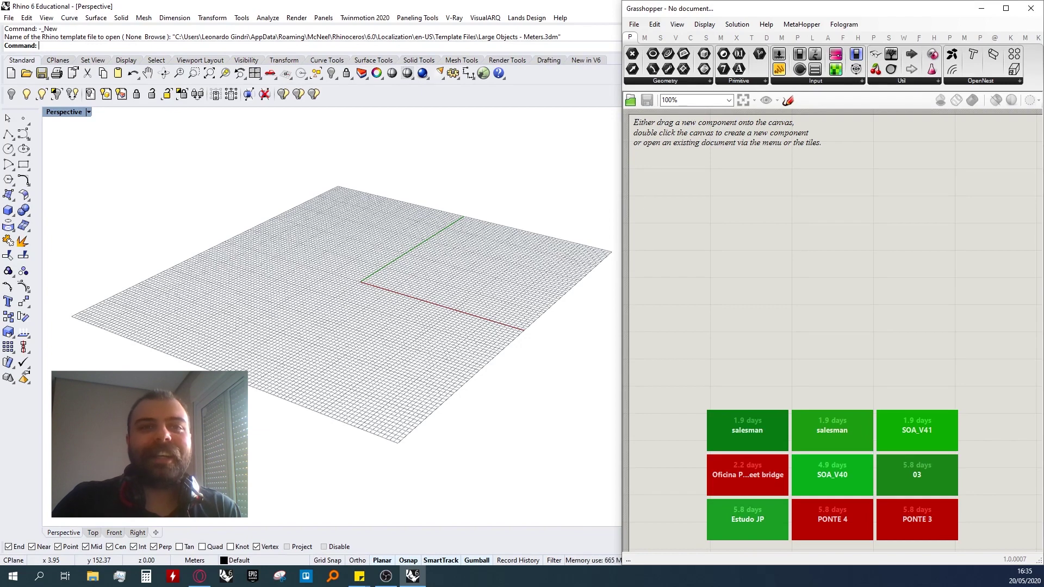
- Load the definition file "pavilhao sla mano (1)" from the [S.C.Oficina] 3 Estevão folder into Grasshopper and put the folder window away
key(alt+Tab)
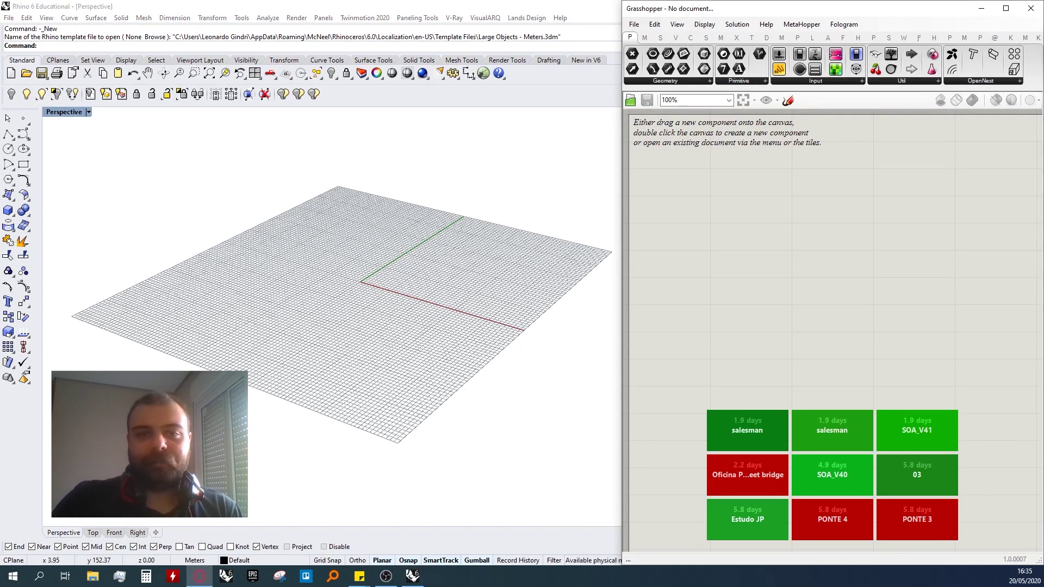
key(alt+Tab)
drag(1043, 128, 223, 63)
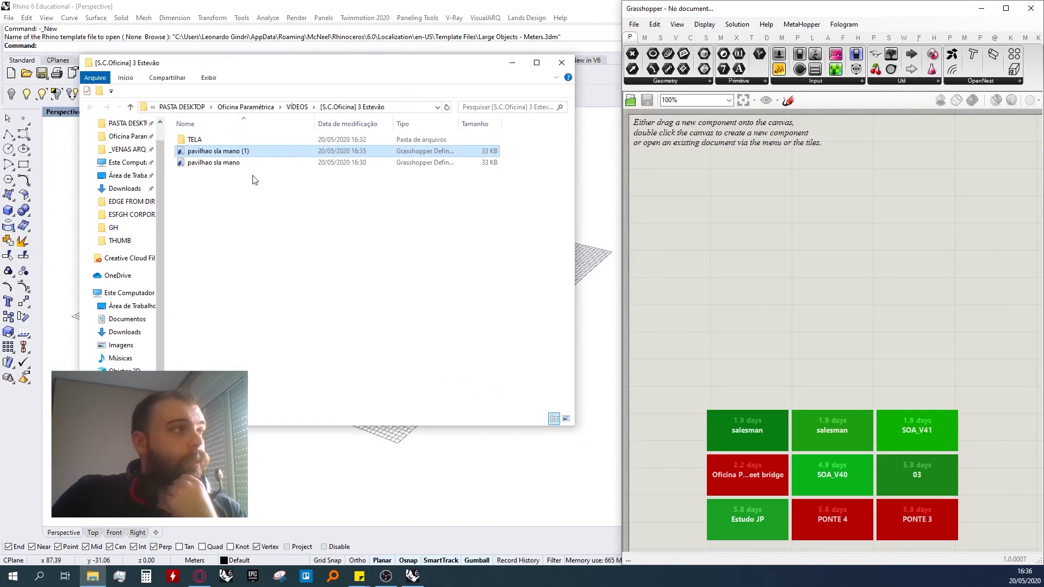
drag(245, 156, 511, 70)
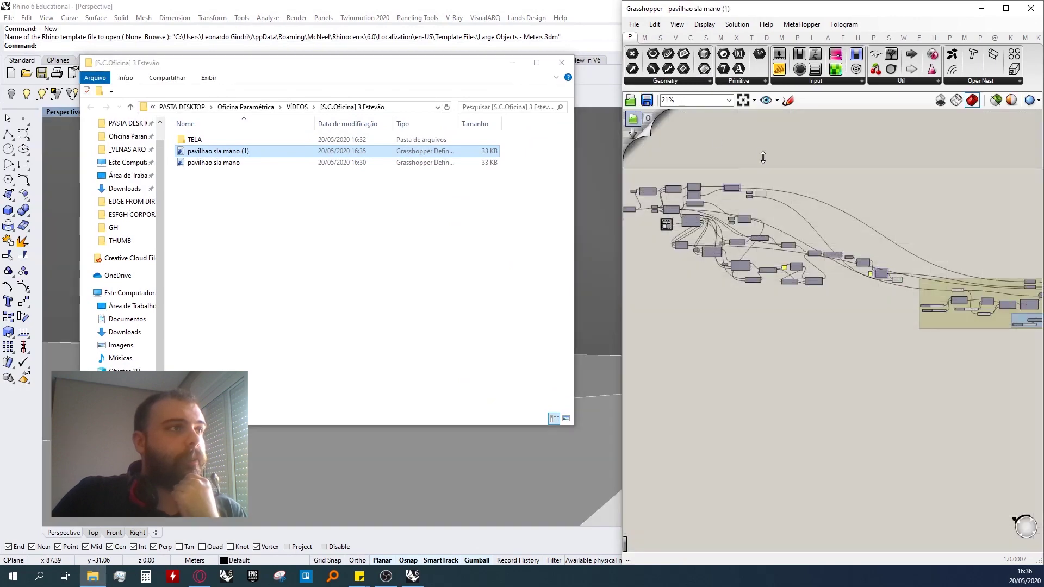
click(511, 63)
- Set the Perspective viewport to the Shaded display mode with the whole pavilion in view
scroll(402, 278, down, 8)
mouse_move(401, 278)
right_down()
mouse_move(479, 299)
mouse_move(340, 307)
mouse_move(408, 272)
mouse_move(408, 217)
mouse_move(324, 235)
mouse_move(514, 291)
mouse_move(418, 249)
right_up()
scroll(514, 291, down, 11)
right_click(53, 112)
click(72, 151)
mouse_move(482, 256)
right_down()
mouse_move(427, 264)
mouse_move(439, 260)
right_up()
- Minimize Grasshopper, widen the side panel and change the Shaded mode's solid background colour to a darker grey
click(982, 8)
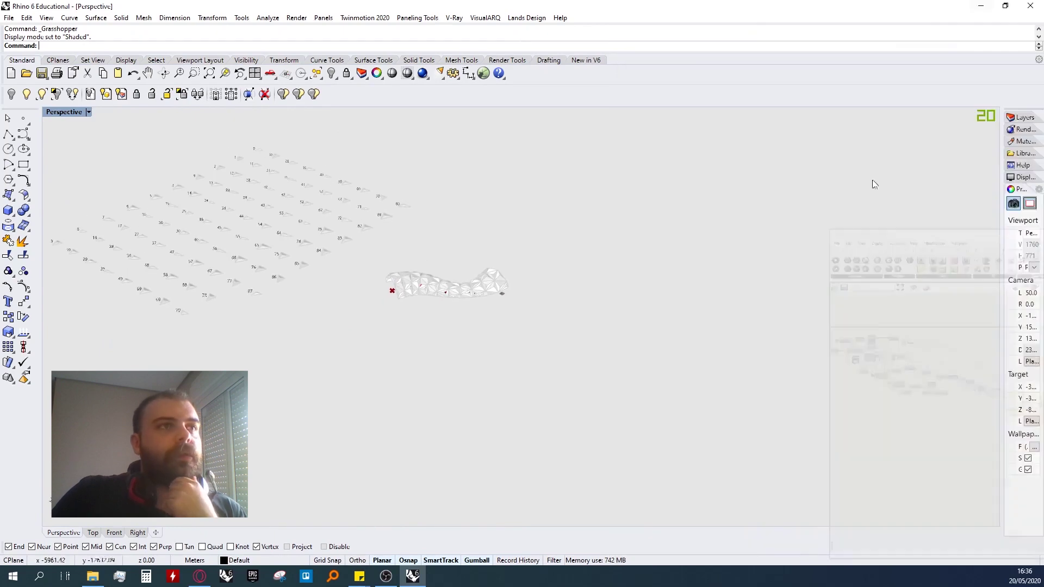
drag(1000, 178, 762, 179)
scroll(321, 279, up, 4)
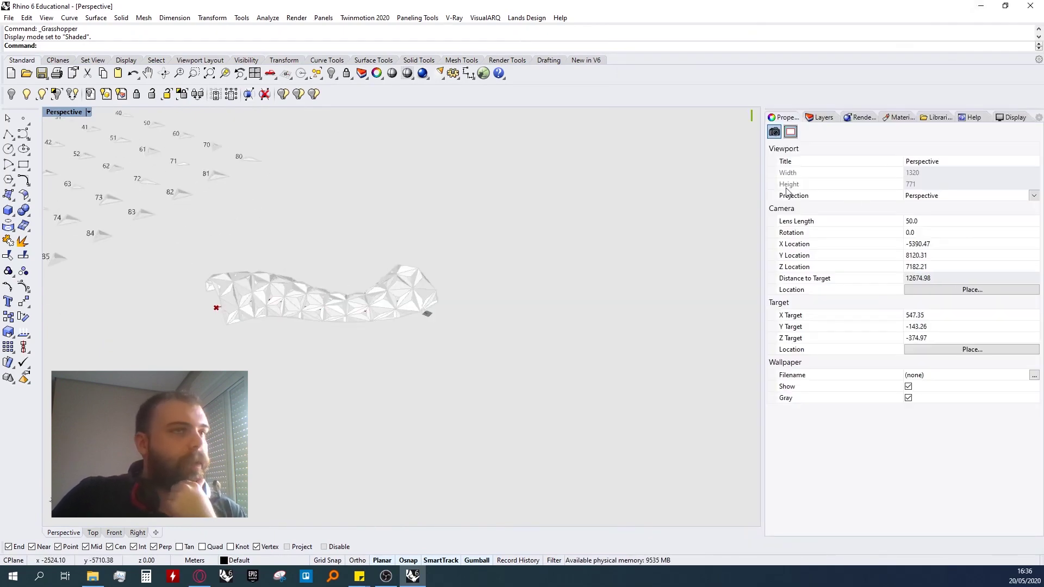
click(1014, 118)
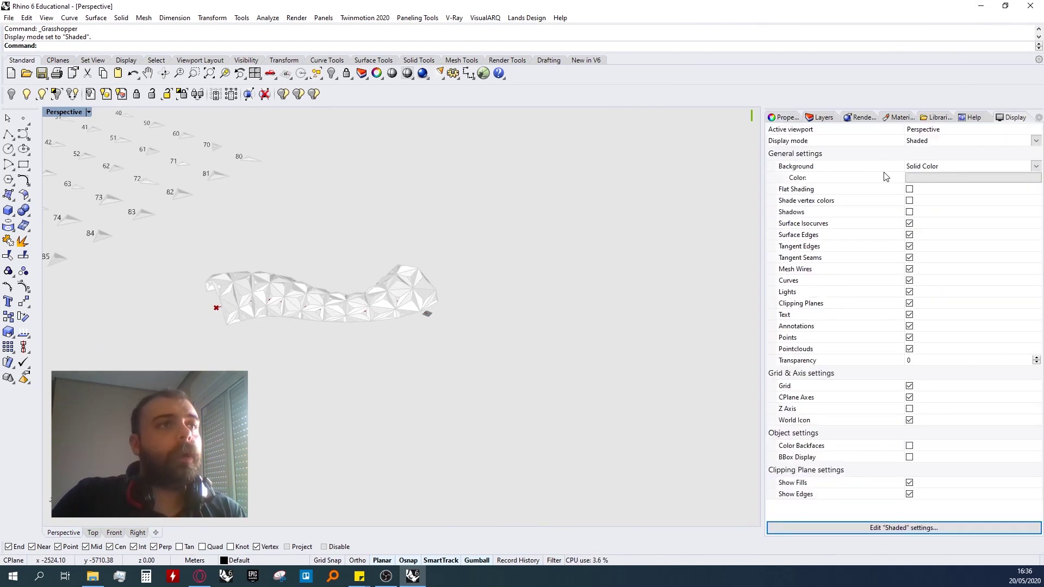
click(836, 267)
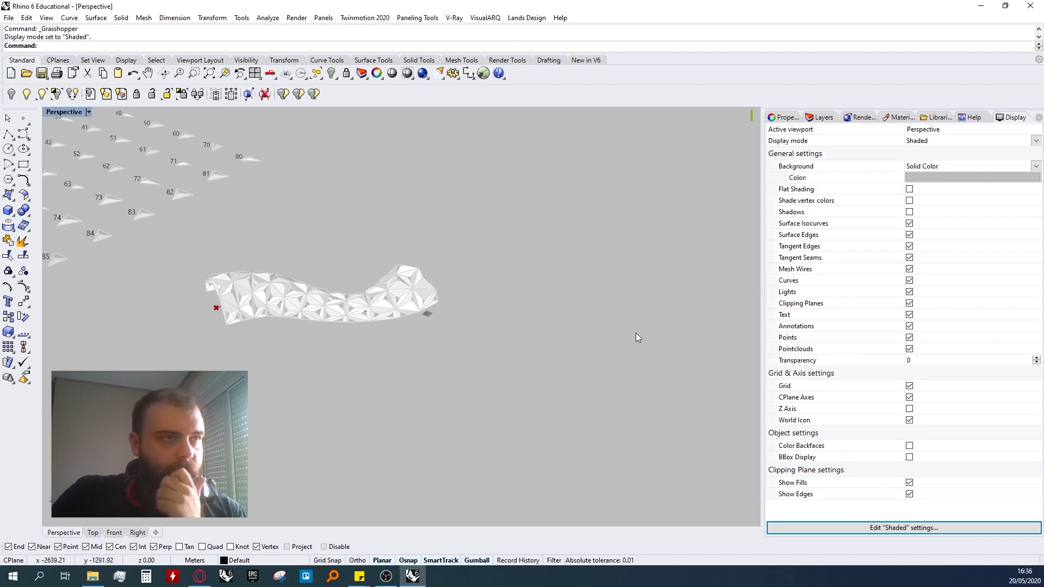
scroll(358, 309, up, 6)
scroll(653, 242, down, 4)
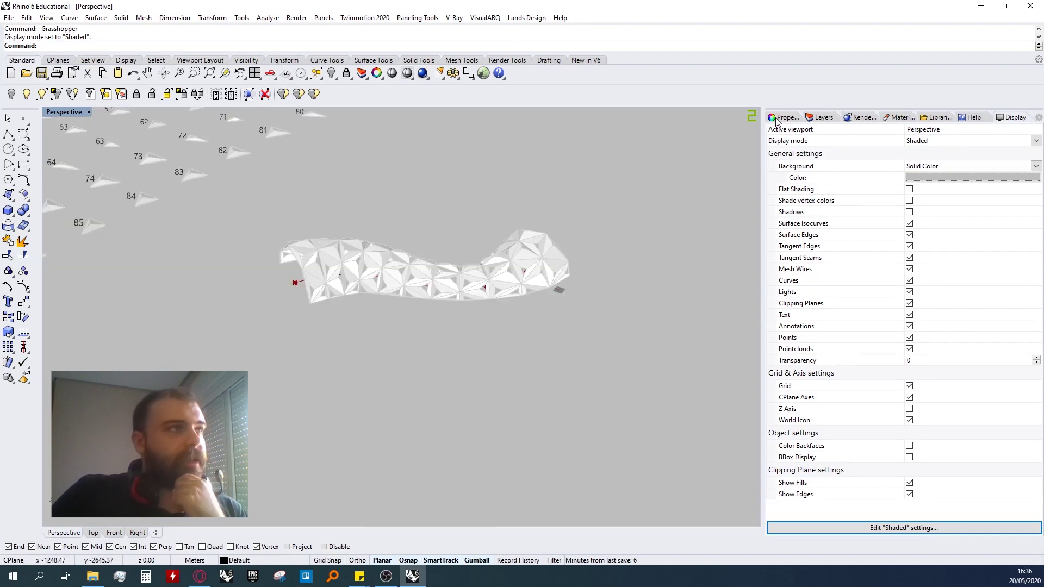
- Bring Grasshopper back and widen its window over the Rhino viewport
click(484, 73)
drag(615, 218, 542, 219)
scroll(698, 213, up, 5)
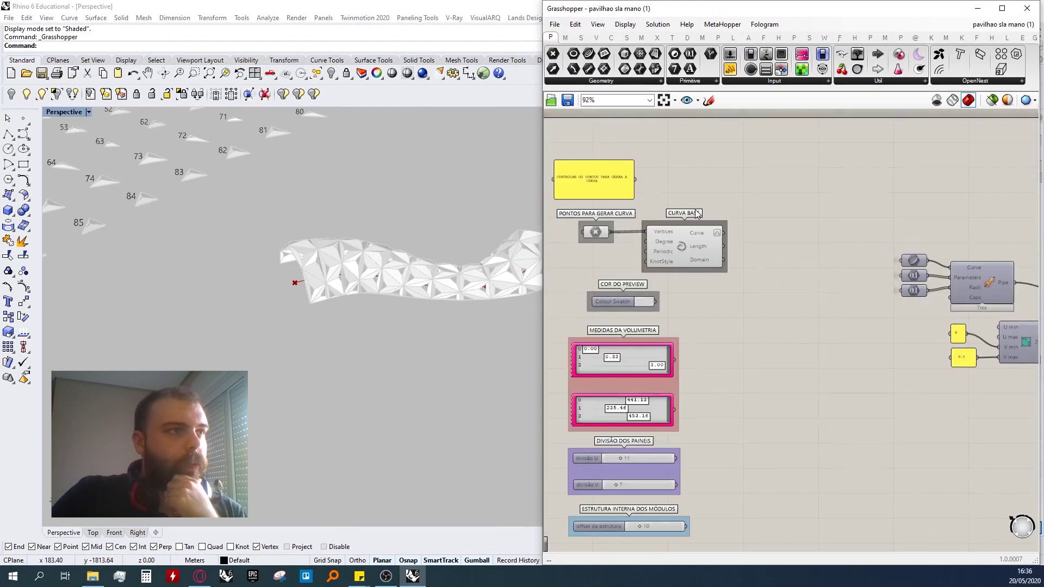
- Select the PONTOS PARA GERAR CURVA and CURVA BASE components to examine the points and curve driving the pavilion
click(600, 234)
scroll(243, 283, down, 4)
right_drag(243, 282, 373, 267)
click(658, 253)
scroll(367, 260, up, 5)
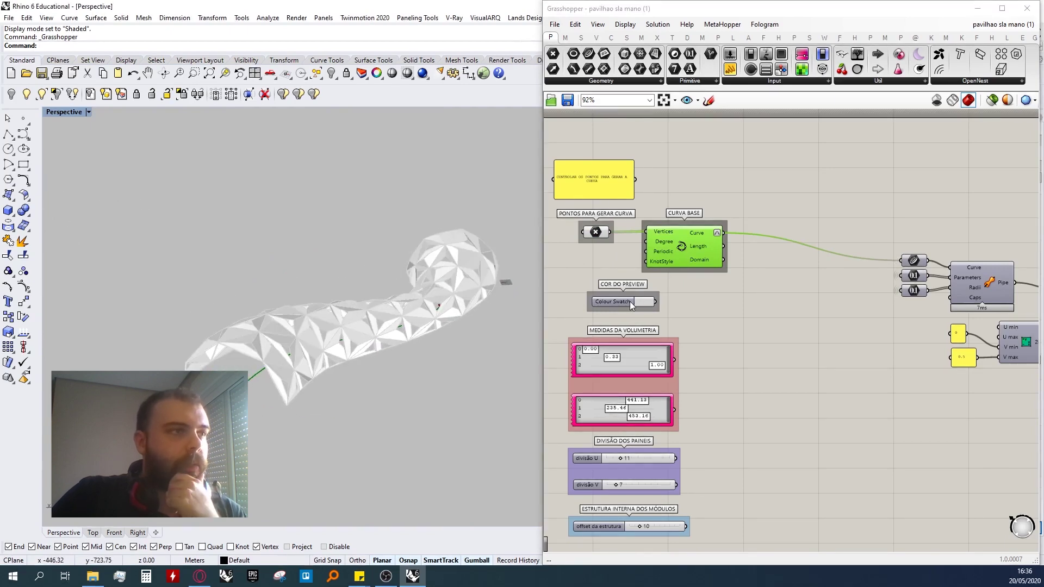
scroll(745, 199, down, 2)
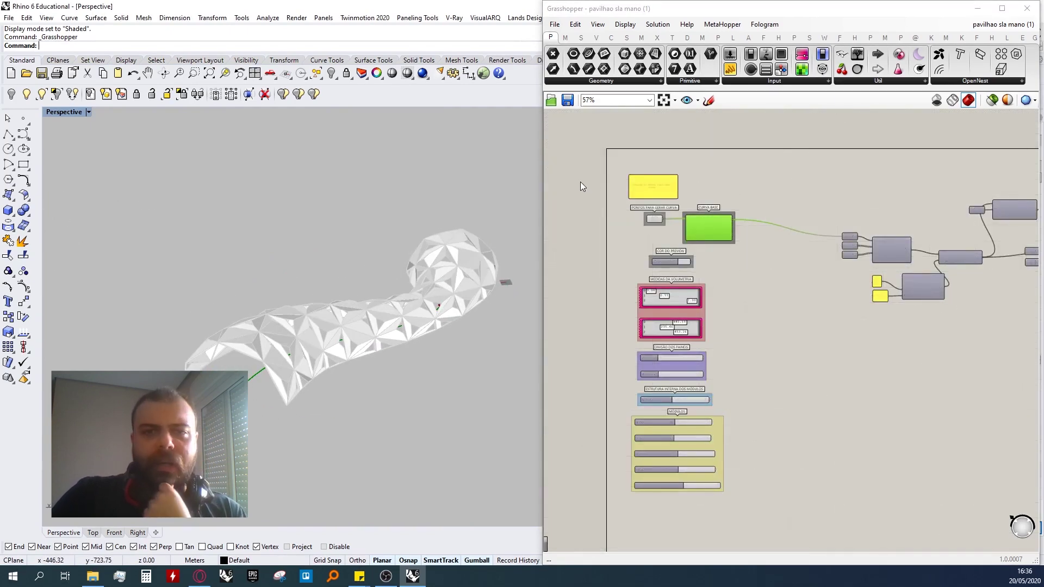
- Examine the yellow note about controlling the curve points and the Pipe section of the definition
scroll(625, 169, up, 4)
click(681, 172)
click(645, 199)
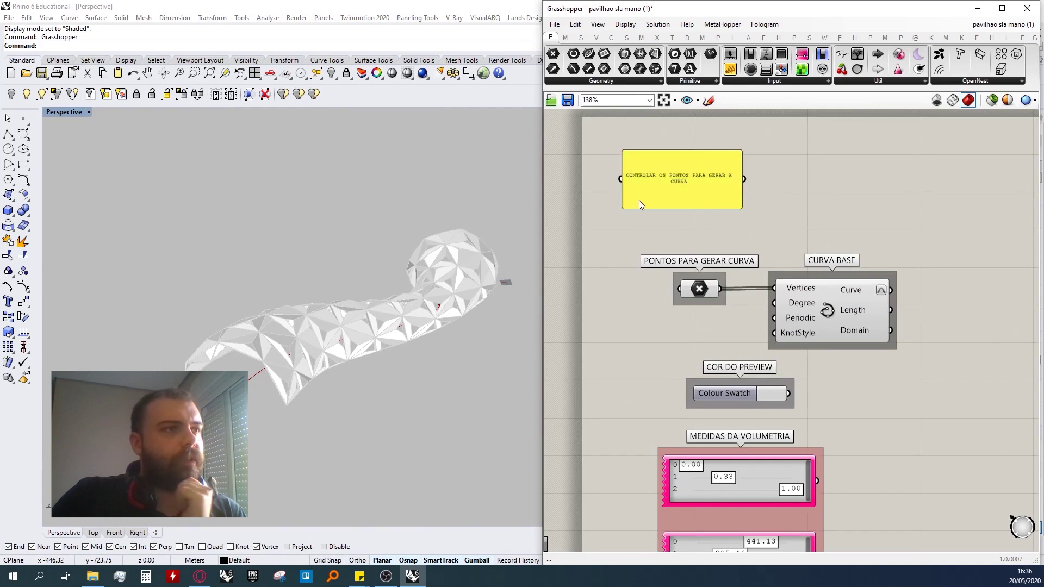
scroll(604, 222, down, 6)
scroll(821, 272, up, 5)
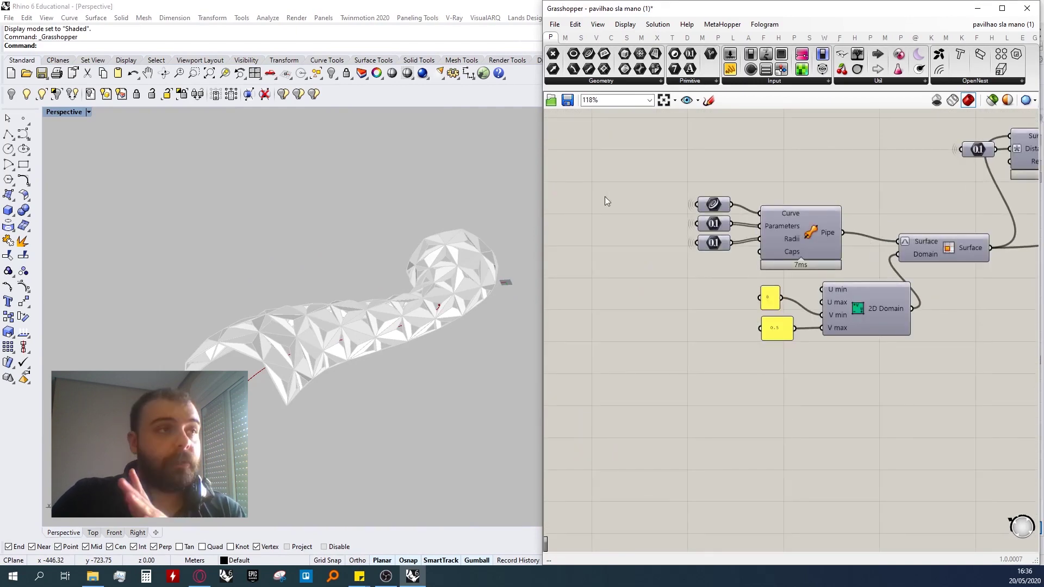
scroll(808, 189, down, 6)
scroll(669, 223, up, 2)
- Select the volumetry, panel division, structure and module controls to trace which components they feed
drag(582, 198, 747, 389)
drag(586, 199, 726, 442)
scroll(663, 385, down, 3)
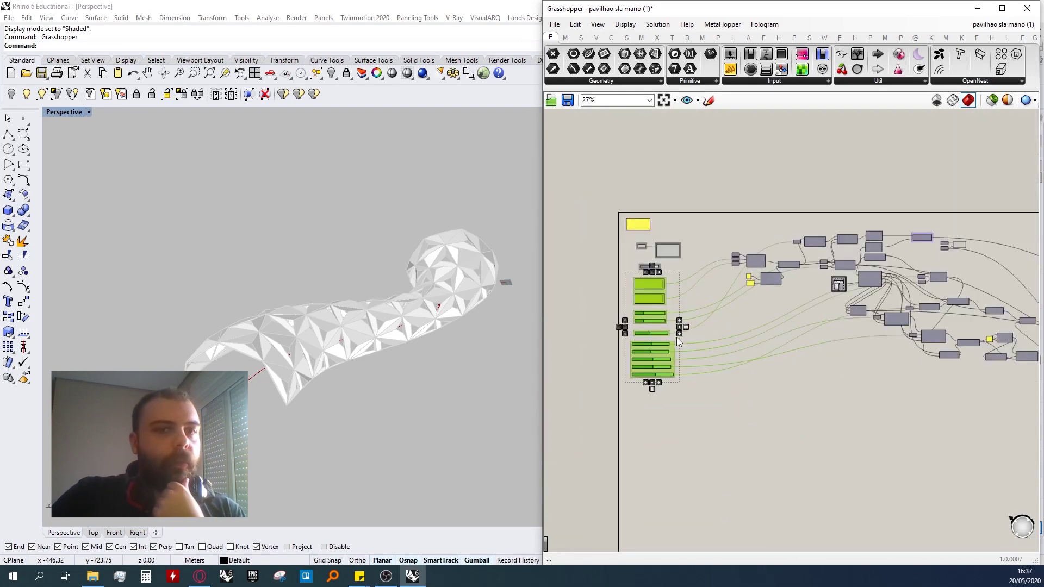
scroll(601, 268, up, 2)
scroll(631, 268, up, 2)
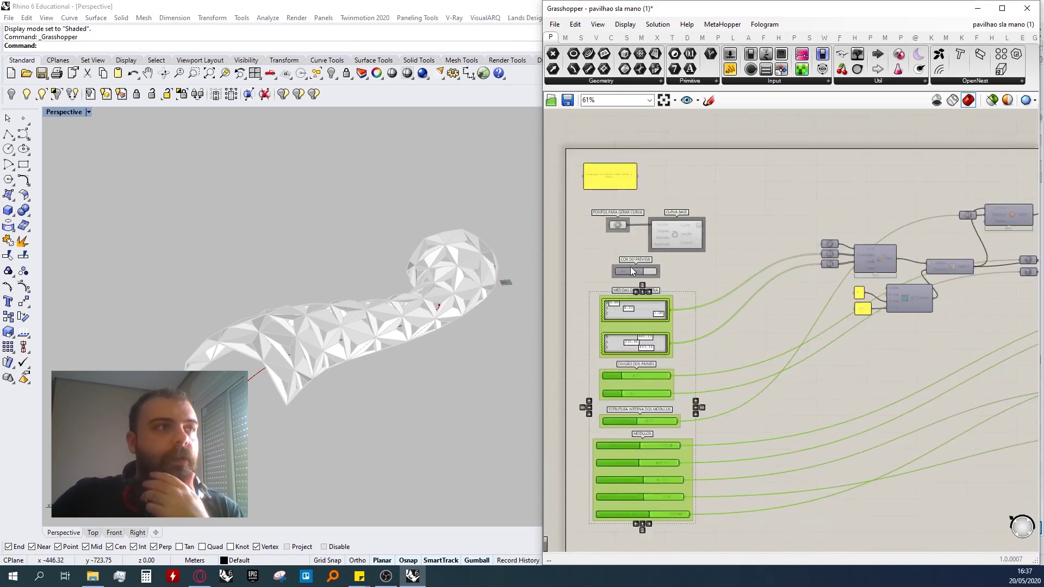
scroll(631, 269, up, 3)
- Ungroup the COR DO PREVIEW colour swatch and undo the ungrouping
click(602, 257)
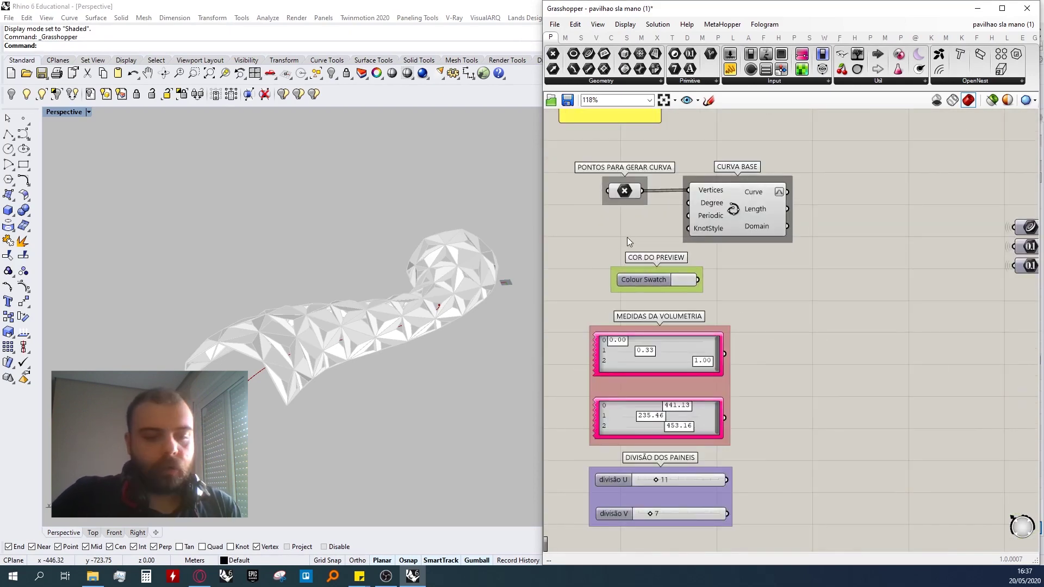
scroll(632, 267, up, 3)
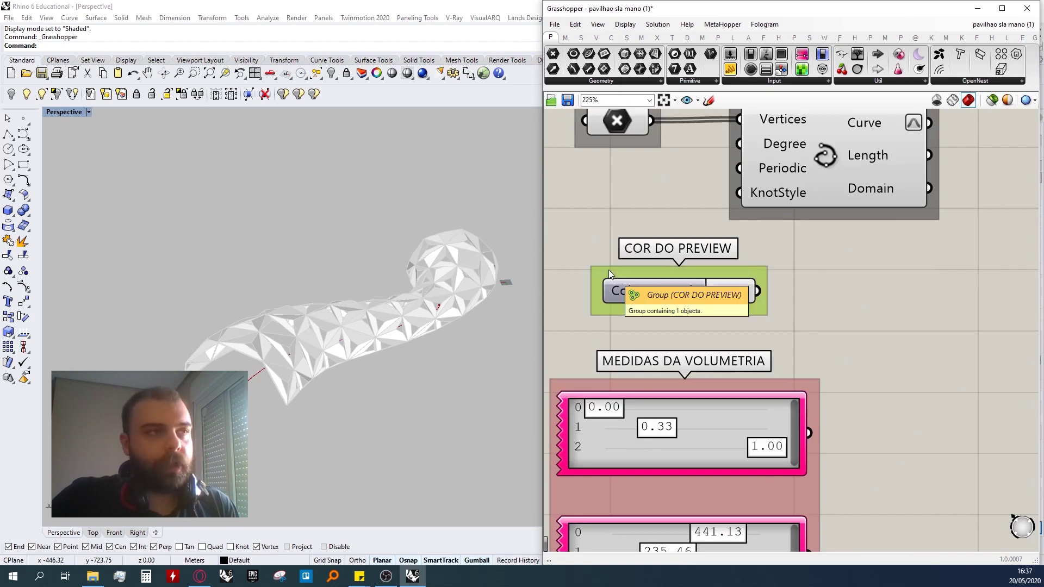
click(795, 295)
right_click(754, 273)
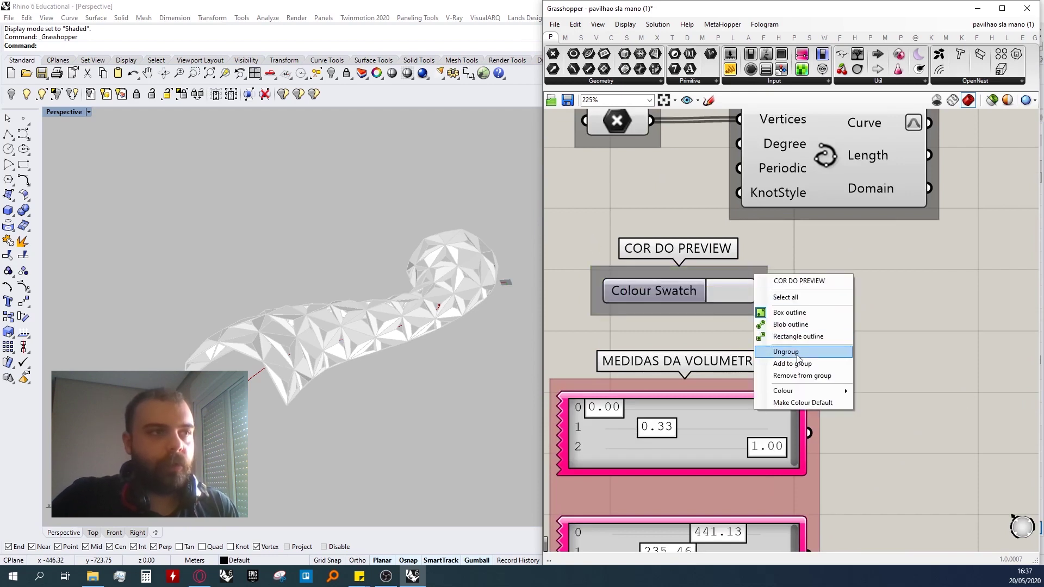
click(797, 353)
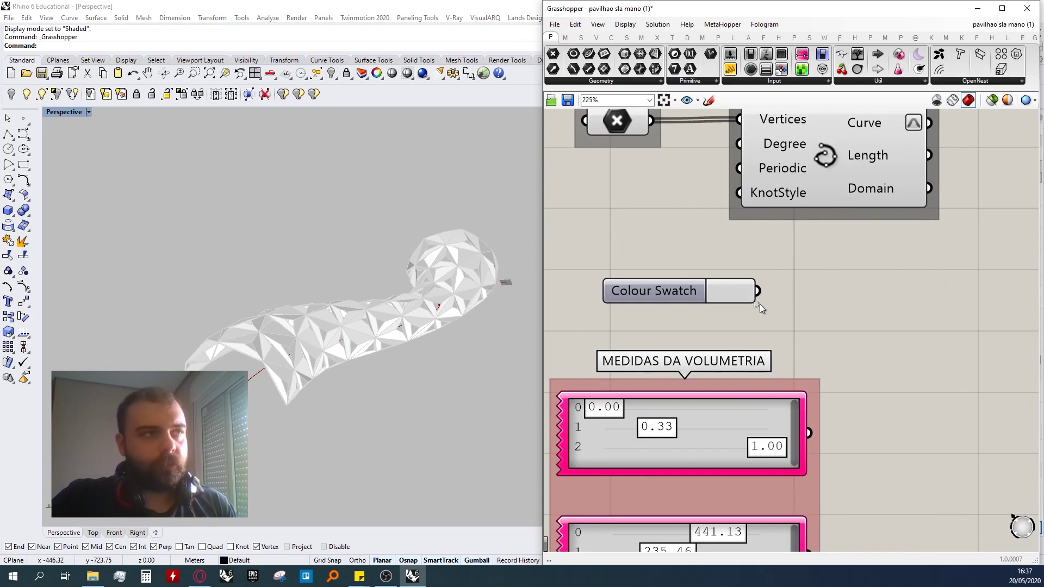
drag(810, 322, 571, 237)
click(789, 258)
scroll(680, 273, down, 2)
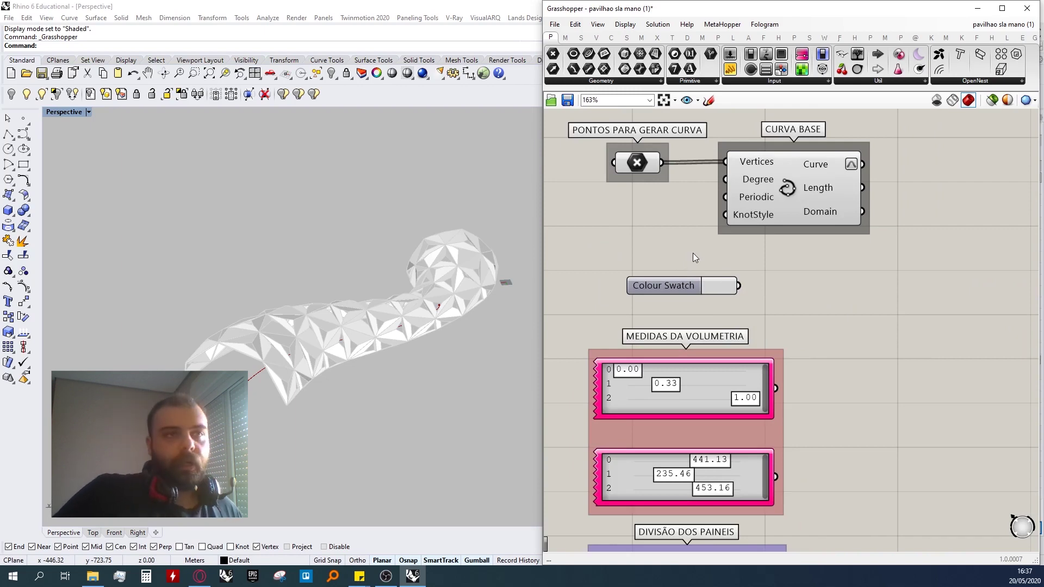
key(ctrl+z)
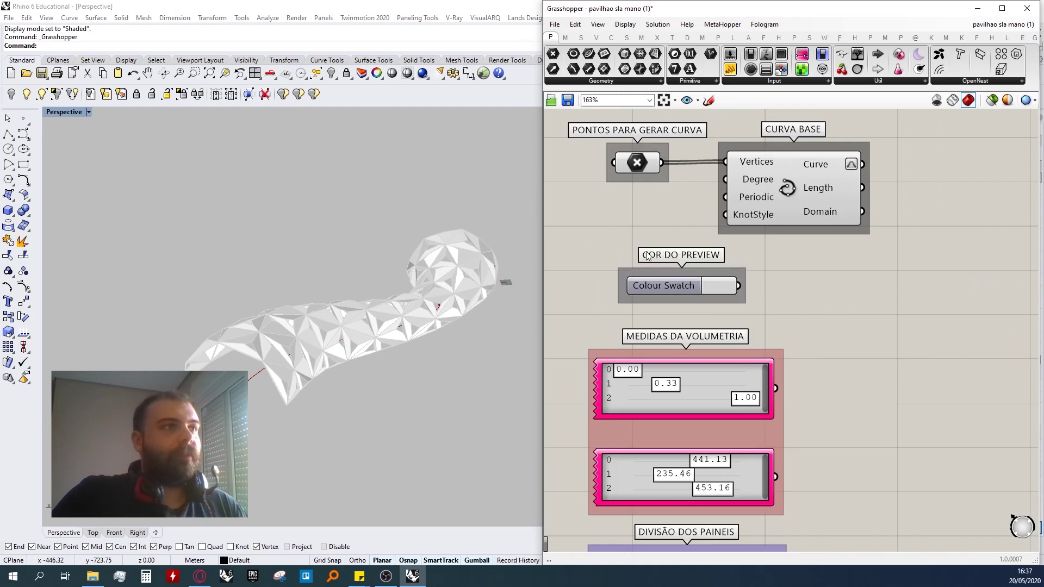
- Highlight the CURVA BASE component again and examine the base curve beneath the pavilion in the viewport
scroll(647, 253, down, 5)
scroll(675, 222, up, 4)
click(728, 229)
click(605, 207)
click(738, 223)
scroll(328, 322, down, 8)
mouse_move(328, 322)
right_down()
mouse_move(384, 277)
mouse_move(338, 311)
right_up()
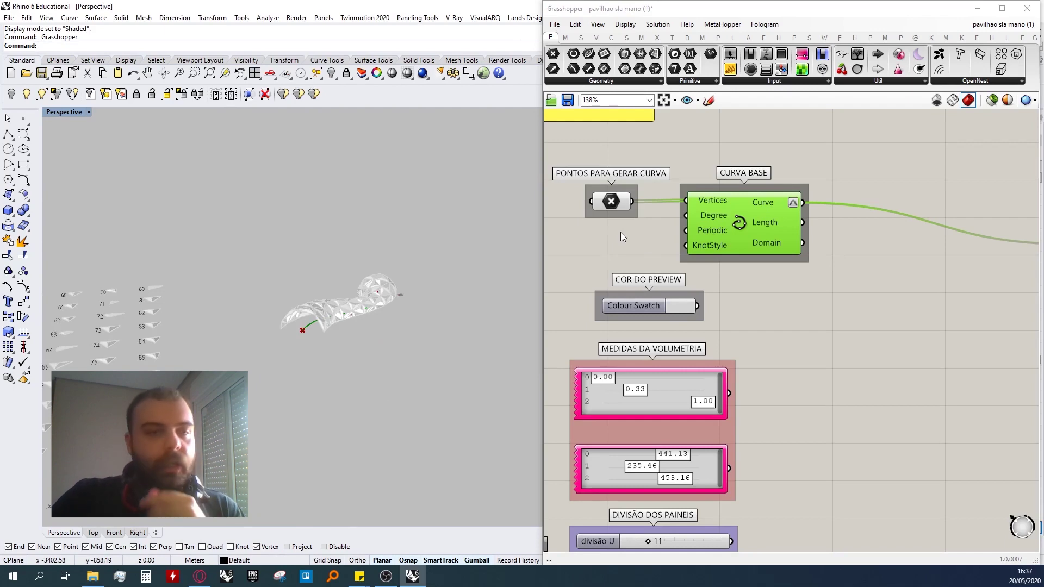
- Examine the curve, parameter and radius inputs that feed the Pipe component
scroll(651, 245, down, 4)
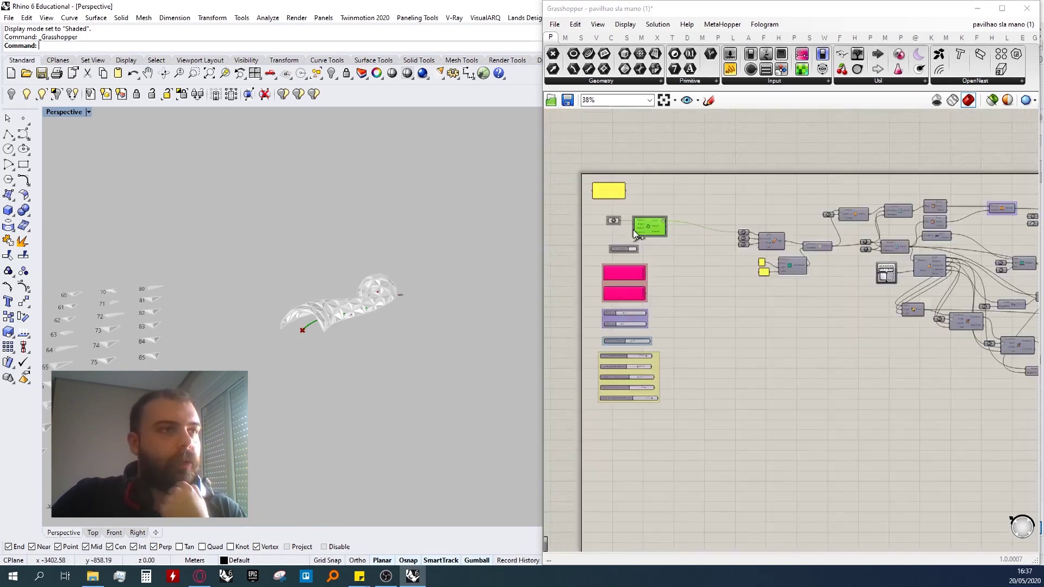
scroll(647, 242, up, 4)
scroll(868, 247, down, 5)
scroll(608, 272, up, 4)
click(914, 232)
click(911, 249)
drag(868, 182, 944, 279)
scroll(783, 242, down, 4)
scroll(923, 225, up, 4)
- Turn on the preview of the Pipe component and inspect the tube around the pavilion
click(871, 261)
middle_click(870, 261)
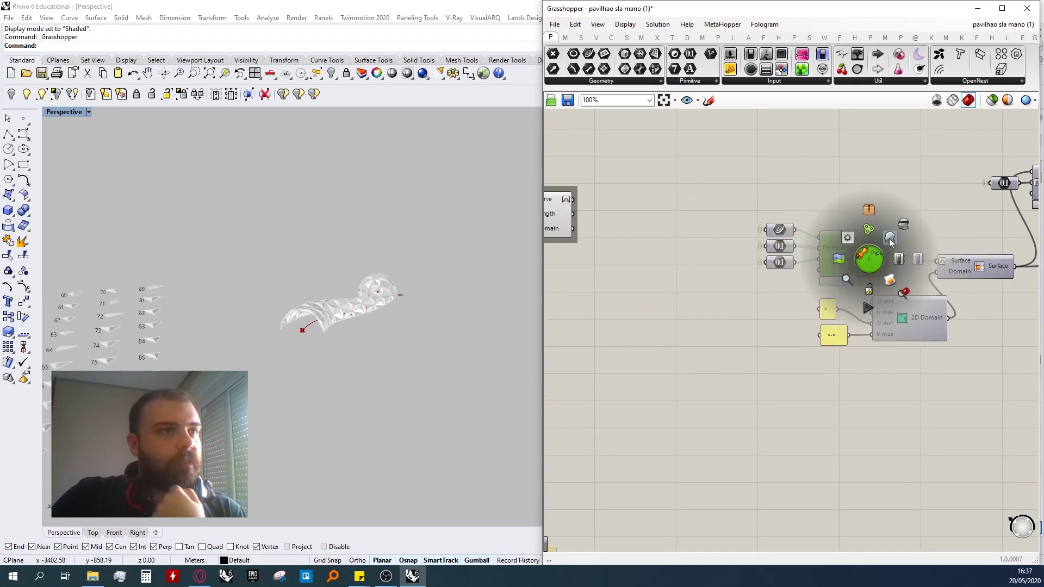
click(889, 239)
scroll(346, 315, up, 10)
scroll(342, 314, down, 4)
right_drag(342, 314, 255, 318)
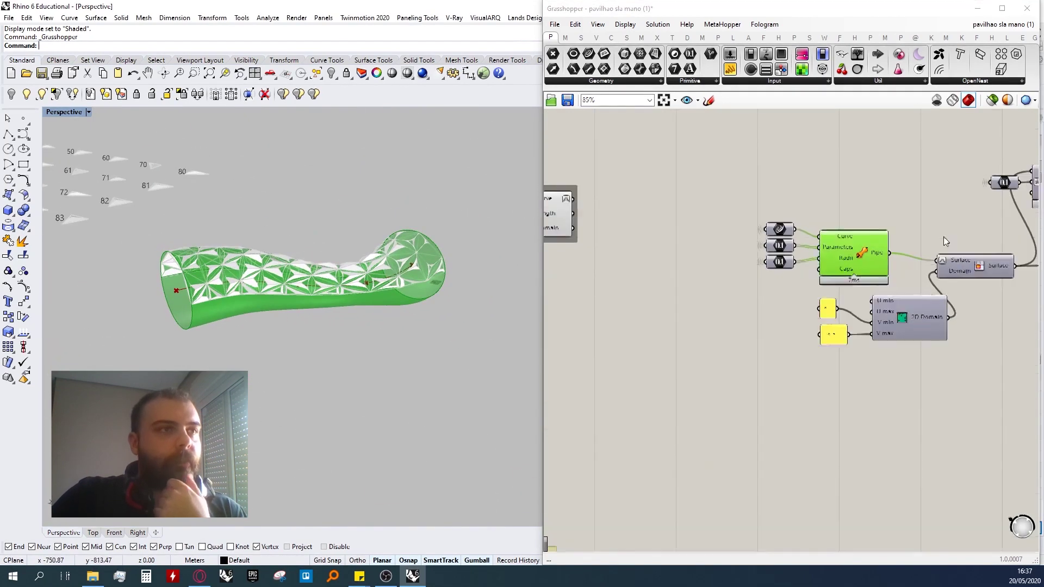
- Hide the Pipe preview and show the preview of the sub-surface component connected after it
scroll(946, 236, down, 2)
scroll(622, 300, up, 5)
scroll(616, 283, down, 3)
scroll(714, 259, down, 2)
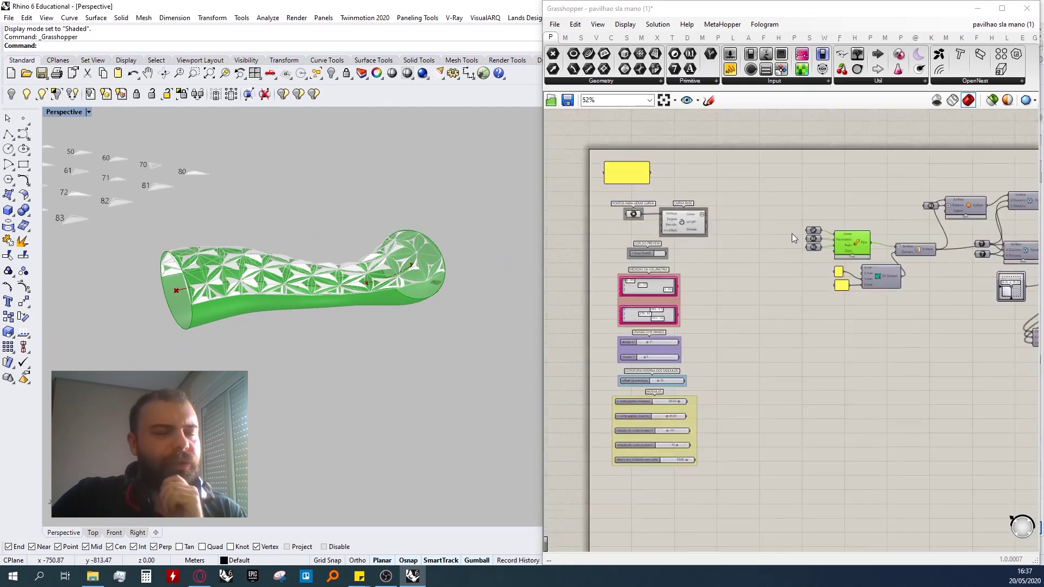
scroll(936, 230, up, 4)
scroll(769, 245, down, 1)
middle_click(769, 244)
click(804, 211)
click(900, 277)
middle_click(899, 276)
click(921, 254)
- Move the 2D Domain component and its two value panels to sit closely beneath the Pipe component
drag(870, 387, 732, 297)
drag(828, 319, 781, 332)
middle_click(874, 308)
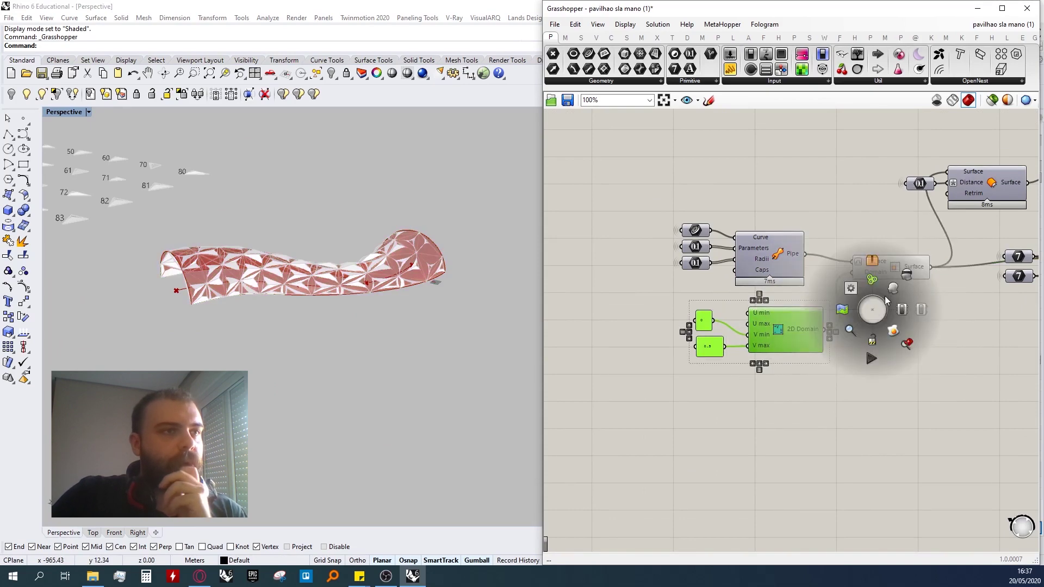
click(894, 289)
right_drag(279, 304, 321, 294)
middle_click(804, 348)
click(849, 325)
click(877, 276)
- Show the preview of the offset surface component and hide the preview of the sub-surface
scroll(664, 270, down, 4)
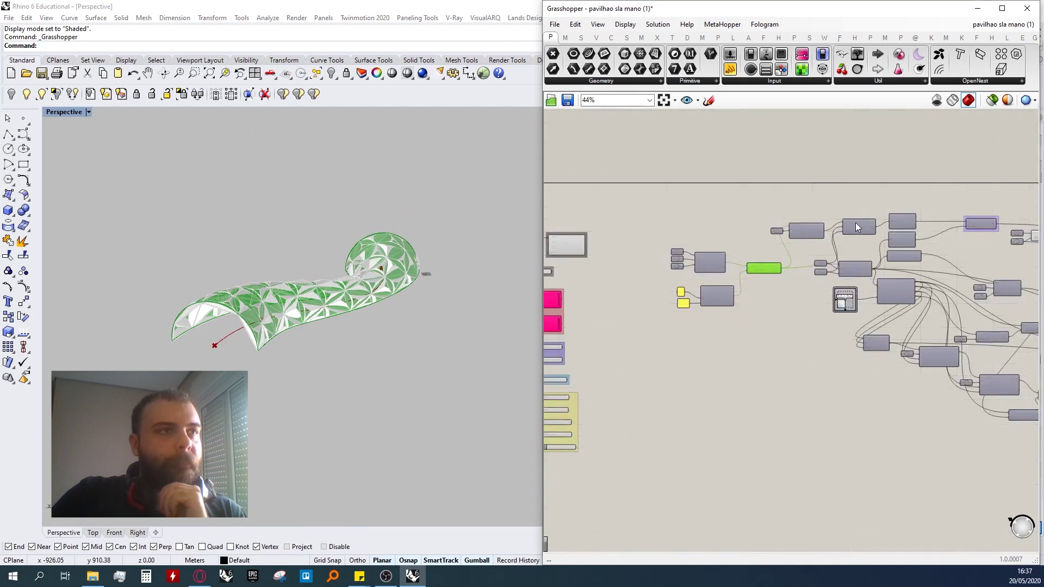
scroll(857, 220, up, 4)
click(775, 252)
middle_click(764, 203)
click(785, 180)
click(677, 323)
middle_click(677, 324)
click(710, 289)
- Turn off the preview of all downstream components, including the grouped ones at the end of the definition
scroll(639, 223, down, 5)
scroll(865, 296, down, 4)
drag(716, 204, 973, 346)
middle_click(871, 252)
click(905, 217)
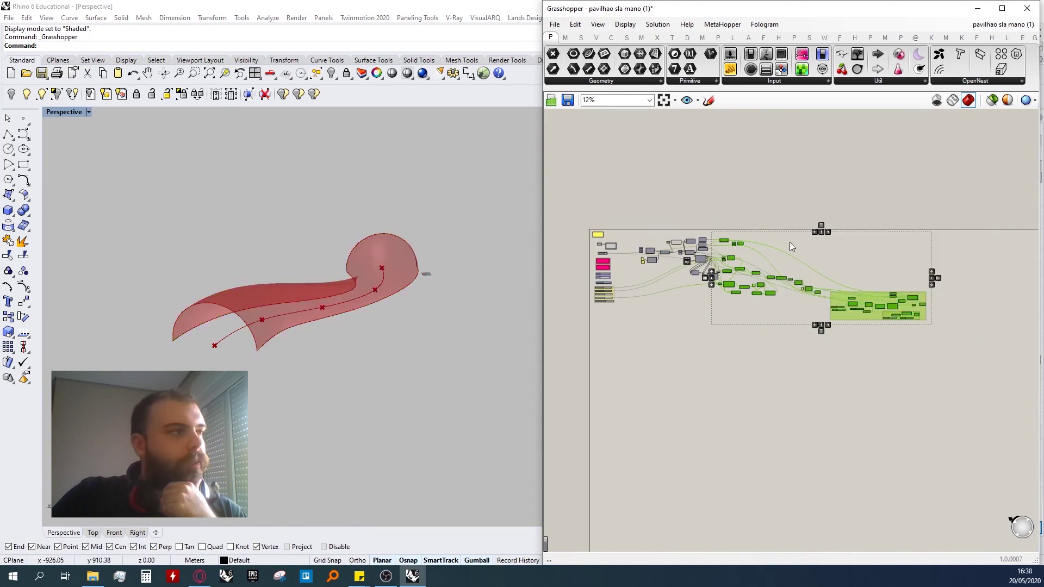
- Show the preview of the Panels component that divides the offset surface and inspect its triangles up close
scroll(684, 252, up, 4)
scroll(616, 159, up, 7)
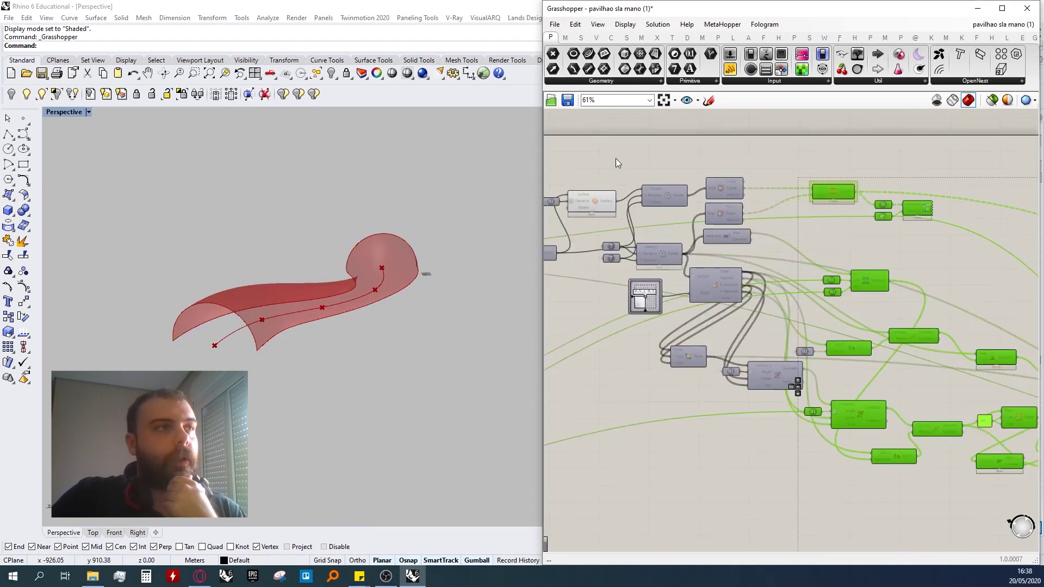
click(648, 197)
click(764, 196)
middle_click(764, 195)
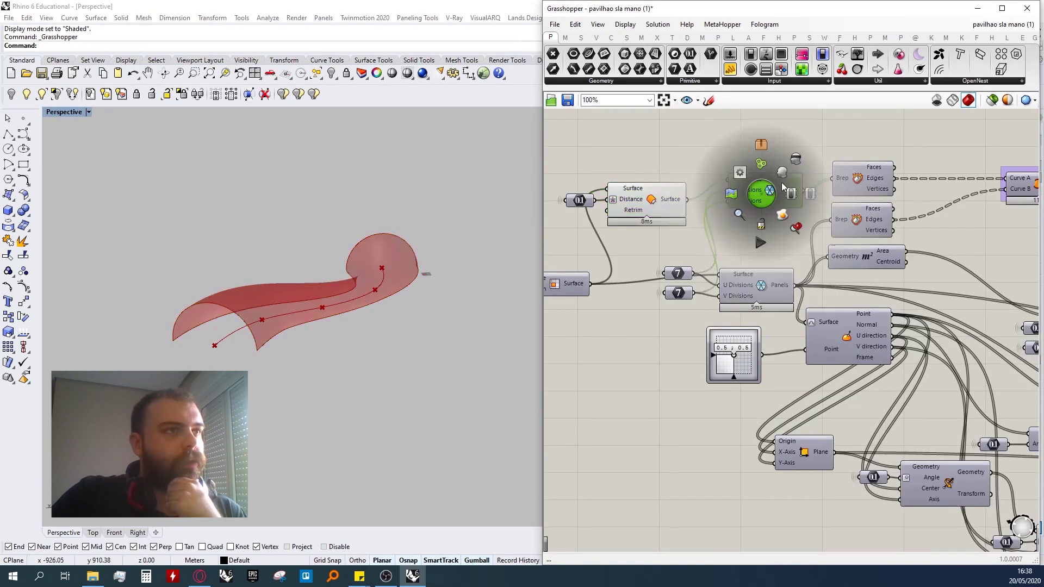
click(784, 174)
mouse_move(305, 280)
right_down()
mouse_move(338, 304)
mouse_move(296, 283)
right_up()
scroll(398, 270, up, 8)
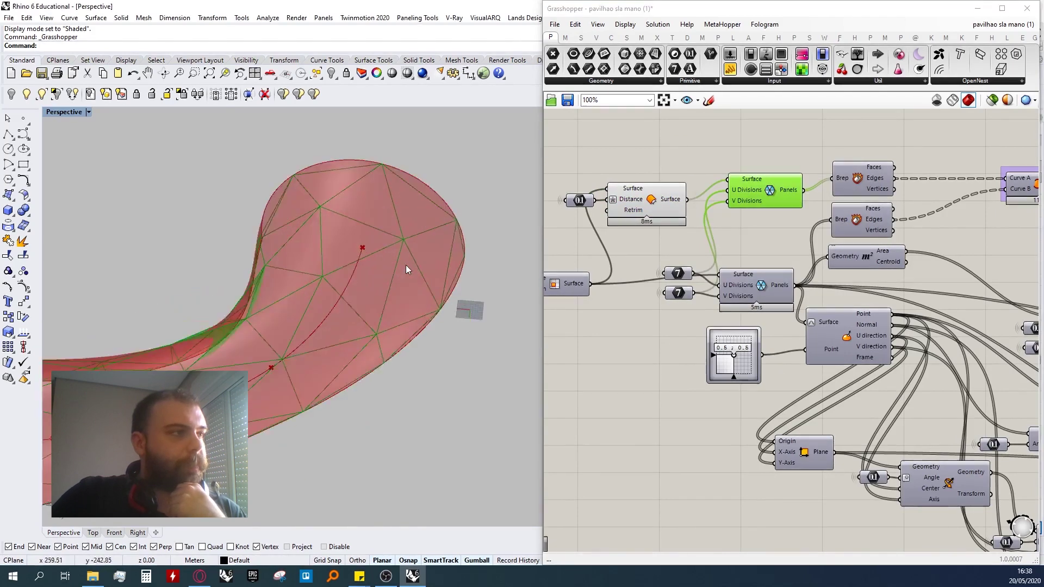
- Show the preview of the Panels component dividing the original surface and hide the offset surface preview
middle_click(775, 293)
click(795, 273)
scroll(518, 293, down, 8)
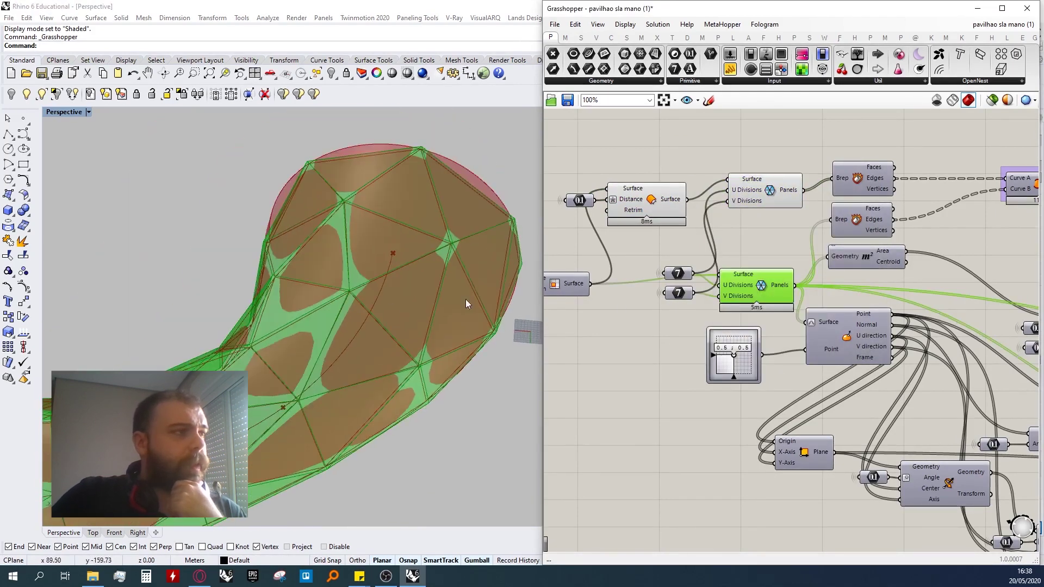
click(647, 197)
middle_click(662, 199)
click(697, 165)
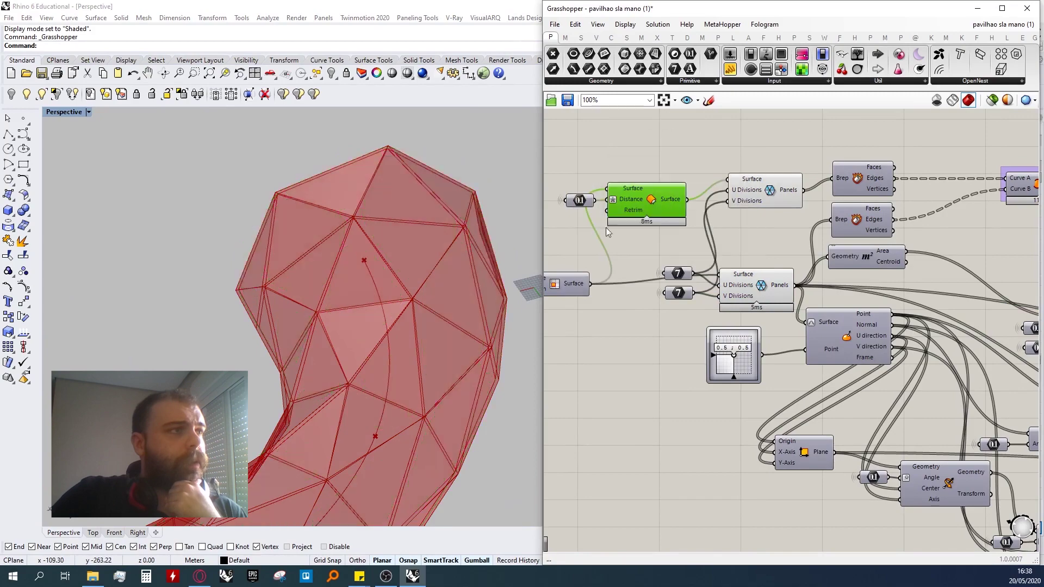
scroll(394, 281, down, 6)
right_drag(398, 294, 463, 285)
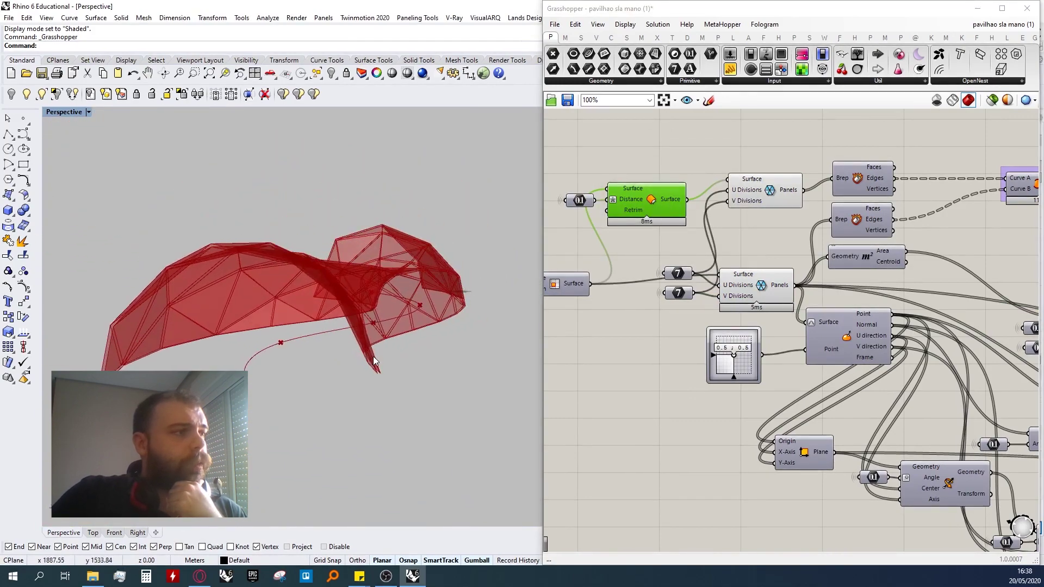
- Examine the original and offset triangulated panels together up close, including the pointed end of the pavilion
scroll(378, 366, up, 10)
scroll(378, 366, down, 4)
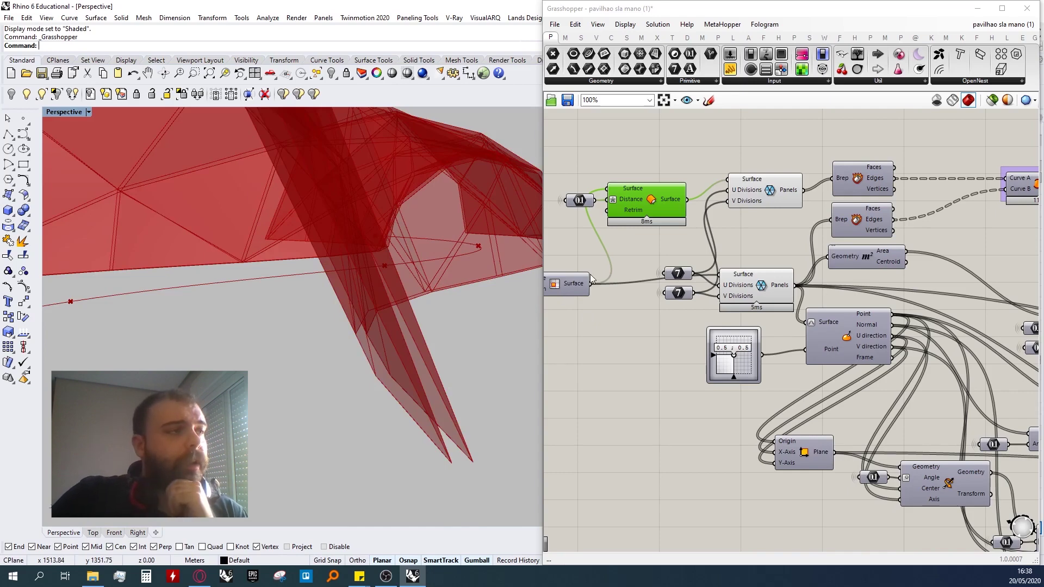
scroll(453, 266, down, 2)
click(634, 195)
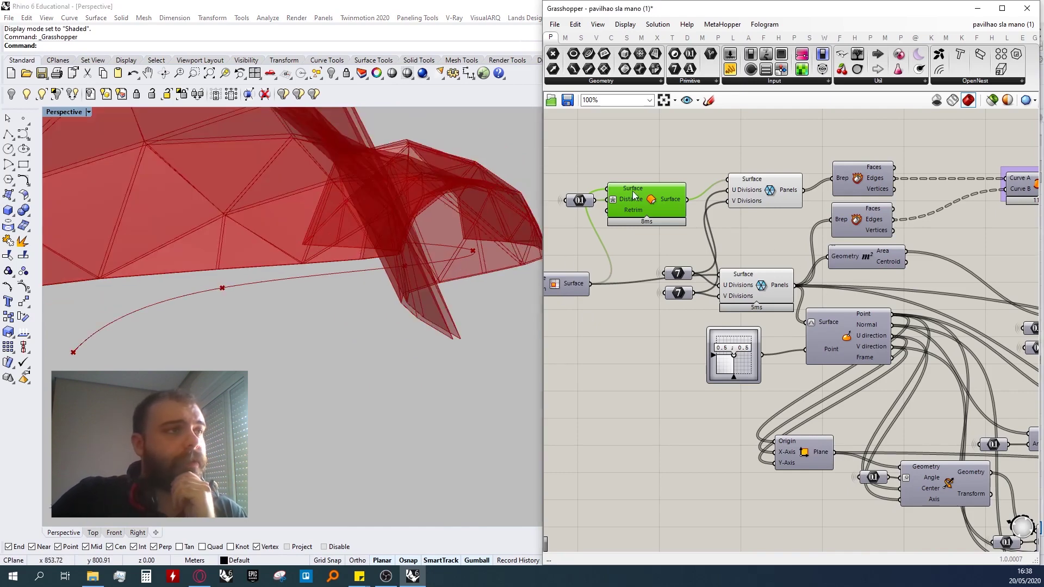
scroll(644, 243, down, 4)
scroll(755, 213, up, 4)
- Show the previews of both Deconstruct Brep components, the one for the offset panels and the one for the original panels
click(740, 201)
middle_click(739, 201)
click(760, 179)
scroll(499, 250, down, 3)
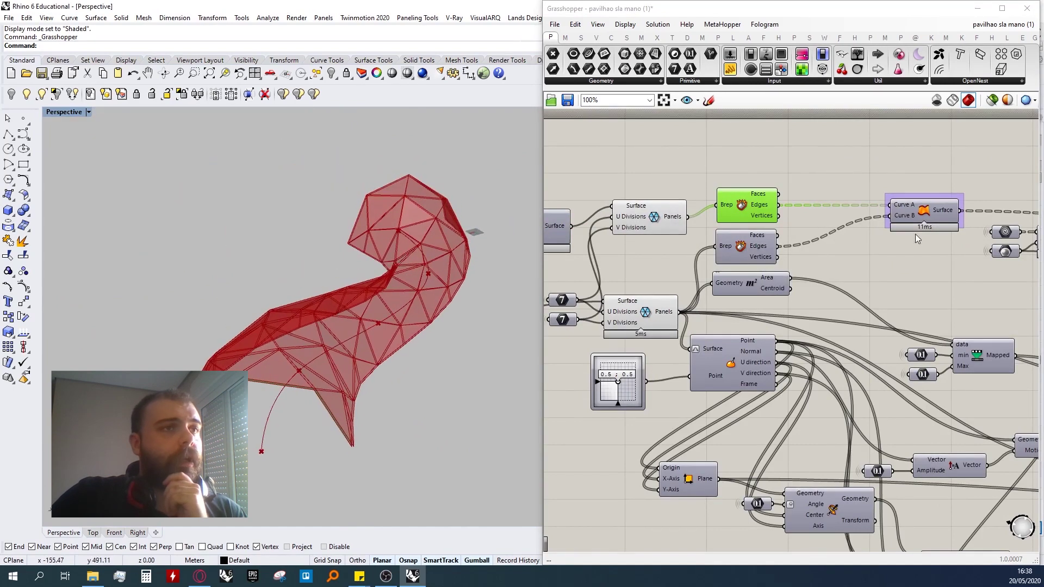
click(756, 246)
middle_click(755, 245)
click(777, 223)
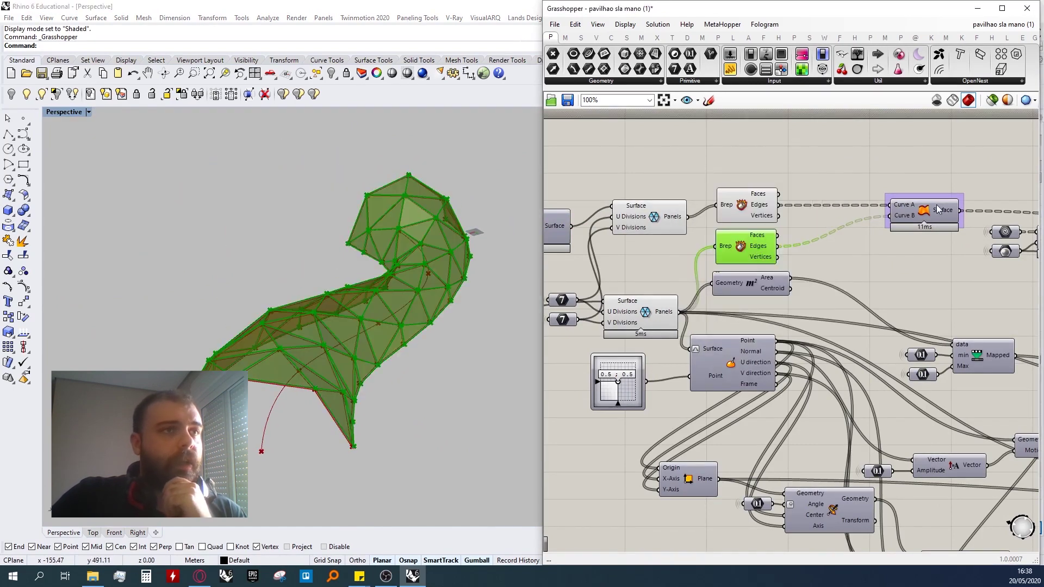
- Show the preview of the Ruled Surface component that joins the edges of the two panel sets
click(937, 205)
middle_click(938, 204)
click(957, 183)
- Hide the previews of both Deconstruct Brep and both Panels components, and inspect the ruled strips between the triangle edges
drag(814, 135, 735, 251)
middle_click(815, 168)
click(852, 132)
click(853, 132)
drag(702, 157, 613, 336)
middle_click(635, 241)
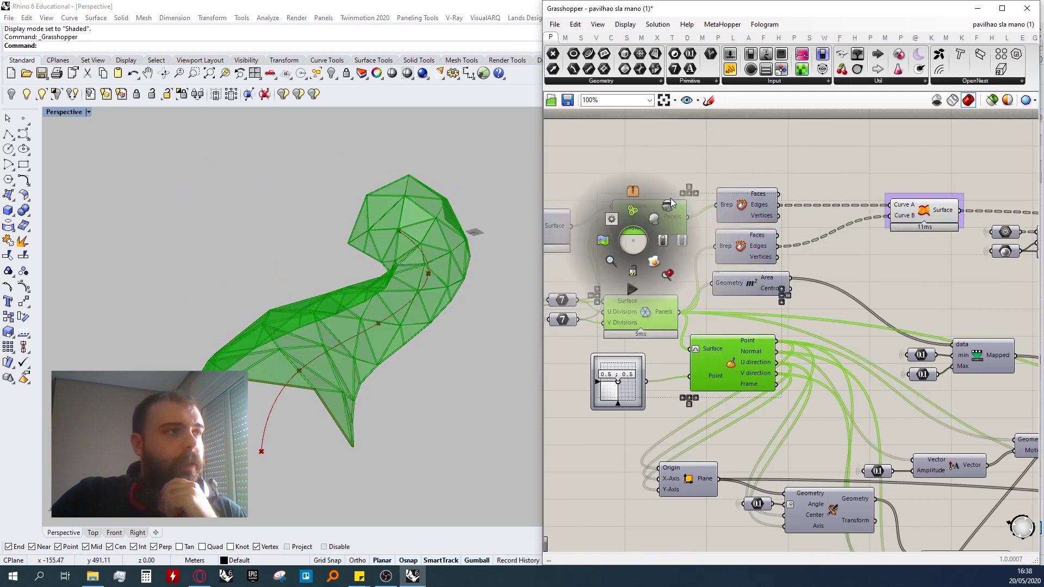
click(673, 204)
scroll(417, 247, up, 10)
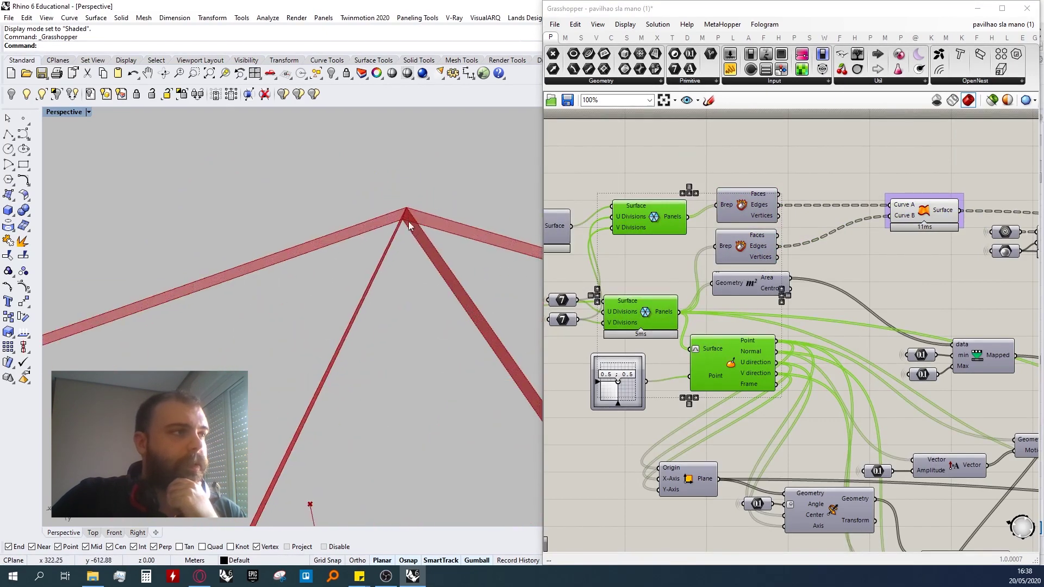
scroll(420, 204, down, 10)
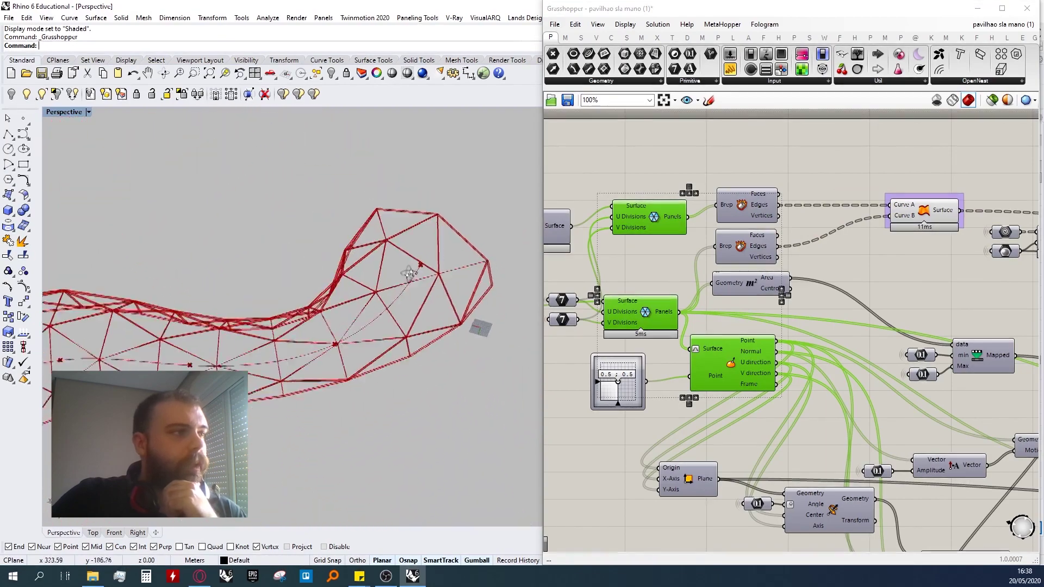
right_drag(344, 208, 401, 276)
scroll(861, 248, down, 4)
click(891, 246)
- Show the preview of the Evaluate Surface component that places a point on each panel
scroll(789, 294, up, 4)
click(794, 314)
middle_click(793, 313)
click(814, 290)
- Examine how the evaluated points and panel areas feed the Plane component and the Mapped remapping component
scroll(637, 240, down, 4)
scroll(805, 319, up, 4)
scroll(694, 340, down, 3)
scroll(658, 349, up, 2)
click(662, 347)
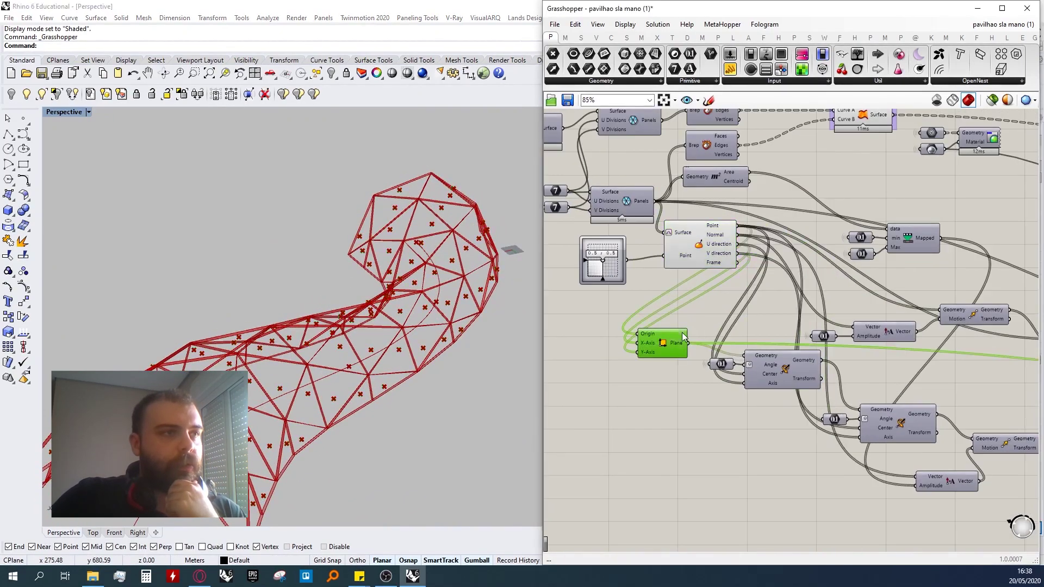
click(721, 251)
scroll(622, 261, down, 1)
scroll(622, 260, down, 4)
scroll(812, 254, up, 5)
click(670, 263)
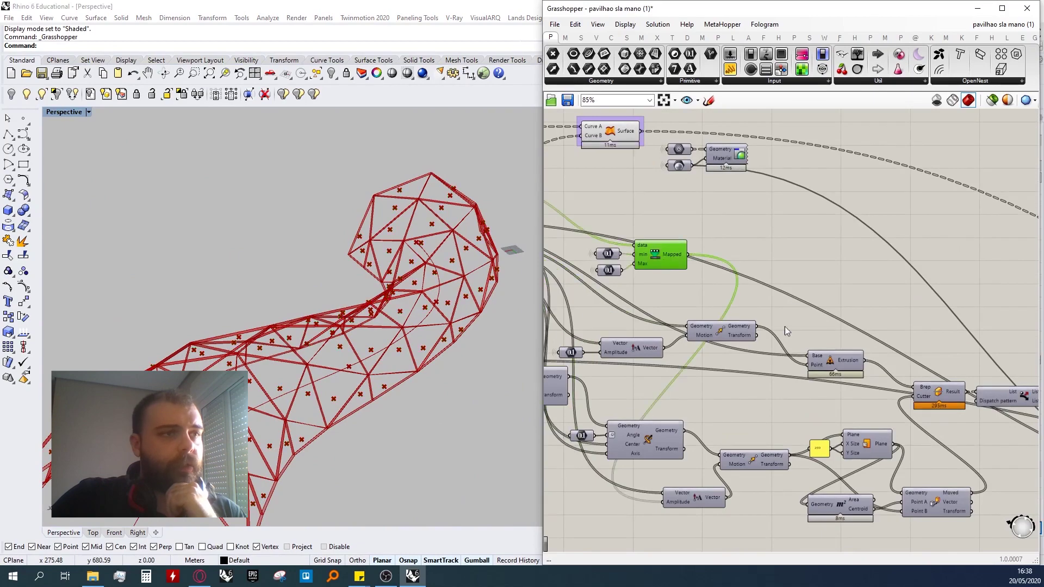
- Show the preview of the Move component feeding the Plane Surface and compare its shifted points with the panel points
scroll(724, 304, down, 2)
scroll(747, 411, up, 3)
click(726, 413)
middle_click(725, 413)
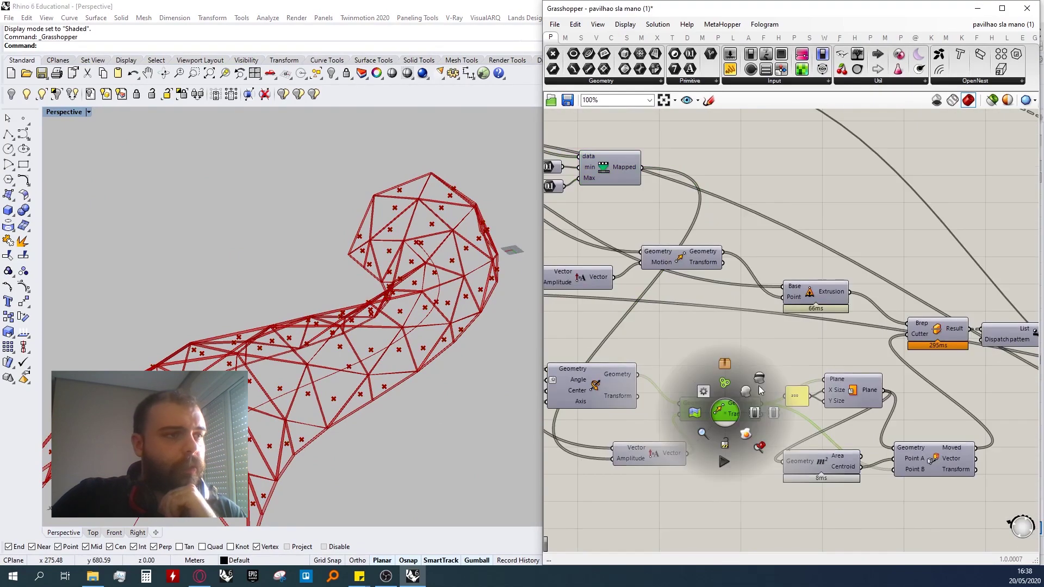
click(759, 386)
scroll(449, 218, up, 8)
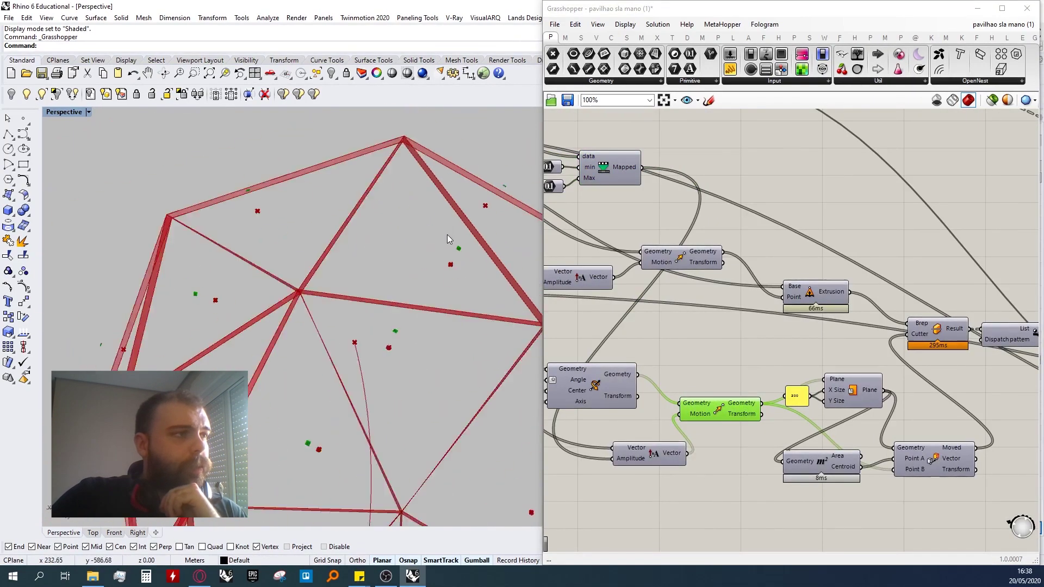
scroll(835, 398, down, 2)
scroll(794, 340, up, 3)
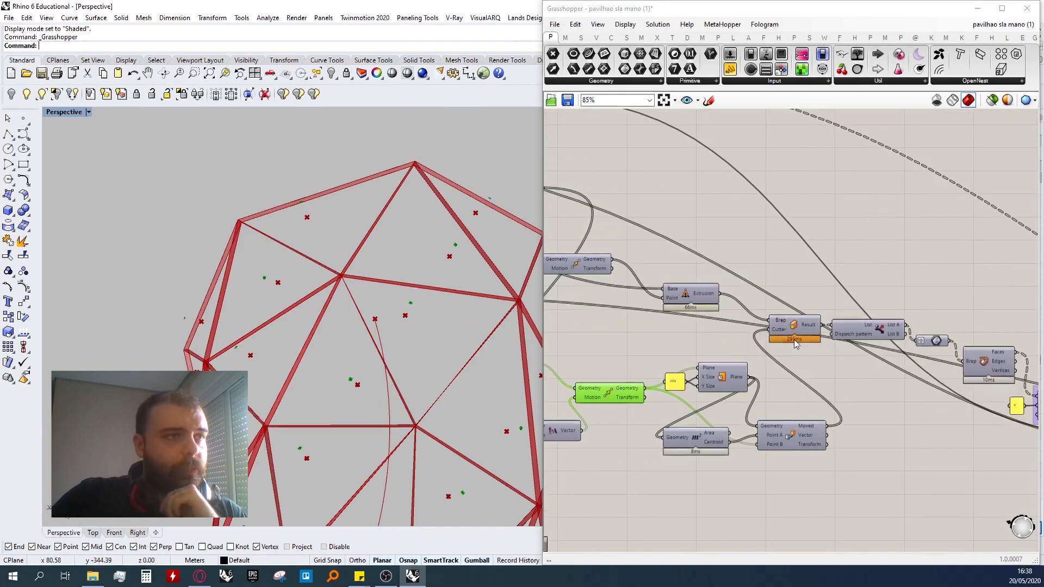
- Show the preview of the Plane Surface component and view its rectangles along the pavilion
click(728, 377)
middle_click(728, 376)
click(748, 352)
scroll(402, 351, down, 8)
right_drag(401, 353, 405, 325)
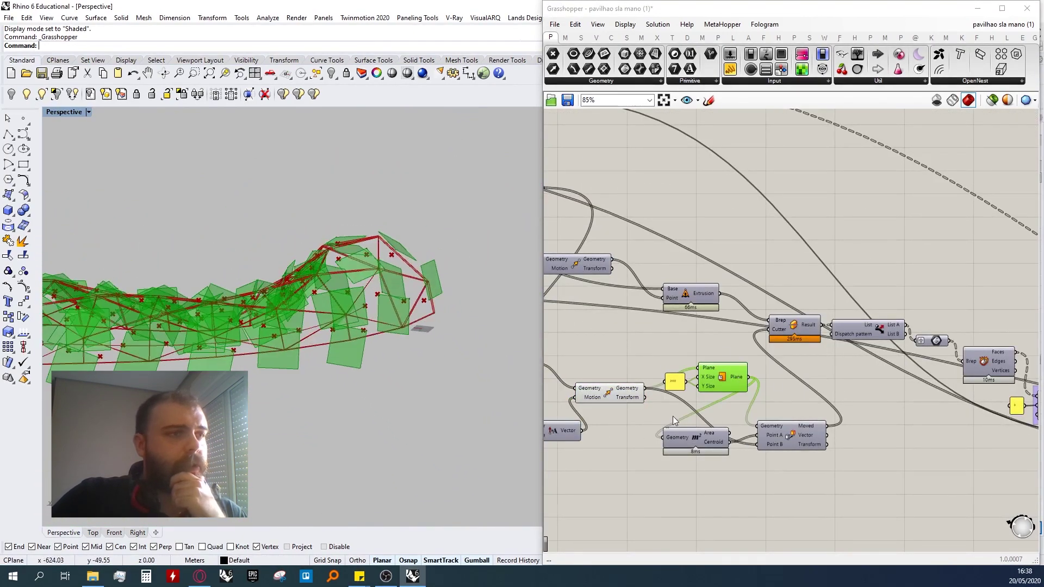
- Show the preview of the component that moves the plane surfaces from Point A to Point B
scroll(614, 401, up, 4)
click(640, 384)
click(901, 459)
middle_click(900, 459)
click(921, 437)
right_drag(273, 248, 334, 308)
scroll(918, 366, down, 2)
- Hide the previews of the Plane Surface component and the Move component that feeds it
drag(916, 385, 678, 345)
middle_click(721, 334)
click(753, 301)
click(789, 323)
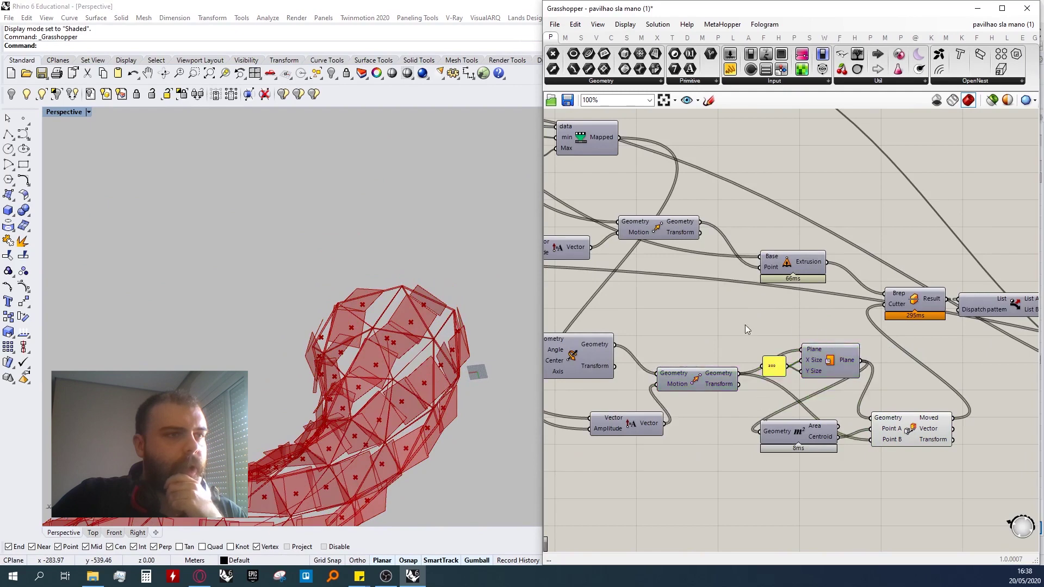
- Show the preview of the Split Brep component that cuts the extrusions with the moved planes
scroll(816, 321, down, 5)
scroll(842, 316, up, 4)
middle_click(700, 310)
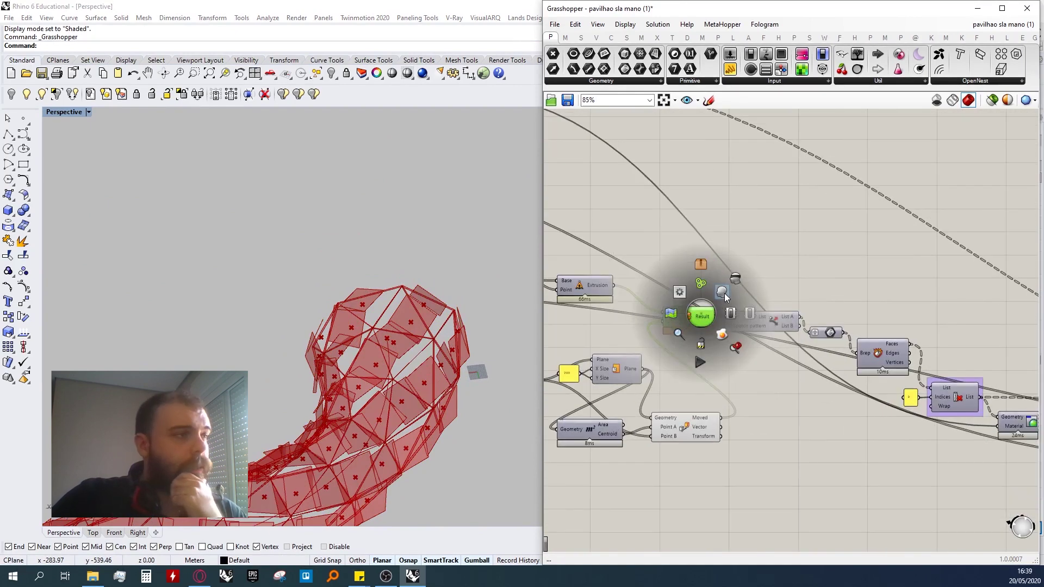
click(725, 293)
click(811, 243)
- Hide the previews of the upstream ruled and evaluated surface components and of the moved cutting planes
scroll(824, 275, down, 6)
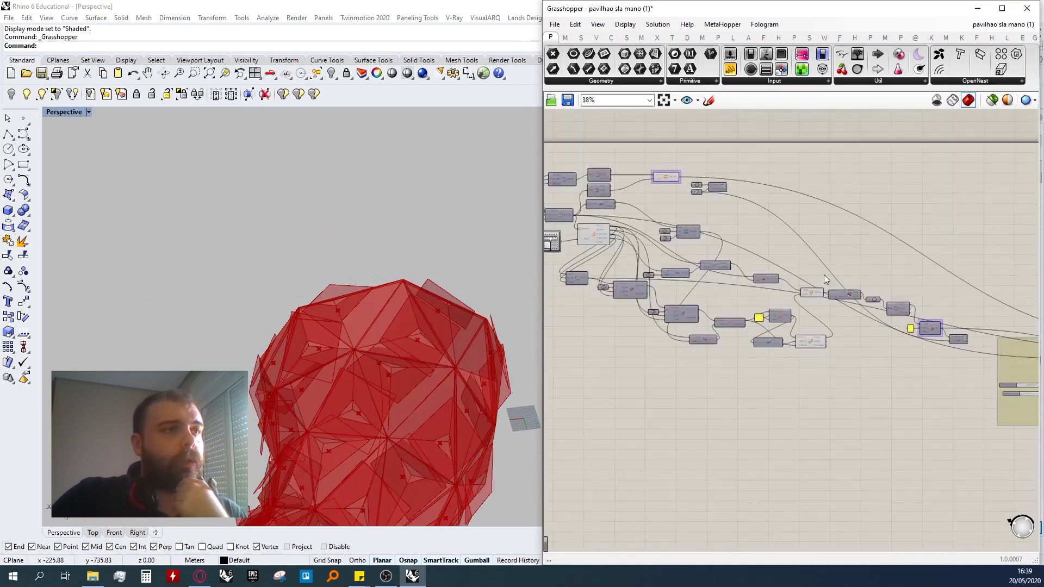
drag(687, 184, 800, 289)
middle_click(807, 235)
click(840, 204)
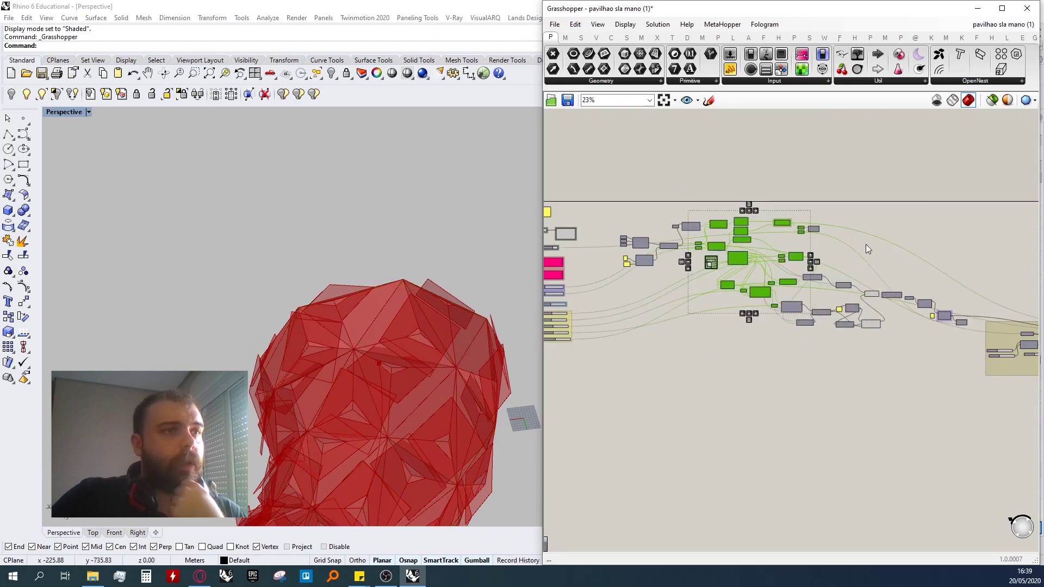
scroll(848, 295, up, 5)
click(829, 317)
middle_click(828, 278)
click(866, 247)
- Examine the split pyramid panels from a distance and up close, with the Split Brep component as reference
scroll(432, 290, down, 5)
right_drag(431, 290, 386, 285)
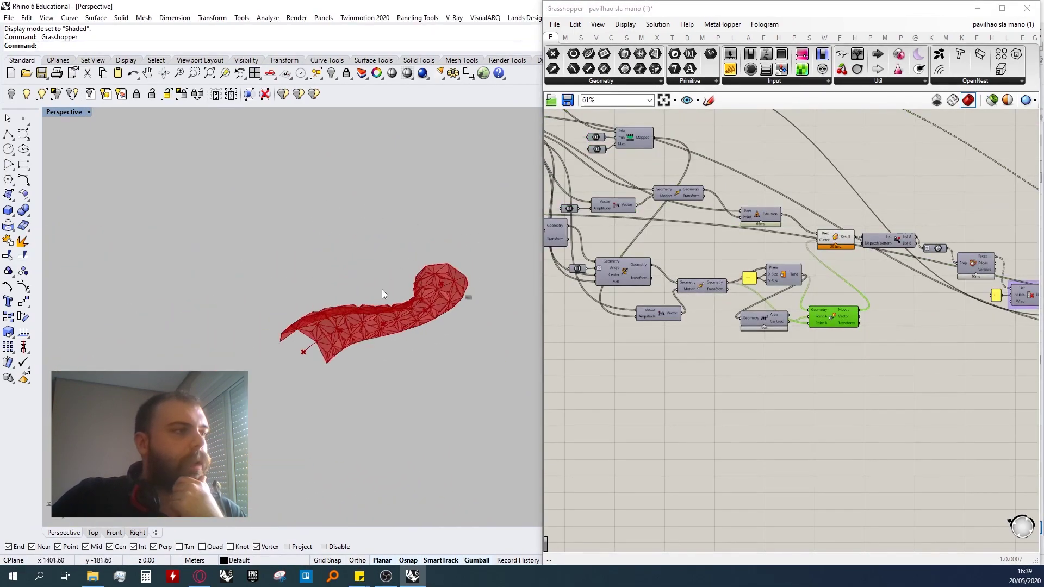
scroll(322, 329, up, 5)
scroll(709, 272, down, 3)
scroll(795, 253, up, 3)
click(757, 258)
- Turn off the preview of the Dispatch component and move it slightly higher on the canvas
click(824, 255)
middle_click(827, 253)
click(847, 234)
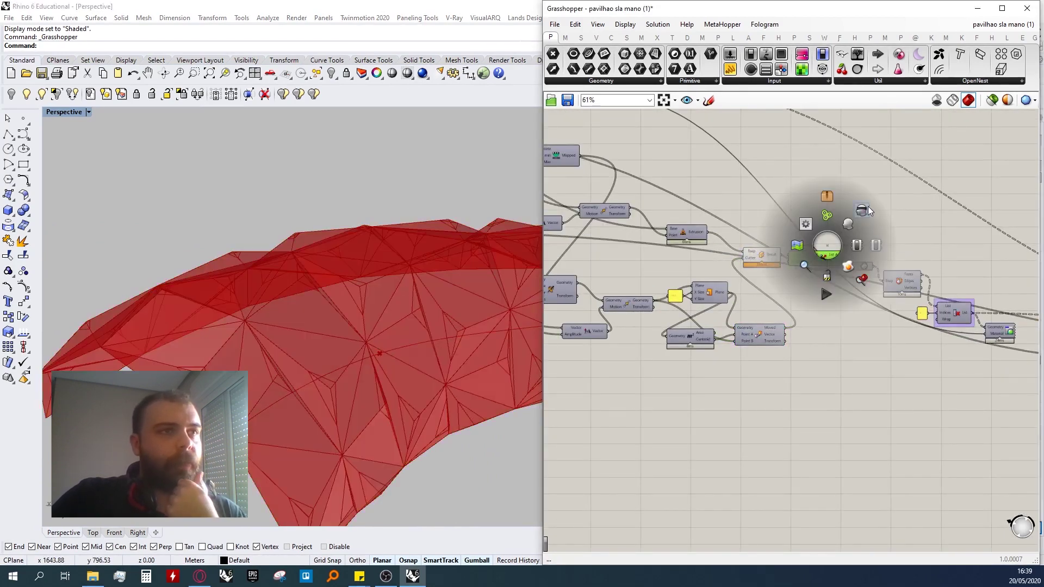
click(869, 211)
click(891, 237)
scroll(892, 236, up, 3)
drag(777, 278, 768, 249)
- Show the preview of the Brep parameter after Dispatch and hide the preview of the Split Brep component
click(844, 287)
middle_click(844, 286)
click(866, 265)
click(865, 264)
click(769, 240)
click(691, 267)
middle_click(689, 266)
click(725, 231)
click(726, 231)
- Try to show the preview of the Dispatch component itself
scroll(816, 262, down, 2)
scroll(804, 256, up, 2)
click(804, 257)
middle_click(804, 258)
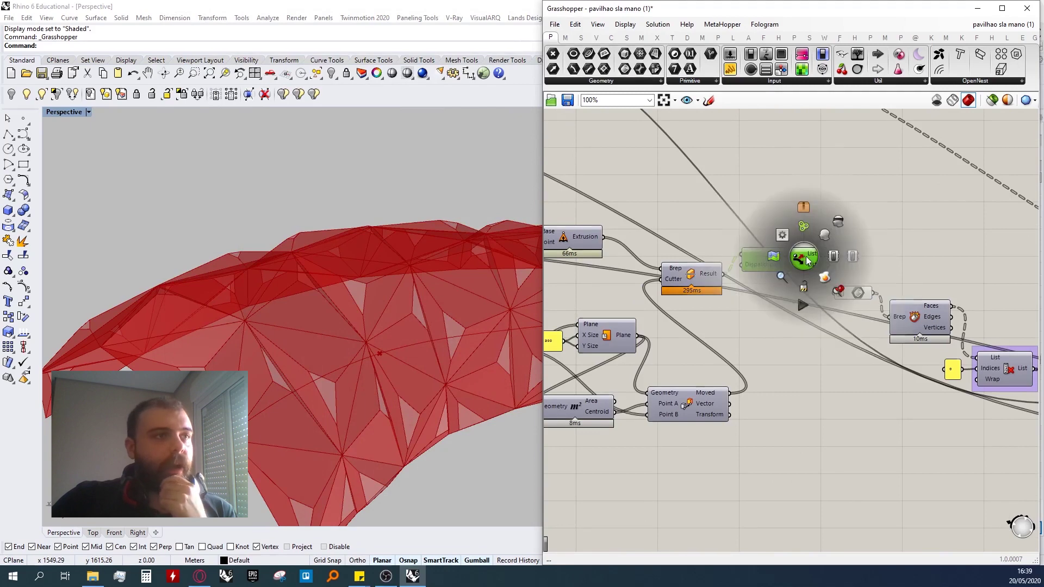
click(826, 236)
middle_click(857, 229)
click(891, 190)
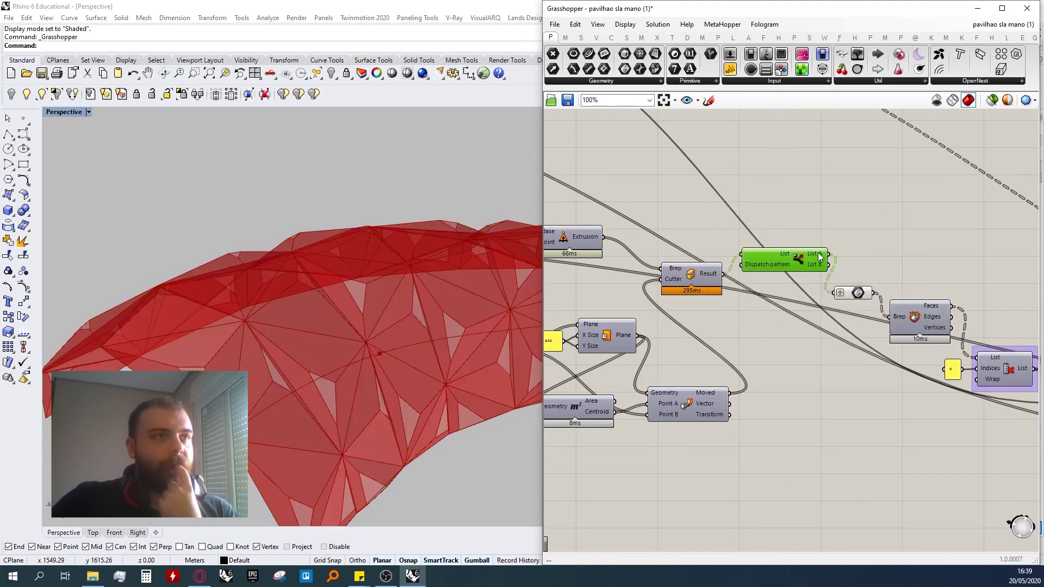
- Move the Brep parameter slightly higher and inspect the dispatched panels along the whole pavilion
drag(854, 293, 862, 279)
click(857, 244)
scroll(421, 250, down, 6)
right_drag(421, 250, 420, 306)
scroll(696, 236, down, 6)
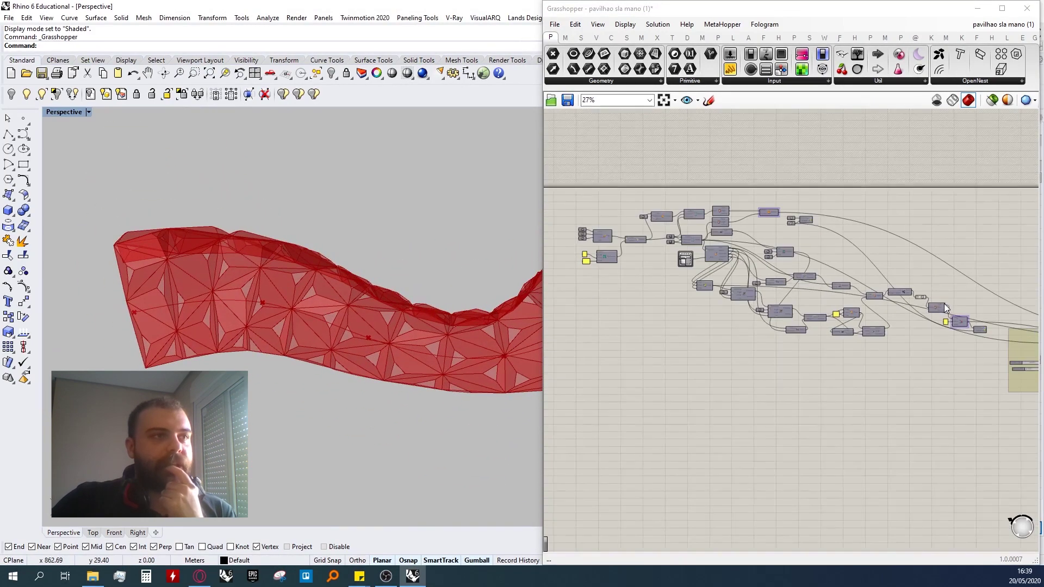
- Add a Panel above the Dispatch component and connect the Split Brep Result to it
scroll(787, 318, up, 7)
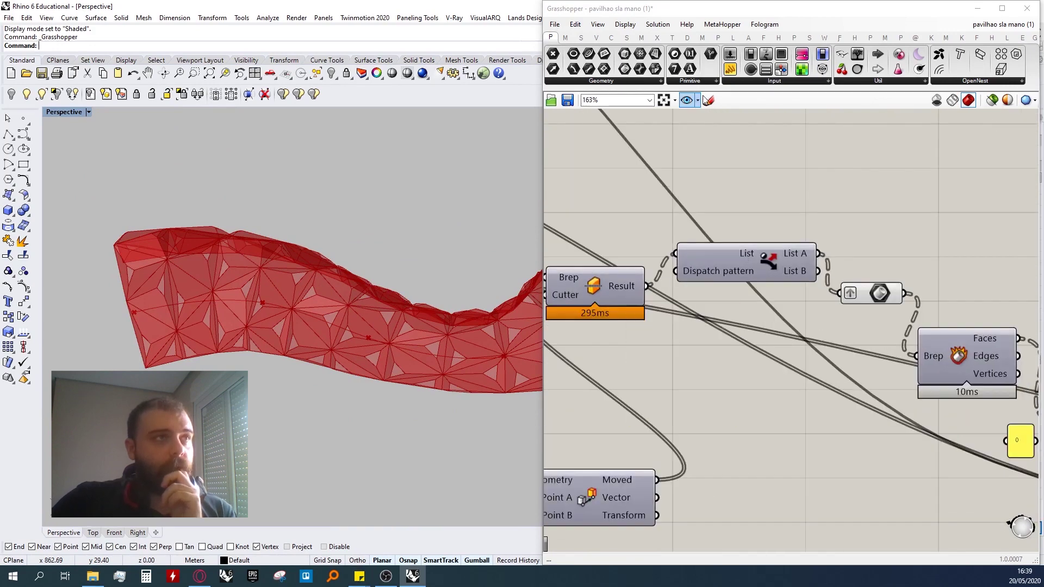
drag(730, 68, 741, 150)
drag(647, 285, 668, 148)
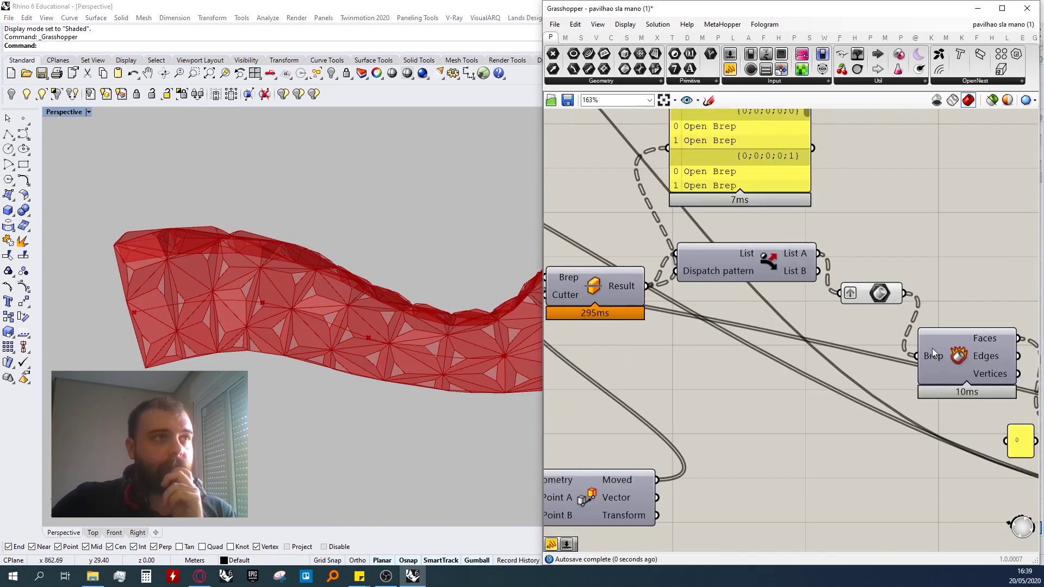
scroll(844, 217, down, 1)
drag(836, 216, 897, 173)
- Try to measure the split breps with a Volume component connected to the Split Brep Result
double_click(760, 172)
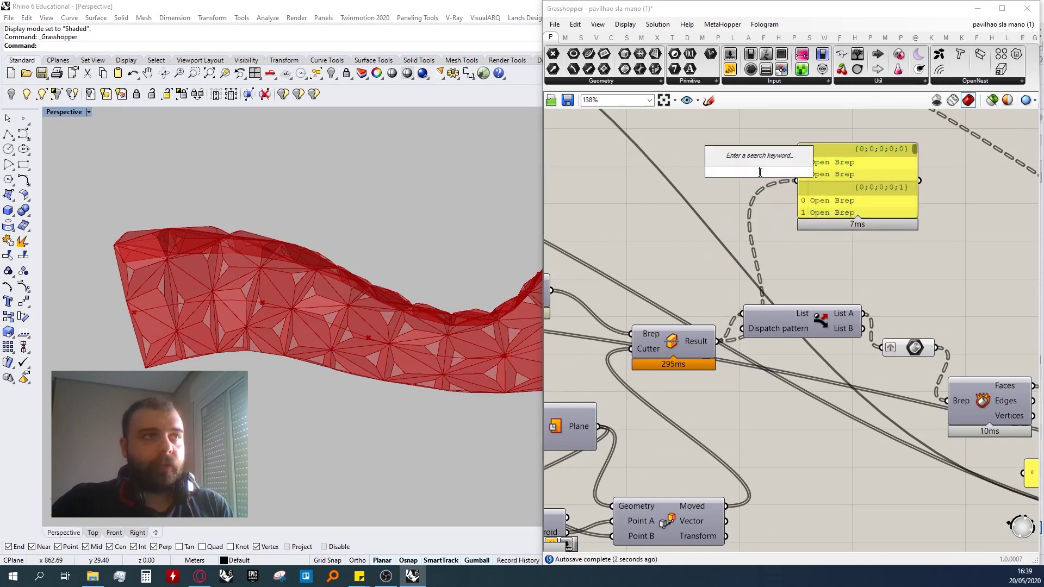
text(volume)
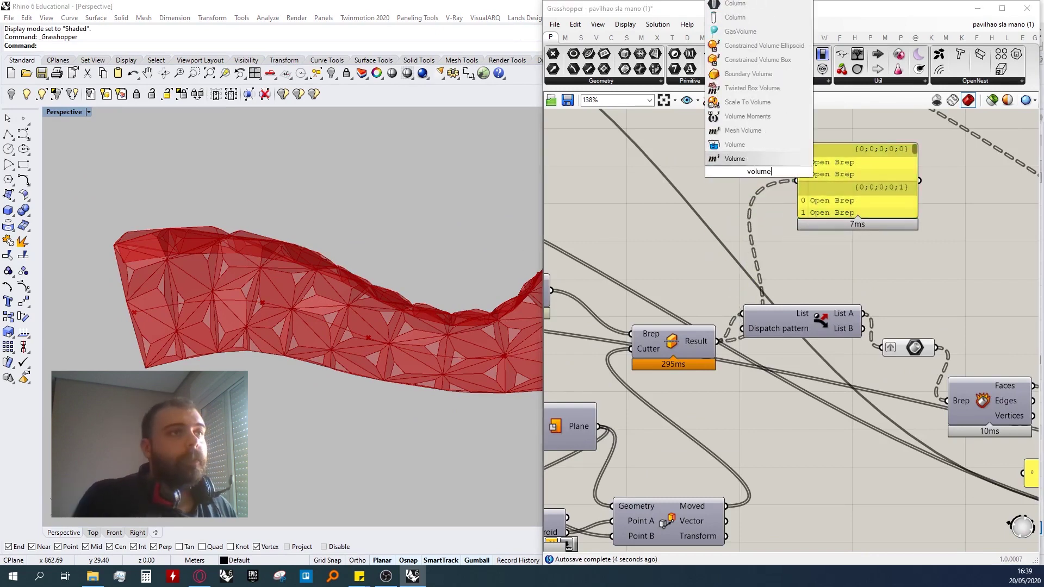
click(747, 158)
drag(719, 341, 729, 190)
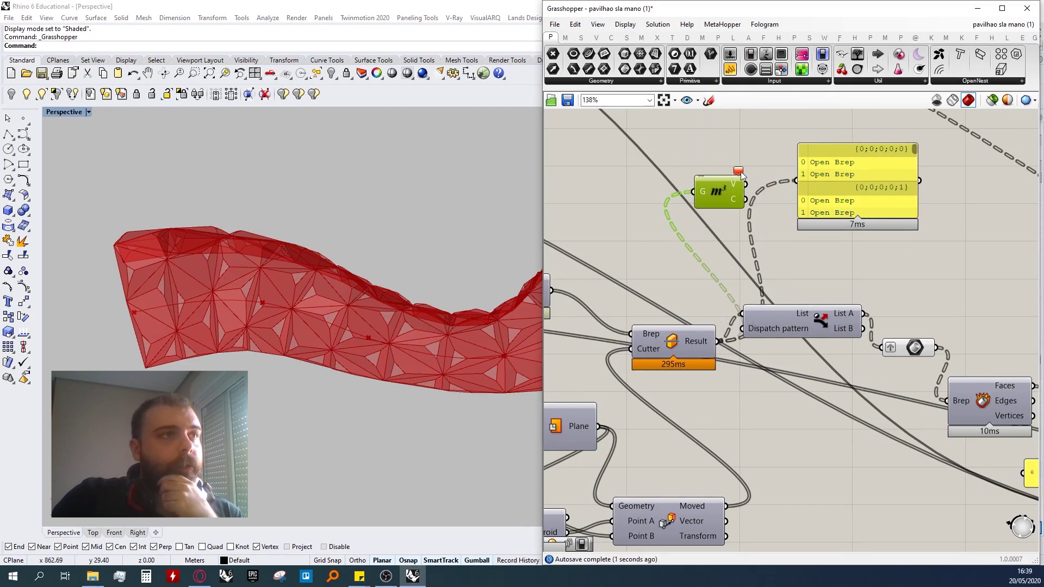
click(740, 158)
click(725, 191)
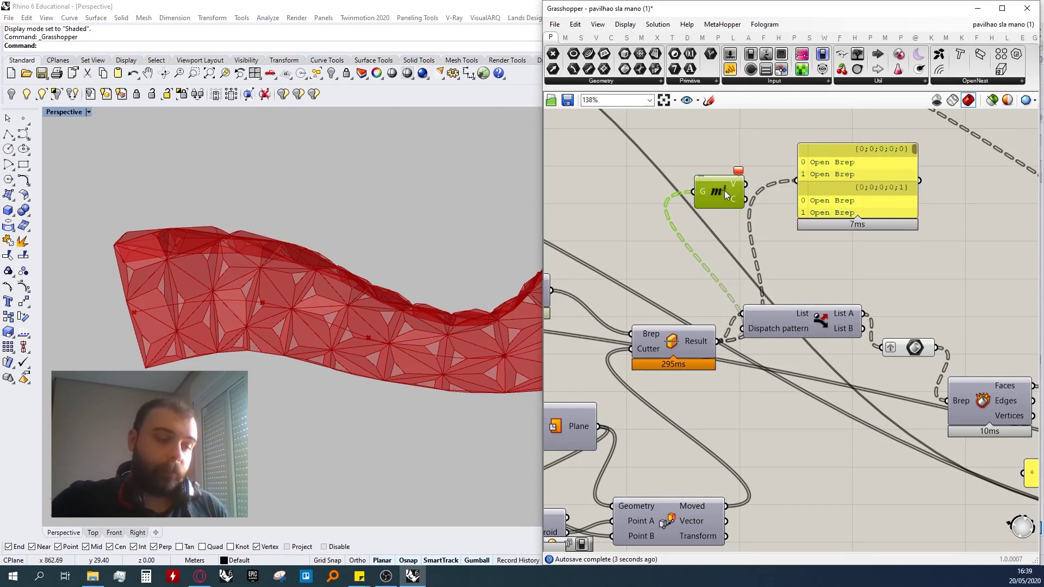
key(Delete)
- Add an Area component, connect the Split Brep Result to it, and inspect the centroids on the panels
double_click(724, 190)
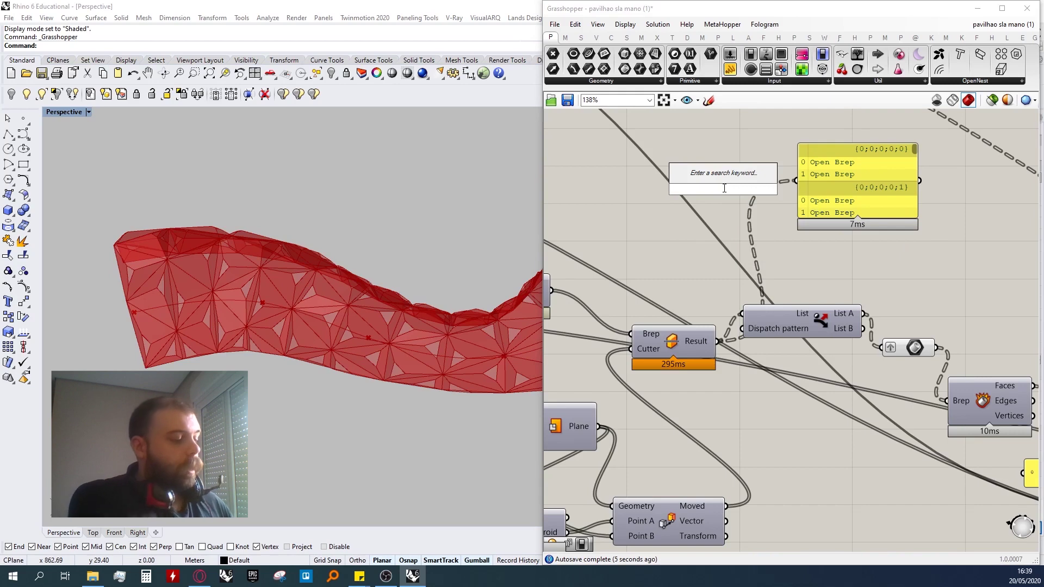
text(area)
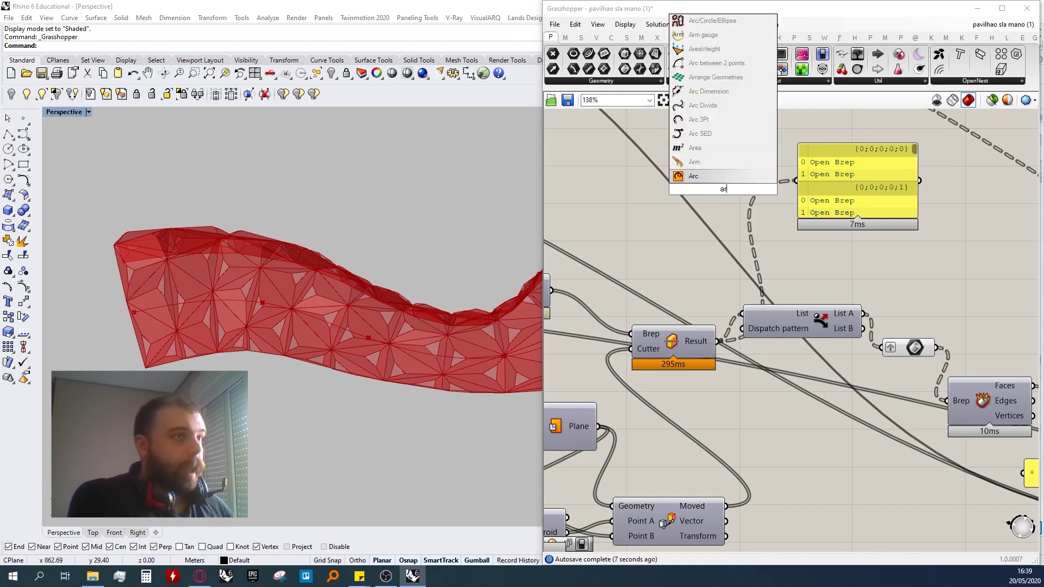
key(Return)
drag(718, 342, 735, 152)
mouse_move(737, 181)
scroll(232, 238, up, 6)
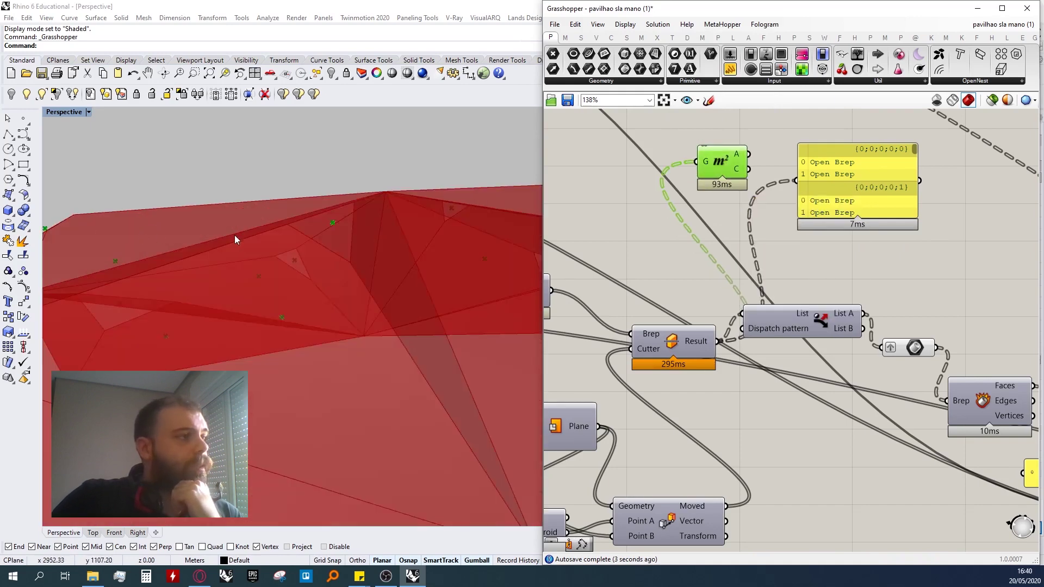
scroll(231, 238, down, 5)
- Connect the Area output to the Panel in place of the Split Brep Result and read the areas
drag(797, 181, 749, 154)
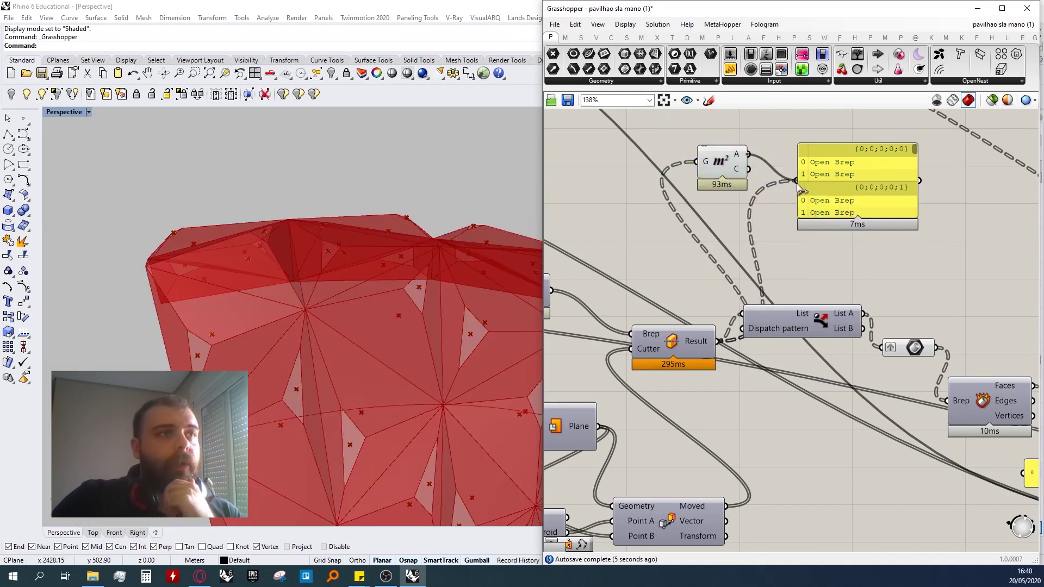
scroll(769, 204, down, 2)
scroll(813, 152, up, 3)
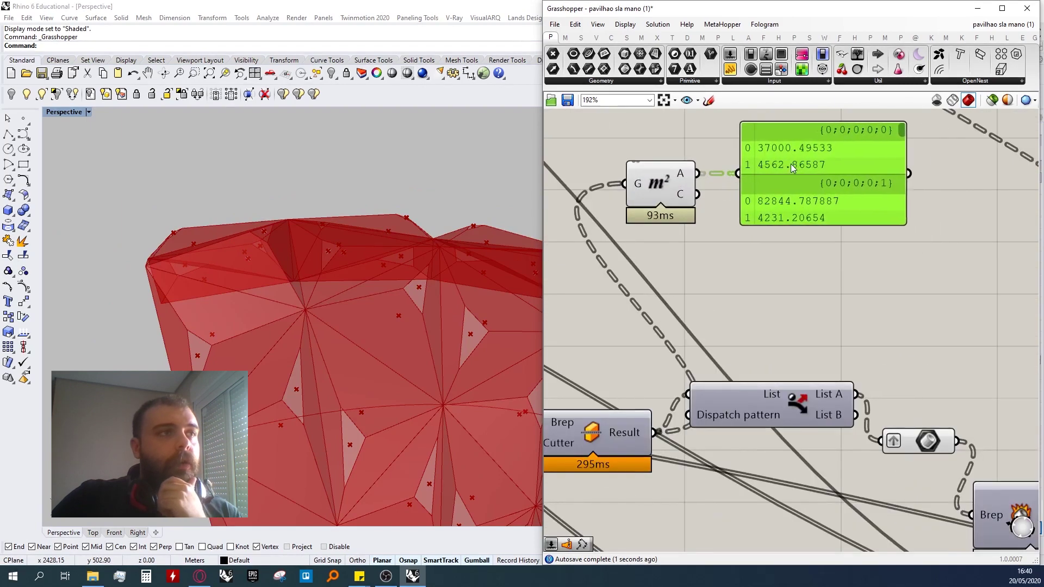
click(655, 168)
scroll(381, 229, down, 2)
- Duplicate the Brep parameter, place the copy above the original, and connect Dispatch's List B to it
click(781, 340)
scroll(693, 318, down, 2)
scroll(818, 317, up, 1)
double_click(818, 318)
click(848, 341)
click(821, 398)
key(ctrl+c)
key(ctrl+v)
drag(818, 400, 819, 310)
click(820, 348)
drag(774, 377, 830, 329)
- Compare the geometry of the two dispatched lists on the pavilion using the two Brep parameters
scroll(384, 283, down, 6)
right_drag(384, 287, 332, 260)
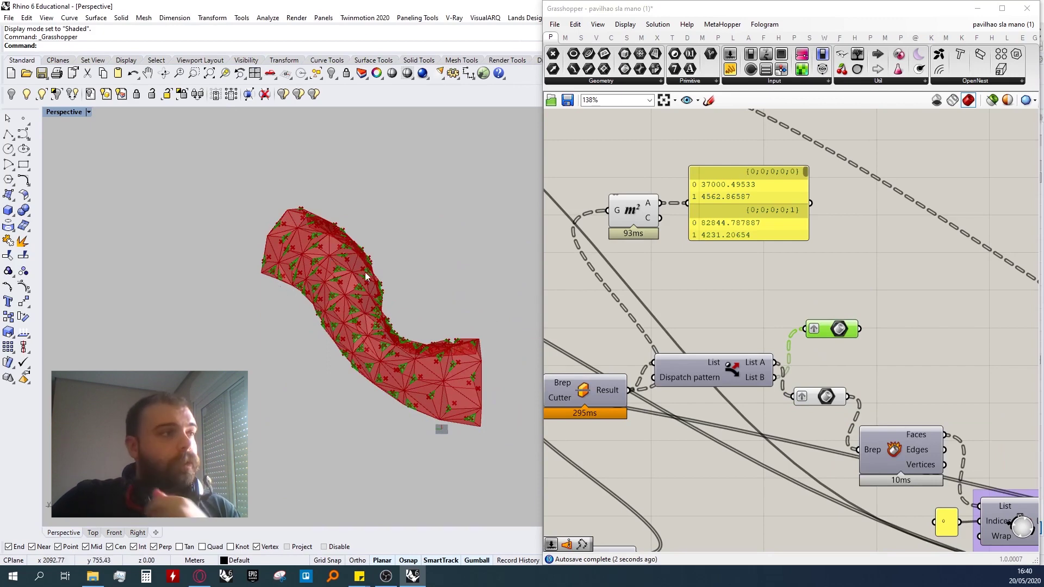
click(823, 401)
scroll(288, 209, up, 2)
scroll(285, 205, up, 3)
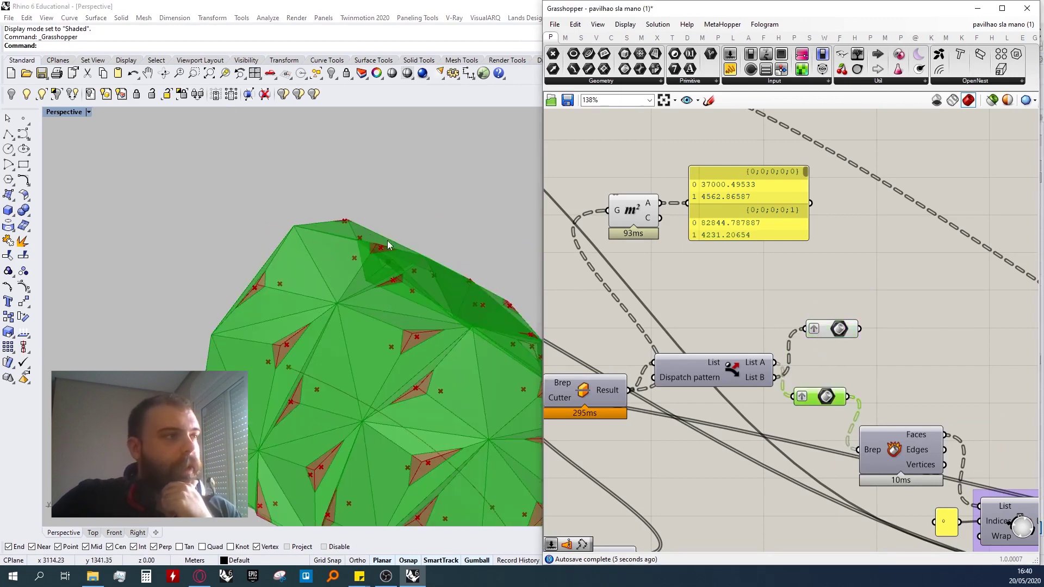
- Align the two Brep parameters fed by Dispatch above each other and inspect the List B geometry on the pavilion
scroll(427, 270, down, 5)
right_drag(427, 270, 385, 249)
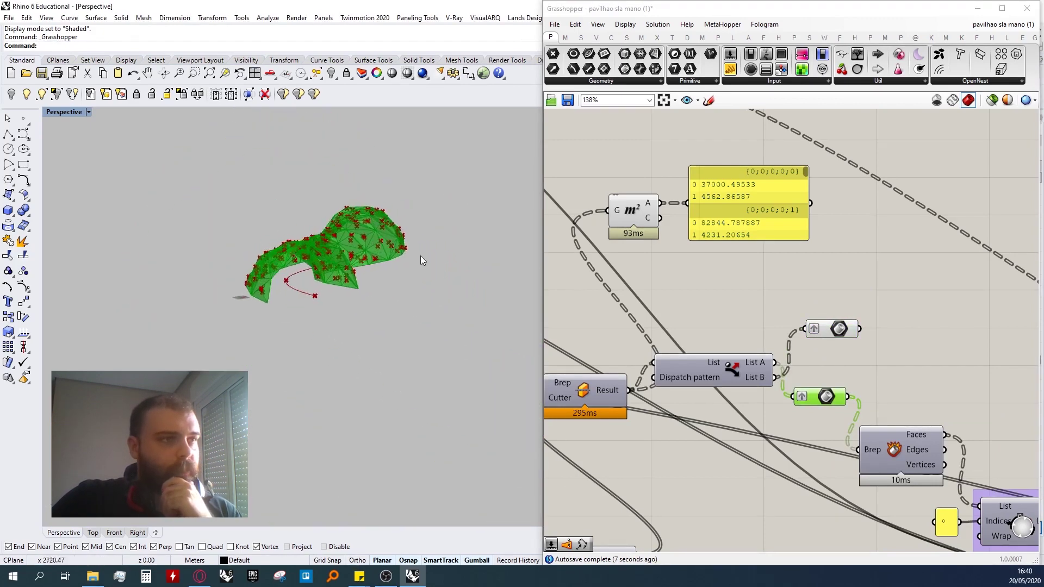
drag(816, 401, 820, 404)
drag(831, 331, 820, 299)
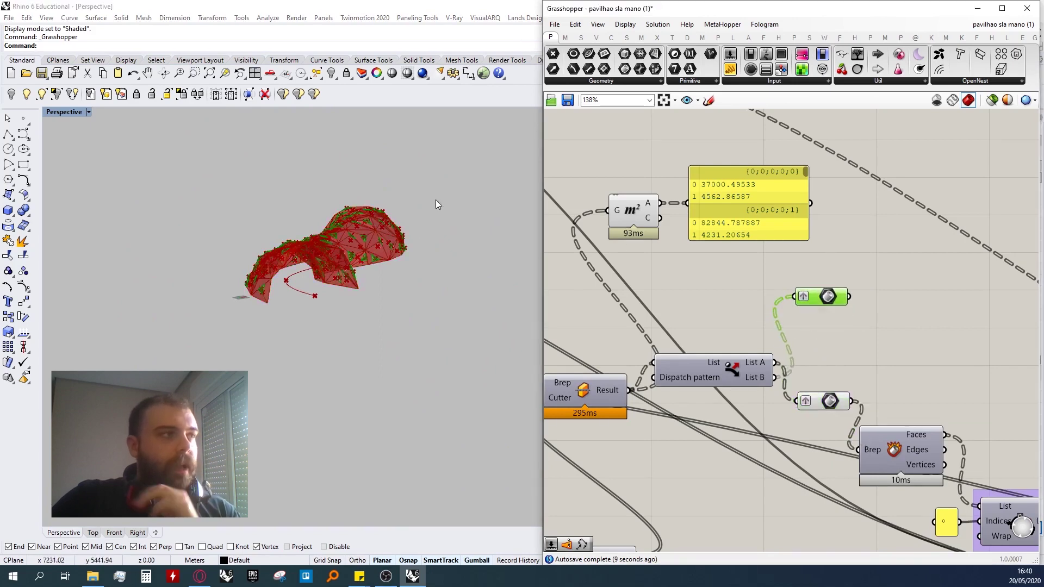
scroll(363, 198, up, 7)
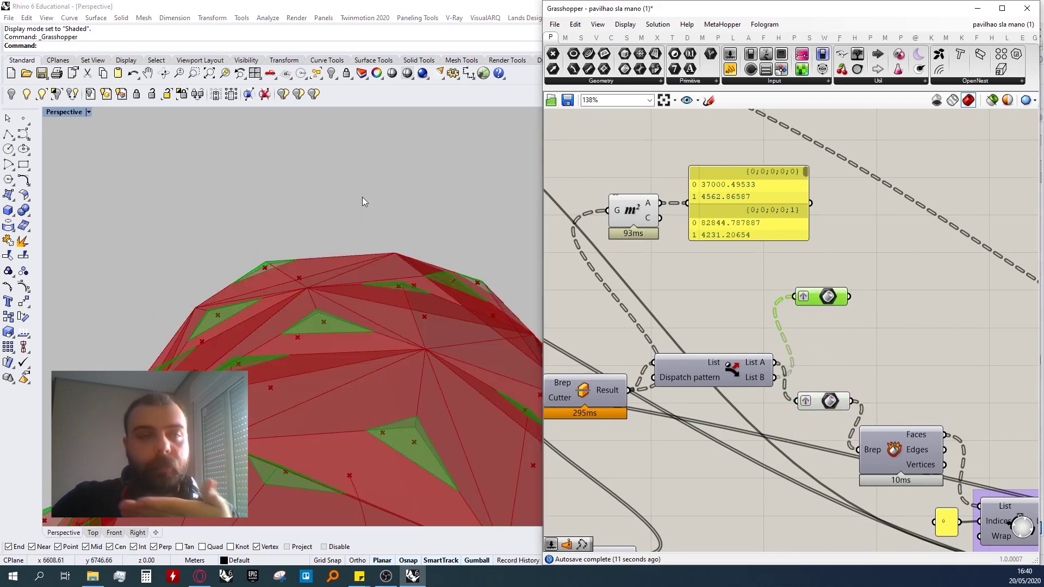
scroll(792, 258, down, 3)
scroll(762, 249, up, 3)
- Reposition the Area component with its Panel, and shift Dispatch slightly toward the Brep parameters
drag(812, 263, 683, 203)
drag(699, 227, 771, 253)
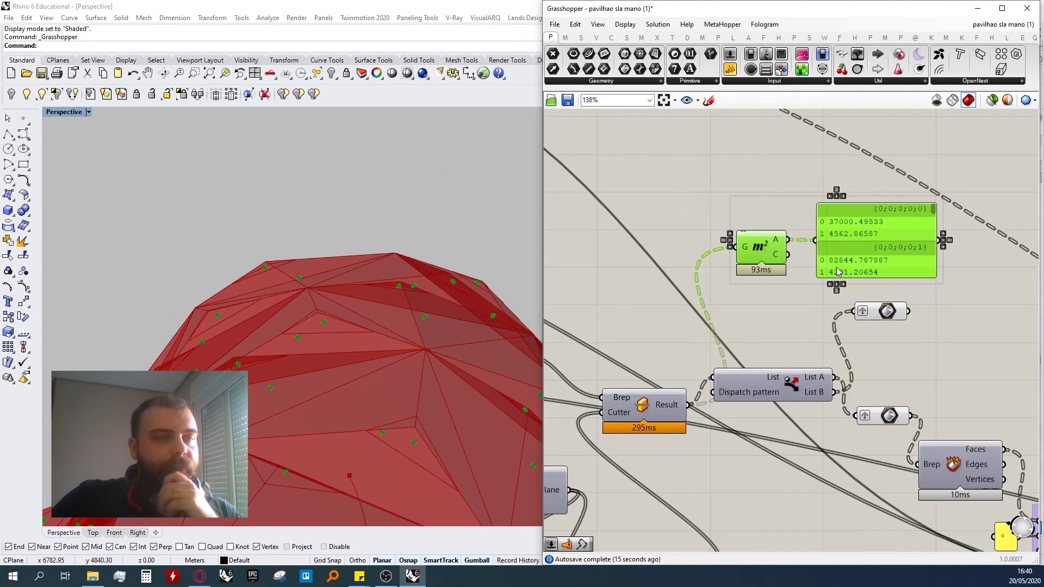
click(789, 277)
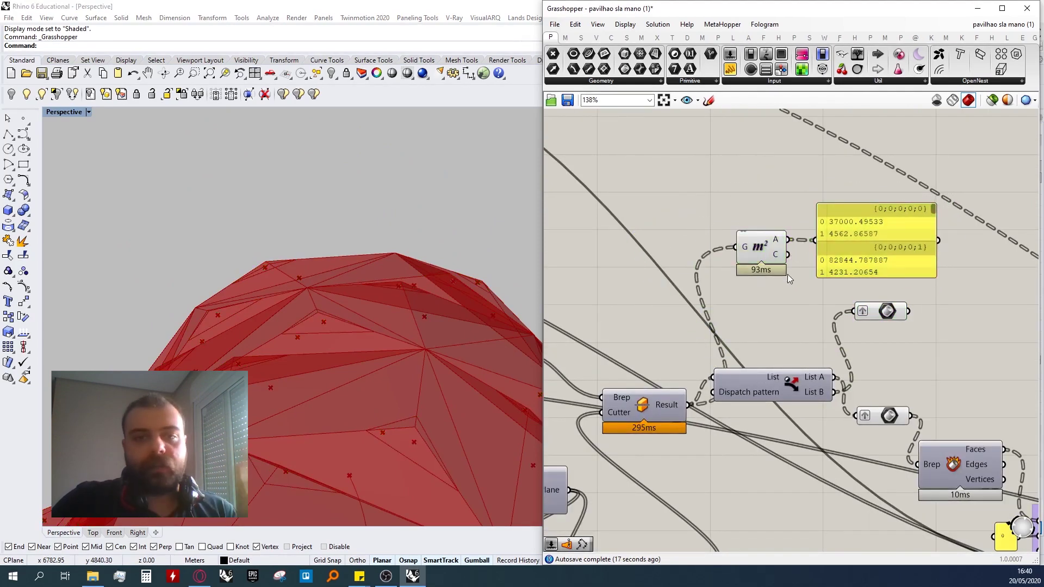
mouse_move(802, 390)
mouse_down()
mouse_move(792, 382)
mouse_move(816, 380)
mouse_up()
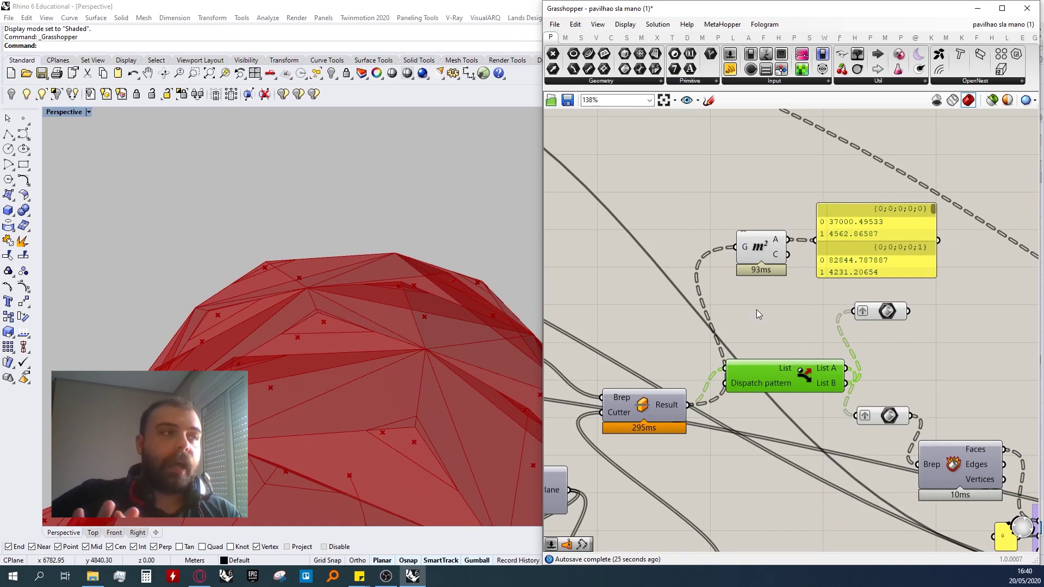
drag(915, 236, 920, 226)
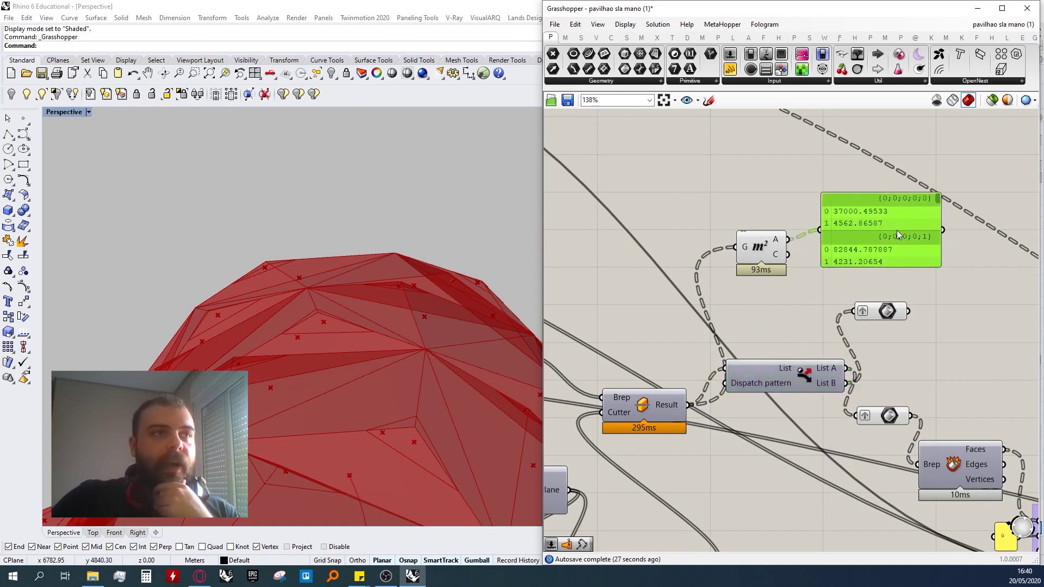
- Compare the area values in the Panel with the pieces held by the List B Brep parameter
scroll(866, 217, up, 3)
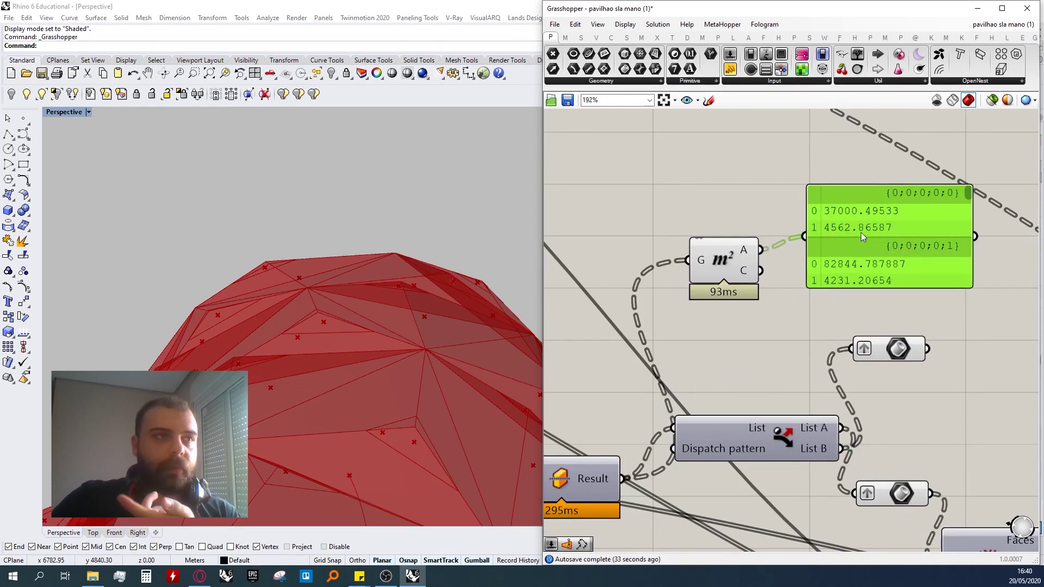
click(919, 354)
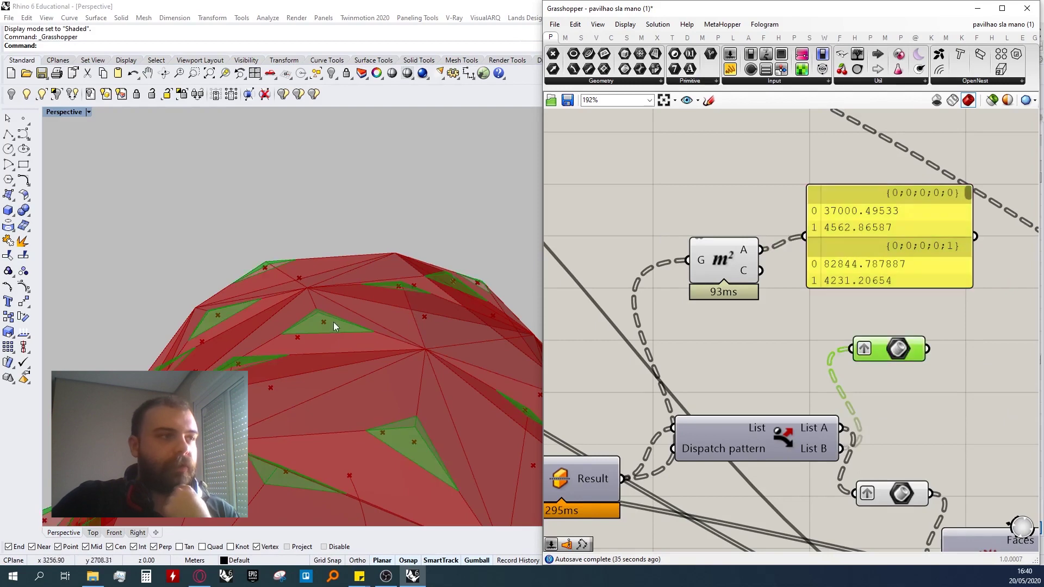
scroll(773, 276, down, 3)
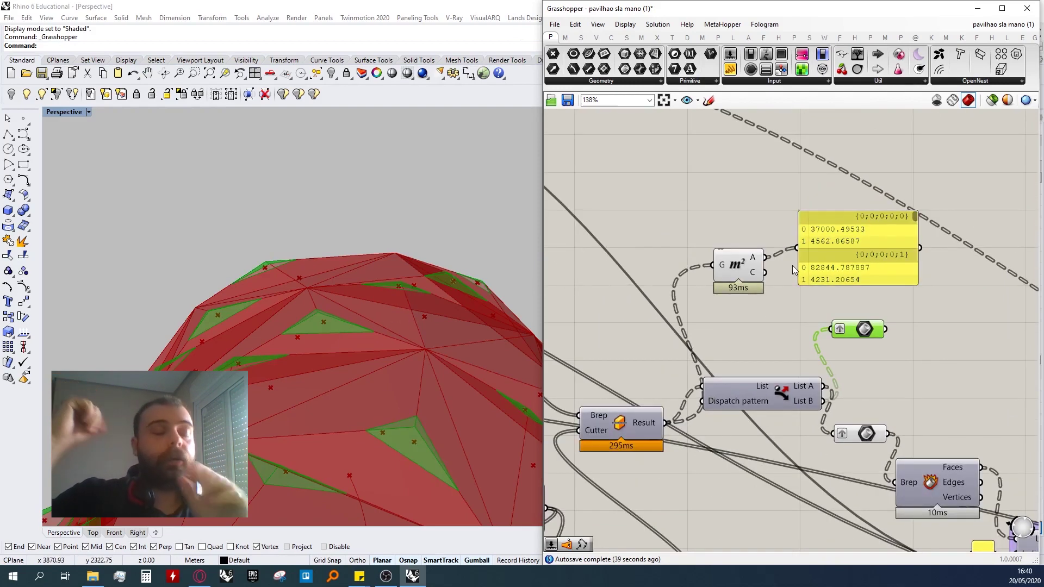
- Add a Sort List component, connecting the Area output to its K input and the Split Brep Result to its A input
double_click(802, 334)
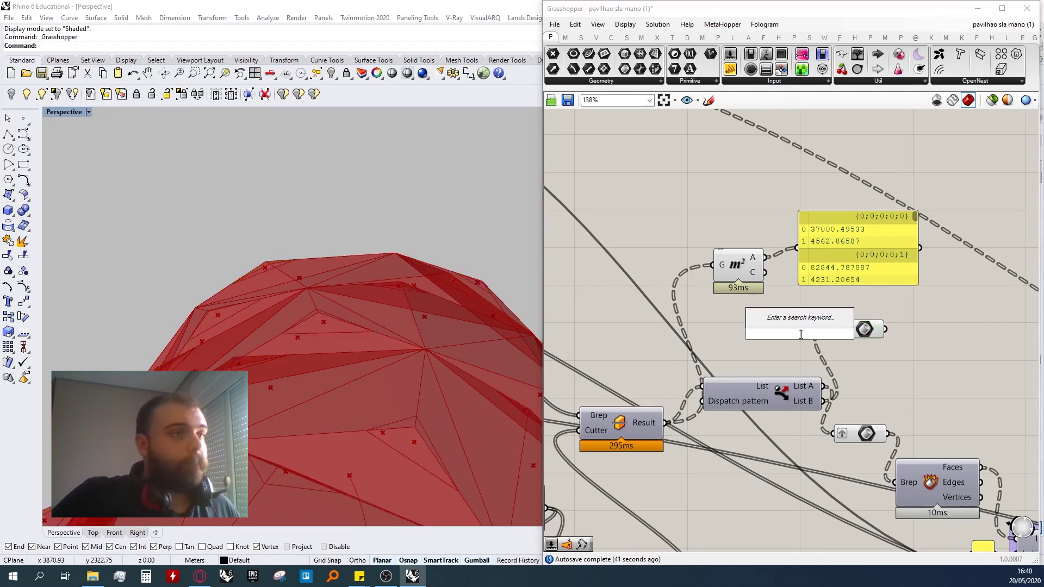
text(sort li)
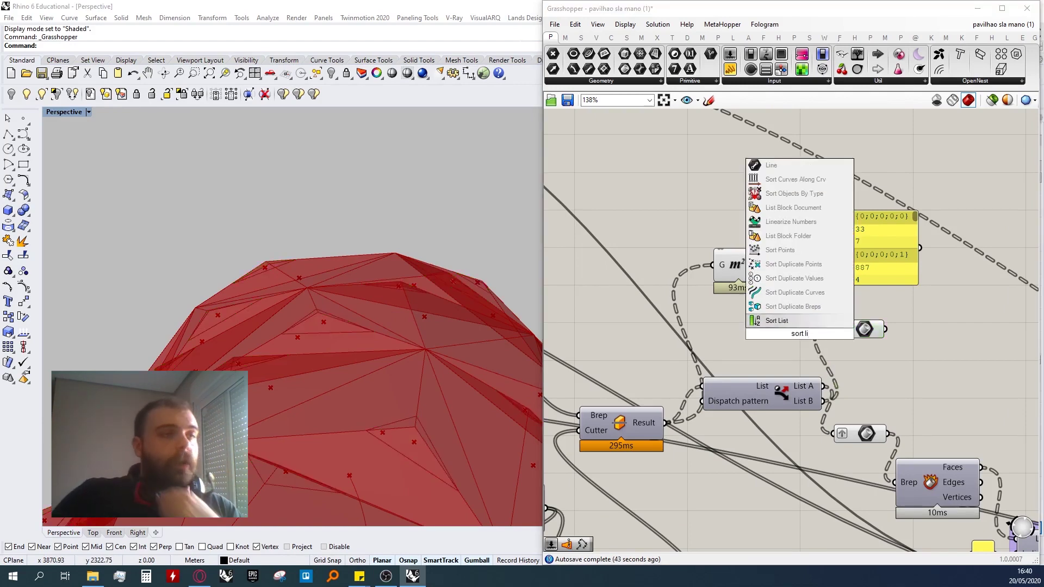
key(Return)
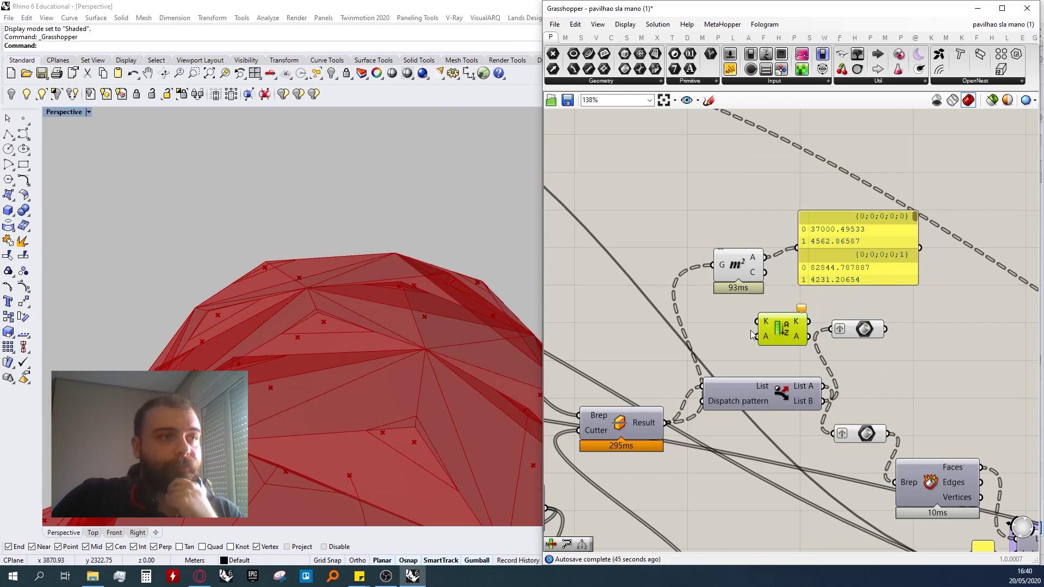
scroll(757, 337, up, 2)
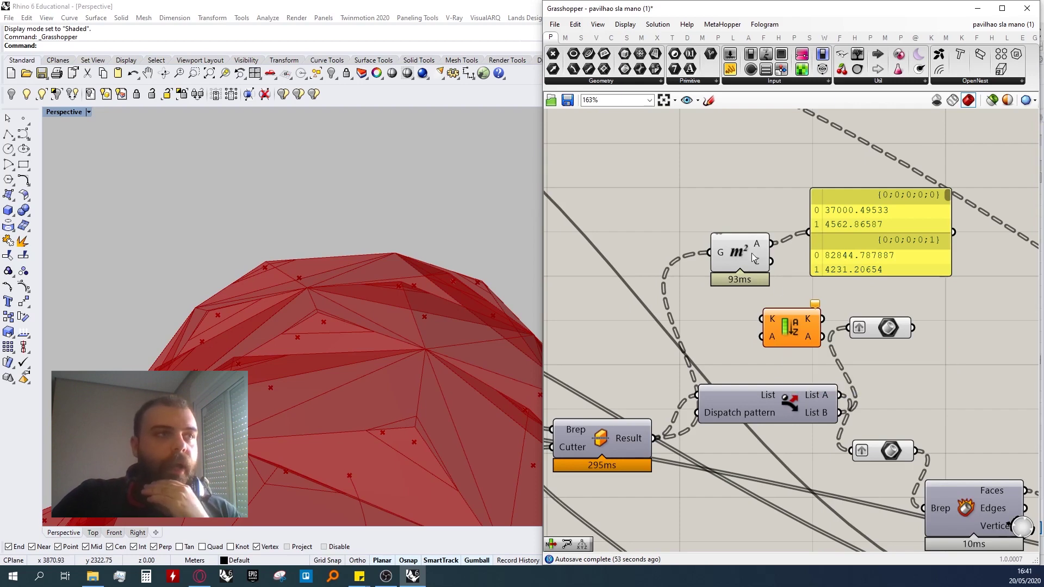
drag(754, 256, 727, 258)
drag(657, 438, 762, 337)
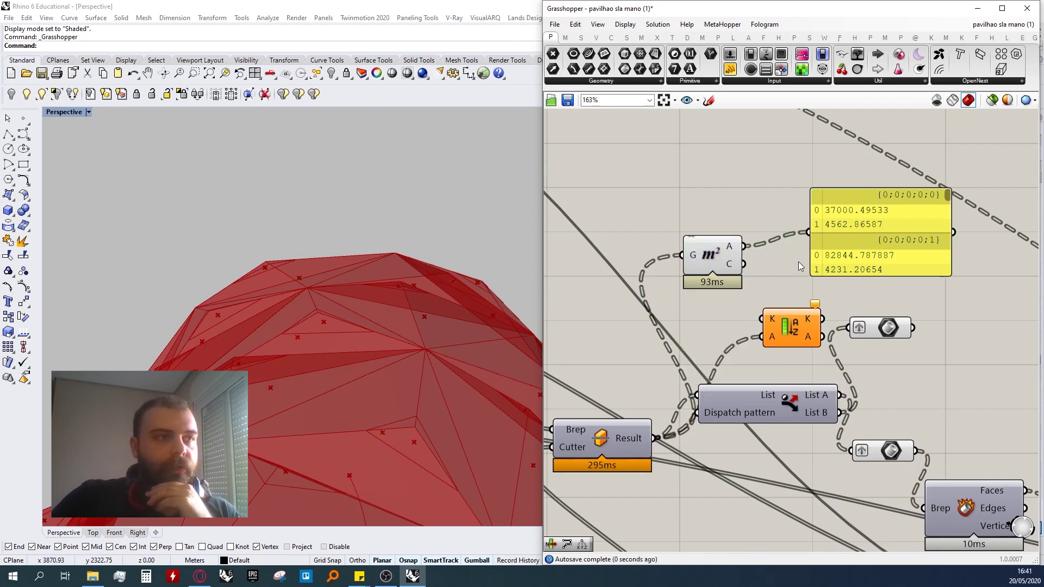
drag(743, 247, 762, 319)
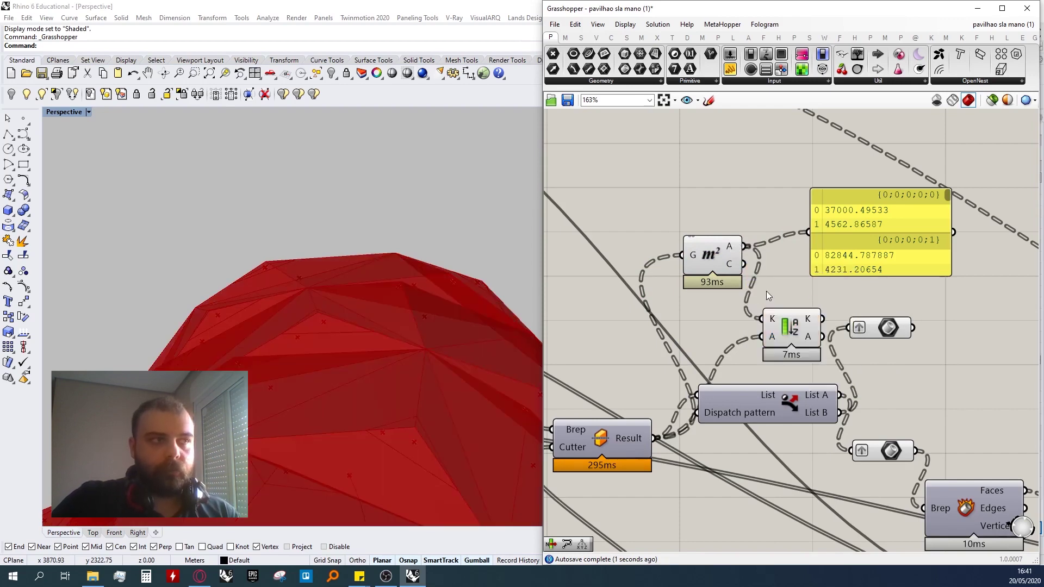
- Connect Sort List's K output to the Panel in place of the Area output and read the sorted areas
drag(796, 325, 844, 241)
scroll(816, 239, down, 2)
scroll(843, 242, up, 3)
click(843, 242)
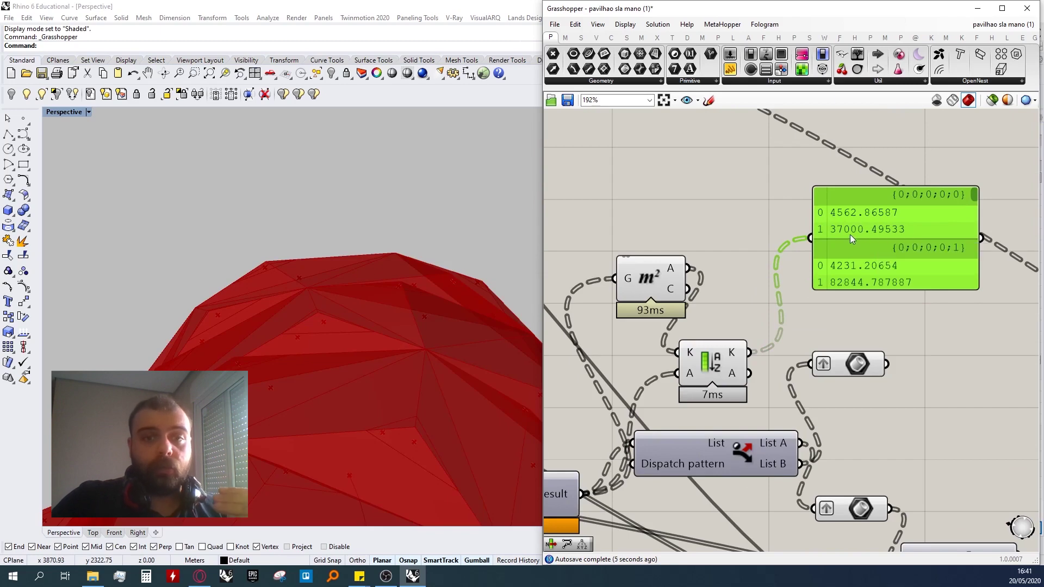
mouse_move(737, 355)
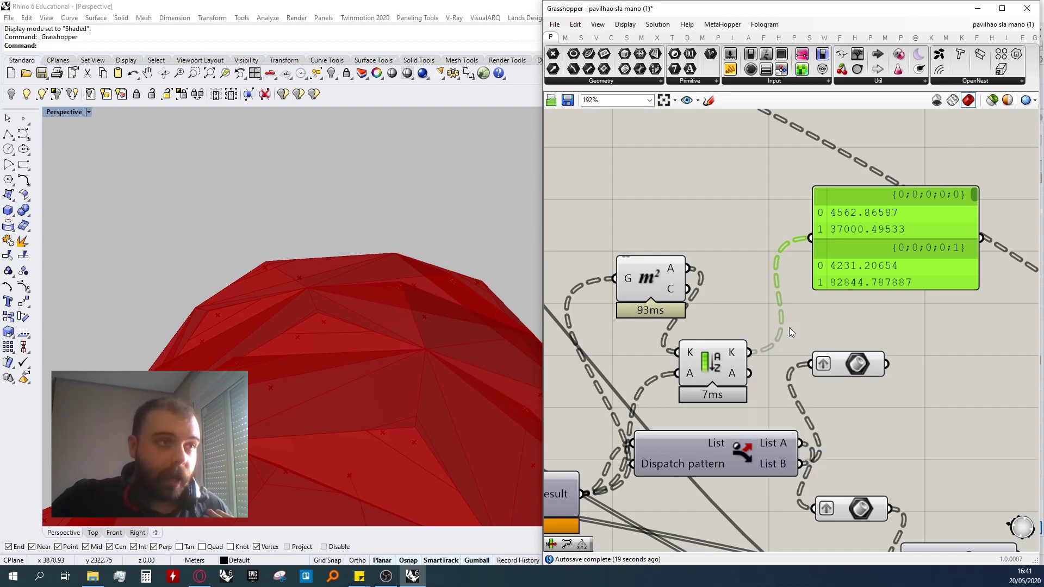
scroll(797, 345, down, 4)
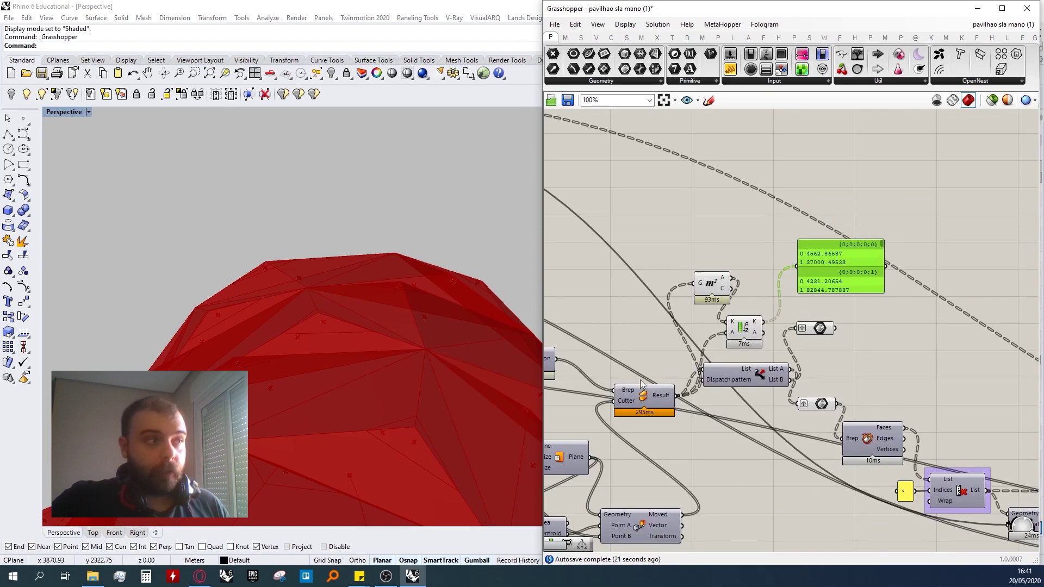
scroll(783, 368, up, 3)
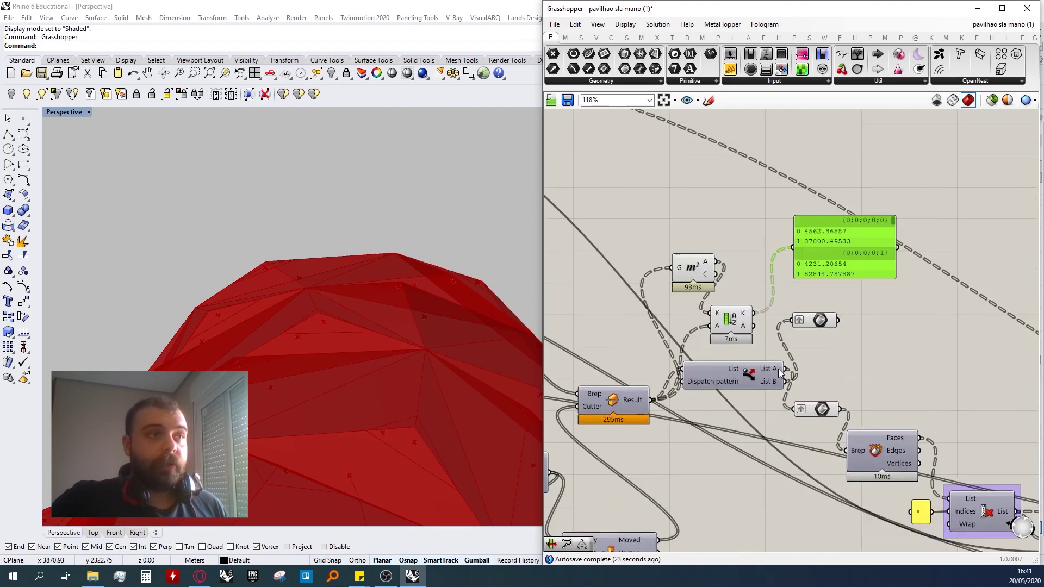
drag(750, 369, 725, 367)
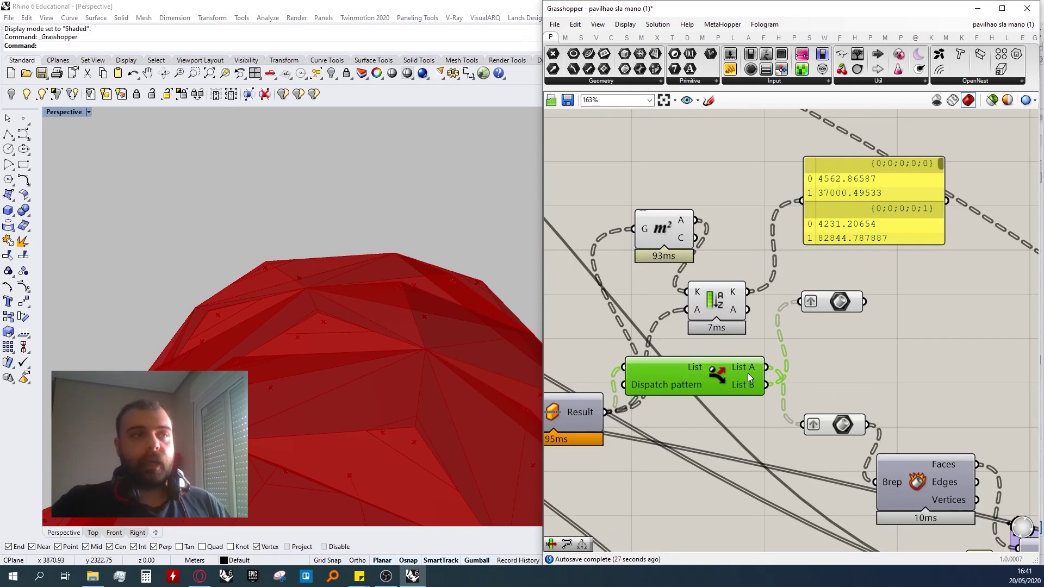
key(ctrl+z)
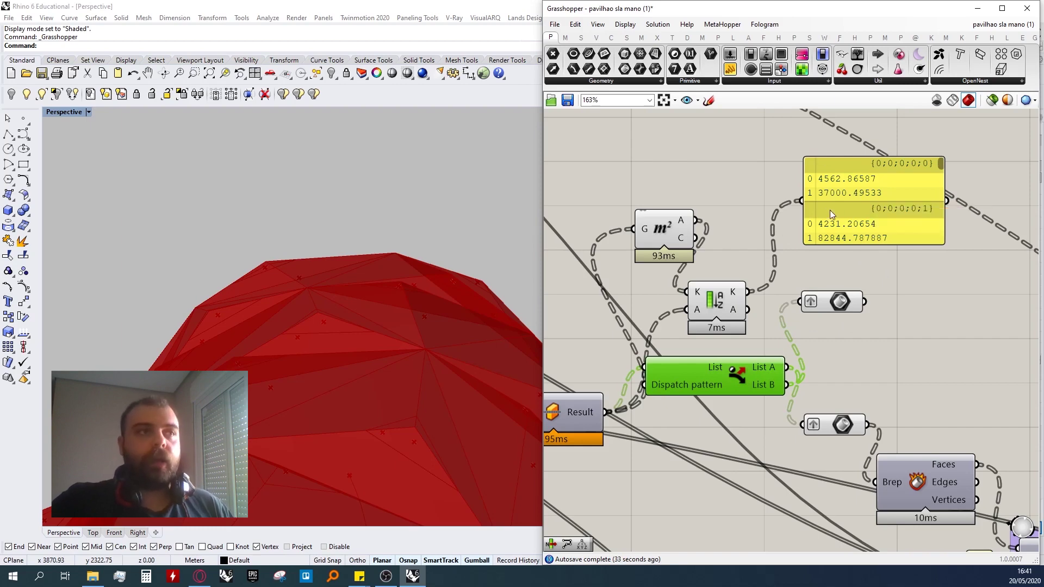
- Add a List Item component and connect Sort List's K output to its L input
scroll(834, 199, up, 1)
double_click(827, 269)
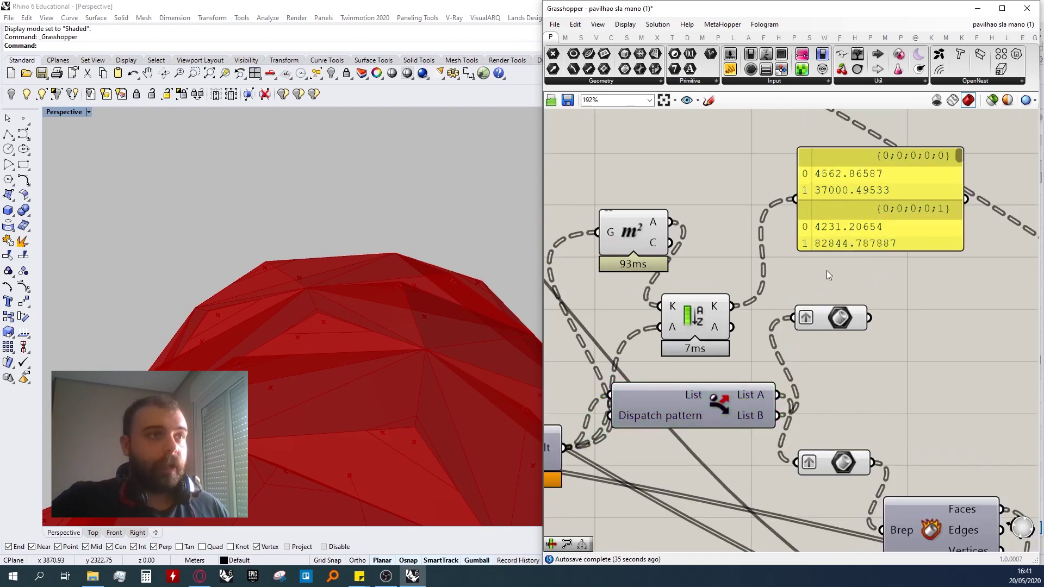
text(list i)
key(Return)
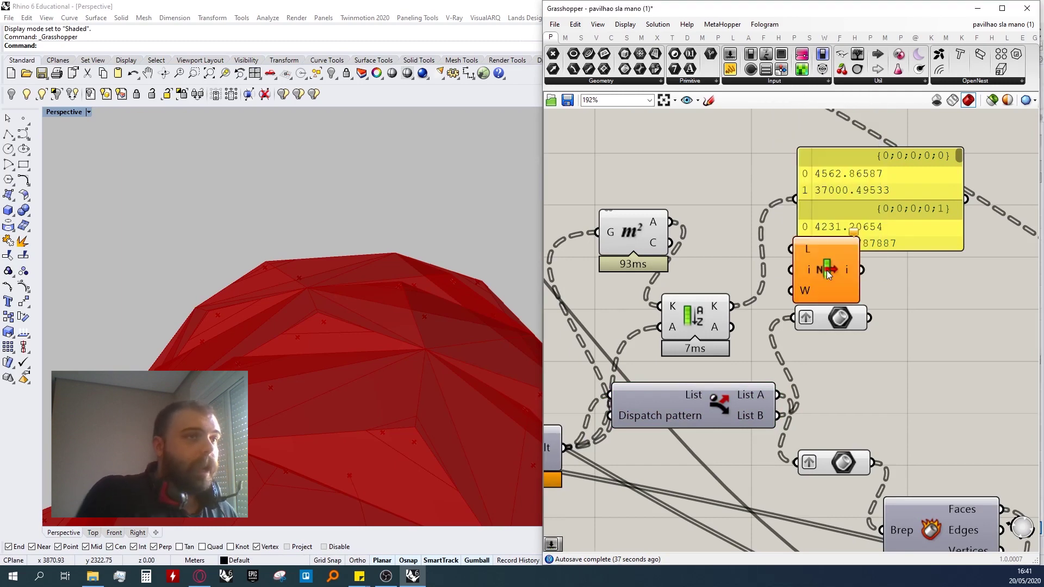
drag(735, 306, 927, 295)
right_drag(926, 295, 868, 274)
mouse_move(902, 280)
mouse_down()
mouse_move(772, 282)
mouse_move(892, 288)
mouse_up()
- Move the sorted-area Panel clear of List Item and place the List B Brep parameter beside Dispatch
drag(827, 206, 746, 233)
right_drag(746, 232, 671, 261)
drag(671, 261, 733, 224)
drag(708, 327, 740, 424)
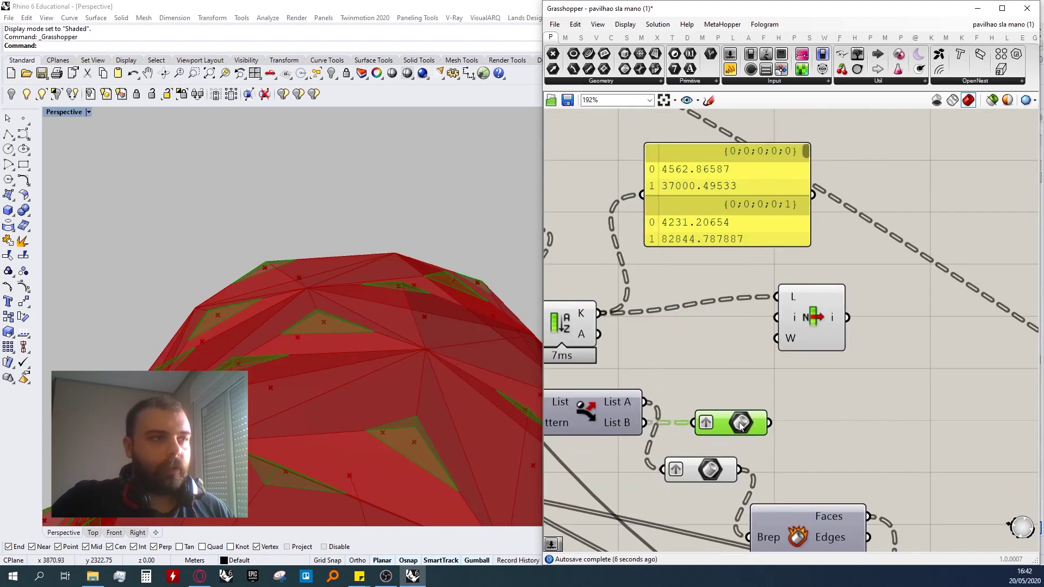
click(783, 398)
- Duplicate the Panel, place the copy beside List Item, and connect the i output to it
scroll(835, 338, down, 3)
drag(828, 328, 755, 325)
drag(747, 234, 833, 325)
scroll(835, 266, up, 2)
drag(762, 327, 861, 251)
drag(721, 341, 743, 340)
drag(881, 252, 899, 289)
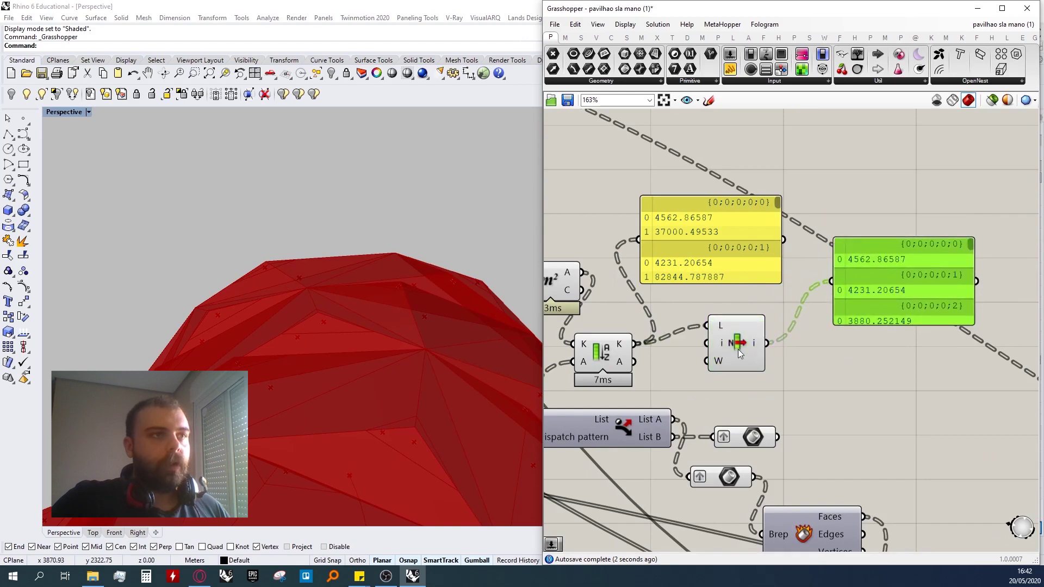
- Add a +1 output to List Item and connect it to the second Panel in place of the i output
click(750, 339)
scroll(749, 338, up, 5)
scroll(743, 338, down, 3)
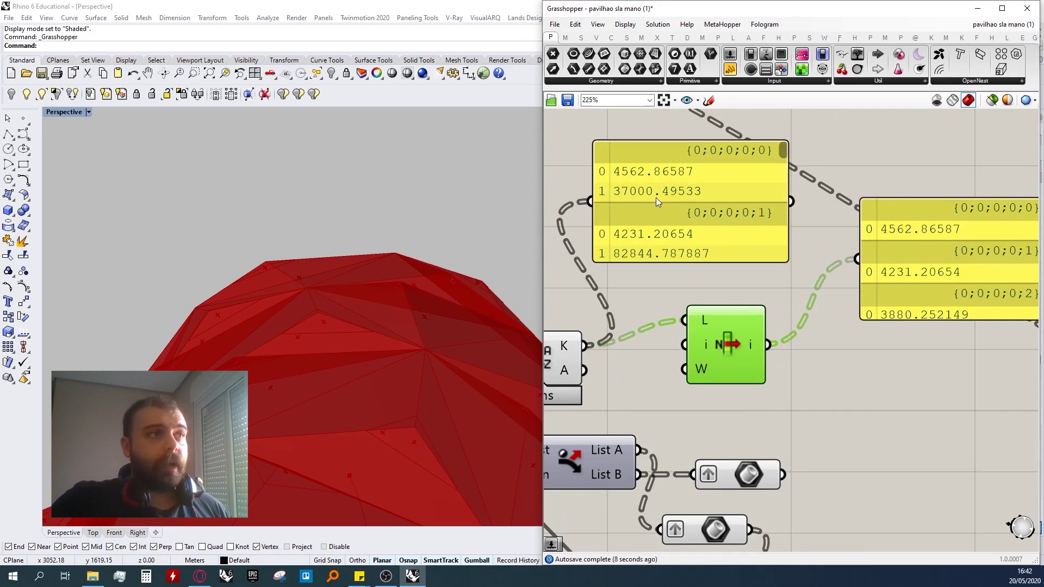
scroll(742, 381, up, 3)
click(744, 379)
scroll(742, 367, down, 4)
drag(752, 355, 809, 274)
drag(823, 278, 824, 335)
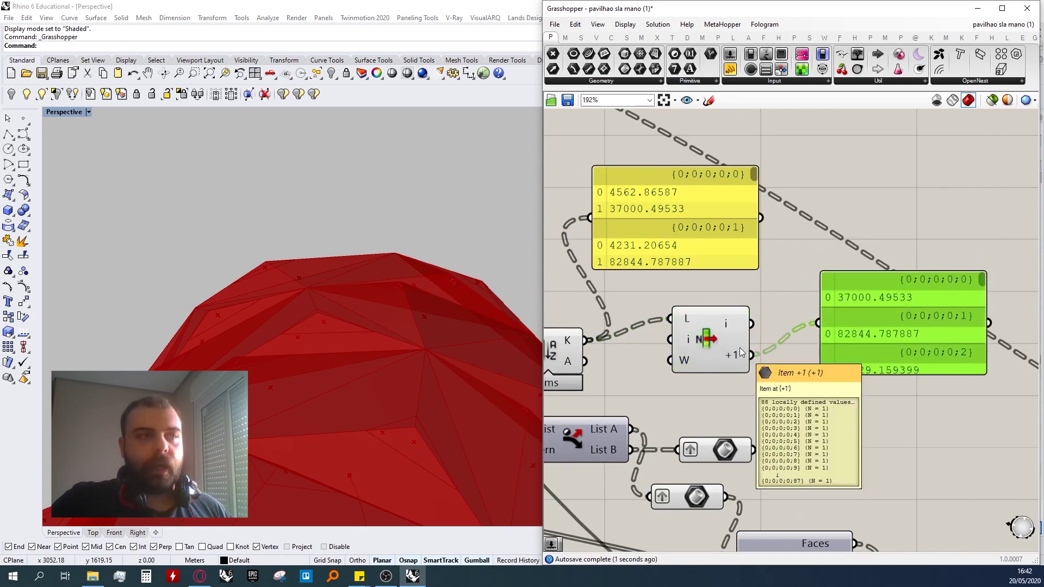
scroll(894, 332, down, 2)
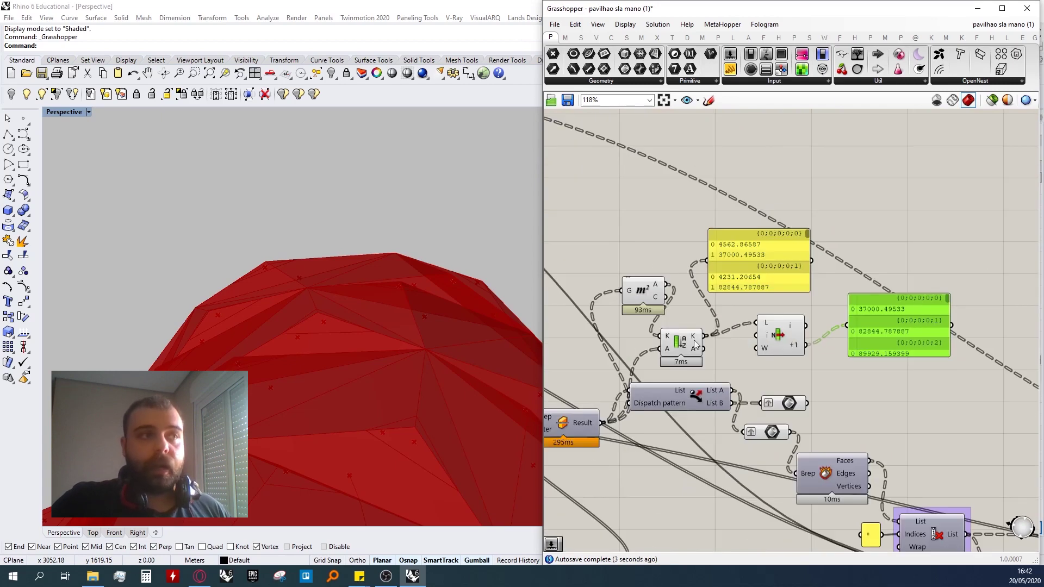
- Connect Sort List's A output to List Item's L input in place of the K output
scroll(784, 336, up, 4)
scroll(771, 295, down, 3)
click(767, 335)
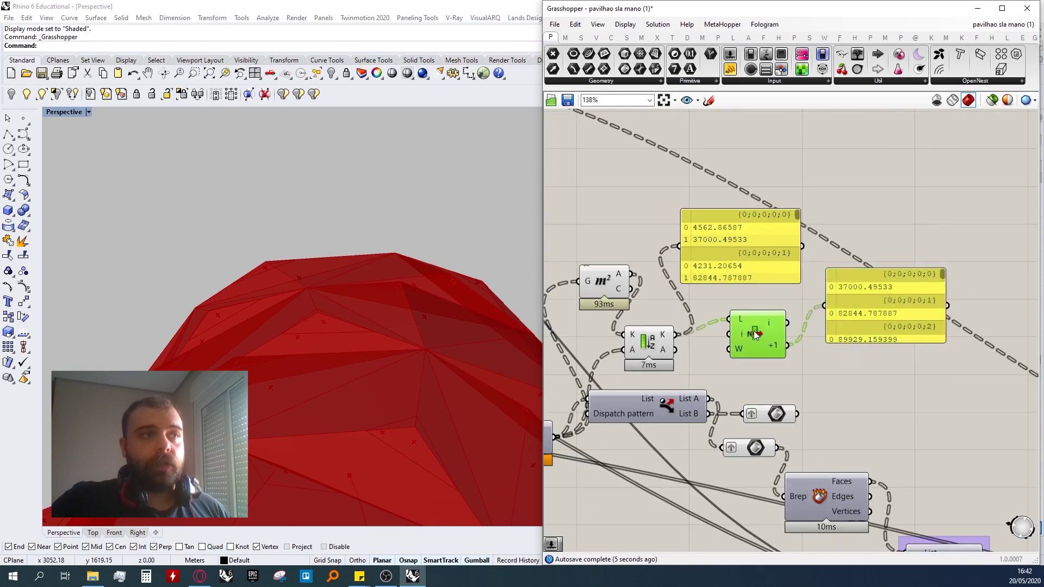
scroll(674, 351, up, 2)
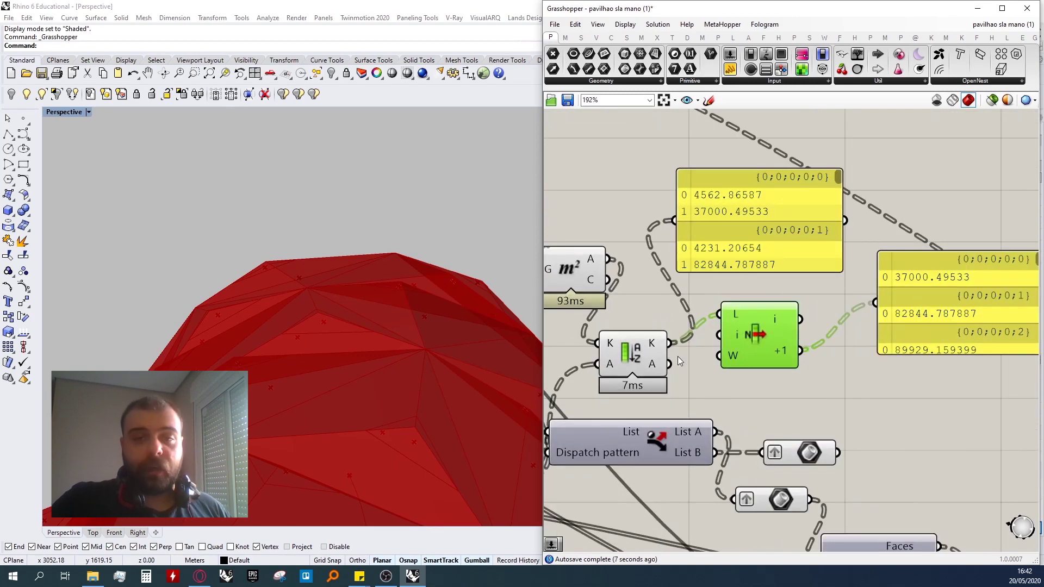
drag(669, 364, 719, 314)
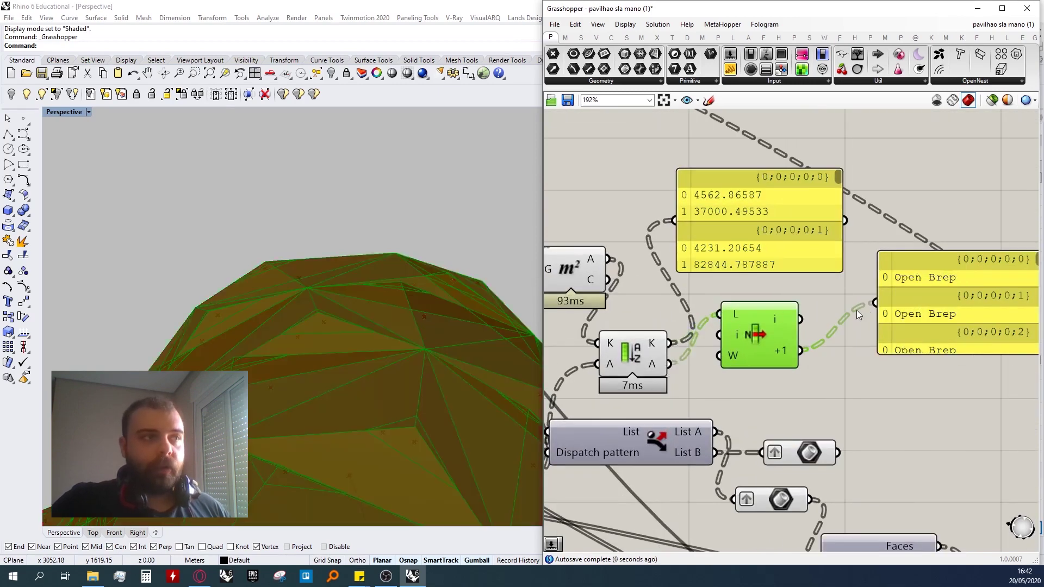
scroll(671, 384, down, 4)
scroll(660, 392, up, 3)
scroll(655, 397, down, 2)
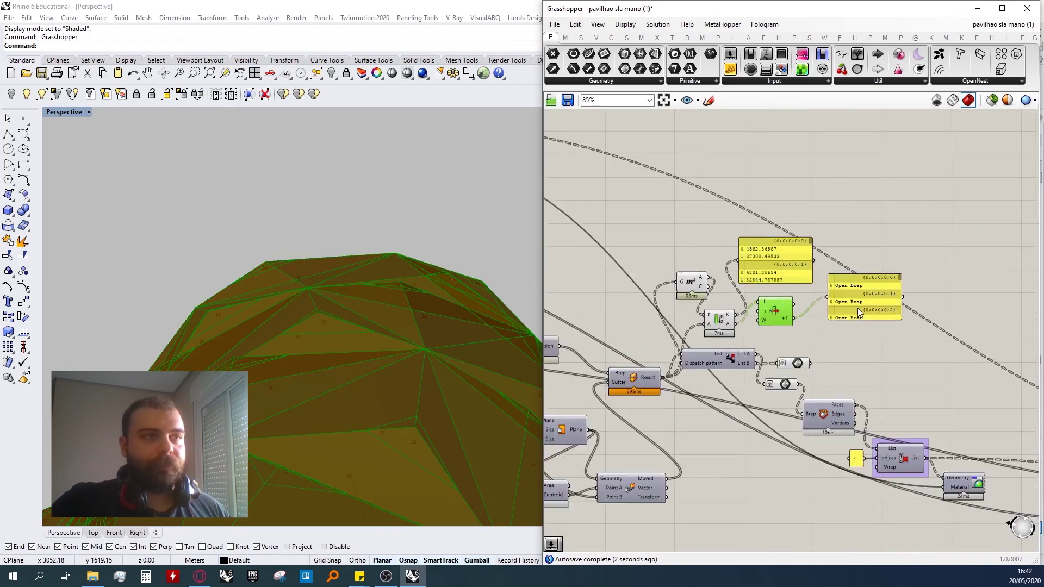
- Turn off the preview of List Item and select the Brep parameter fed by Dispatch's List B
click(820, 312)
click(746, 321)
middle_click(792, 344)
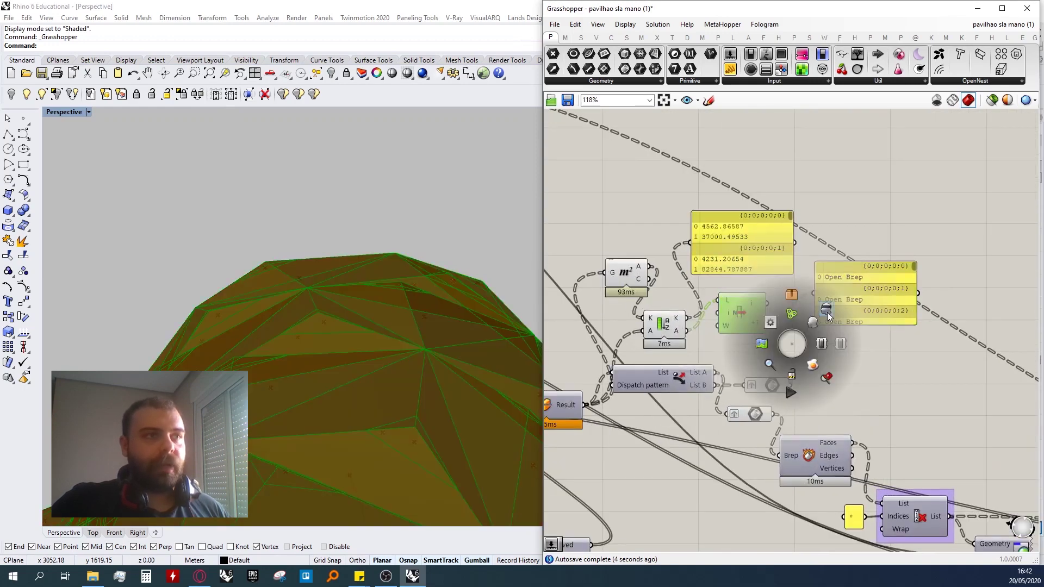
click(826, 312)
click(815, 345)
click(774, 387)
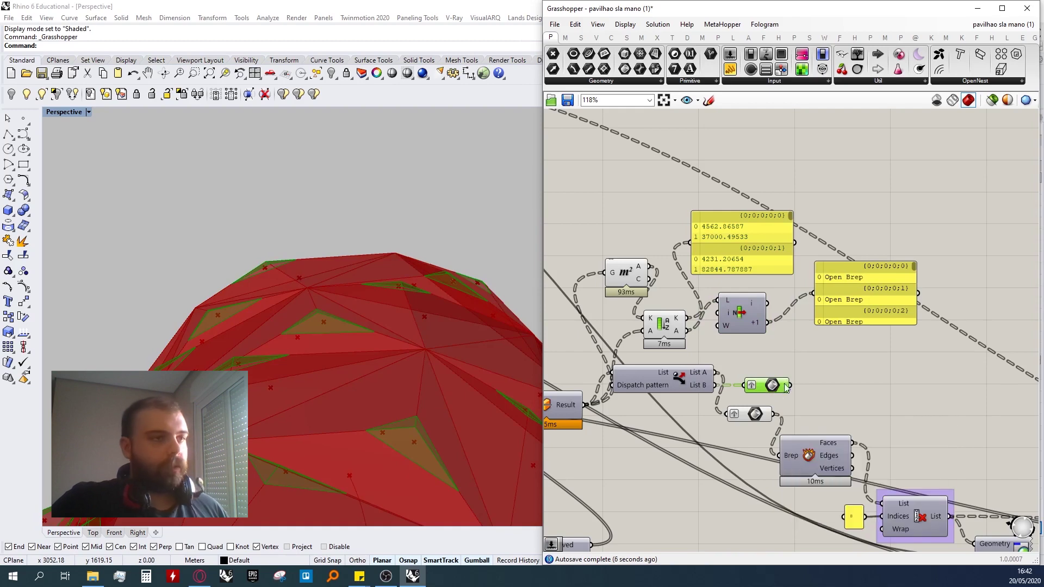
- Duplicate the Brep parameter, place the copy beside List Item, and connect List Item's +1 output to it
alt+drag(779, 386, 833, 351)
drag(768, 323, 826, 353)
click(817, 364)
- Turn off the preview of the Area, Sort List and Dispatch components and Dispatch's Brep parameters, then select the new Brep parameter
drag(753, 423, 609, 218)
middle_click(802, 403)
click(838, 377)
click(846, 365)
drag(842, 356, 844, 356)
- Space out the Panel, List Item, Sort List, Area and Dispatch components for a clearer layout
click(752, 232)
drag(751, 233, 779, 215)
drag(844, 299, 845, 299)
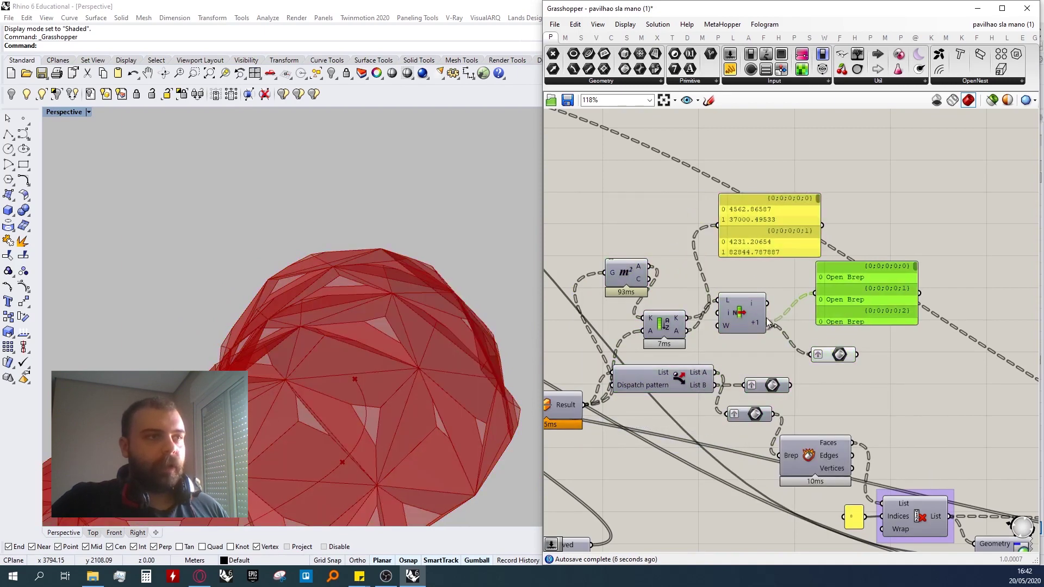
drag(747, 323, 765, 319)
drag(666, 324, 700, 321)
drag(630, 272, 628, 302)
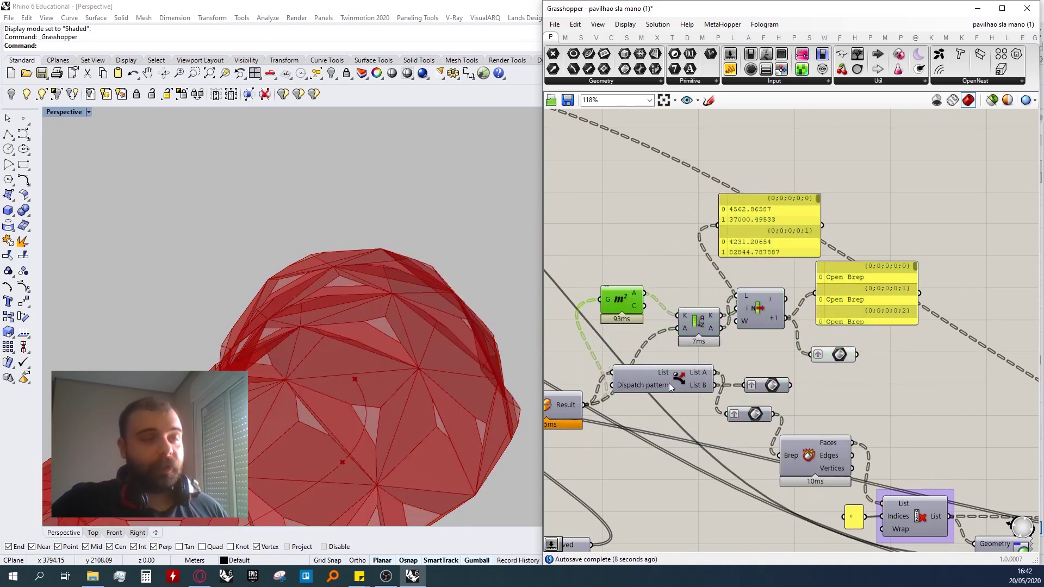
drag(669, 383, 661, 412)
drag(626, 306, 621, 309)
drag(699, 324, 685, 335)
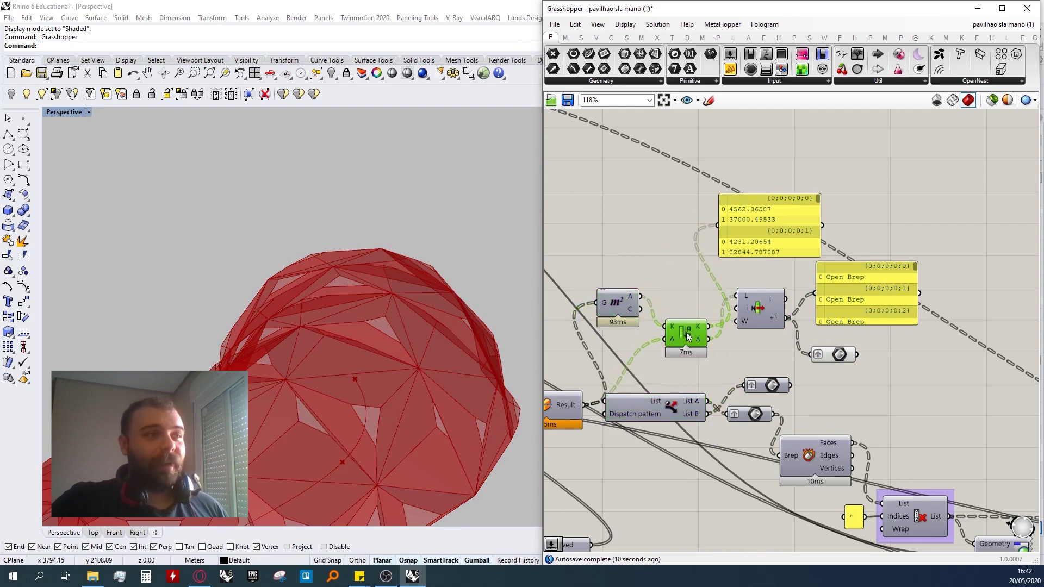
- Examine the pieces held by the new Brep parameter against the sorted areas in the Panel
mouse_move(628, 309)
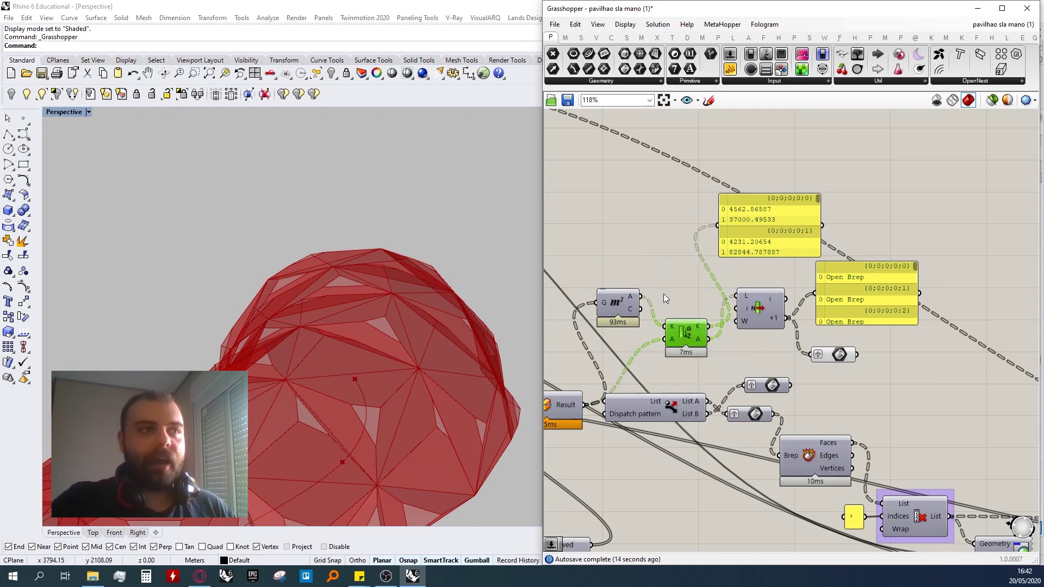
scroll(844, 354, up, 3)
drag(838, 355, 815, 352)
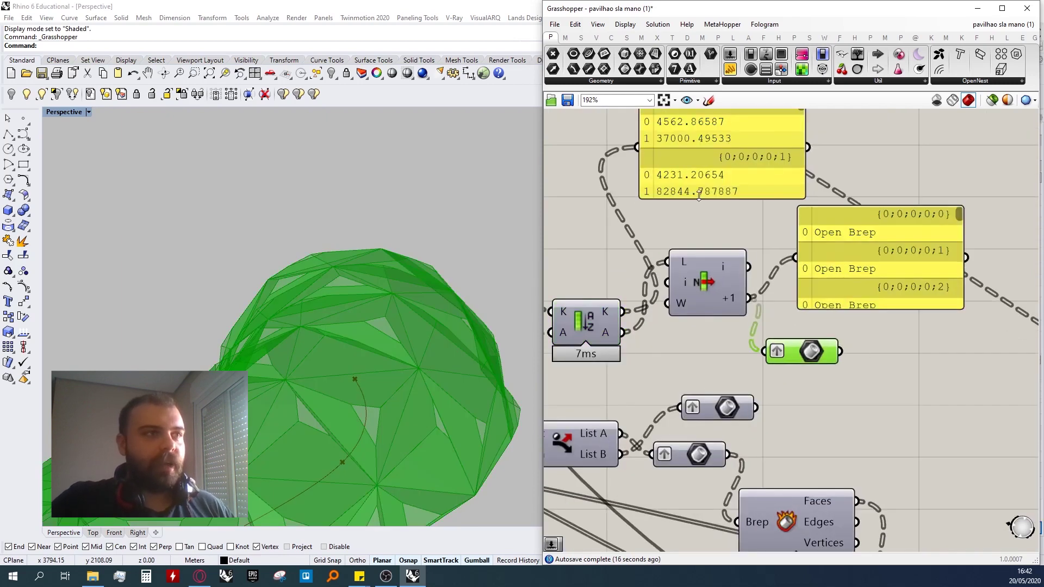
scroll(299, 319, down, 5)
drag(679, 186, 691, 220)
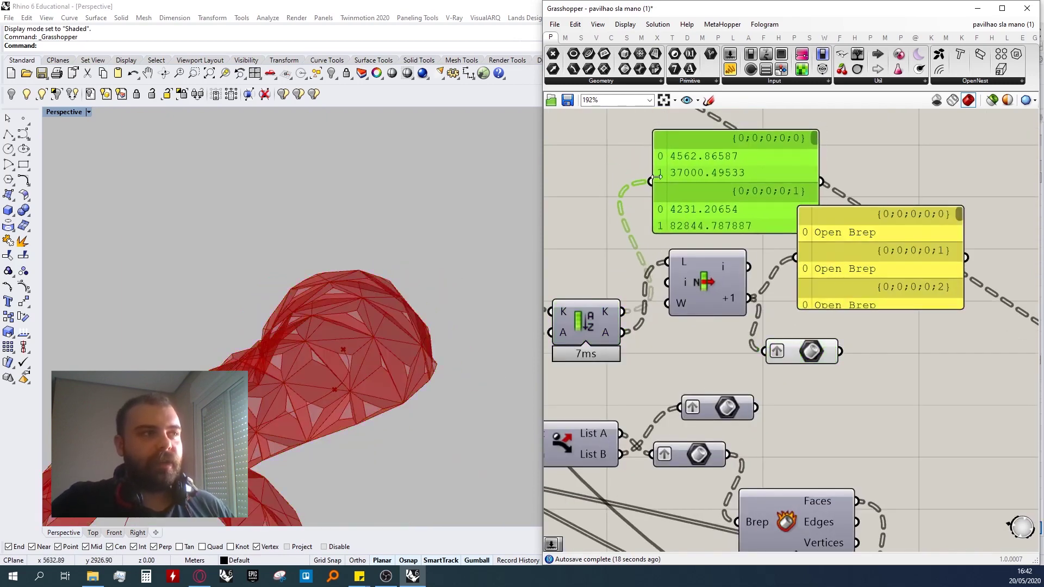
drag(810, 351, 811, 353)
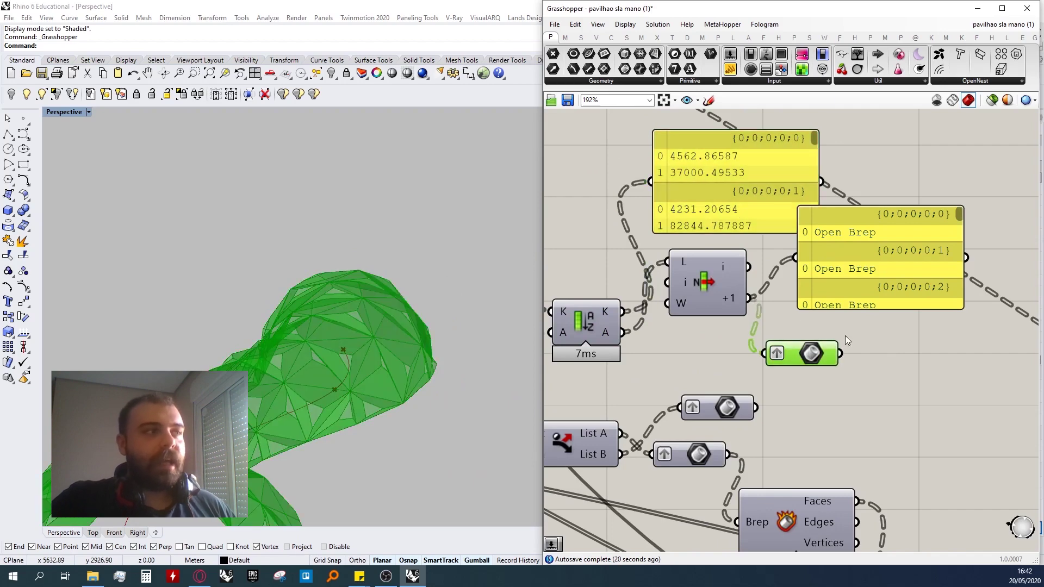
scroll(844, 338, down, 1)
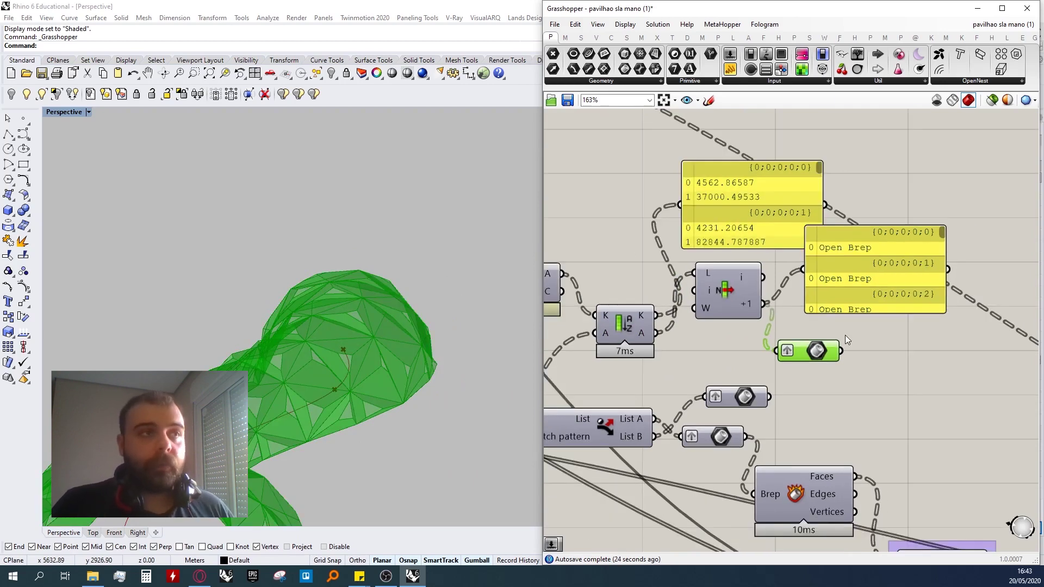
scroll(788, 304, down, 3)
scroll(717, 272, up, 2)
- Turn on the preview of the Area component, move it away from Sort List, and inspect the centroid points on the pavilion
click(716, 272)
middle_click(717, 272)
click(734, 255)
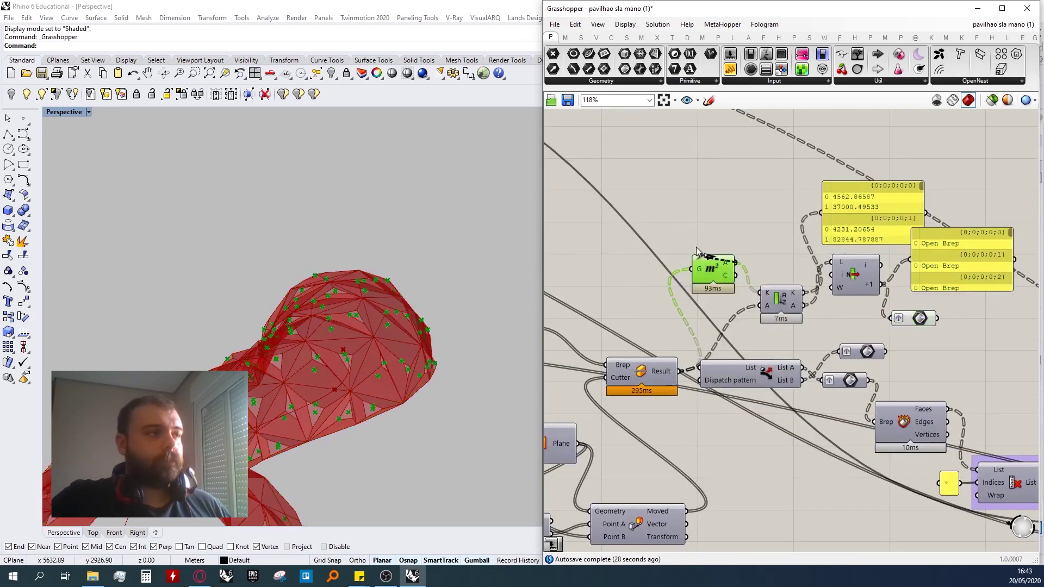
drag(709, 272, 669, 239)
scroll(366, 285, up, 7)
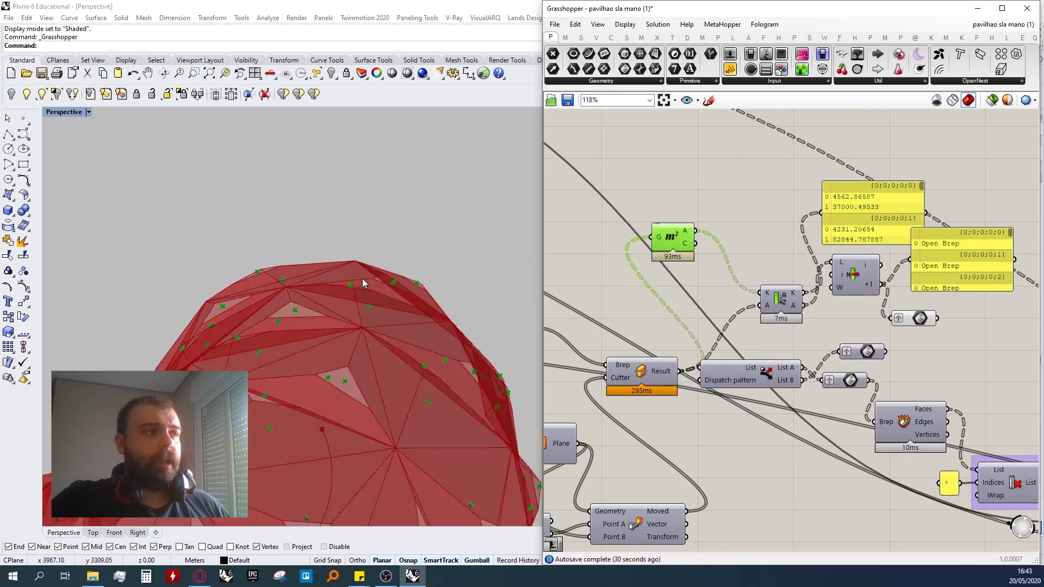
scroll(393, 270, down, 4)
right_drag(394, 270, 363, 263)
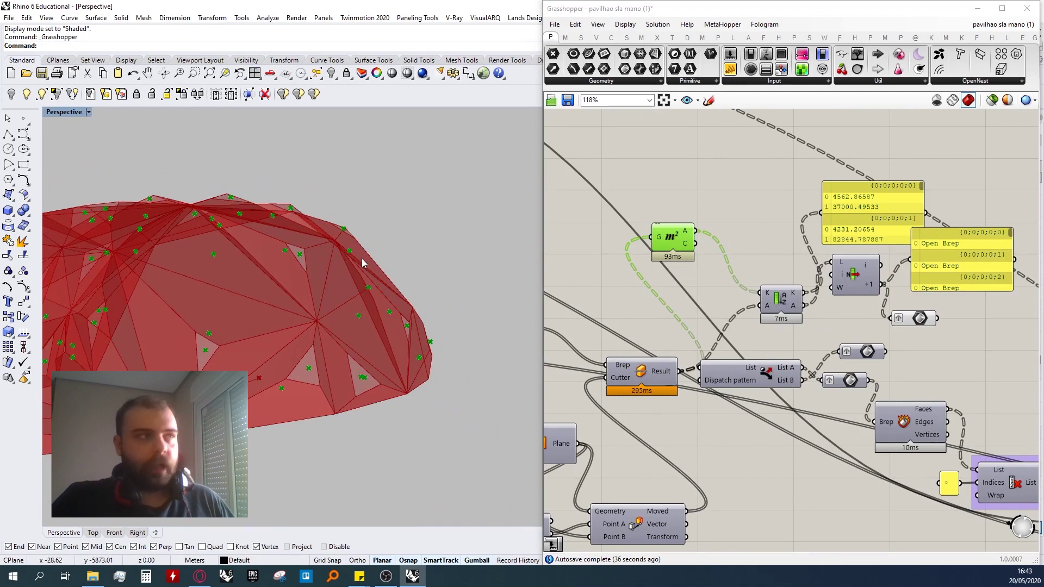
scroll(373, 239, up, 5)
right_drag(284, 209, 286, 221)
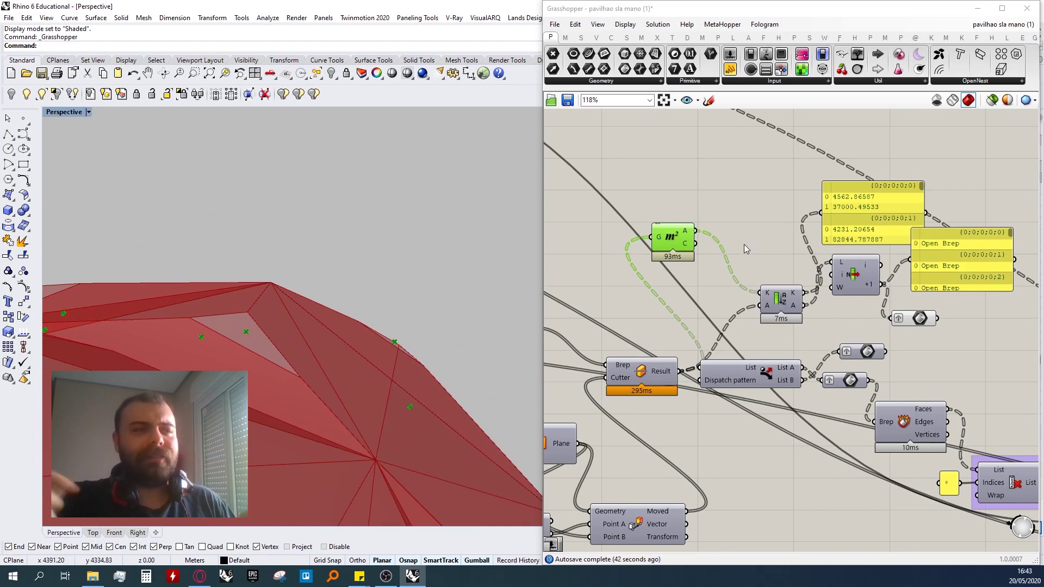
- Review the overall definition and the area-sorting branch from the Area component to the new Brep parameter
scroll(744, 244, down, 4)
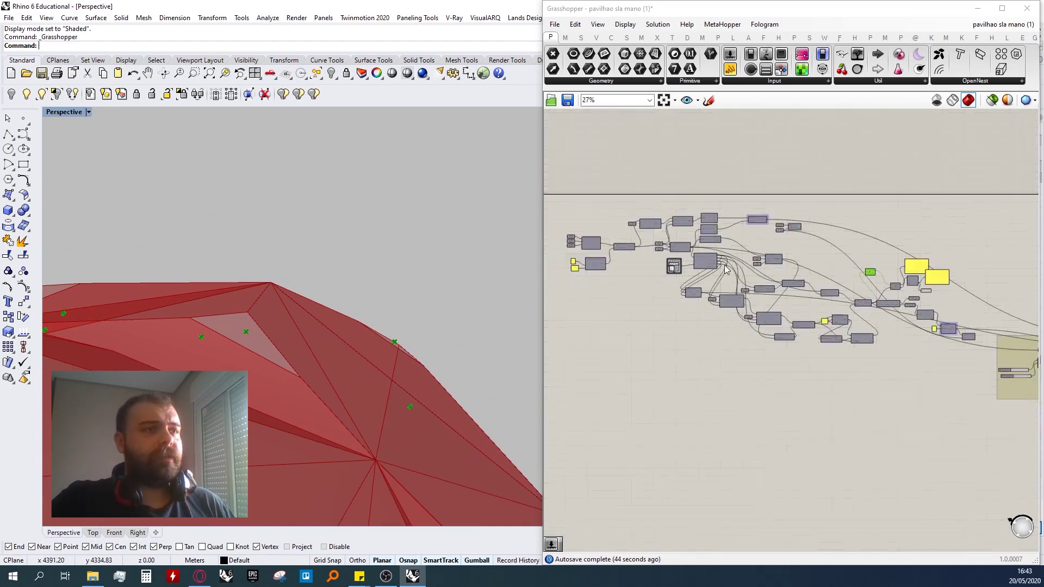
scroll(845, 292, up, 4)
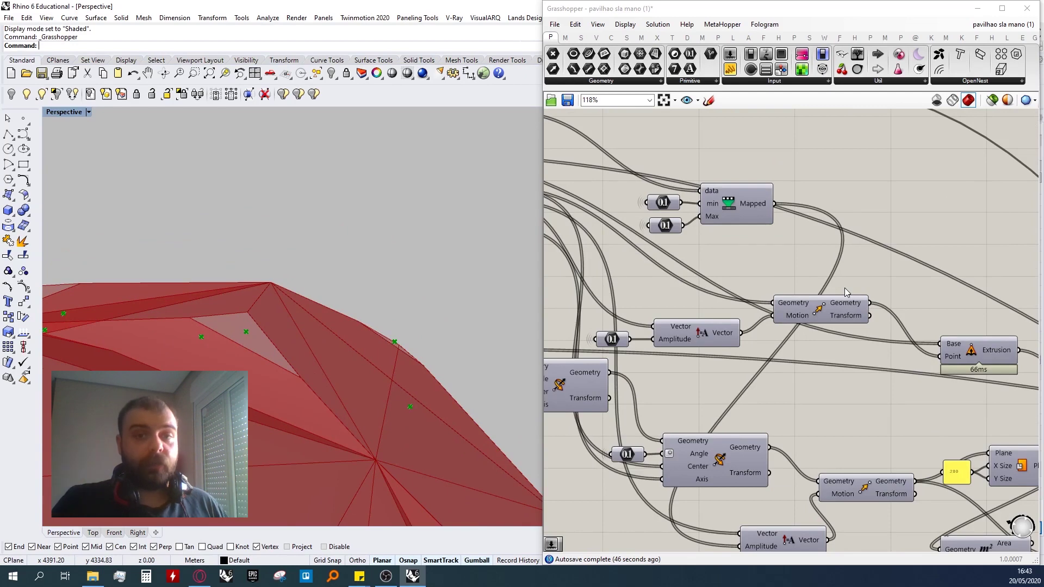
scroll(846, 292, down, 4)
scroll(850, 298, up, 3)
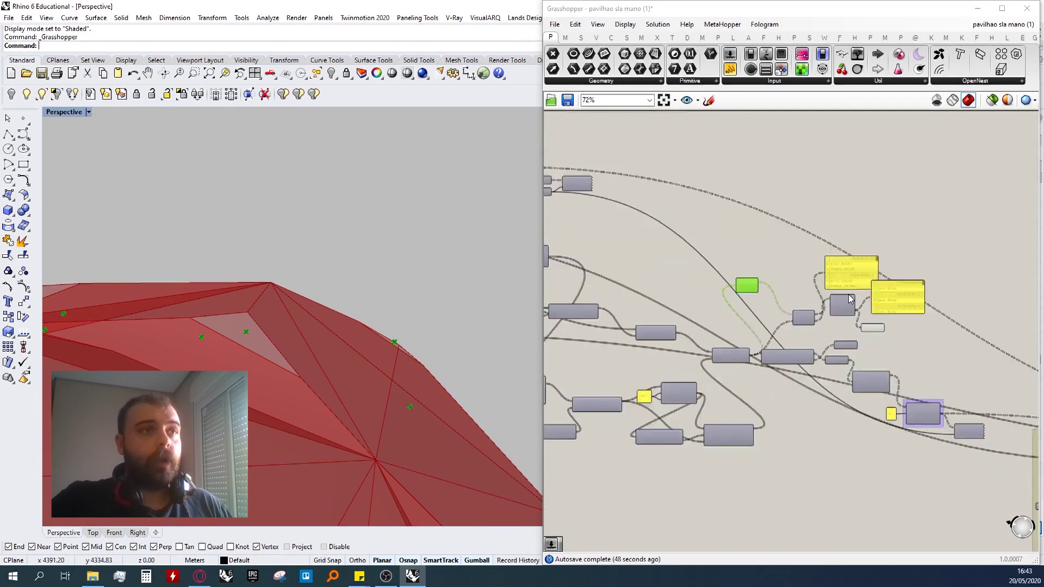
scroll(890, 324, up, 2)
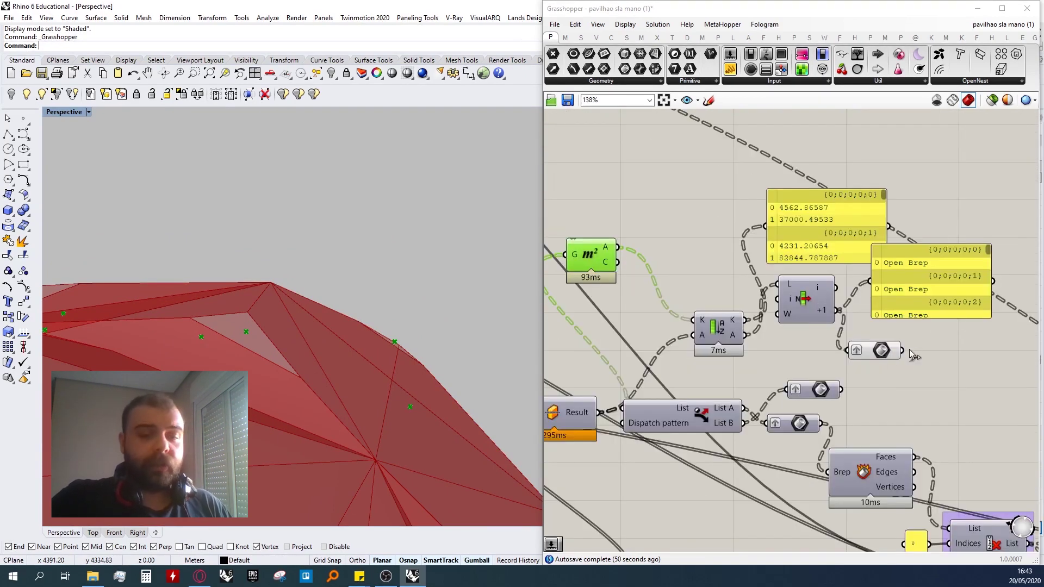
scroll(913, 354, down, 2)
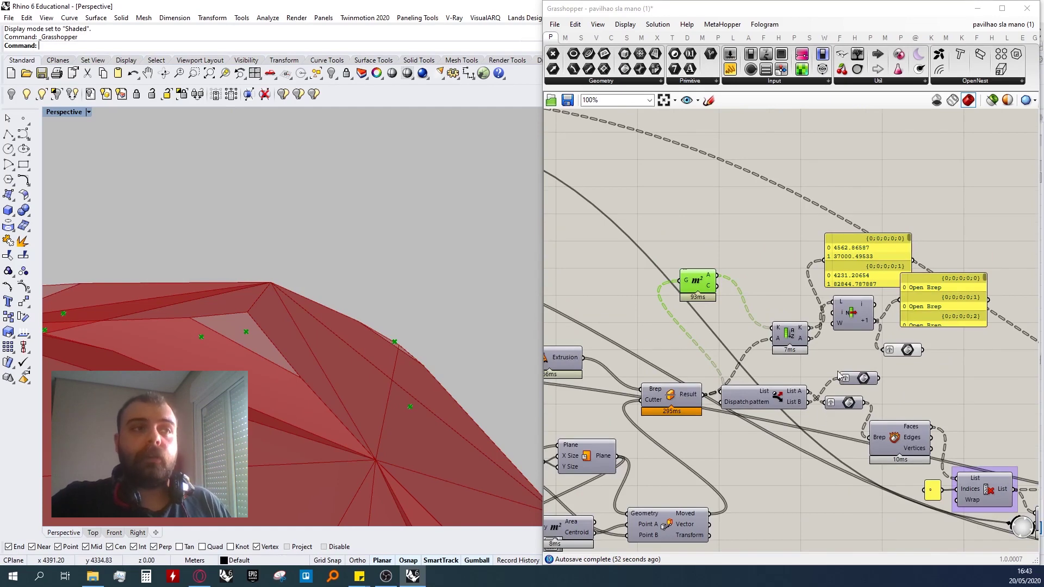
drag(953, 372, 702, 220)
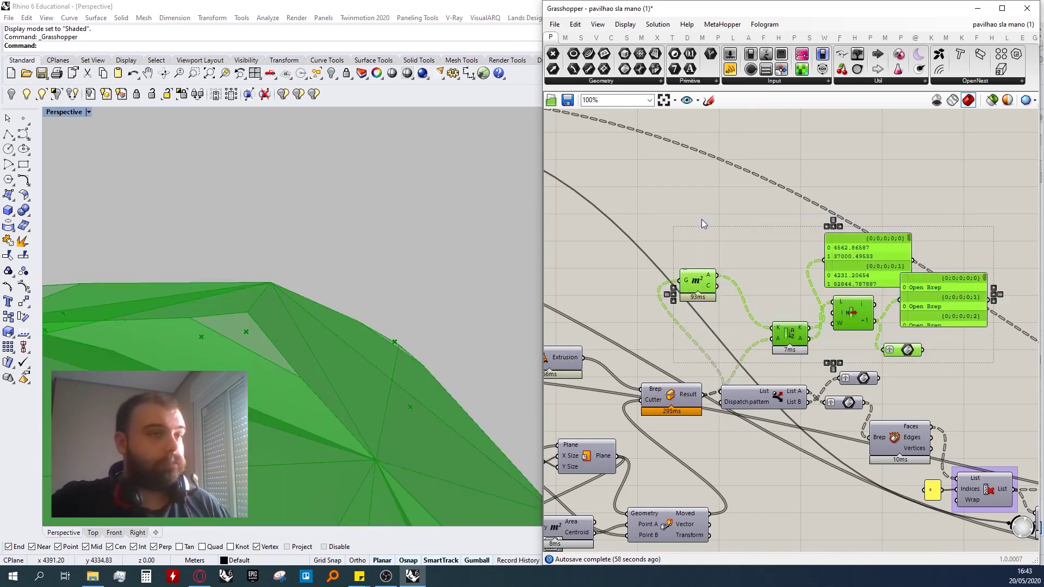
click(703, 220)
scroll(761, 319, down, 2)
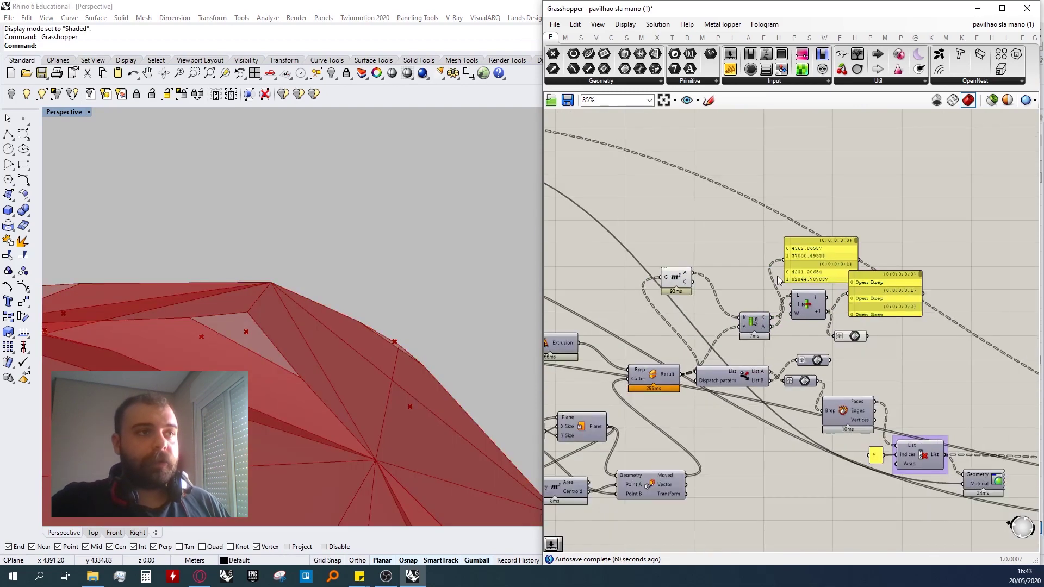
- Spread out the area-sorting branch by repositioning its Panels, List Item, Sort List and the Brep parameter fed by +1
scroll(792, 278, up, 1)
drag(906, 312, 984, 305)
drag(866, 351, 935, 350)
drag(791, 309, 871, 349)
click(823, 317)
drag(820, 265, 836, 266)
click(746, 327)
drag(744, 324, 736, 309)
click(702, 342)
drag(651, 392, 630, 378)
click(698, 335)
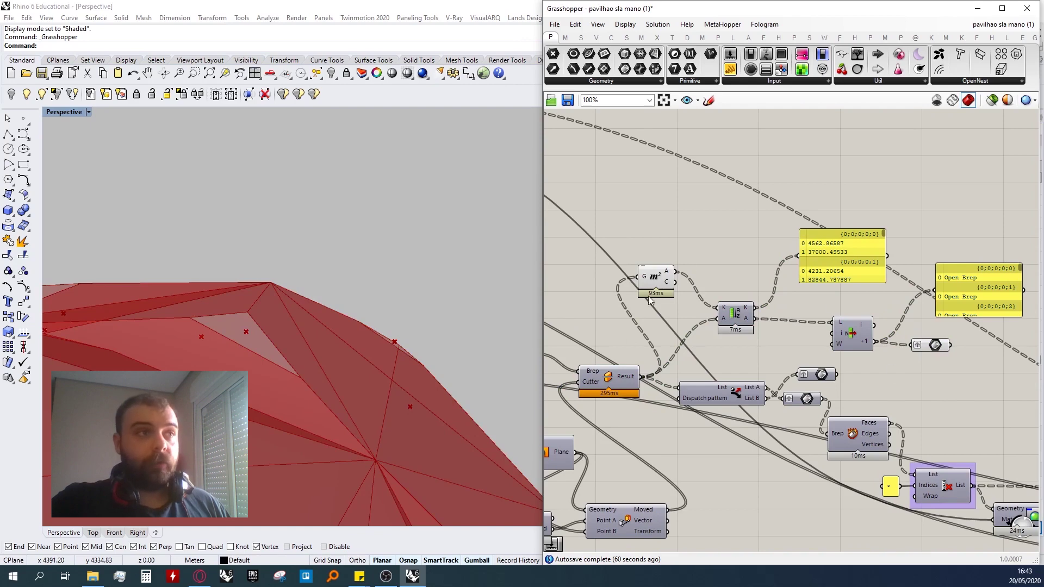
drag(934, 347, 888, 374)
scroll(897, 386, up, 2)
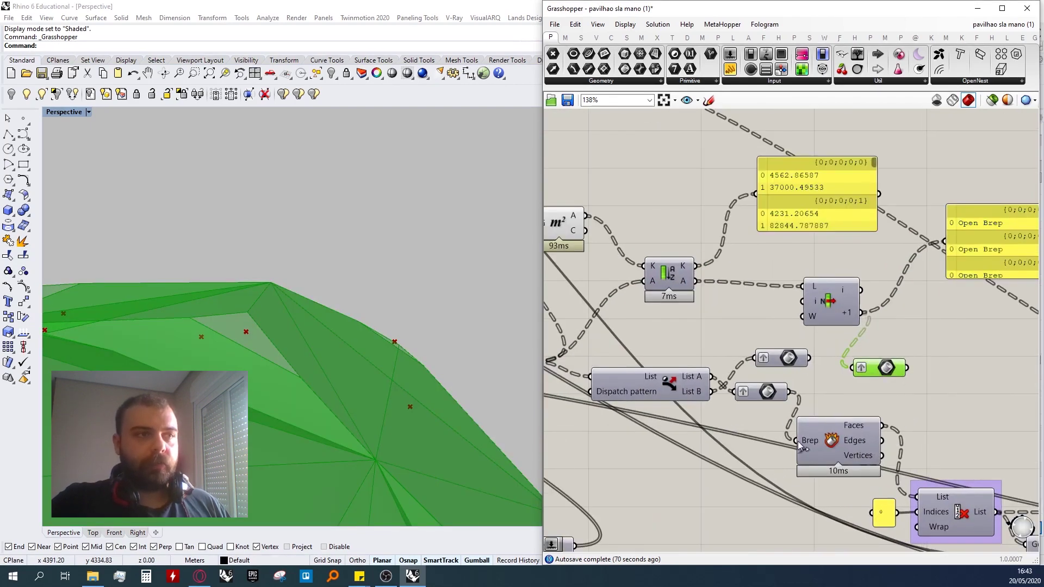
scroll(892, 318, down, 3)
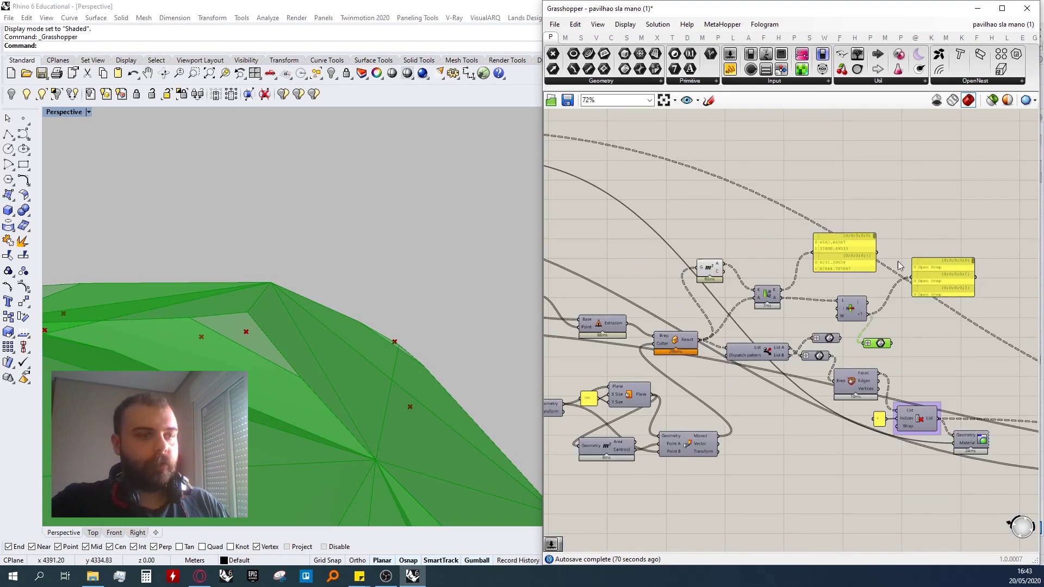
- Delete the area-sorting components and their Panels above Dispatch
drag(665, 212, 994, 318)
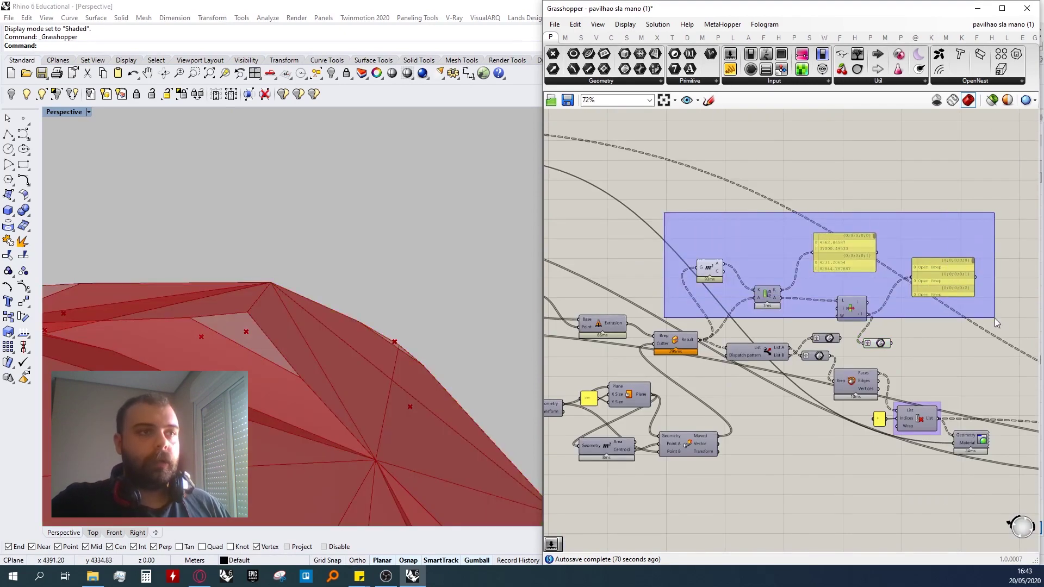
key(Delete)
scroll(881, 339, up, 3)
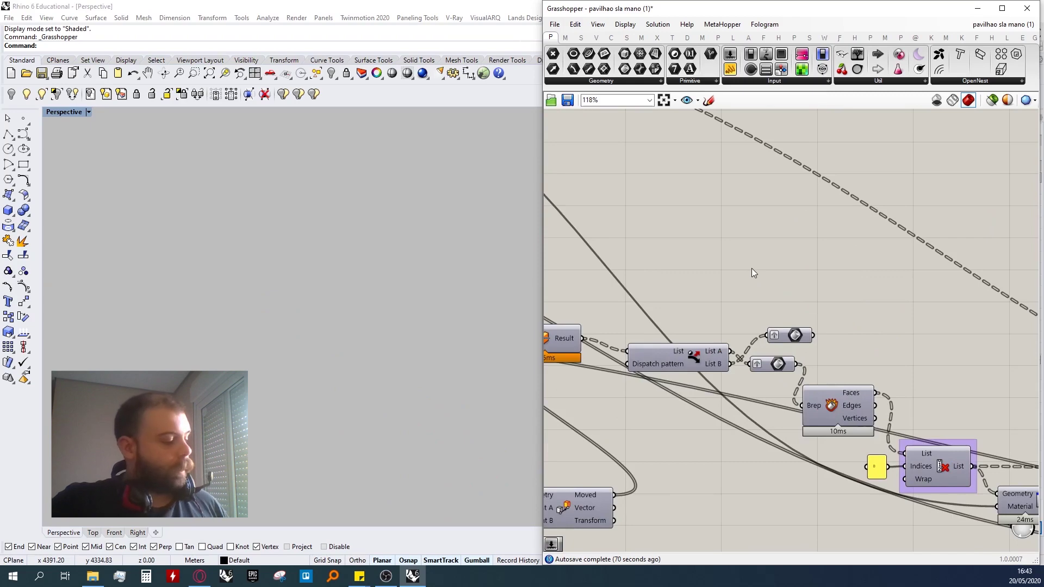
- Undo the deletion of the area-sorting components
key(ctrl+z)
key(ctrl+z)
scroll(804, 223, down, 3)
click(772, 221)
key(ctrl+z)
click(875, 188)
- Move the Brep parameter fed by +1 level with List Item's output and toggle the Brep parameter previews
drag(841, 299, 878, 275)
click(880, 289)
scroll(832, 293, up, 4)
click(795, 351)
middle_click(786, 349)
click(806, 327)
middle_click(809, 376)
click(844, 344)
- Turn on the previews of Deconstruct Brep and the Cull Index component connected to its Faces output
scroll(707, 327, down, 4)
scroll(767, 358, up, 5)
middle_click(739, 345)
click(760, 324)
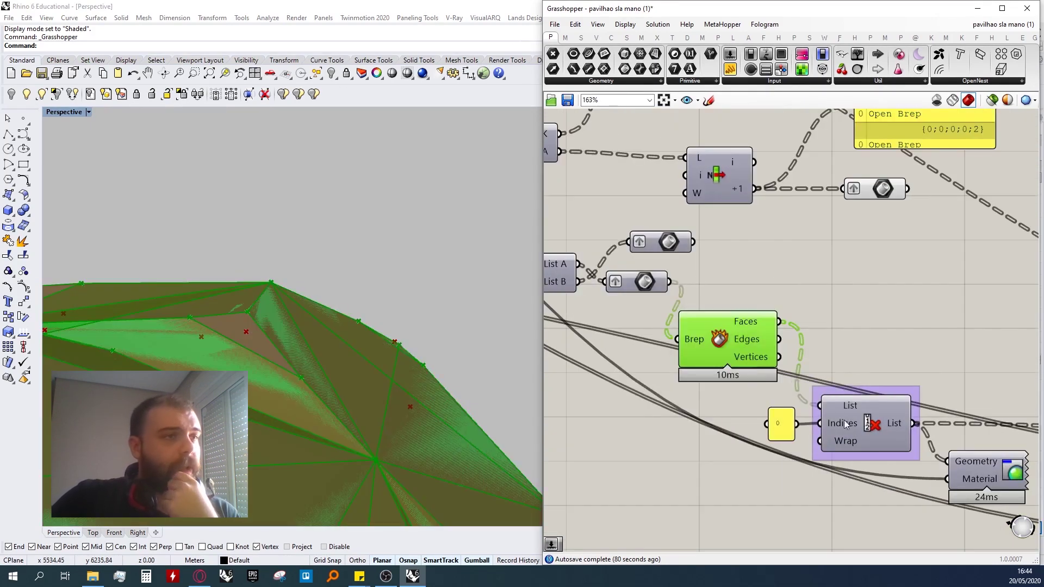
click(865, 423)
middle_click(875, 426)
click(895, 406)
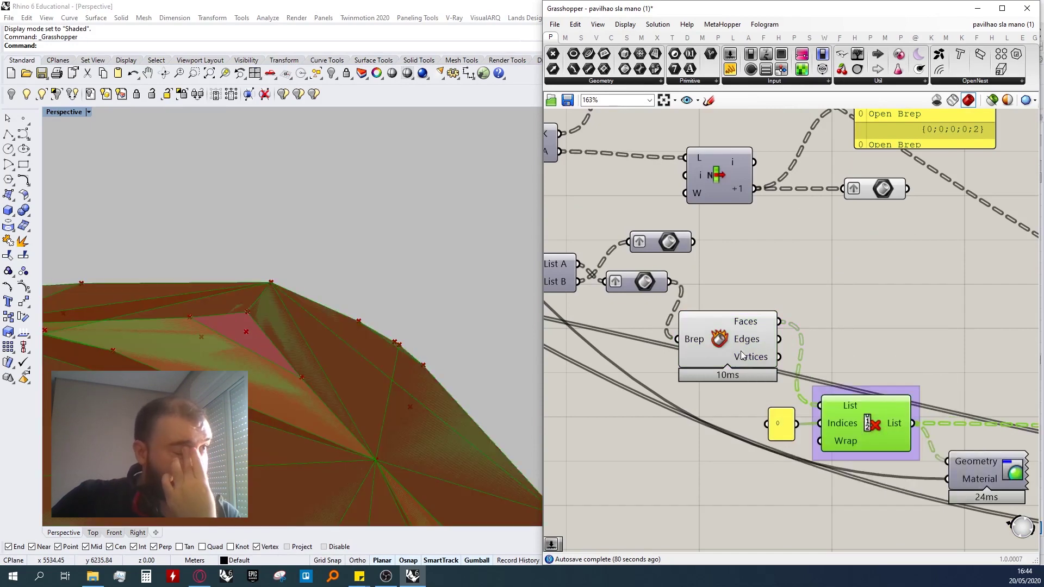
- Turn off the previews of Deconstruct Brep and the Brep parameter feeding it
click(722, 347)
click(845, 422)
scroll(854, 315, down, 4)
drag(780, 394, 718, 296)
middle_click(892, 307)
click(926, 272)
- Examine the pavilion with the culled faces and the group that lists the geometries for fabrication
scroll(298, 246, down, 7)
right_drag(298, 246, 313, 296)
scroll(671, 362, down, 4)
scroll(813, 379, up, 6)
scroll(680, 367, down, 7)
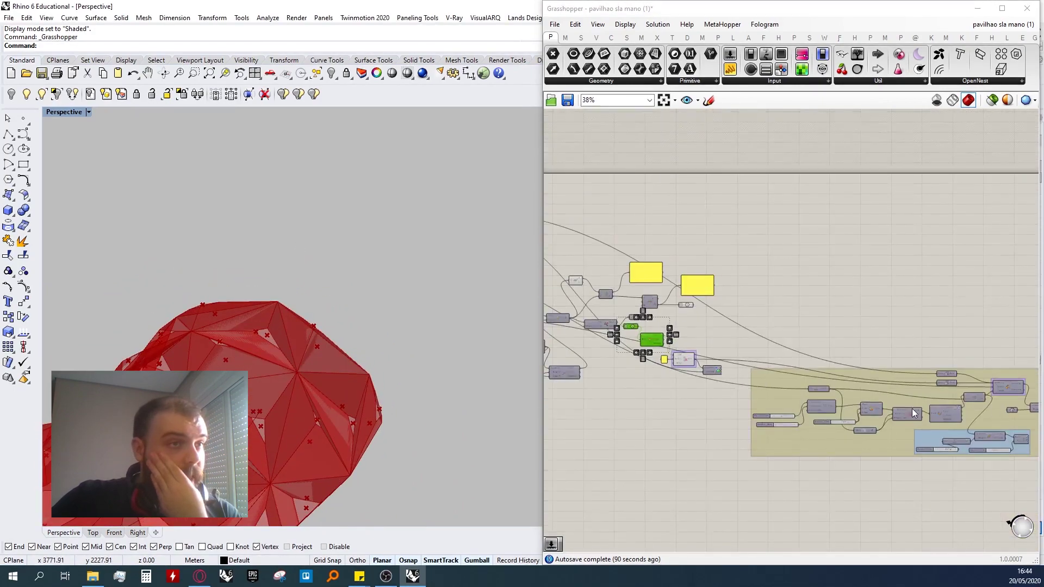
scroll(909, 407, up, 5)
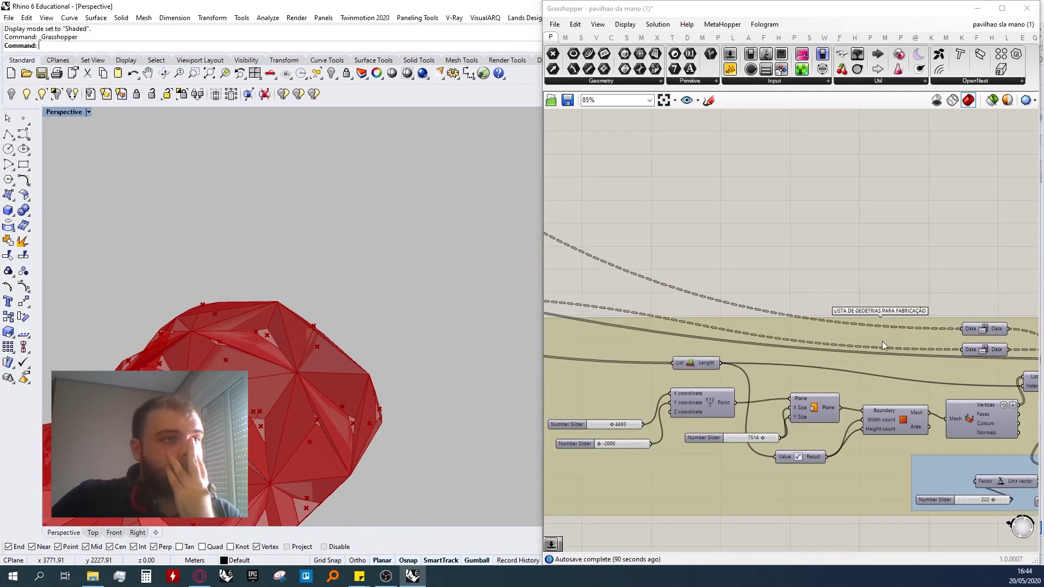
scroll(881, 348, down, 4)
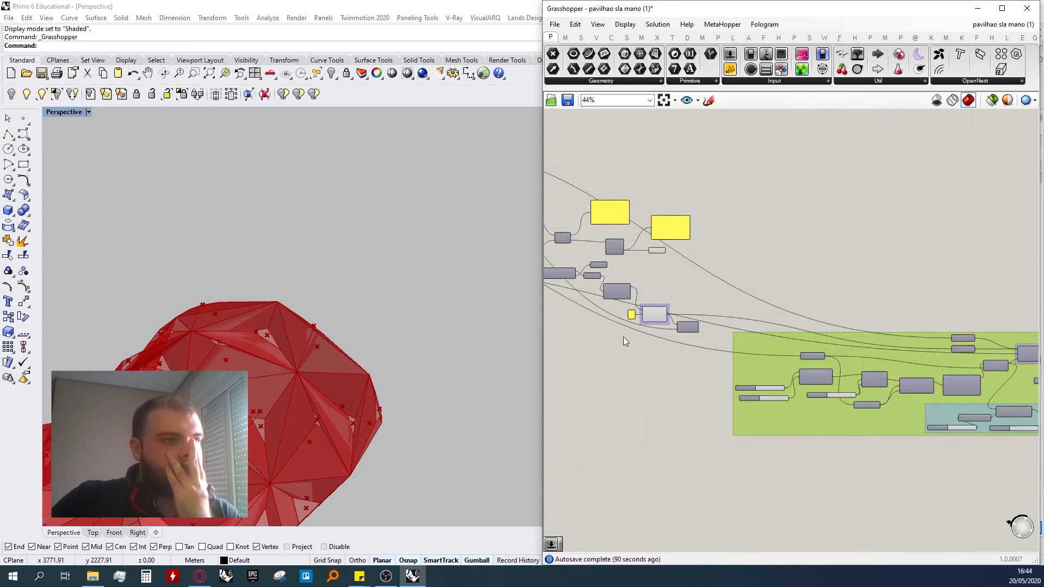
- Turn on the preview of the Orient component in the fabrication group and inspect the pieces laid out on the grid
scroll(811, 341, down, 1)
scroll(854, 344, up, 4)
click(849, 349)
middle_click(849, 347)
click(869, 328)
scroll(393, 243, down, 8)
right_drag(376, 253, 531, 278)
scroll(270, 181, up, 12)
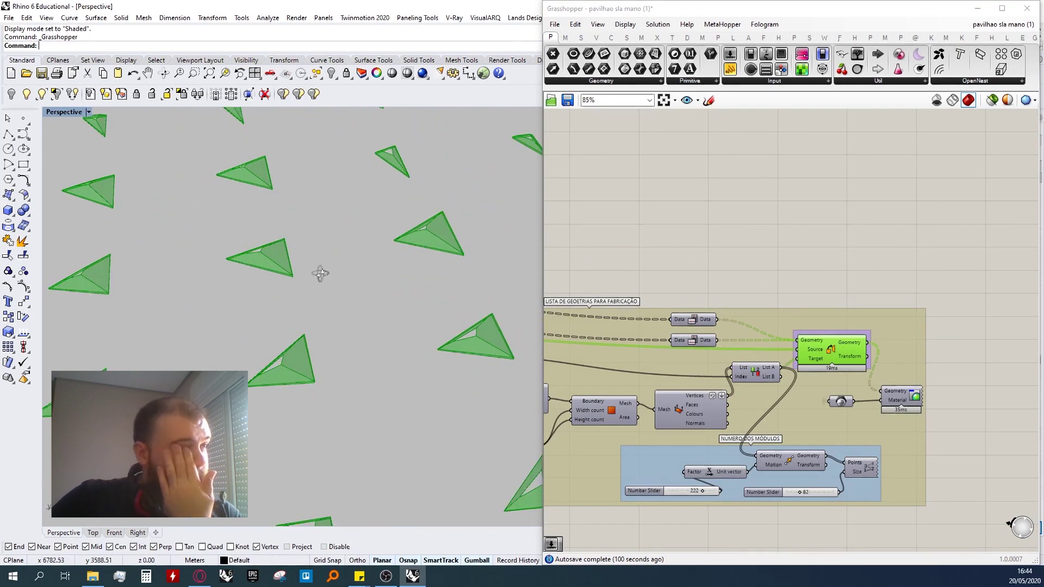
scroll(410, 240, down, 6)
right_drag(402, 255, 321, 329)
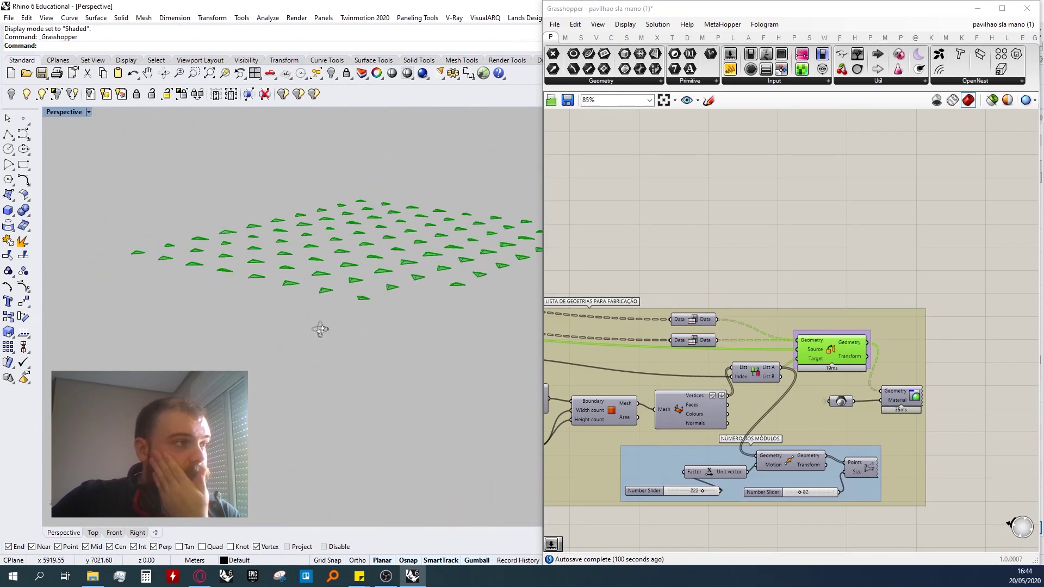
scroll(363, 285, up, 5)
right_drag(384, 332, 326, 419)
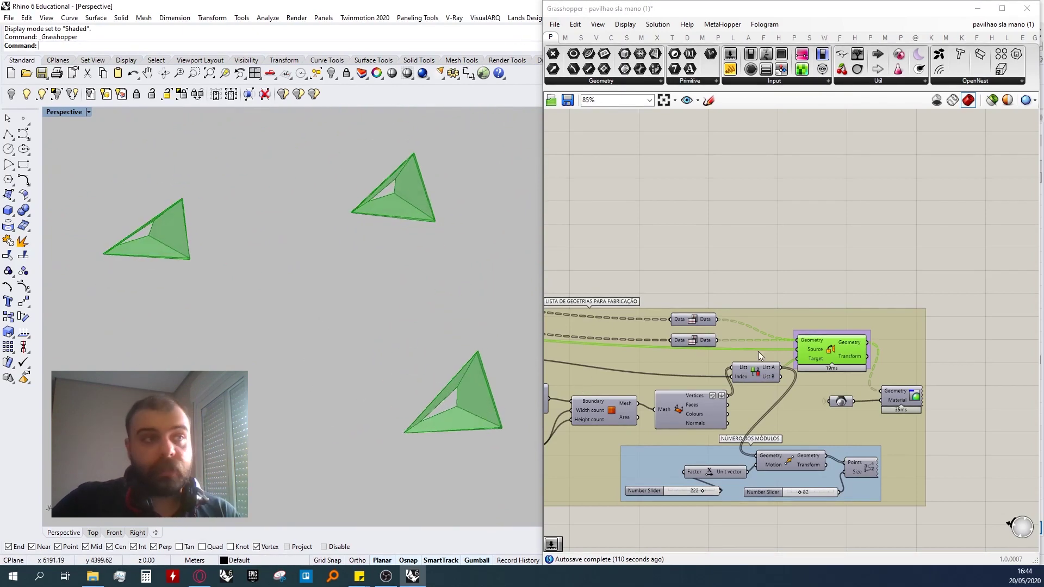
- Turn on the previews of the Plane Surface and Mesh Plane components in the fabrication group
scroll(892, 360, down, 4)
scroll(743, 391, up, 7)
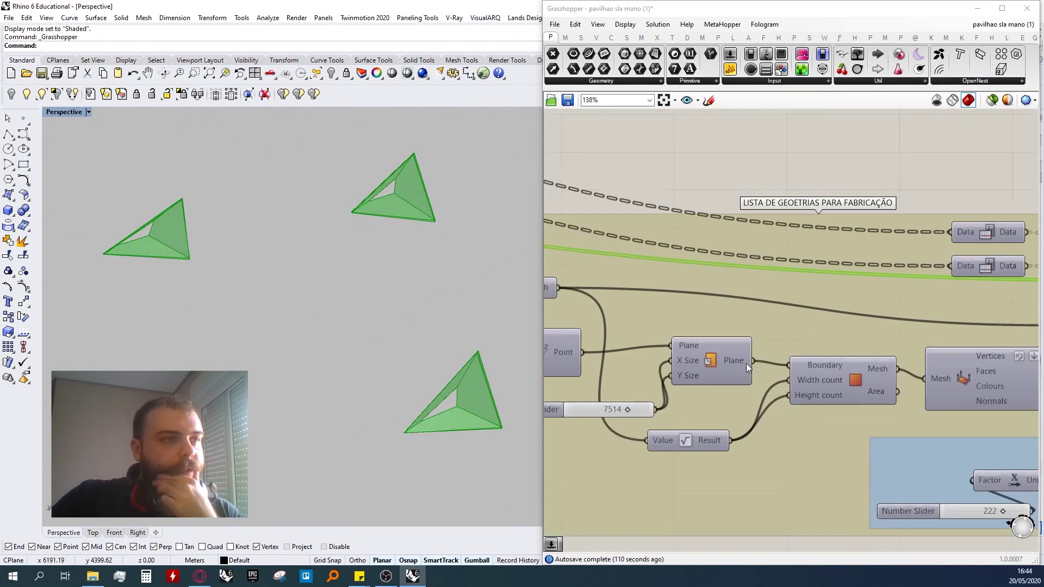
click(732, 360)
middle_click(720, 360)
click(702, 340)
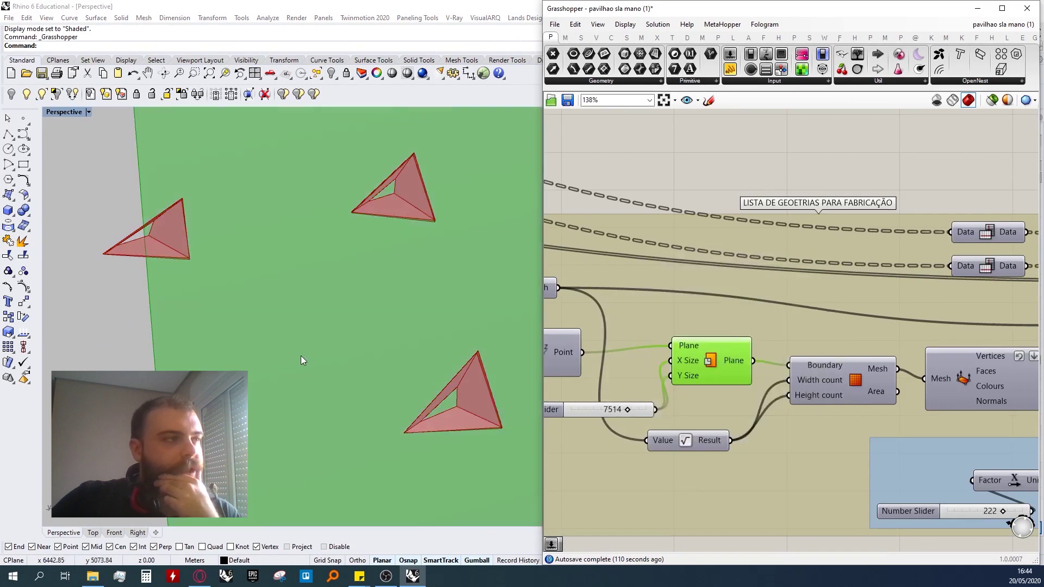
click(832, 375)
middle_click(827, 373)
click(853, 354)
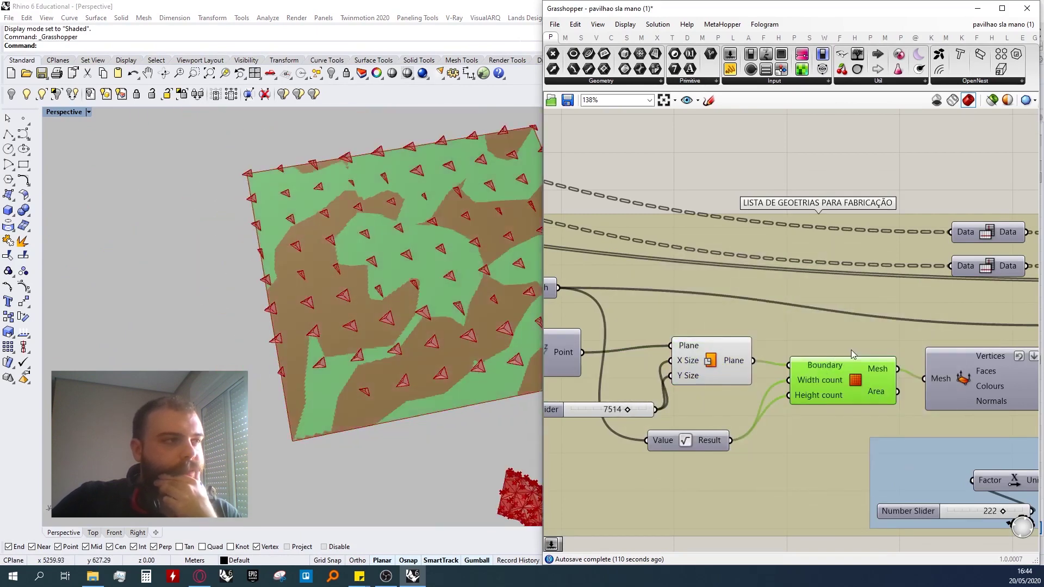
- Show mesh edges in the preview and examine the grid together with the components of the fabrication group
click(765, 168)
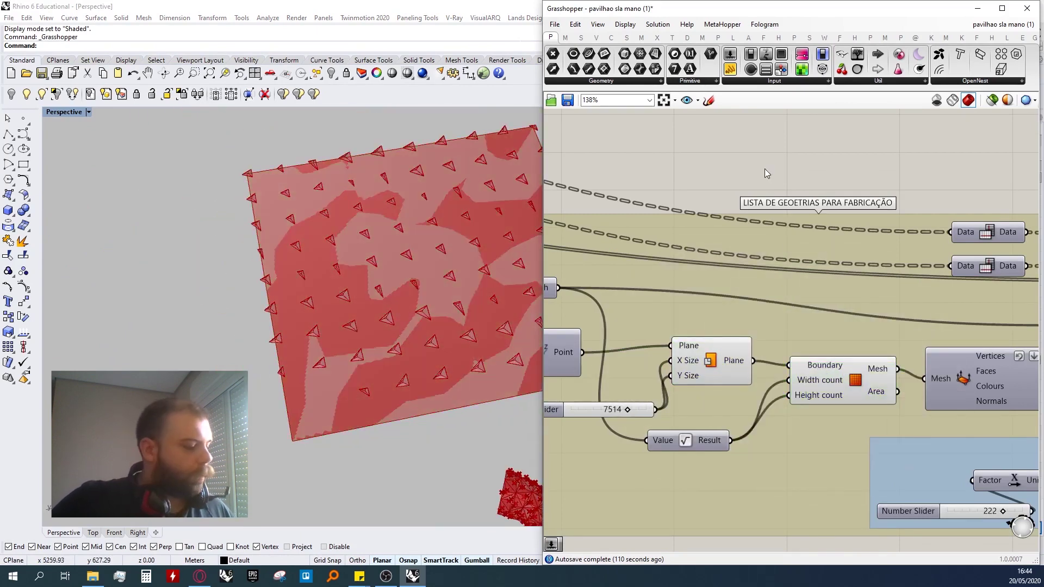
key(ctrl+m)
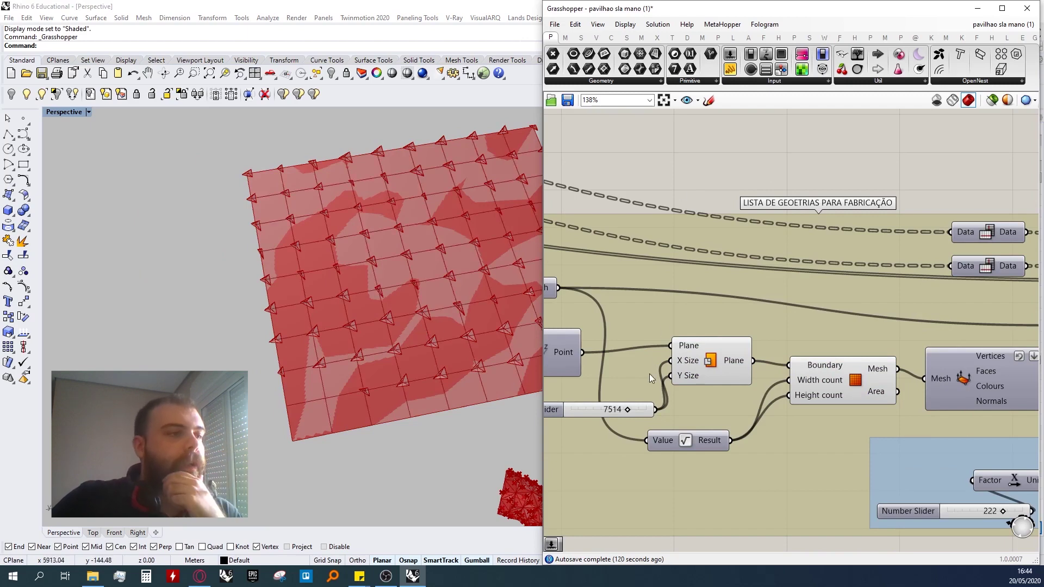
scroll(770, 389, down, 3)
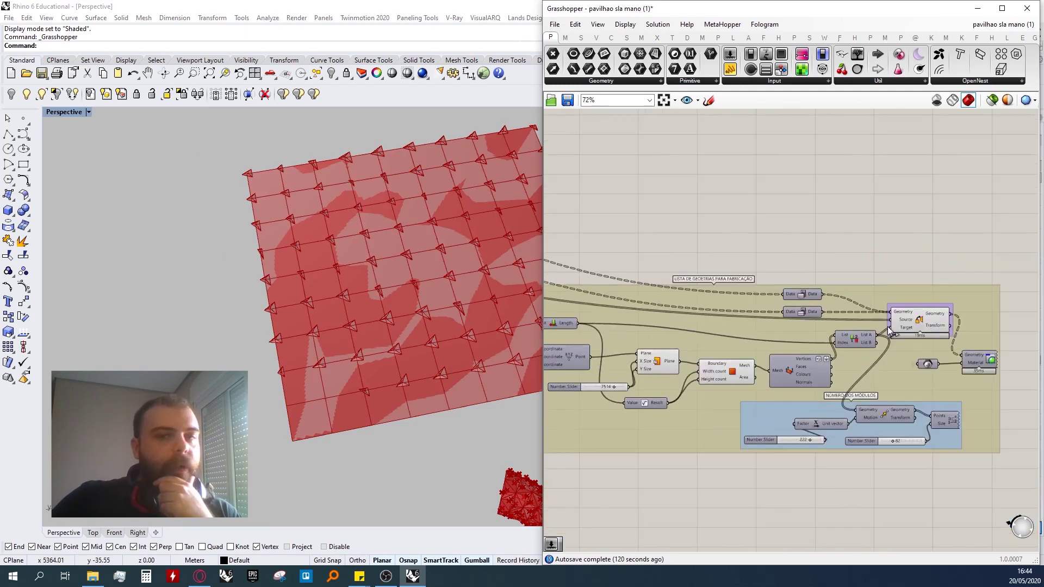
scroll(948, 338, up, 3)
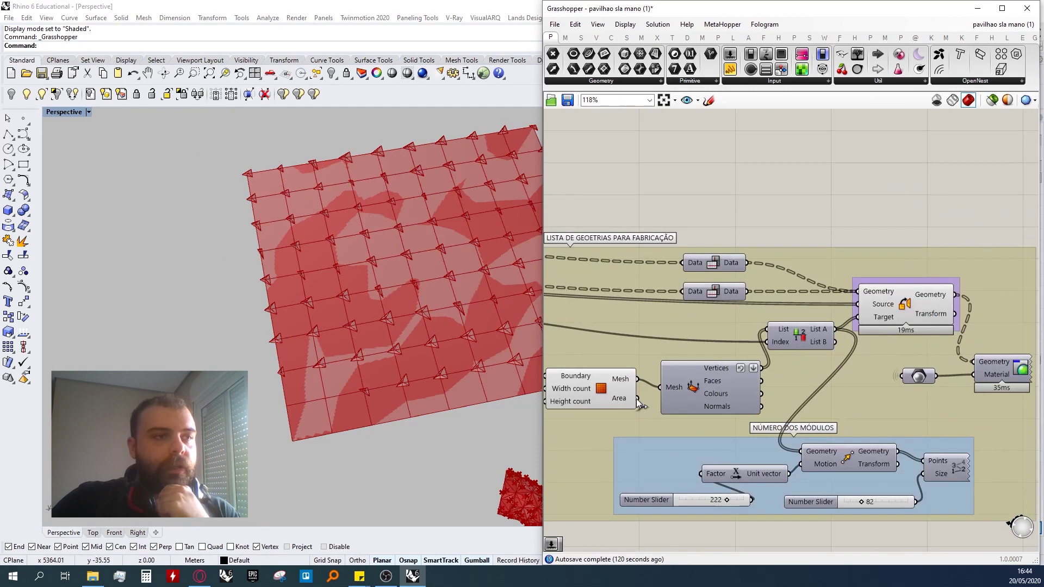
scroll(640, 404, down, 2)
scroll(255, 312, down, 3)
scroll(253, 319, up, 2)
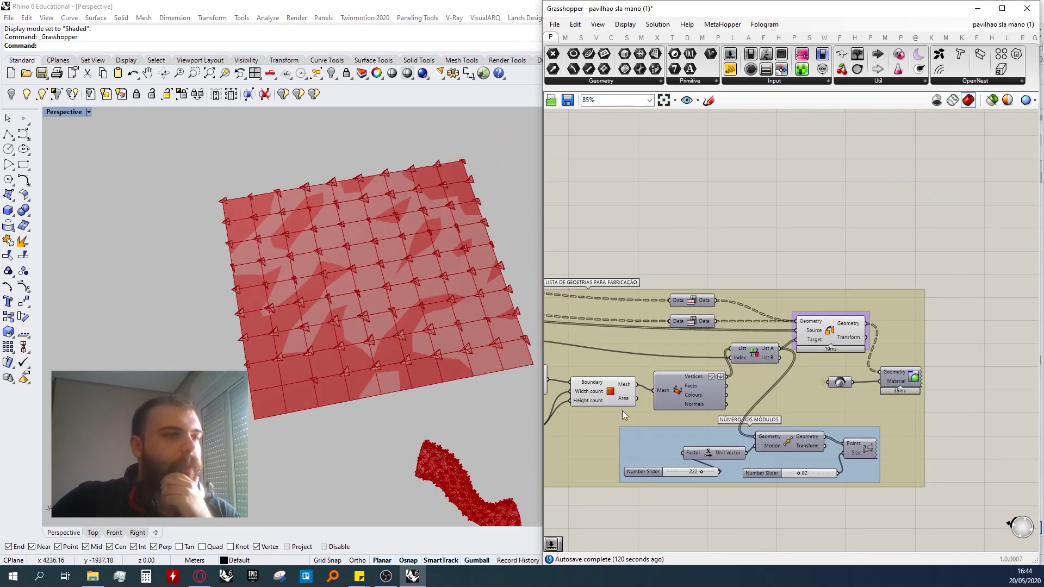
- Set the module numbering offset slider to 250 and turn on the preview of the Point List component
mouse_move(676, 471)
mouse_down()
mouse_move(628, 469)
mouse_move(657, 469)
mouse_up()
scroll(361, 329, up, 2)
scroll(361, 328, up, 3)
click(855, 443)
key(space)
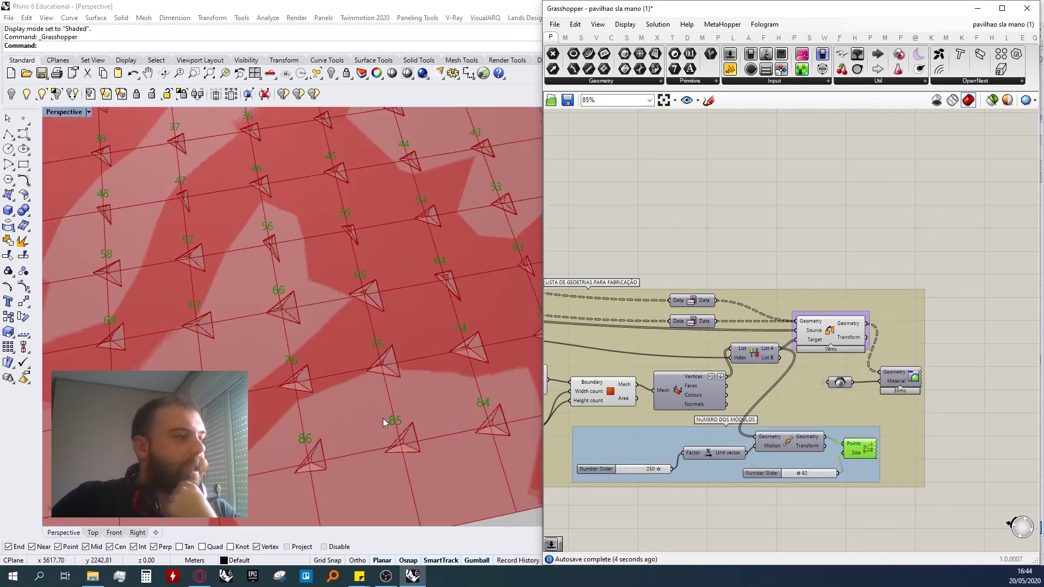
scroll(381, 418, down, 5)
scroll(733, 348, down, 4)
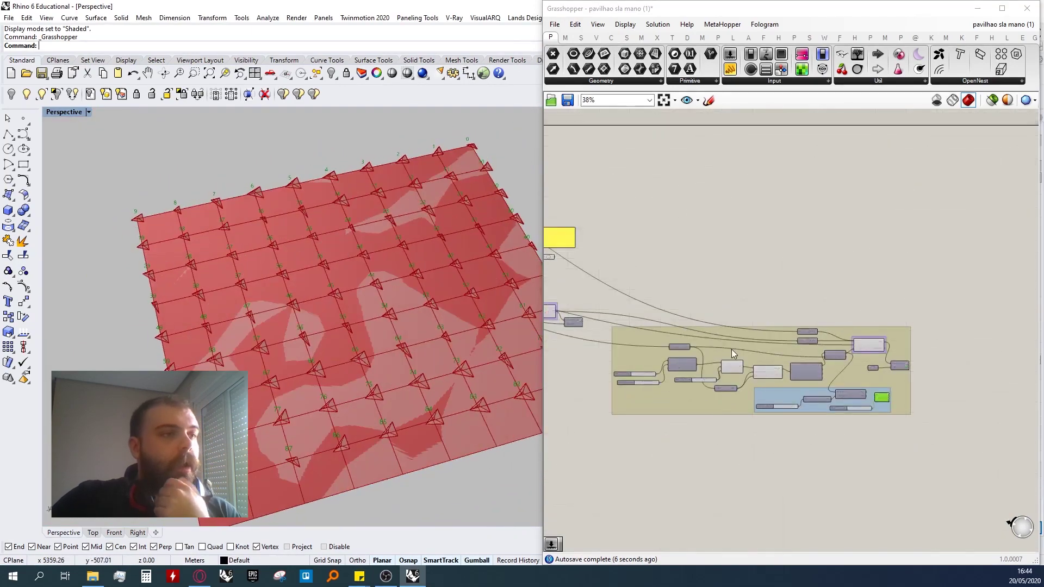
- Turn off the previews of the Plane Surface, Mesh Plane and other grid components in the fabrication group
drag(646, 273, 800, 417)
key(space)
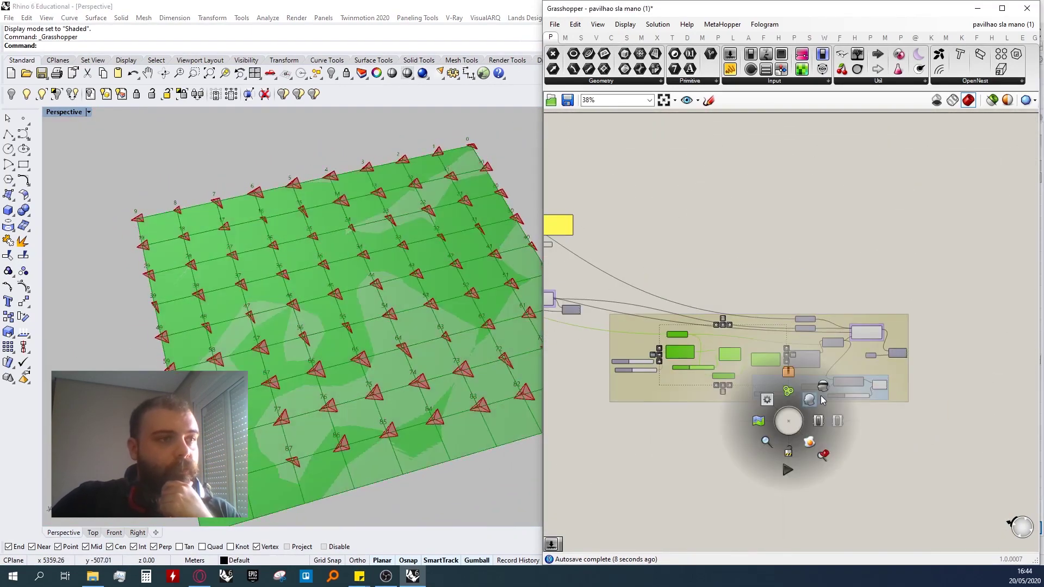
click(816, 400)
- Place LunchBox's Unroll Brep component on the empty canvas above the fabrication group
scroll(871, 272, up, 4)
double_click(890, 275)
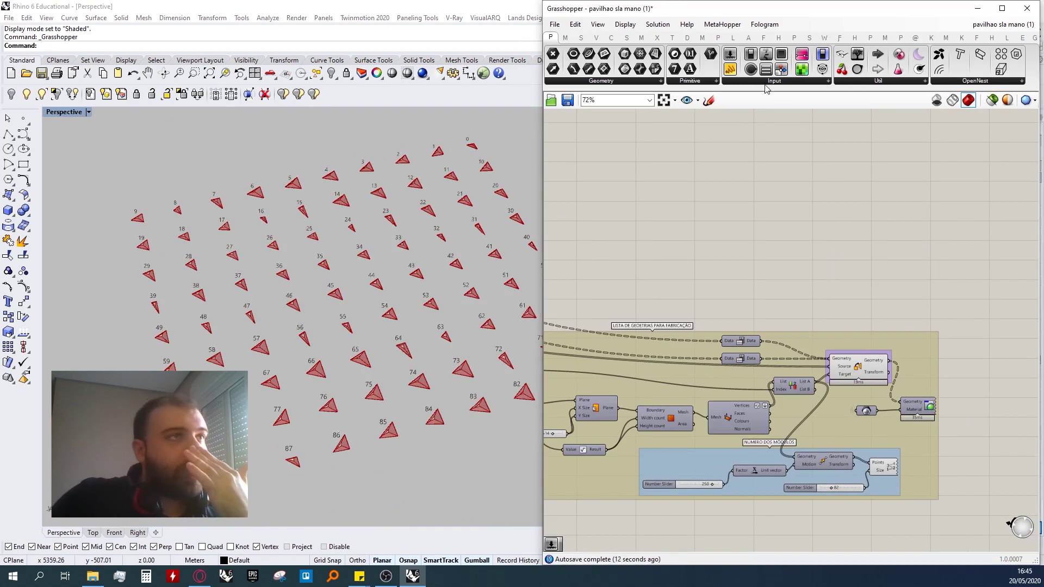
click(734, 38)
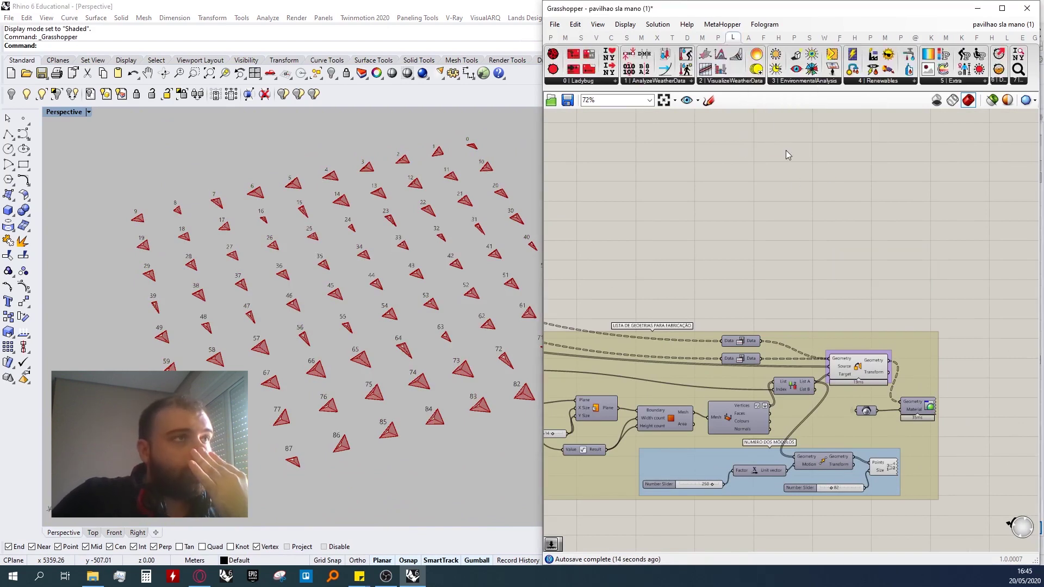
click(1006, 39)
click(960, 82)
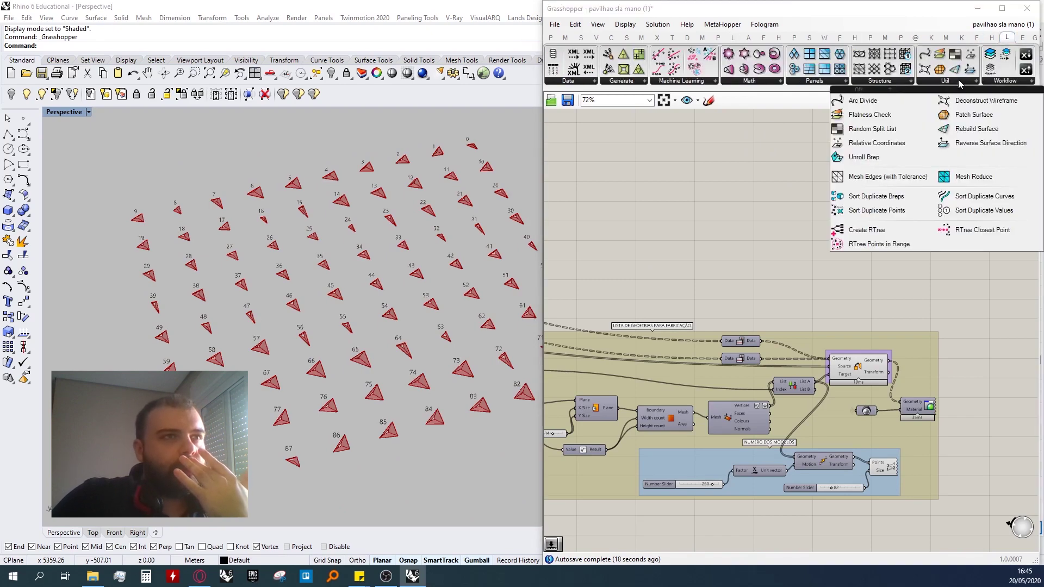
click(891, 159)
click(798, 240)
- Turn on the previews of the two Flip Matrix components feeding Orient
scroll(900, 273, down, 3)
scroll(900, 332, up, 5)
click(849, 317)
click(668, 312)
middle_click(731, 255)
click(750, 235)
click(686, 283)
middle_click(686, 282)
click(708, 267)
- Examine which pavilion faces each of the two Flip Matrix components outputs
scroll(283, 274, down, 8)
scroll(324, 356, up, 13)
right_drag(324, 357, 401, 311)
click(675, 308)
click(678, 286)
click(683, 311)
click(680, 285)
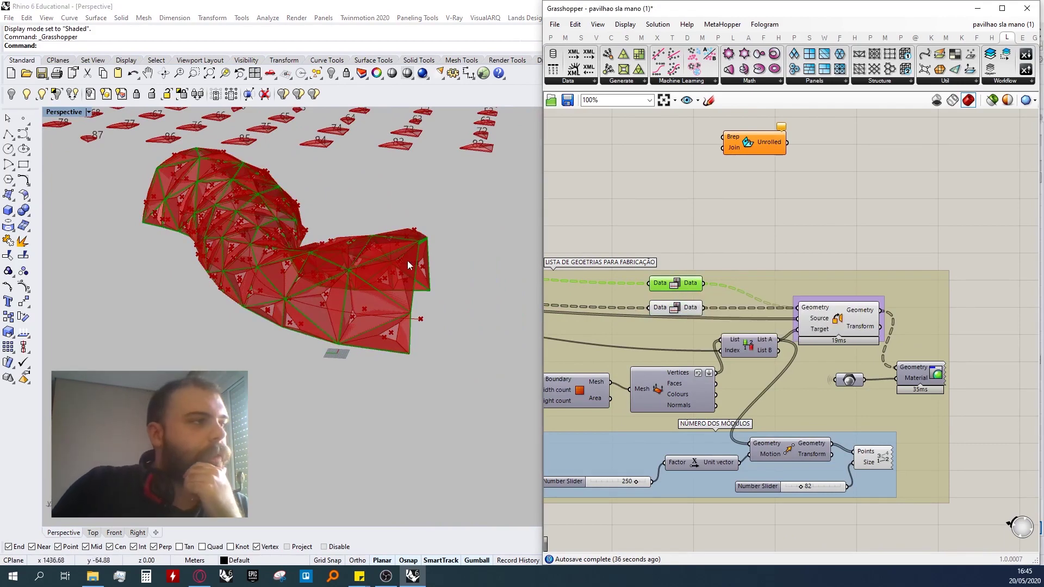
scroll(335, 269, up, 5)
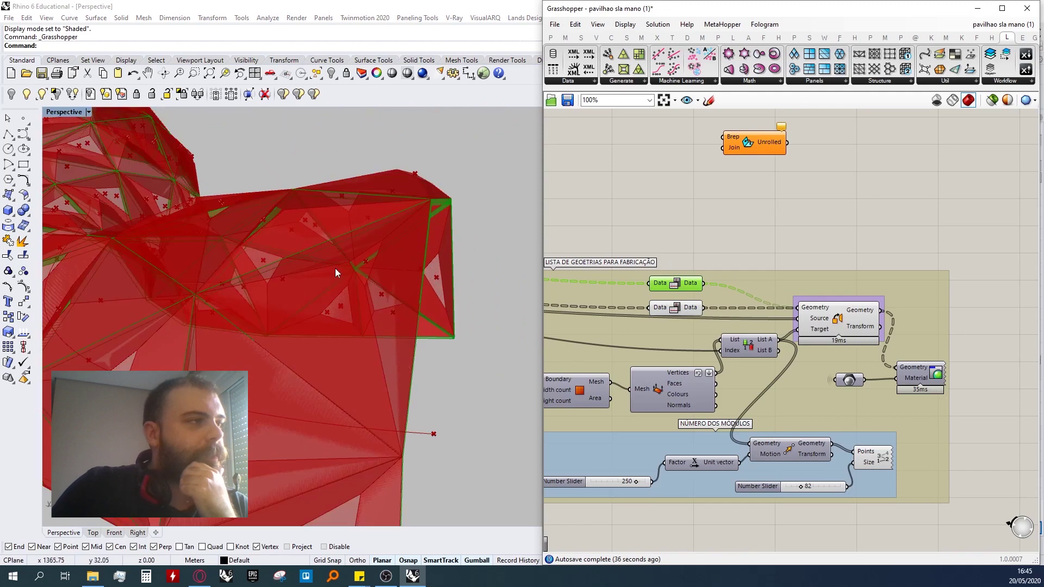
click(674, 314)
- Add a Brep Join component below the Unroll Brep component
double_click(741, 234)
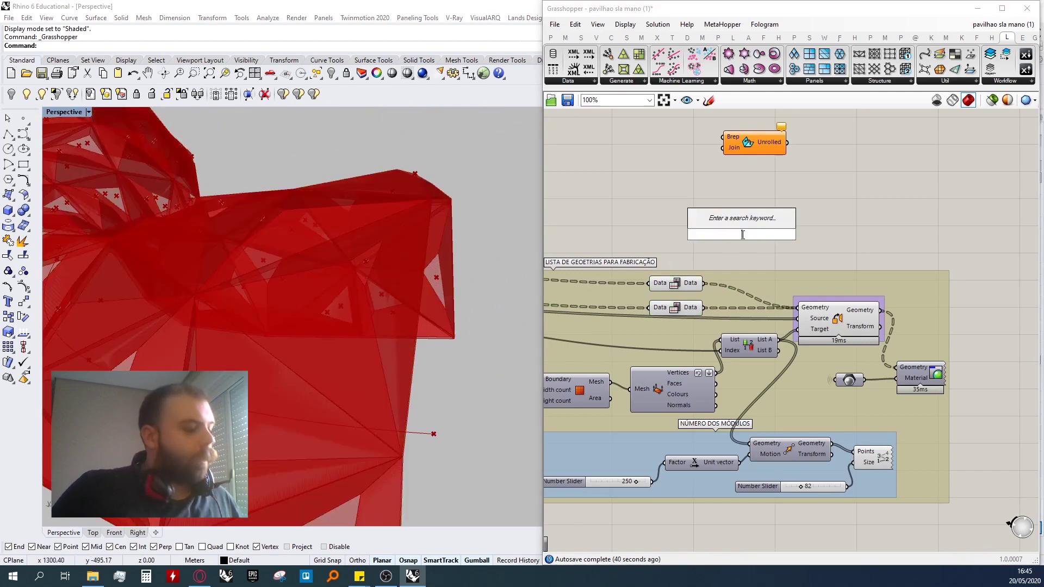
text(join brep)
key(Return)
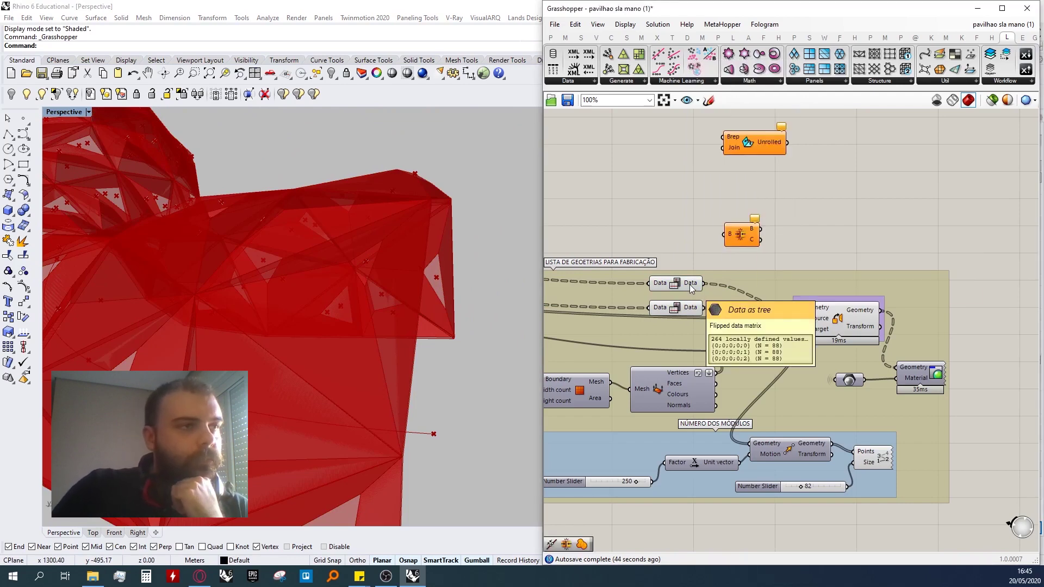
- Add a Brep parameter and connect the outputs of both Flip Matrix components to it
double_click(826, 224)
text(brep)
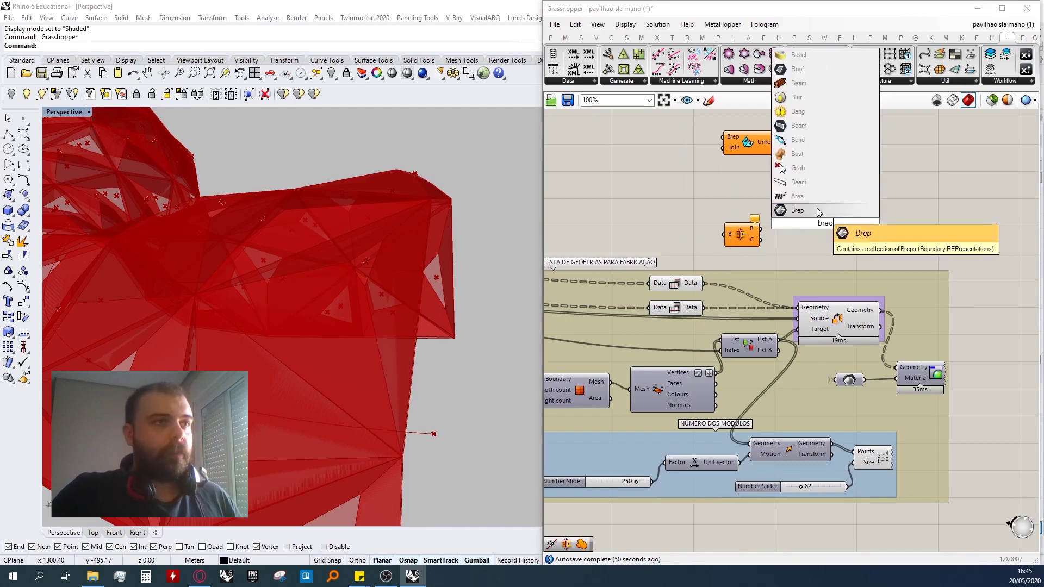
click(819, 213)
drag(702, 284, 813, 224)
shift+drag(703, 308, 769, 255)
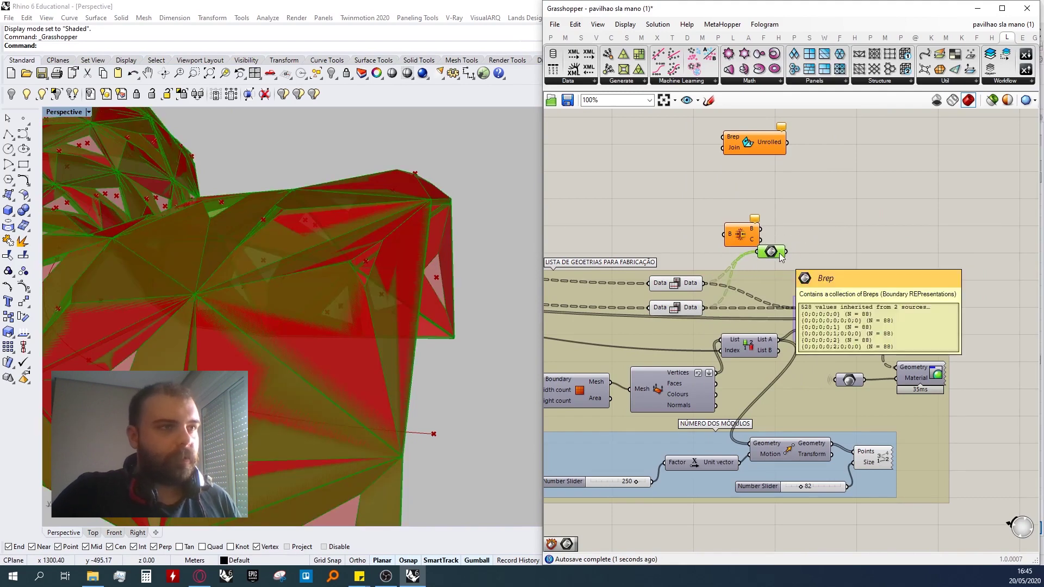
key(ctrl+z)
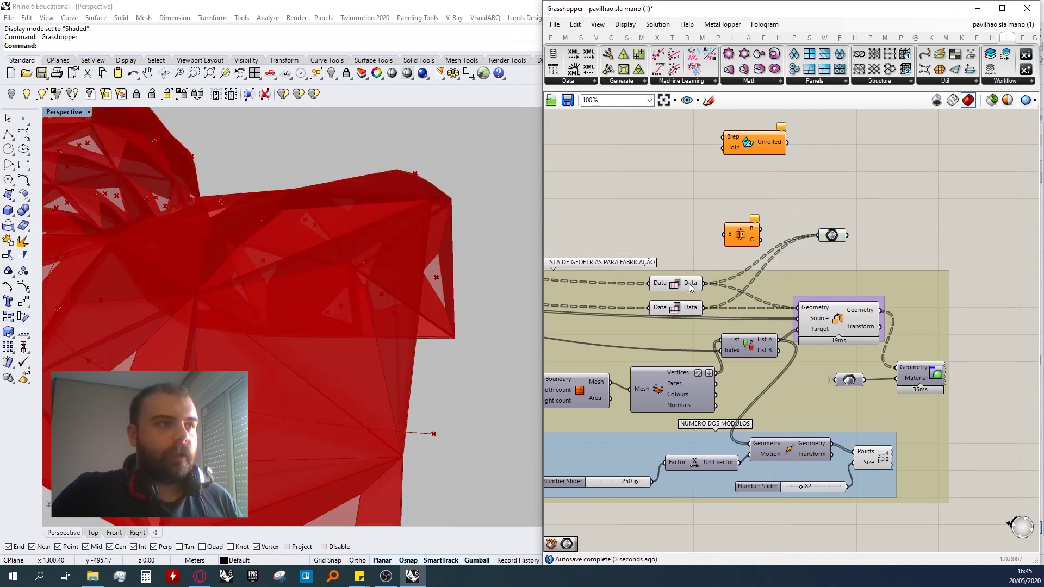
- Set up two separate Brep parameters with simplified data paths, one fed by each Flip Matrix component
drag(828, 232, 744, 201)
right_click(807, 241)
click(832, 356)
drag(816, 240, 745, 235)
drag(740, 292, 748, 265)
right_click(733, 253)
click(761, 360)
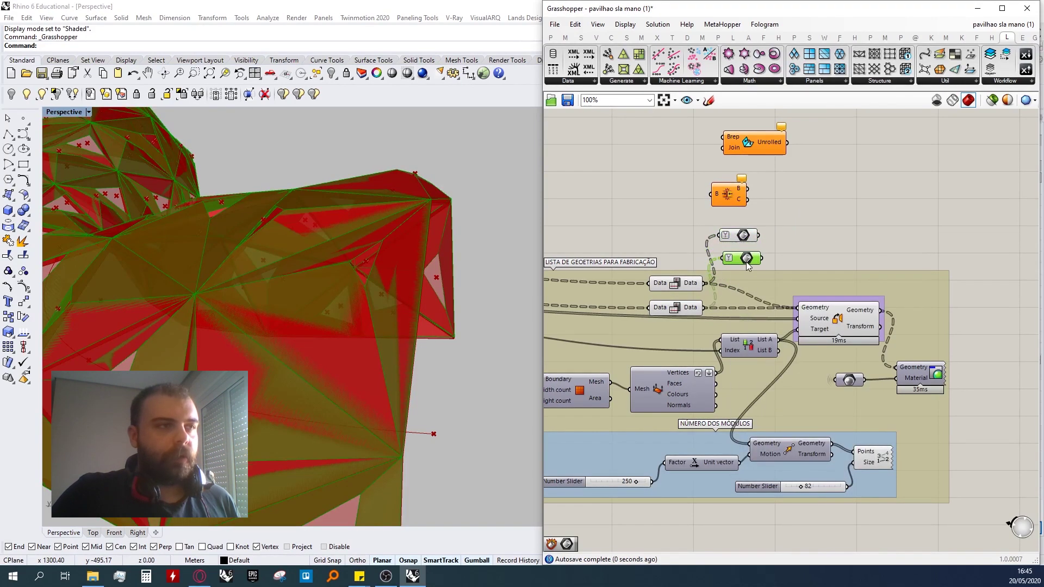
mouse_move(696, 283)
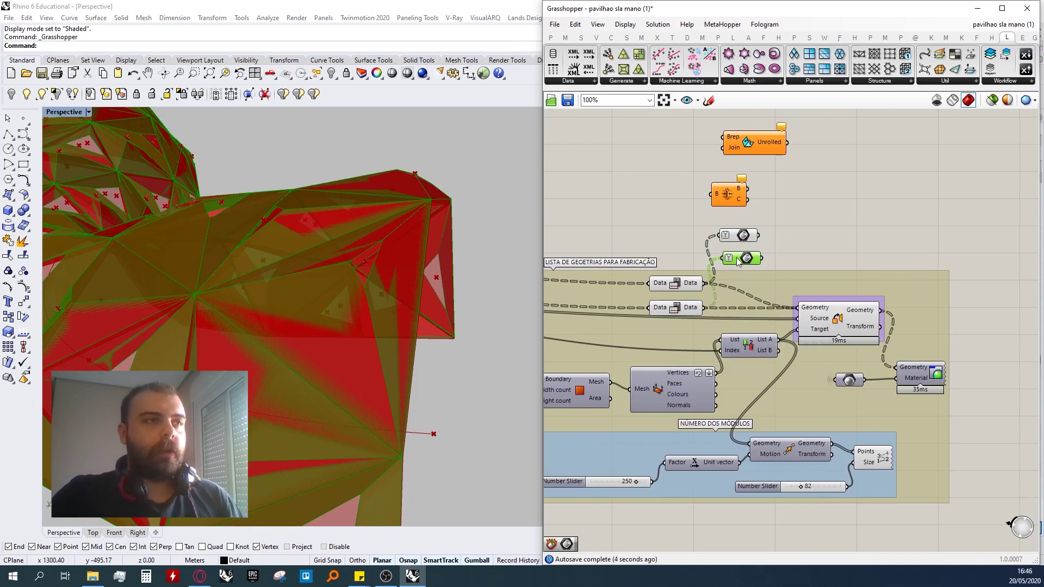
mouse_move(736, 264)
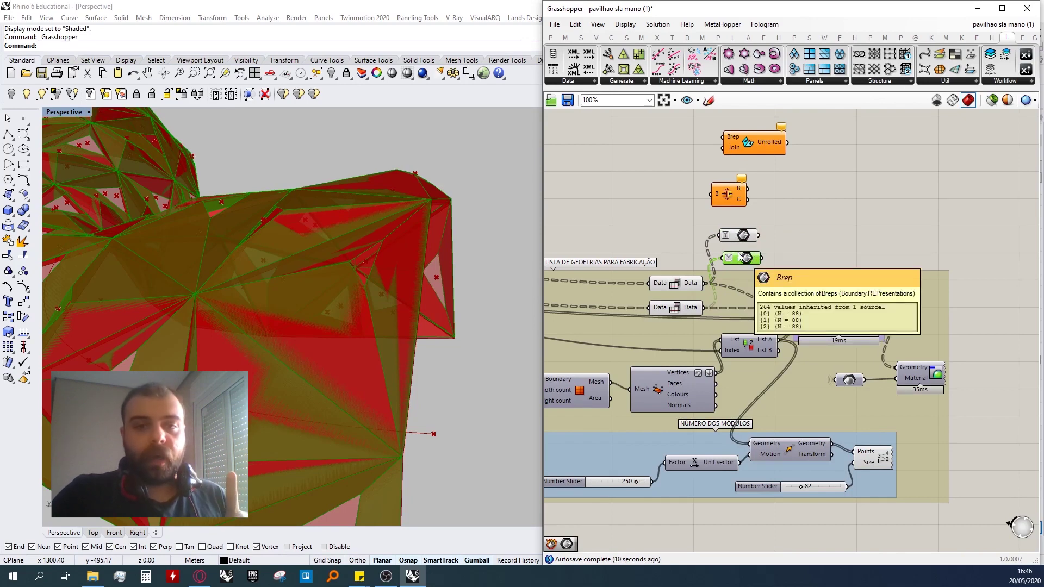
- Add a third simplified Brep parameter that merges the two simplified Brep parameters
click(784, 219)
alt+drag(744, 232, 777, 244)
click(788, 215)
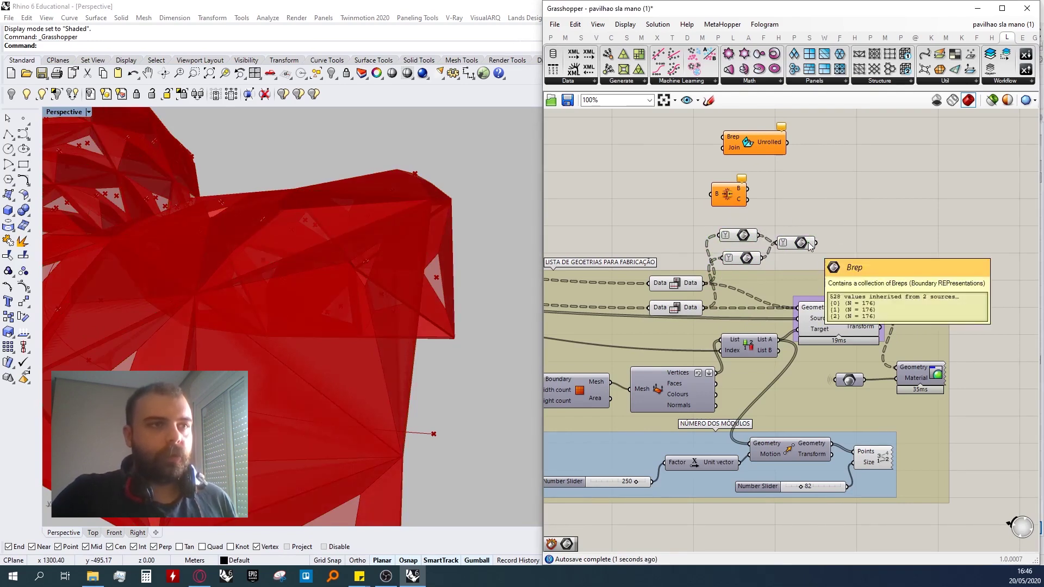
click(809, 246)
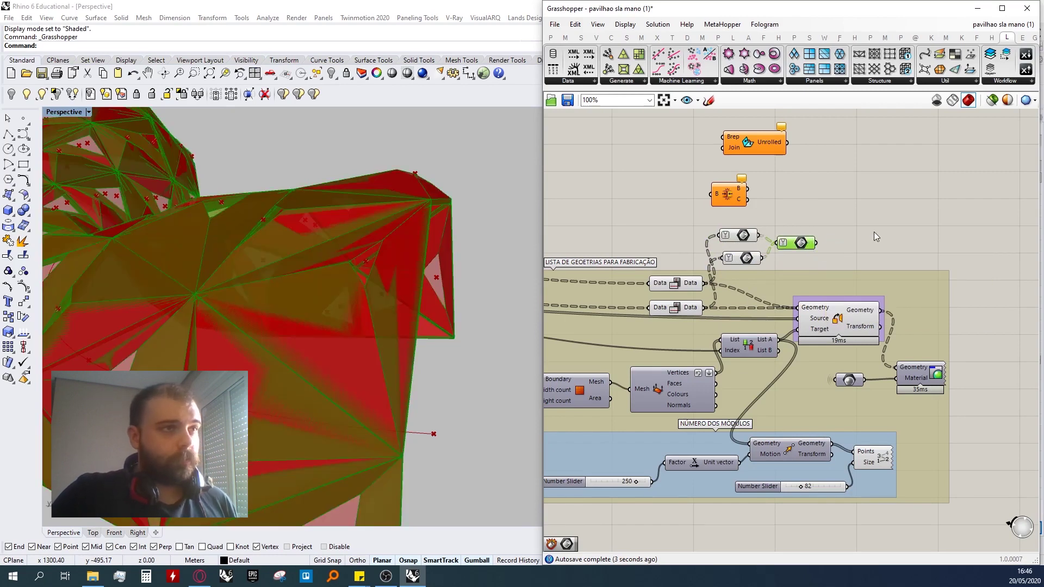
- Rearrange the Brep Join component and the merged Brep parameter beside the two source parameters
scroll(781, 297, down, 3)
scroll(805, 241, up, 4)
click(805, 241)
drag(694, 232, 879, 243)
click(818, 255)
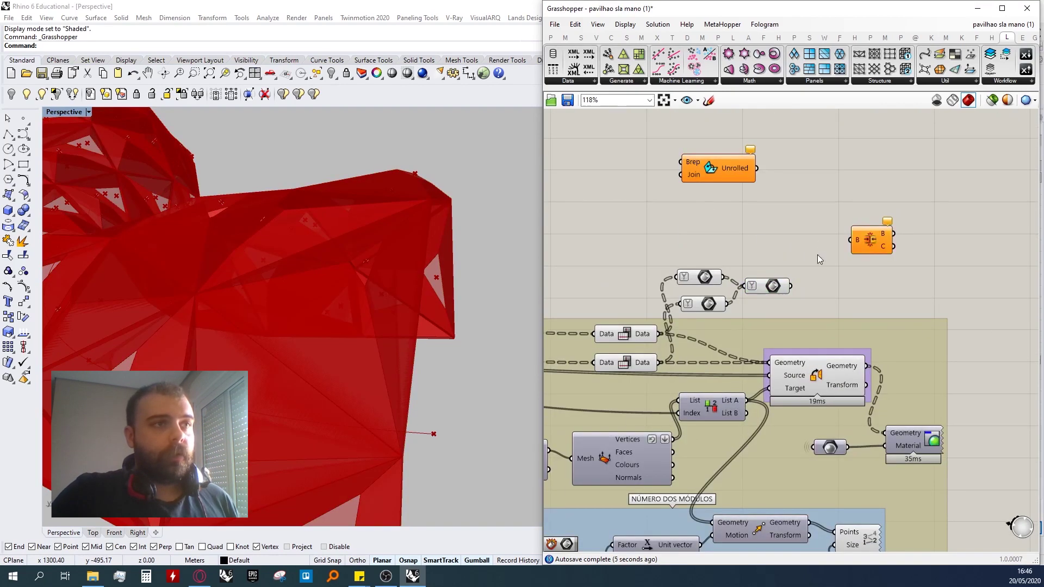
click(750, 286)
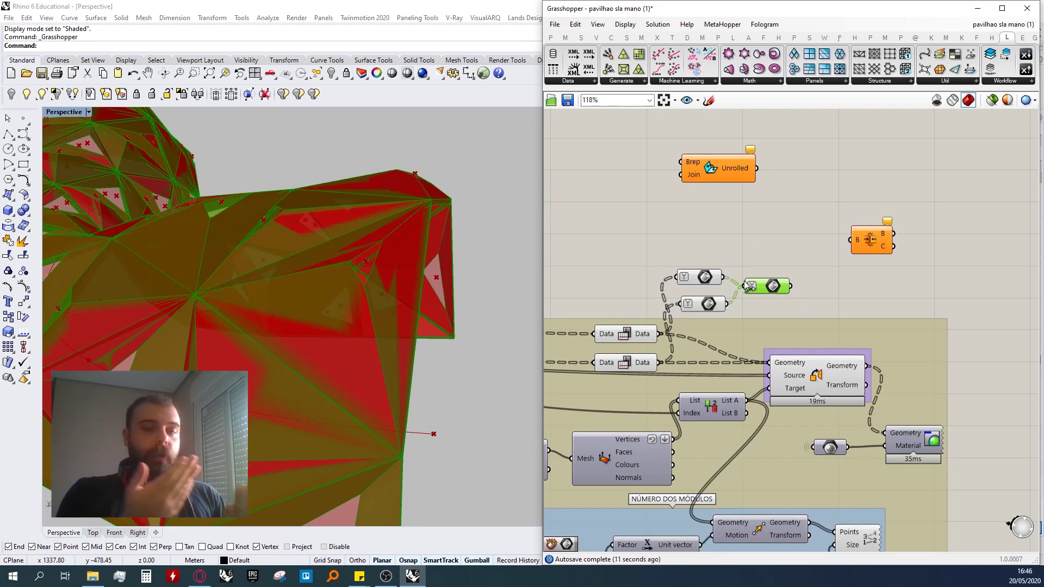
mouse_move(763, 289)
mouse_down()
mouse_move(707, 357)
mouse_move(742, 327)
mouse_up()
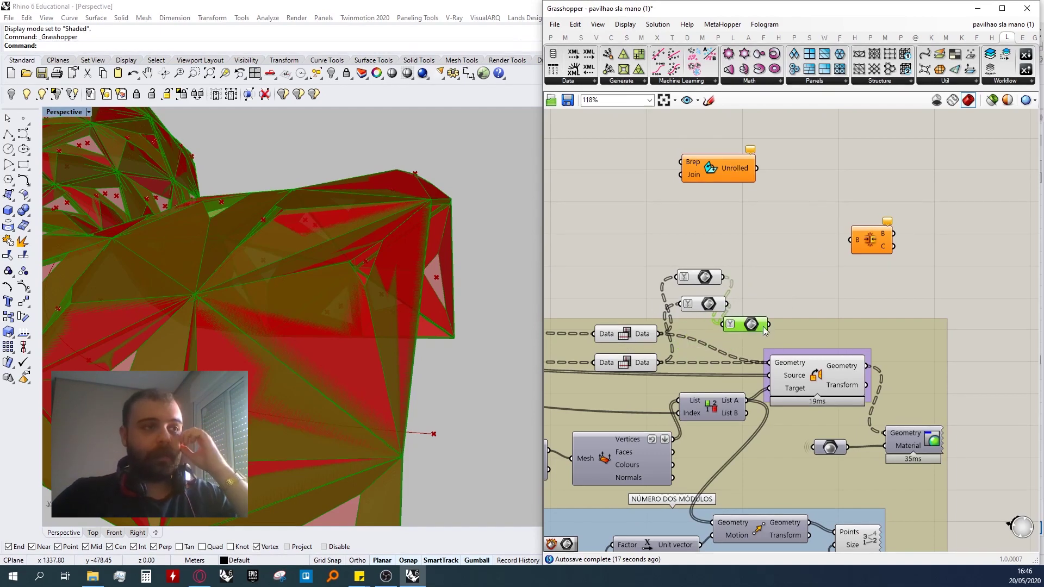
drag(759, 331, 795, 289)
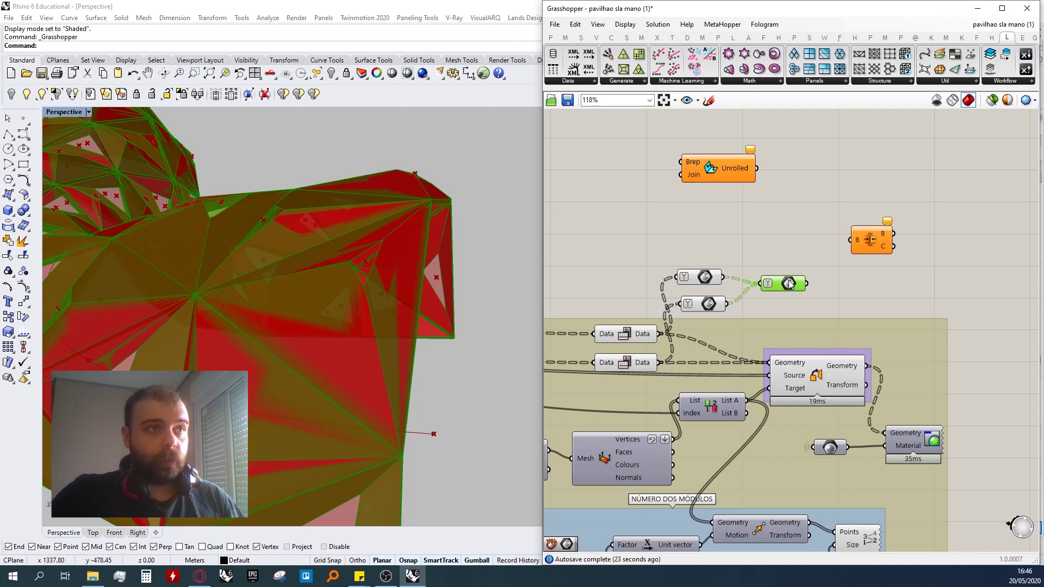
- Connect the merged Brep parameter to the Brep Join input and inspect the joined faces on the pavilion
drag(824, 255, 853, 238)
drag(806, 283, 865, 251)
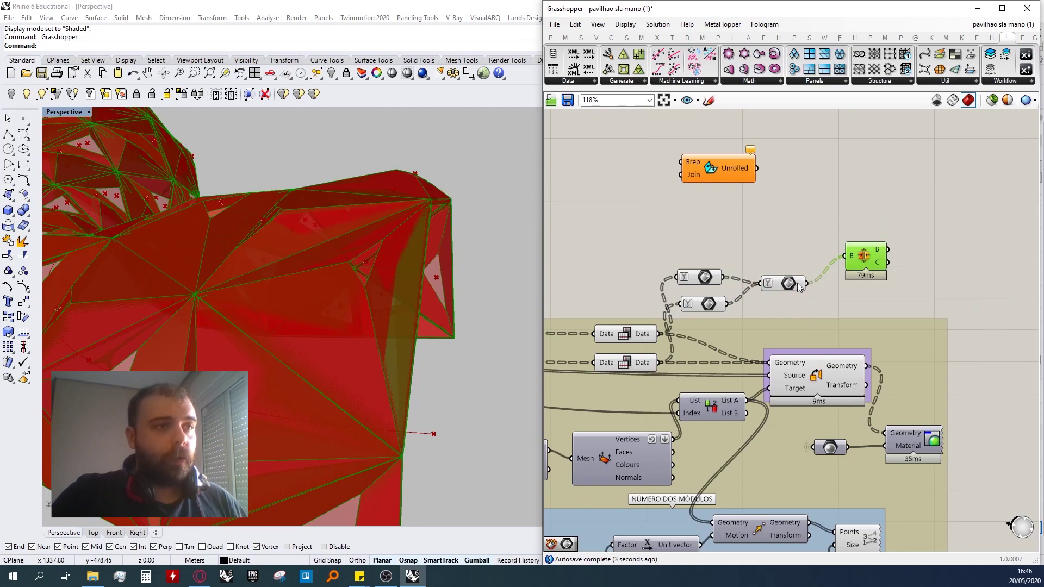
scroll(380, 279, down, 6)
mouse_move(389, 294)
right_down()
mouse_move(345, 285)
mouse_move(396, 299)
right_up()
scroll(291, 230, up, 5)
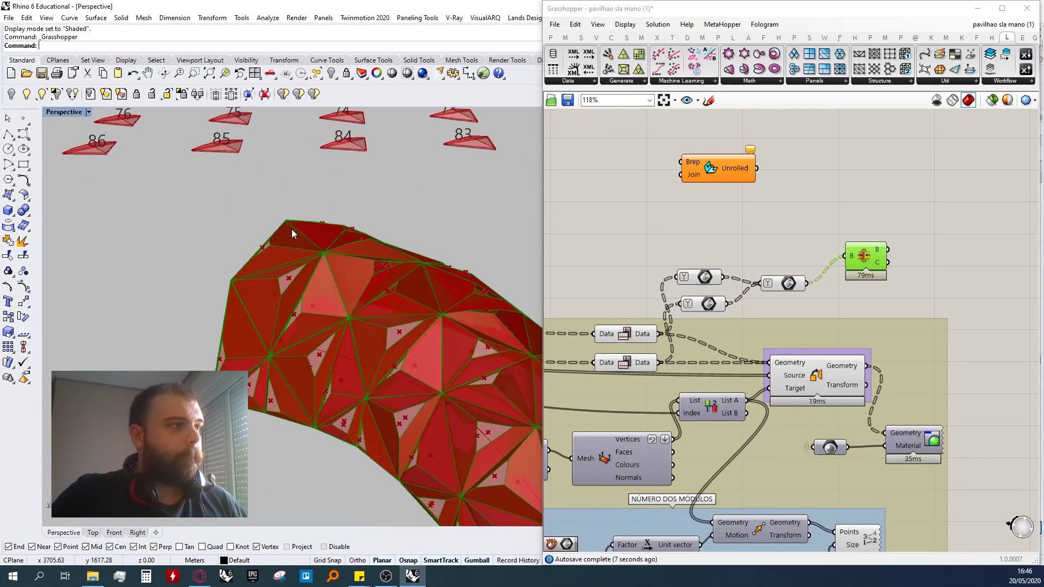
- Try a Solid Union on the merged Brep parameter and delete that component
double_click(909, 204)
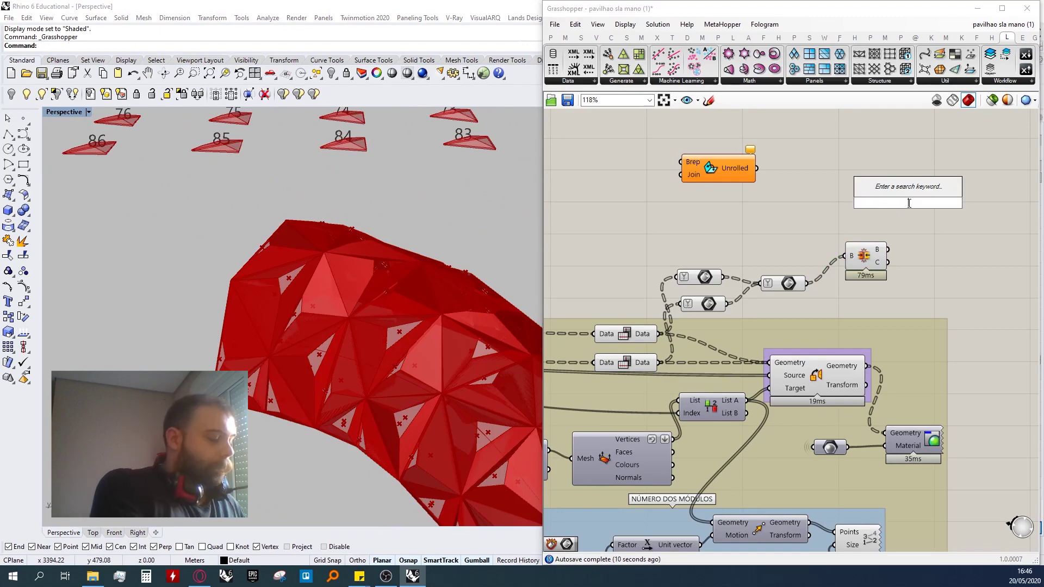
text(solid un)
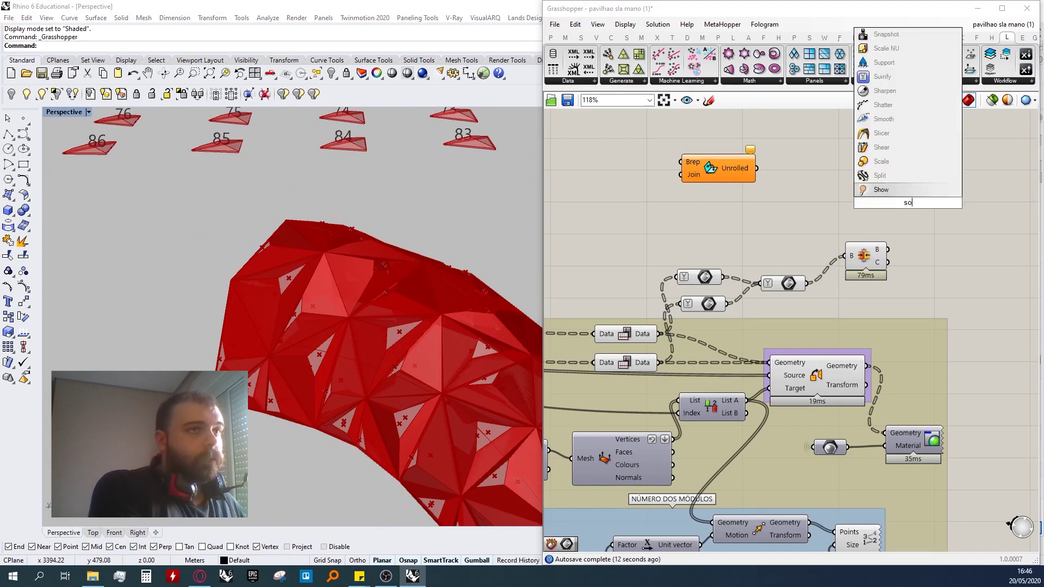
key(Return)
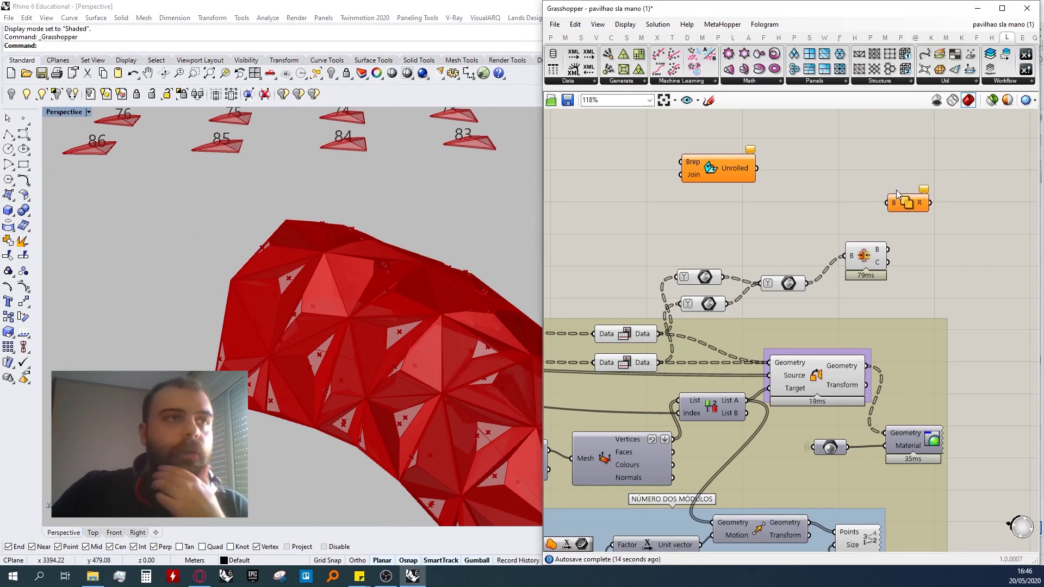
scroll(896, 190, up, 4)
drag(728, 368, 879, 214)
drag(949, 194, 794, 202)
click(791, 169)
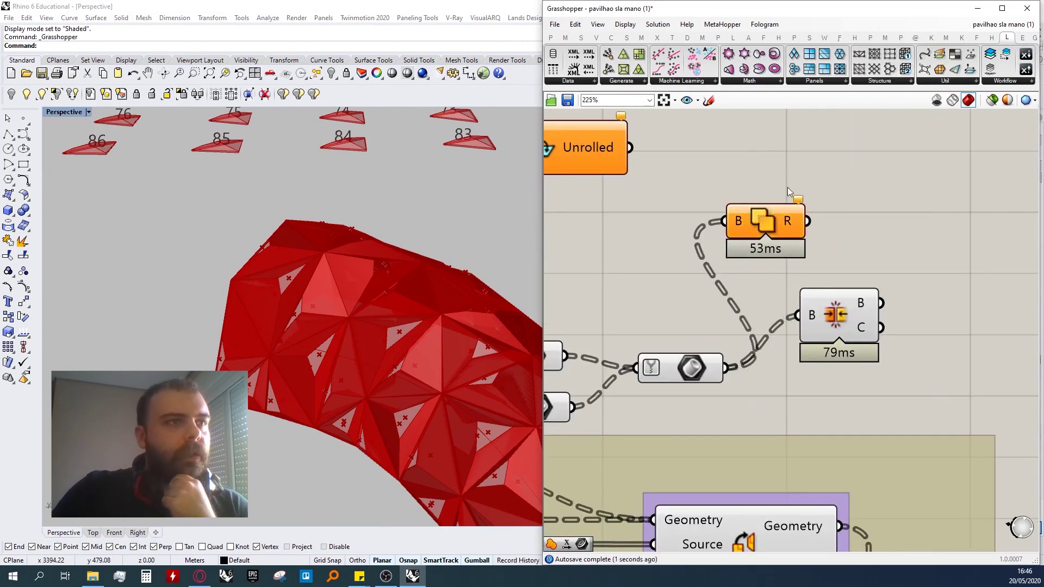
click(786, 218)
key(Delete)
- Move the Brep Join component closer to the merged Brep parameter and check its output
drag(837, 328, 784, 279)
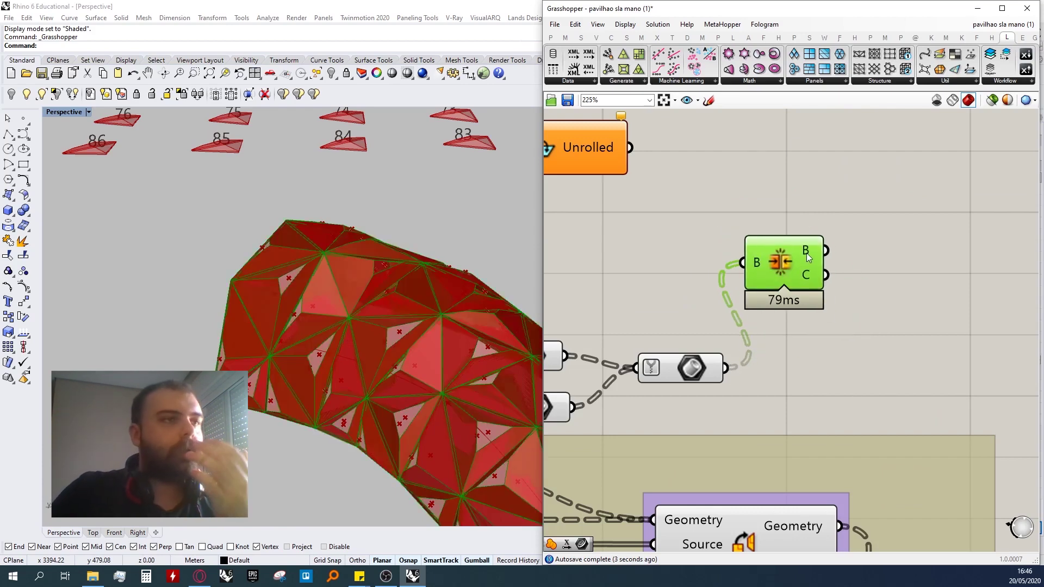
mouse_move(808, 258)
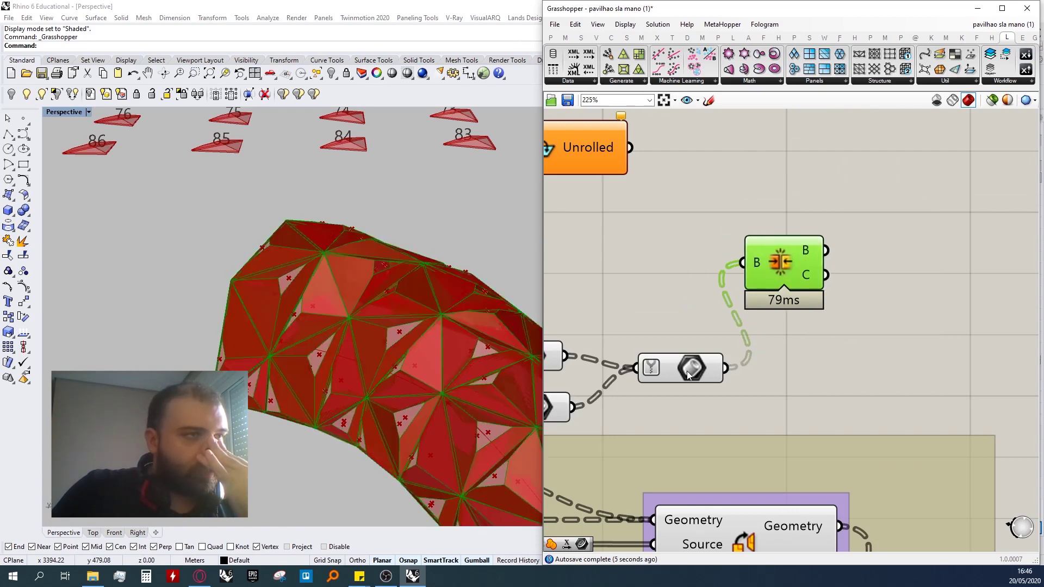
- Turn off the merged Brep parameter's preview and move the Brep Join component farther away from it
click(706, 365)
middle_click(668, 309)
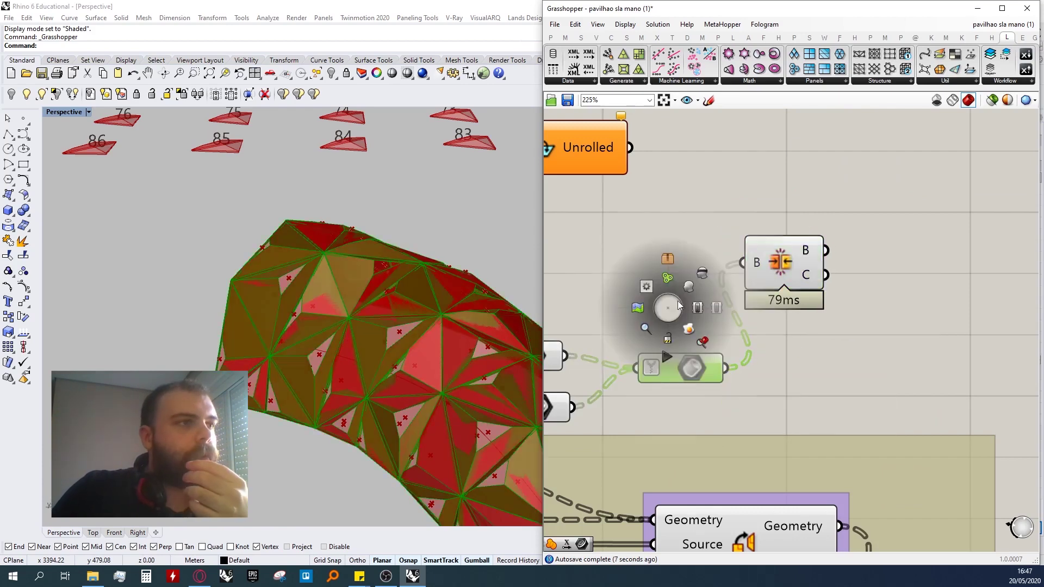
click(765, 255)
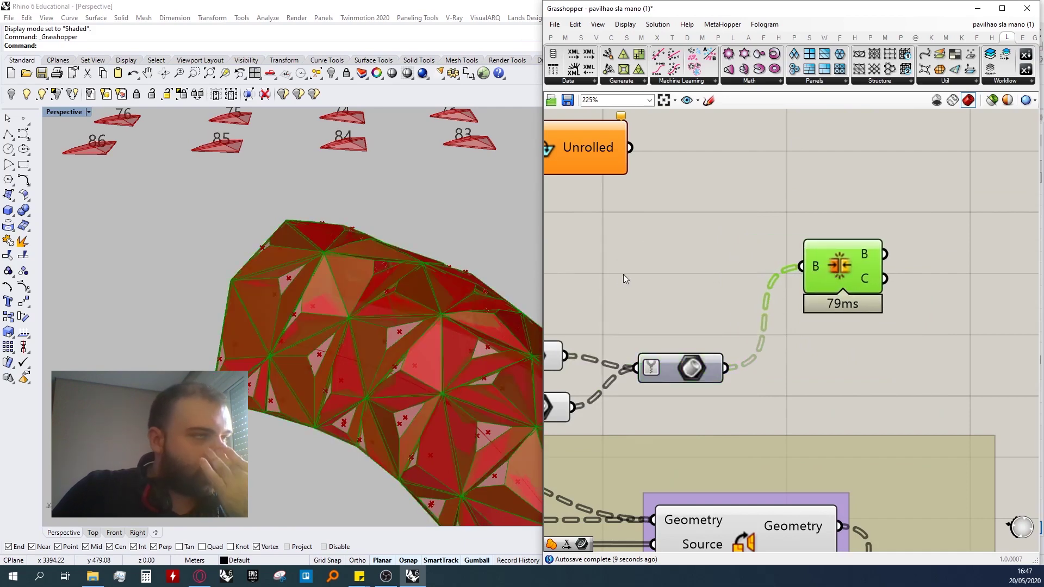
- Add a List Item fed by the Brep Join's joined Breps output and inspect the extracted piece on the pavilion
scroll(697, 280, down, 3)
double_click(860, 278)
text(list ite)
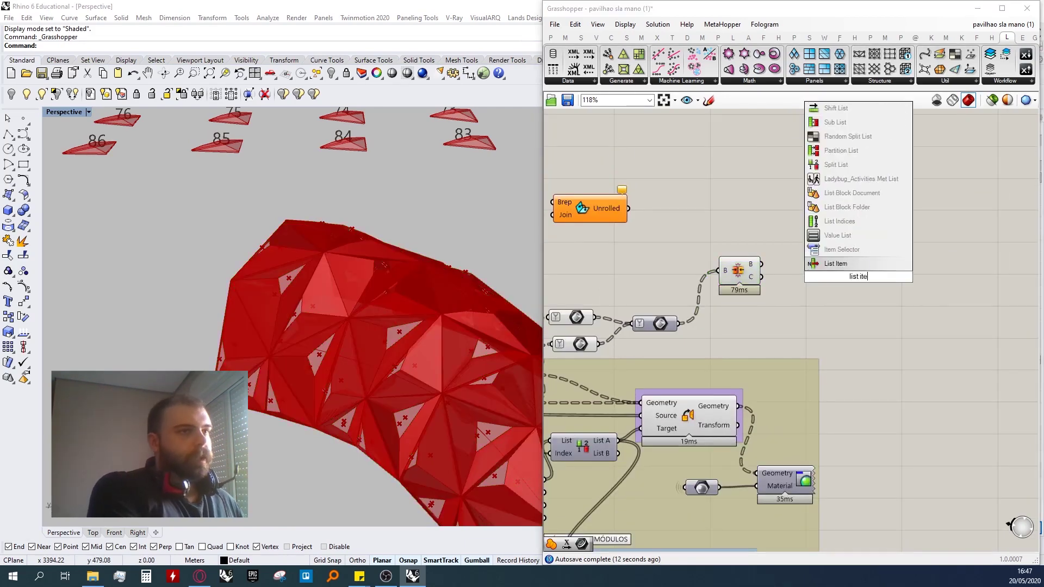
key(Return)
drag(762, 265, 932, 301)
scroll(168, 266, down, 5)
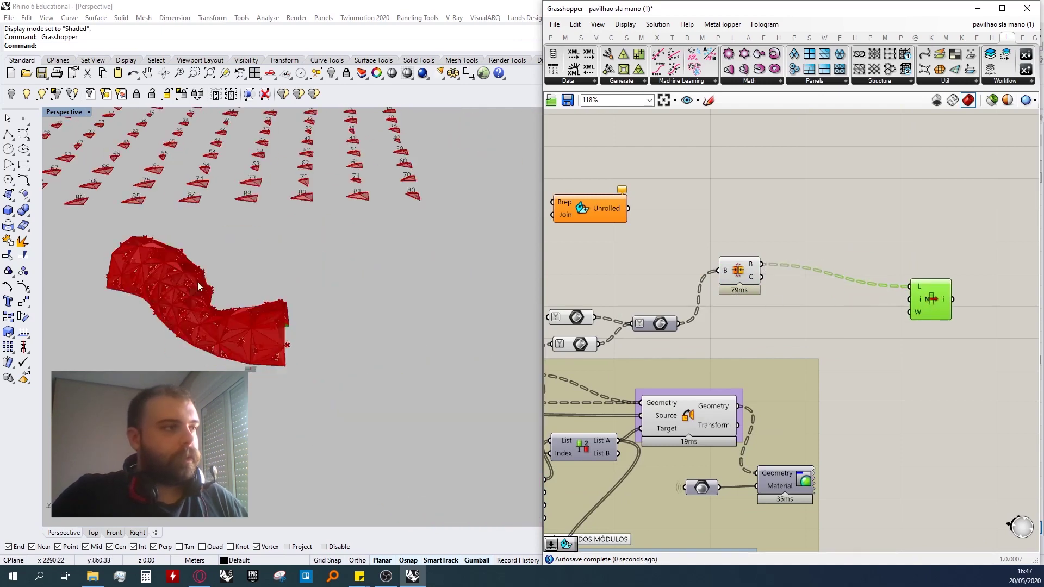
mouse_move(192, 291)
right_down()
mouse_move(163, 274)
mouse_move(185, 279)
right_up()
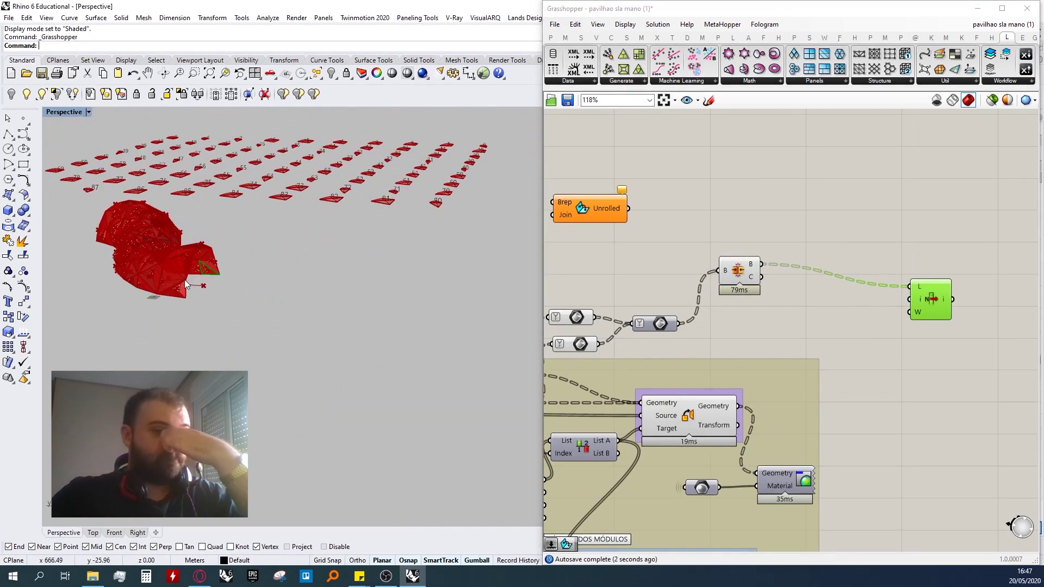
- Move the unroll component near the List Item and inspect the Brep Join result on the pavilion
drag(584, 209, 866, 224)
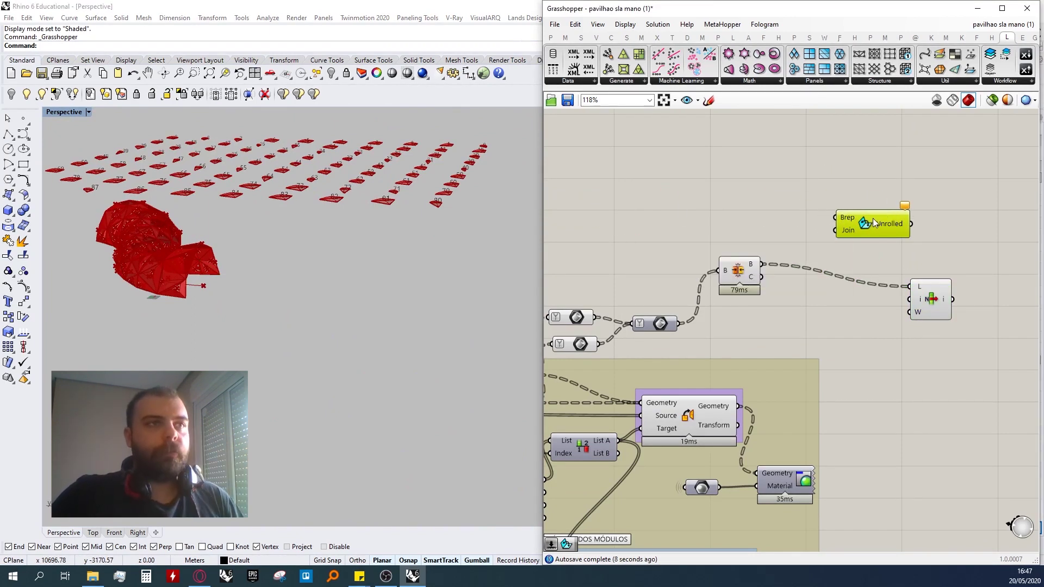
scroll(162, 248, up, 3)
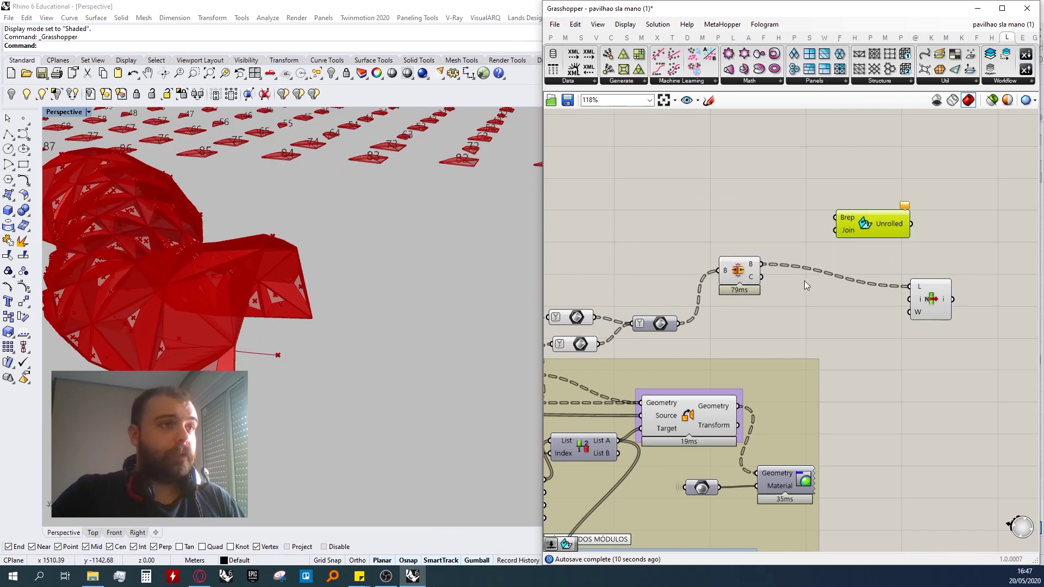
drag(749, 273, 740, 271)
scroll(386, 258, down, 5)
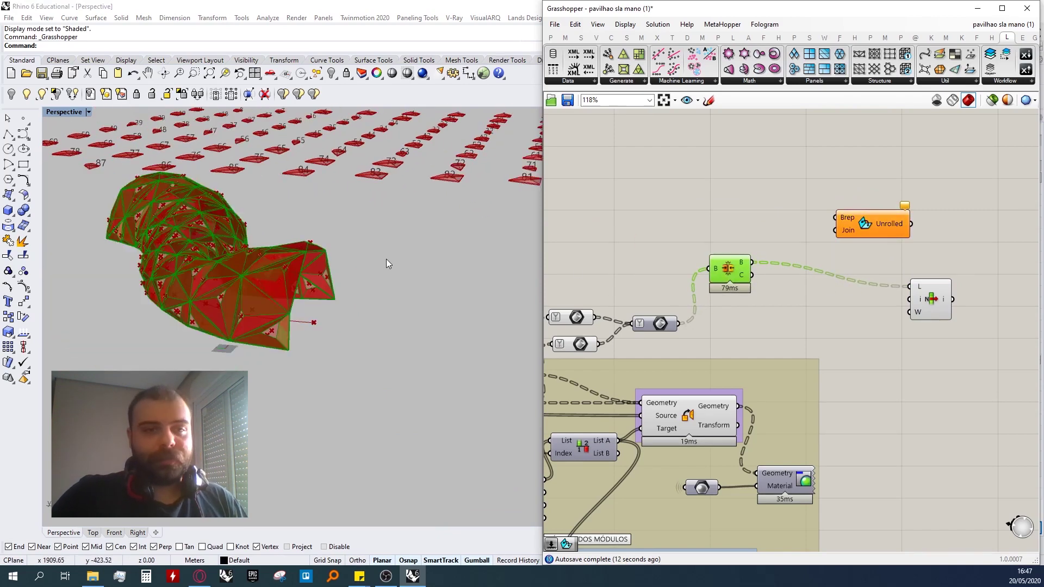
- Add a second List Item fed by the upper source Brep parameter, make room around it, and inspect its extracted piece
double_click(770, 205)
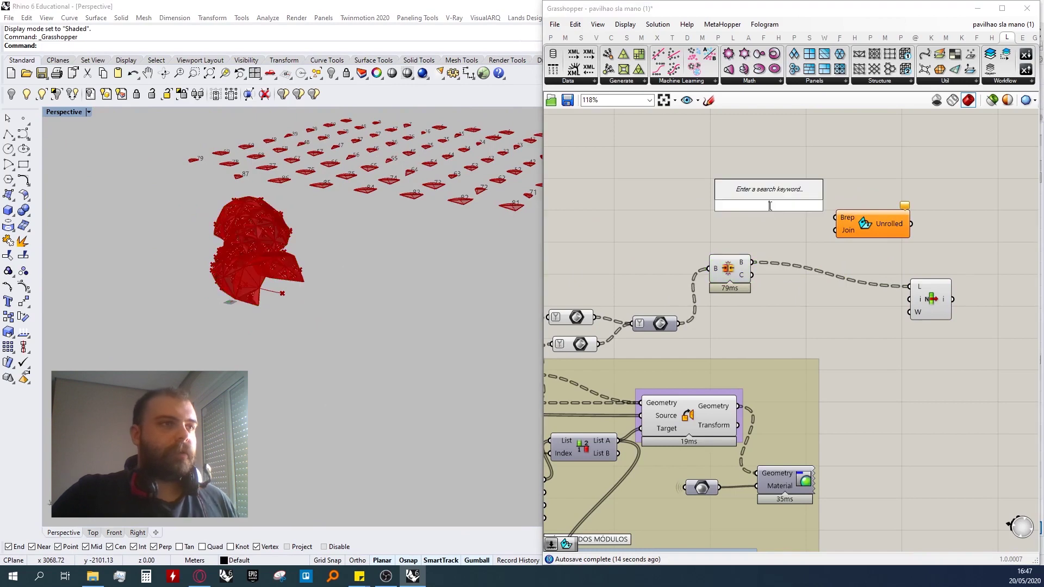
text(list item)
key(Return)
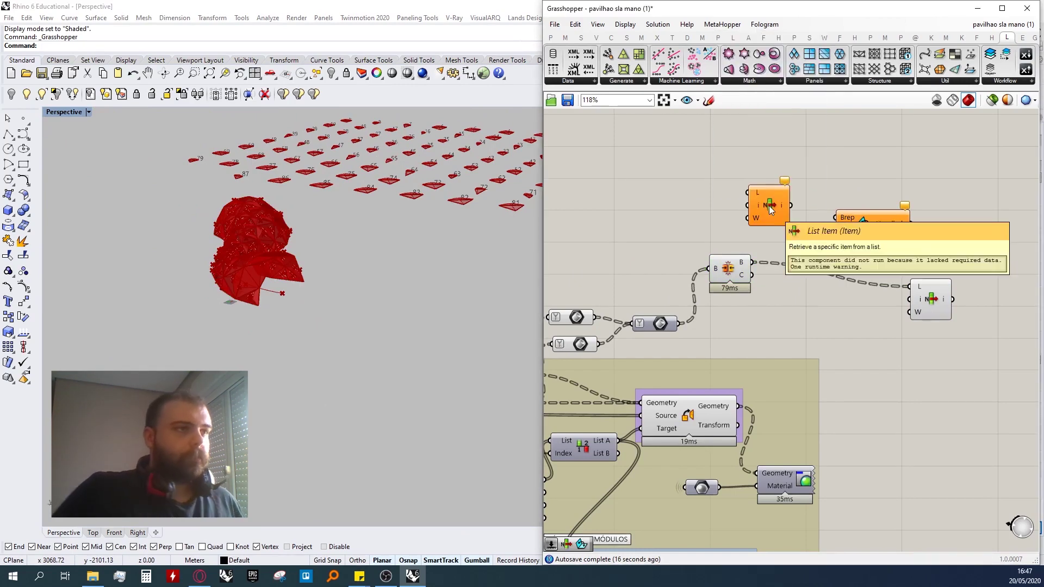
drag(740, 238, 709, 239)
scroll(702, 213, down, 3)
scroll(698, 215, up, 3)
drag(693, 301, 795, 191)
drag(810, 205, 719, 193)
scroll(674, 298, up, 1)
drag(674, 298, 593, 208)
click(744, 185)
scroll(272, 282, up, 10)
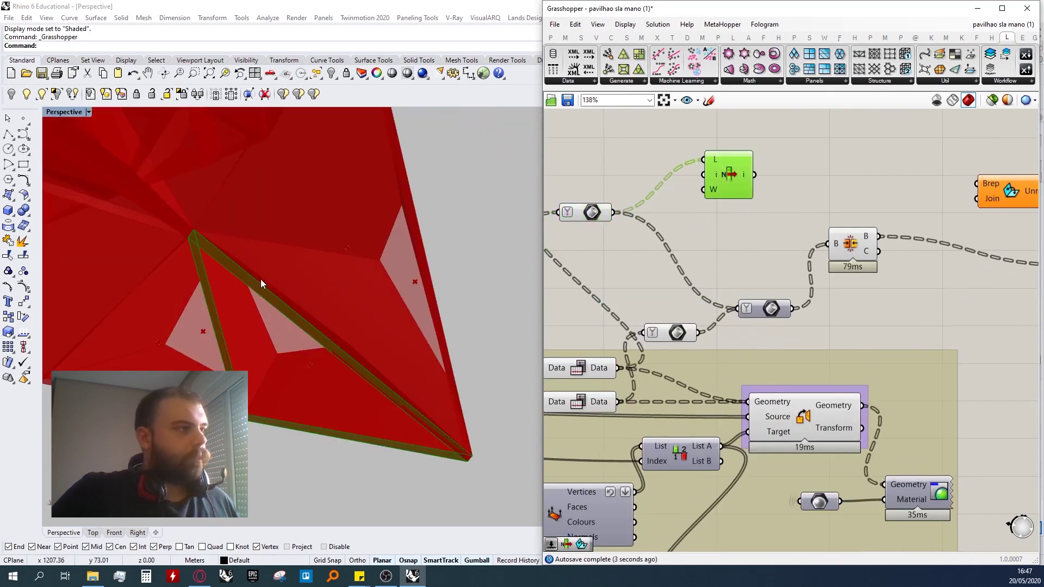
- Duplicate the new List Item below it and connect the lower source Brep parameter to the copy's list input
alt+drag(709, 186, 716, 207)
drag(673, 336, 717, 246)
click(722, 182)
- Add another Brep Join and connect both List Item outputs to its input
double_click(761, 180)
text(brep)
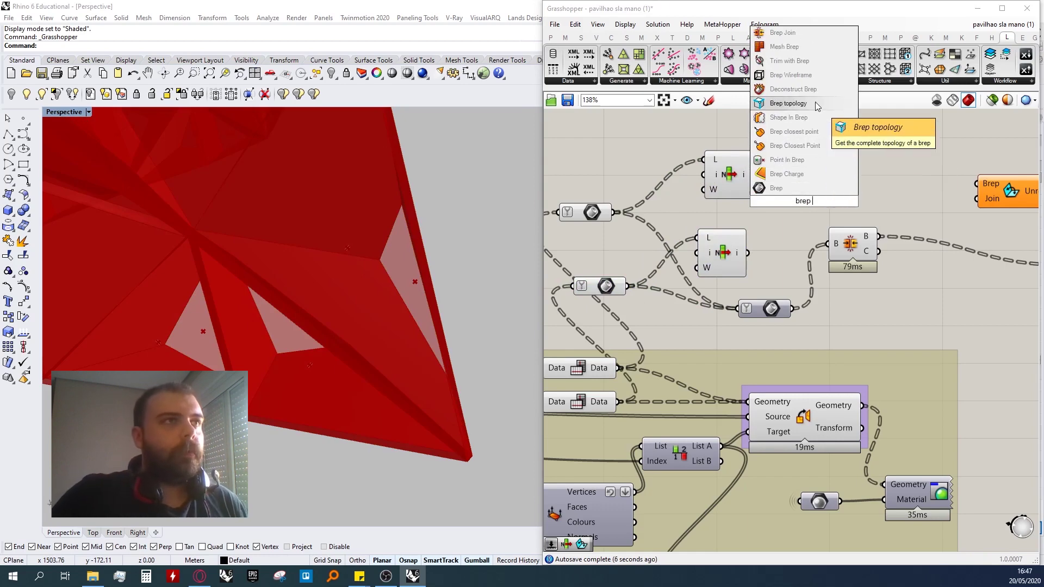
click(800, 35)
drag(756, 174, 779, 201)
shift+drag(749, 253, 820, 189)
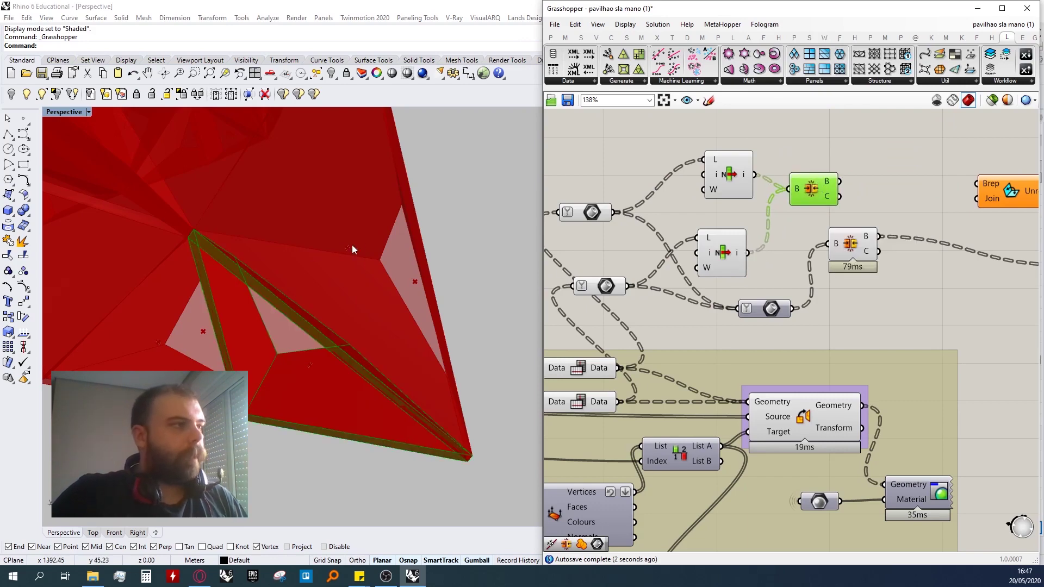
- Compare the two source Brep parameters, their List Items and the joined pair on the pavilion
scroll(326, 245, down, 10)
click(596, 216)
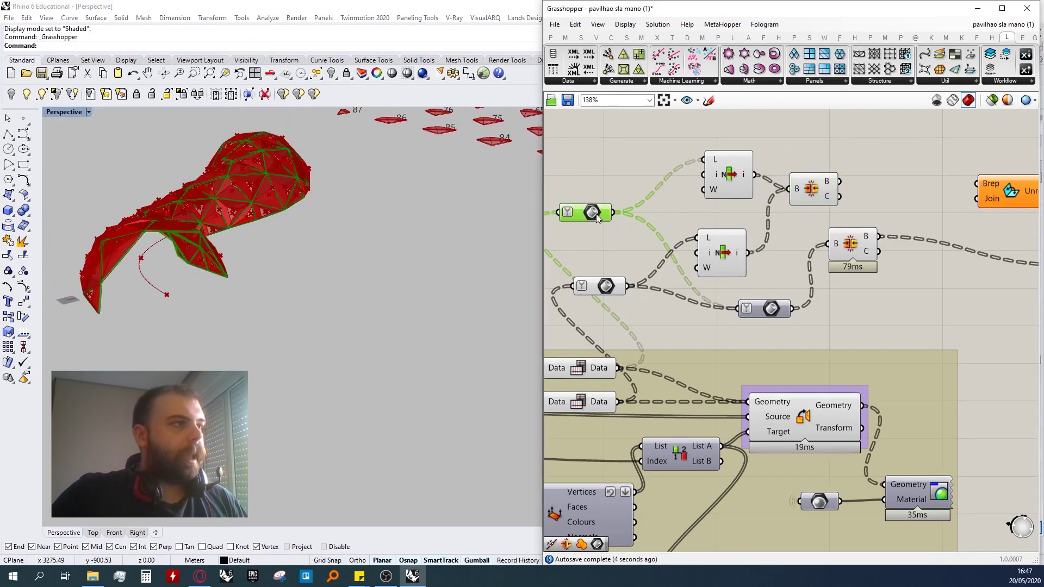
click(602, 282)
click(592, 215)
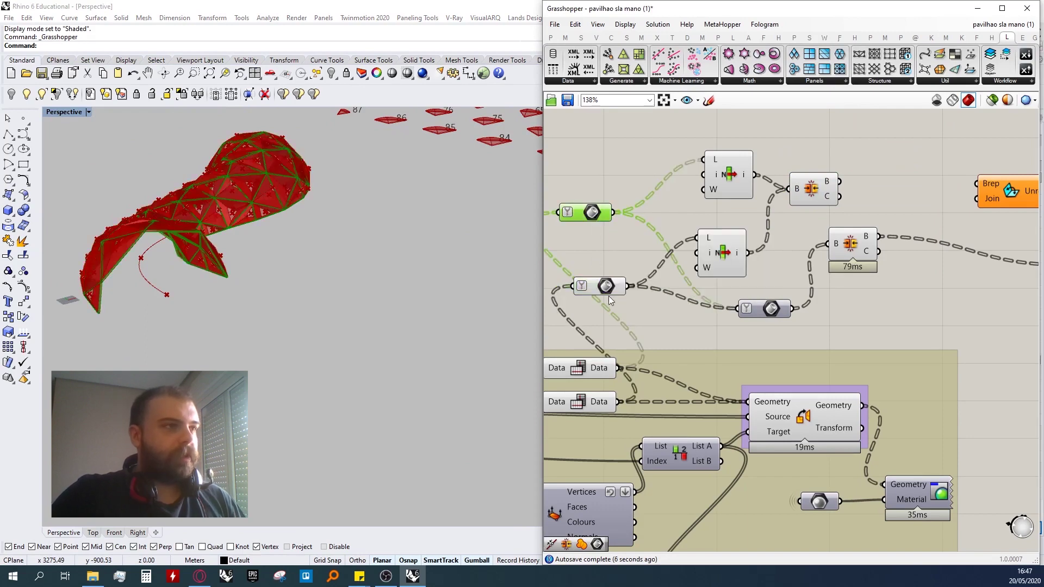
click(725, 177)
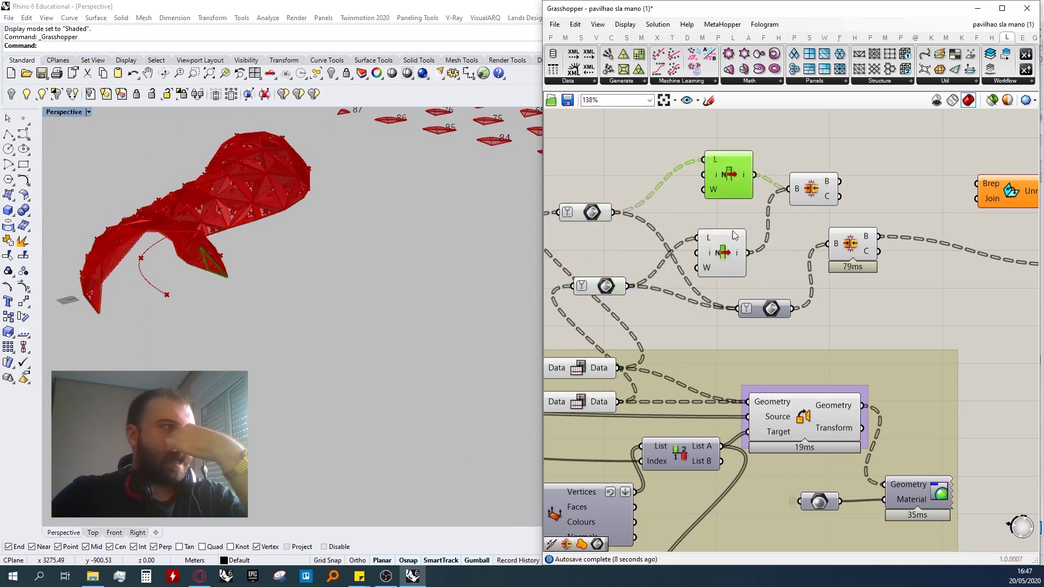
click(729, 239)
click(726, 178)
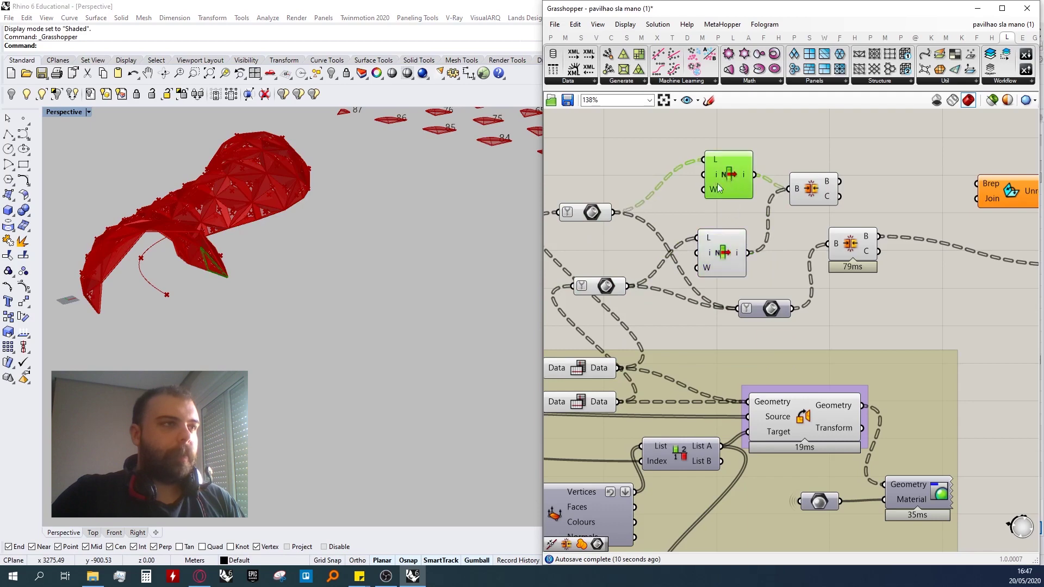
drag(802, 188, 806, 180)
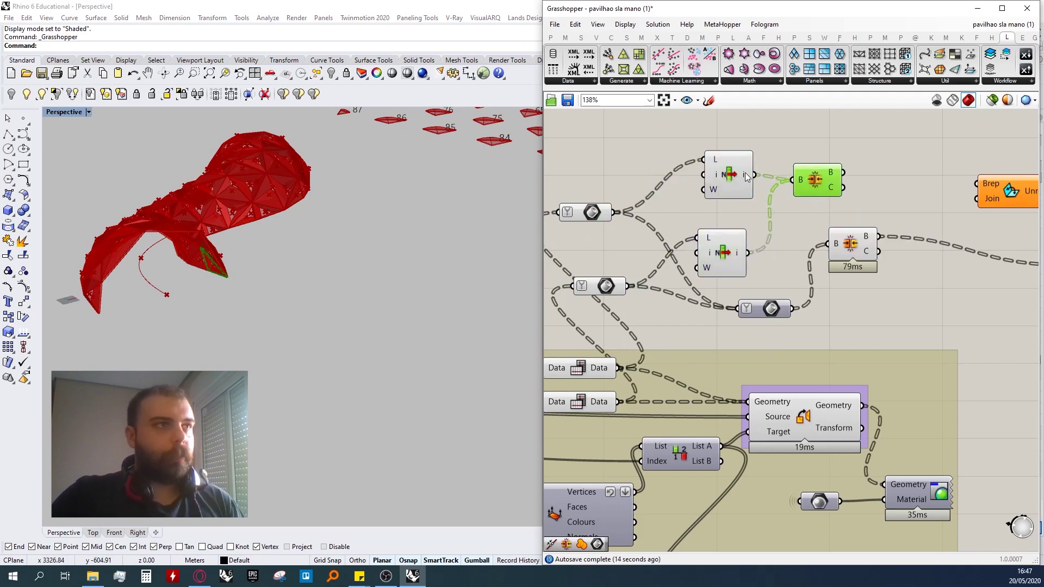
mouse_move(746, 176)
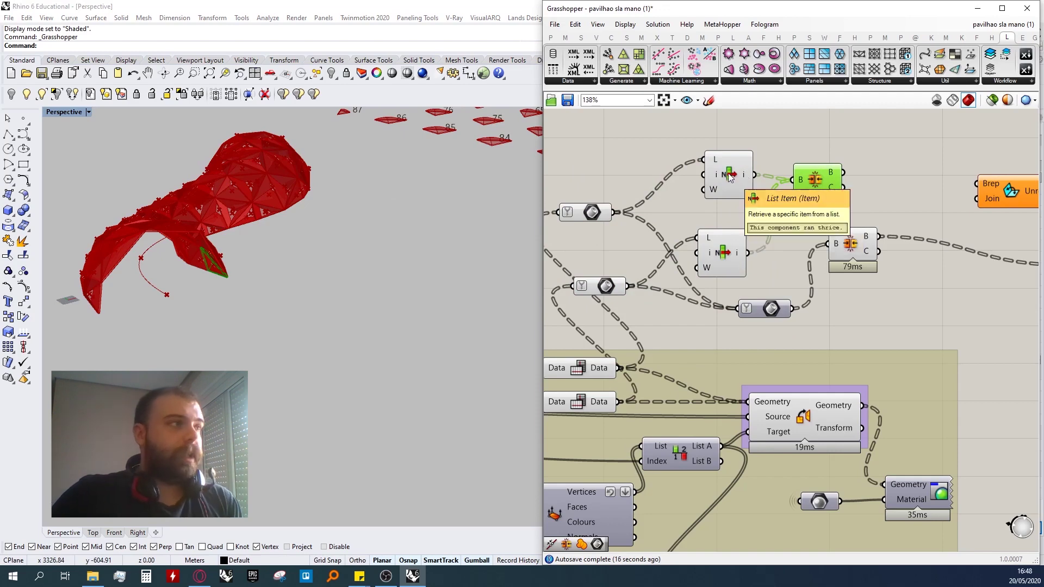
- Disconnect both List Items from the new Brep Join, feed it directly from the upper source Brep parameter, and check its output
click(730, 178)
mouse_move(815, 181)
mouse_down()
mouse_move(829, 172)
mouse_move(808, 170)
mouse_up()
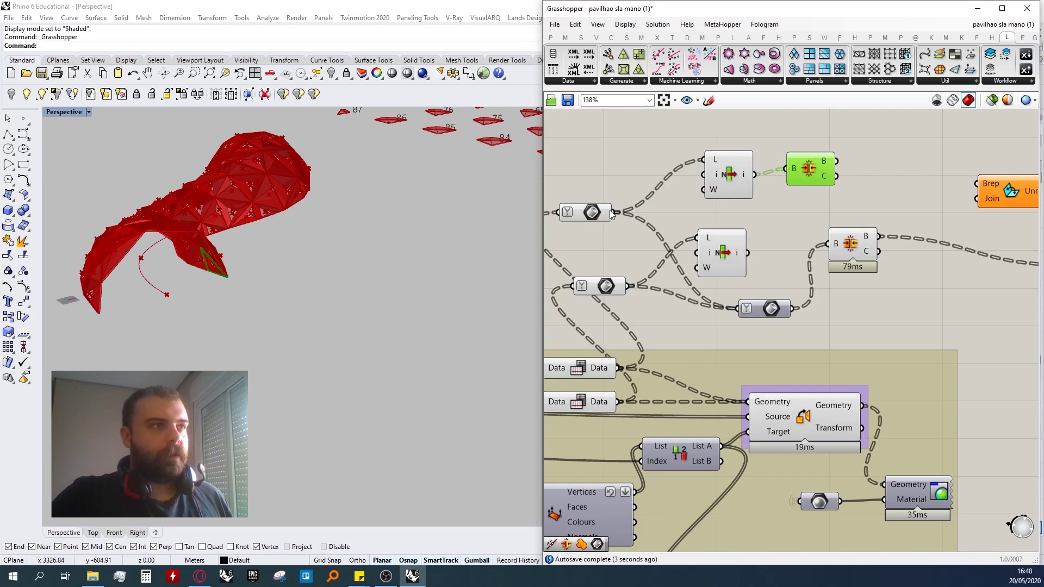
click(588, 214)
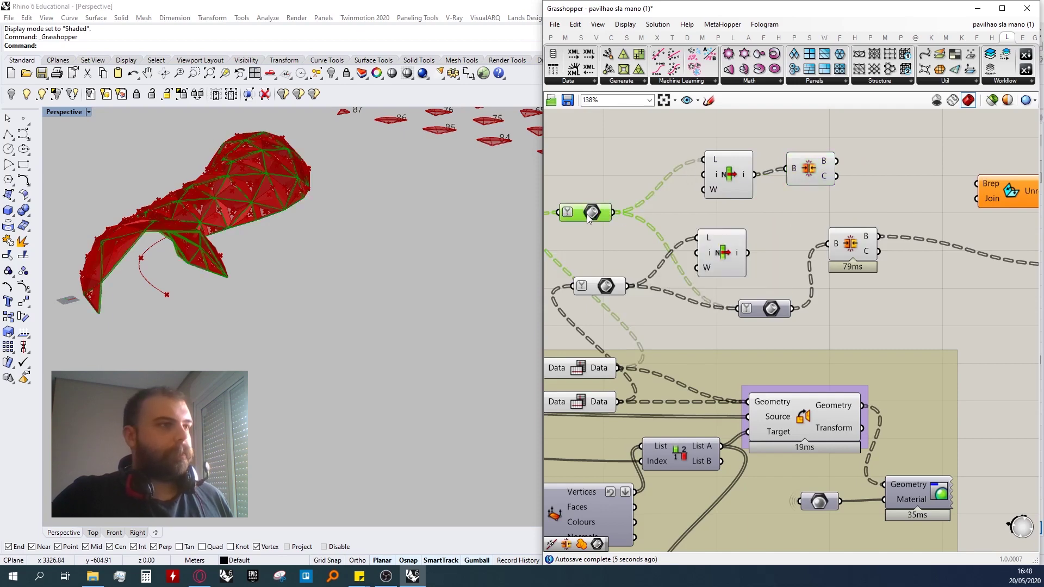
drag(726, 175, 666, 160)
drag(821, 173, 736, 158)
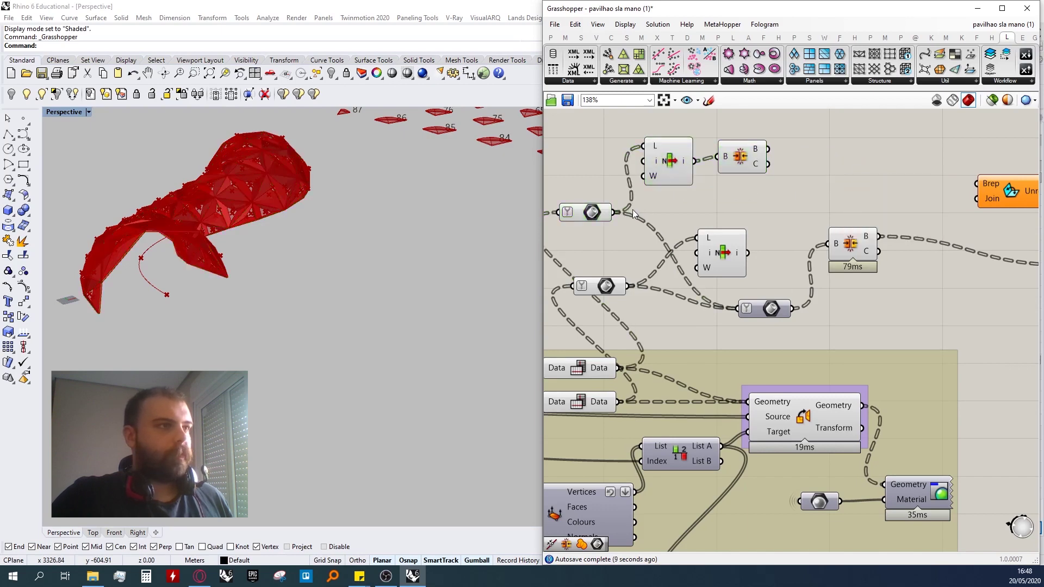
drag(613, 212, 717, 197)
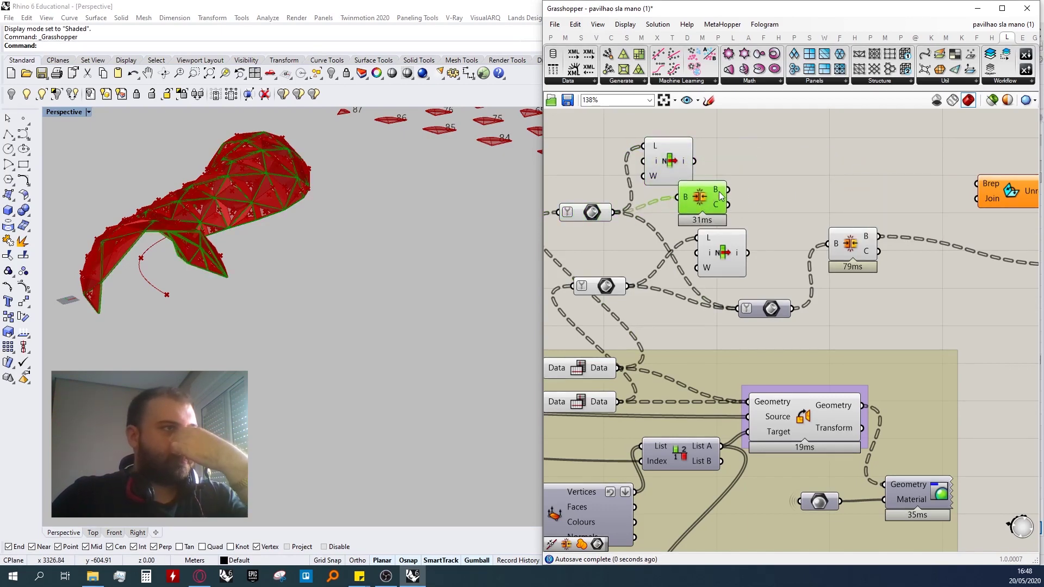
mouse_move(718, 195)
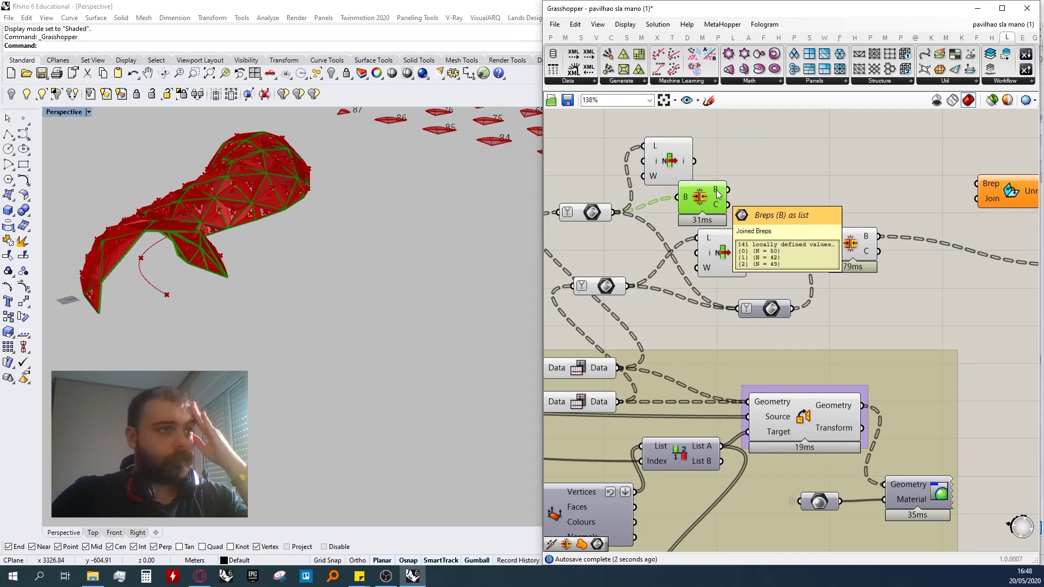
- Place the upper List Item after the new Brep Join, connect it to the joined Breps output, and inspect the extracted piece
drag(707, 197, 765, 188)
drag(670, 165, 757, 141)
drag(758, 191, 714, 185)
click(774, 192)
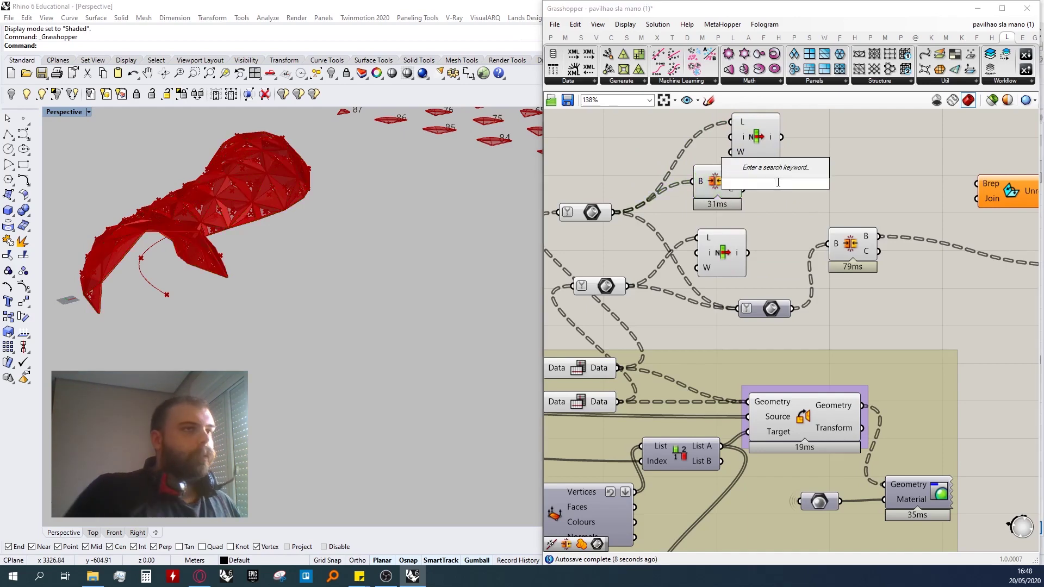
drag(759, 138, 811, 176)
right_drag(305, 220, 283, 228)
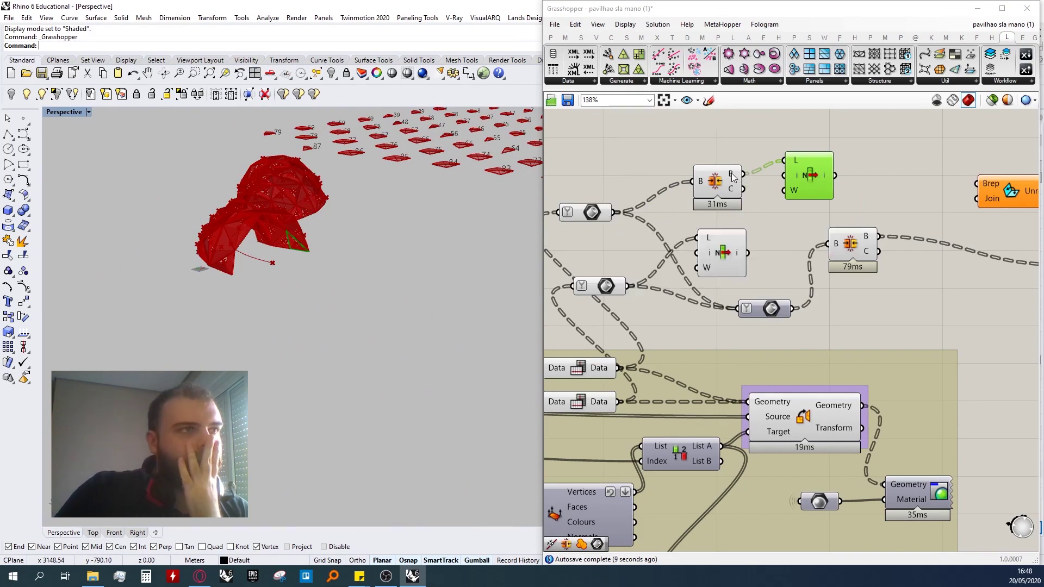
- Move the new Brep Join above the source parameters and bring the wider definition into view
mouse_move(734, 178)
scroll(734, 178, down, 2)
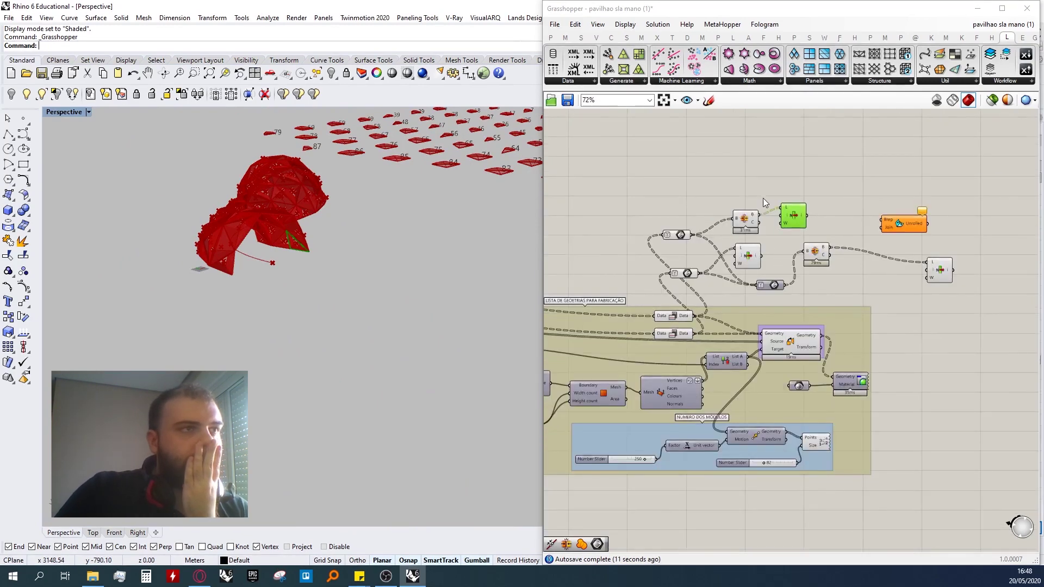
drag(746, 231, 713, 158)
double_click(753, 218)
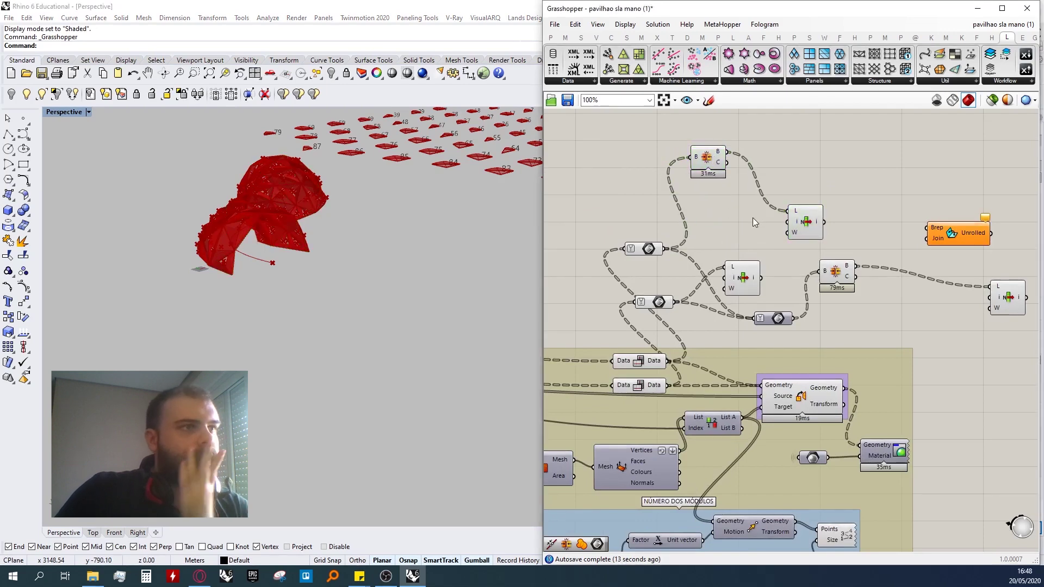
scroll(856, 293, down, 4)
scroll(834, 292, down, 2)
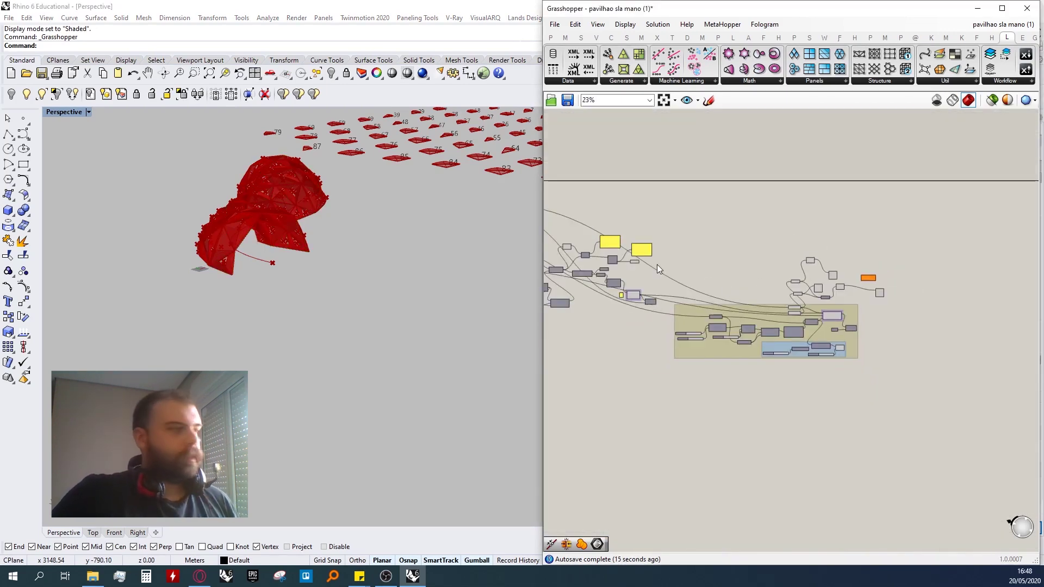
- Add a Geometry parameter near the ruled surface component and connect the Surface output to it
scroll(782, 302, up, 3)
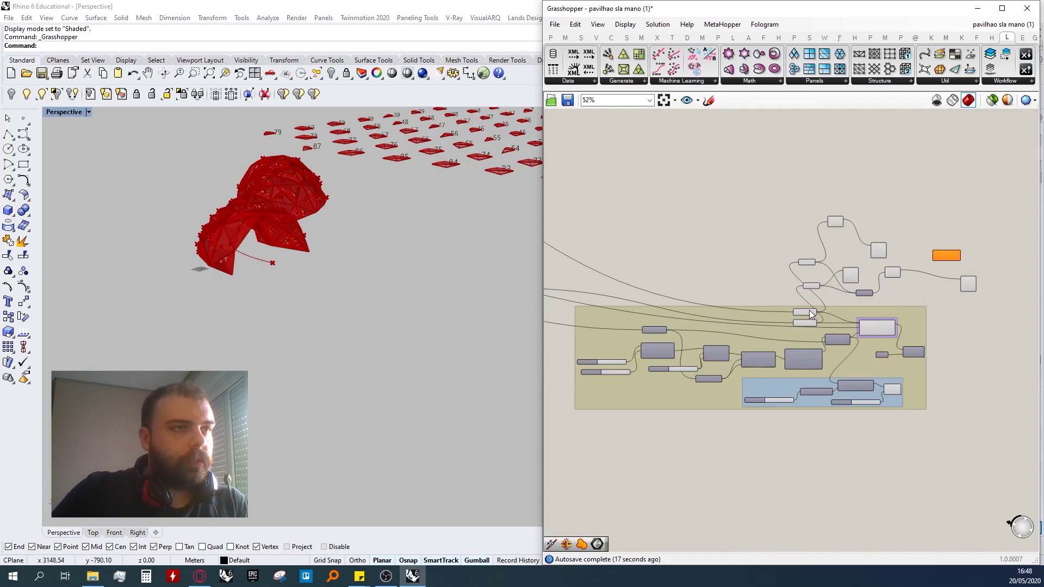
click(808, 310)
scroll(700, 262, down, 5)
scroll(760, 228, up, 7)
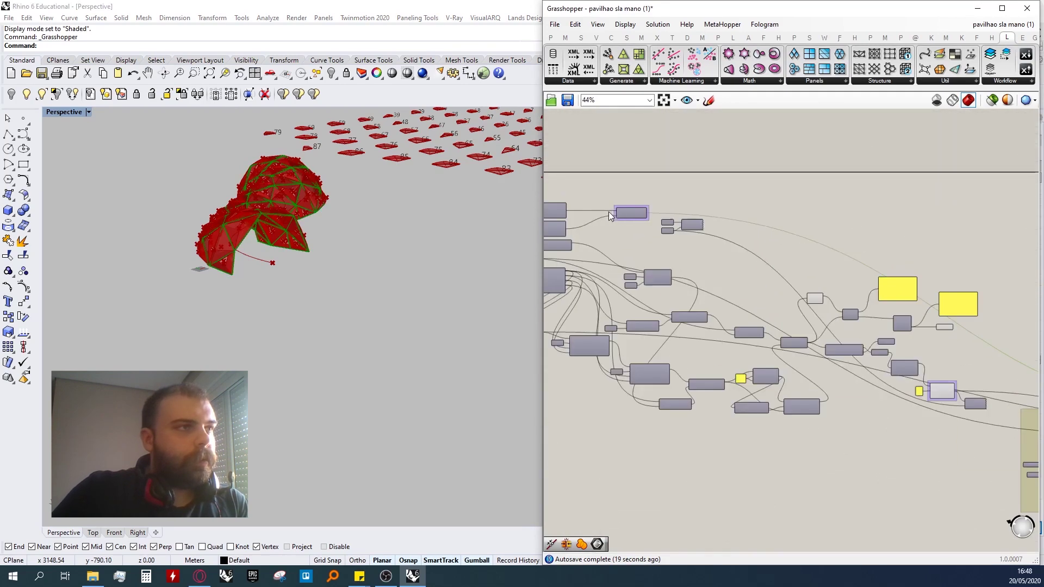
middle_click(721, 199)
click(740, 175)
double_click(722, 200)
double_click(791, 164)
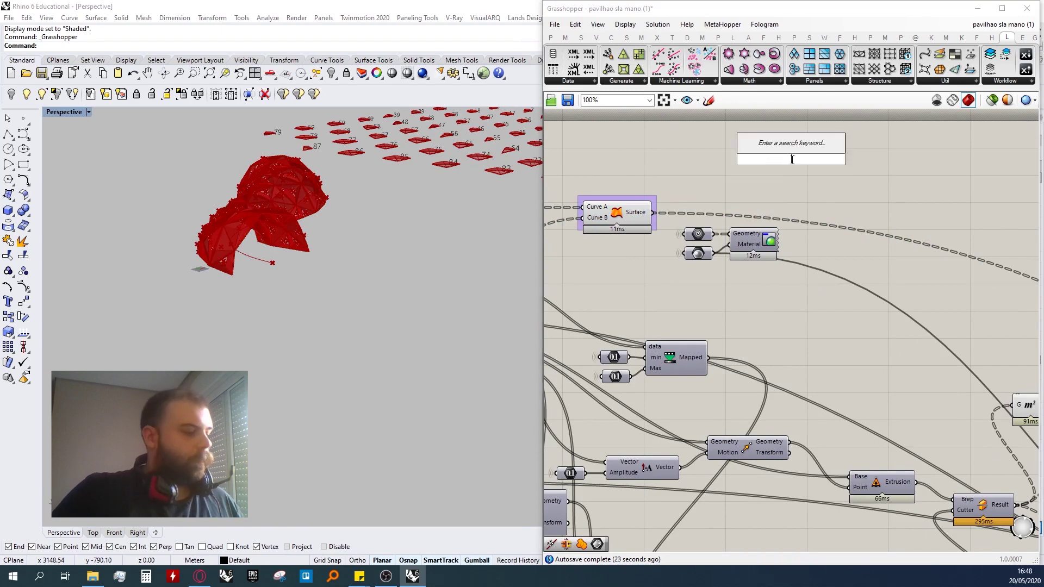
text(geome)
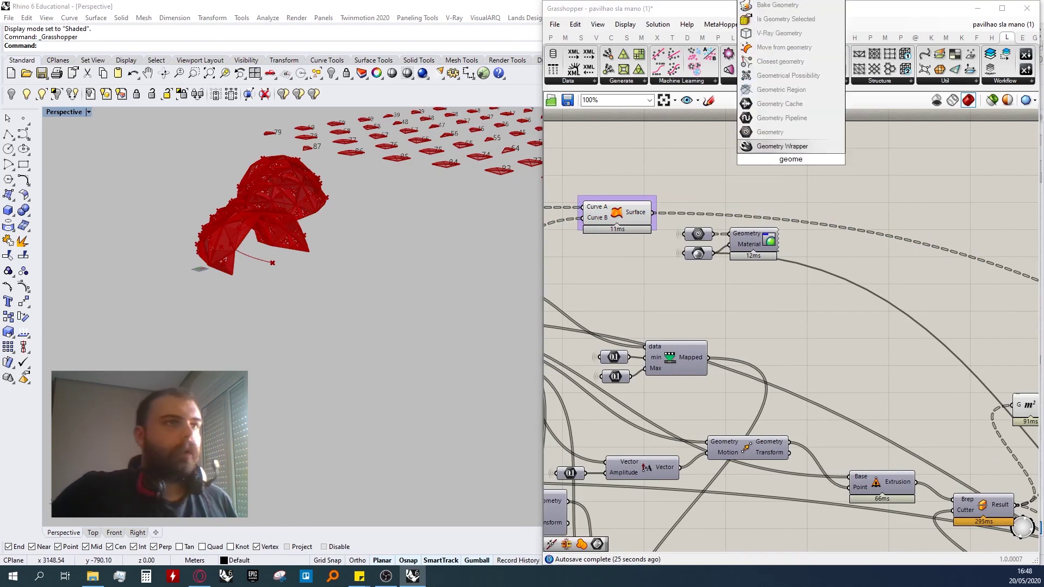
click(770, 131)
mouse_move(640, 213)
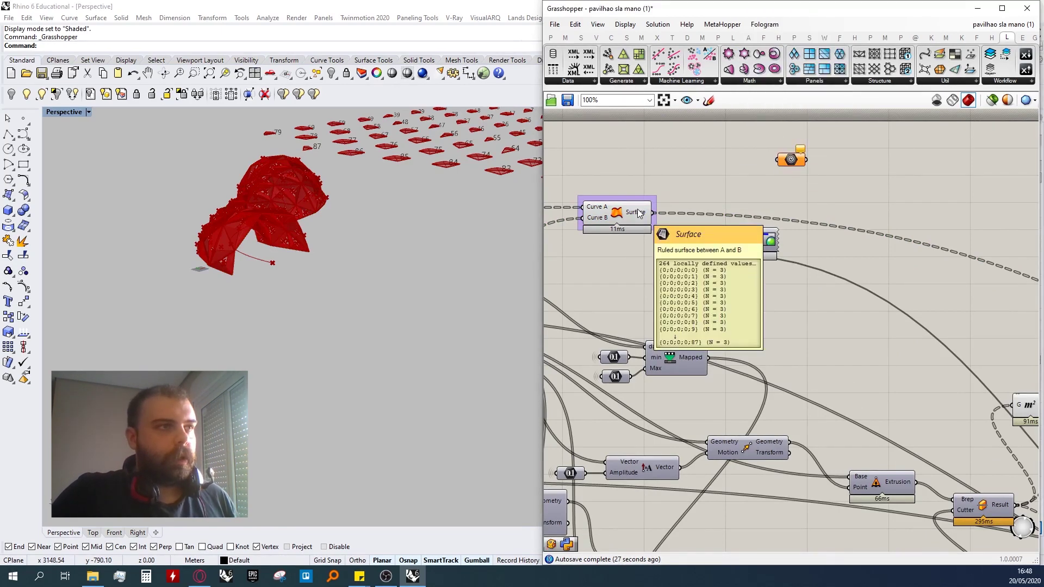
drag(652, 212, 803, 321)
- Place the Geometry parameter above the LISTA DE GEOETRIAS PARA FABRICAÇÃO group and duplicate it below
scroll(670, 198, down, 8)
scroll(819, 244, up, 9)
key(ctrl+c)
key(ctrl+v)
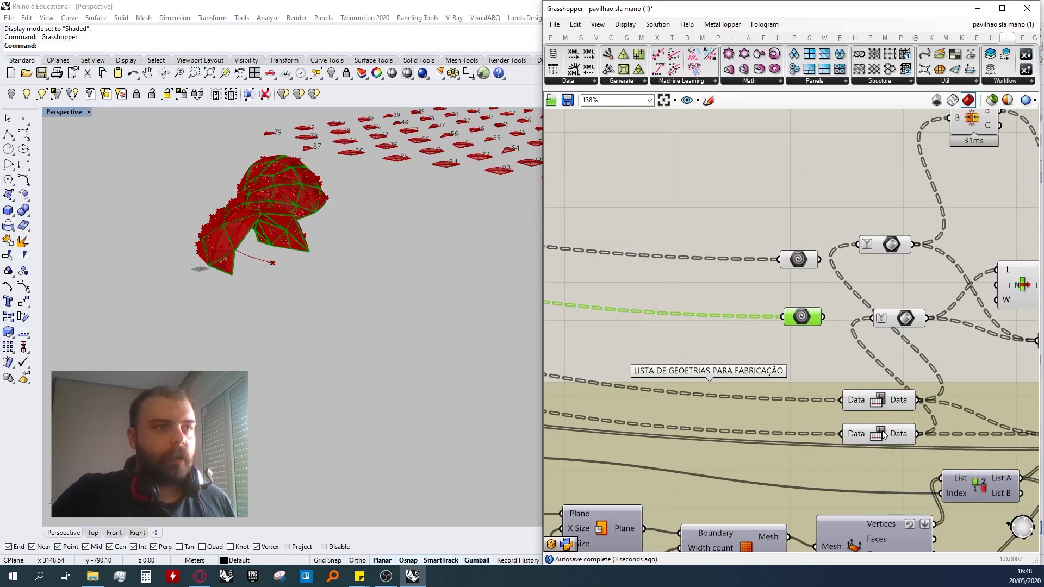
- Trace the group's lower Data input to its source and connect that culled List output to the duplicate Geometry parameter
click(896, 433)
scroll(959, 375, down, 8)
scroll(738, 374, up, 6)
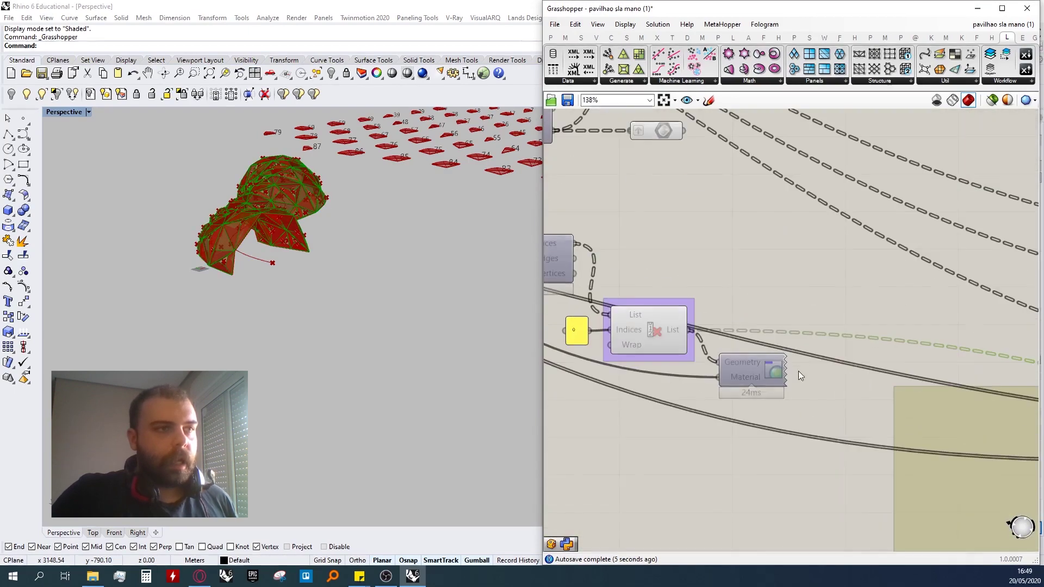
scroll(683, 328, down, 4)
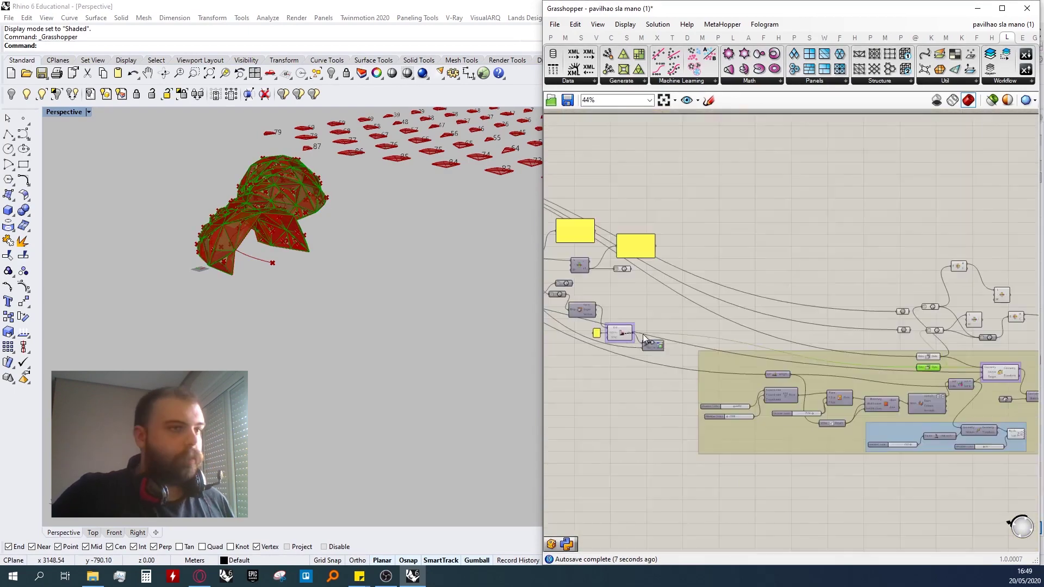
scroll(862, 326, up, 6)
drag(862, 325, 769, 315)
scroll(769, 315, down, 7)
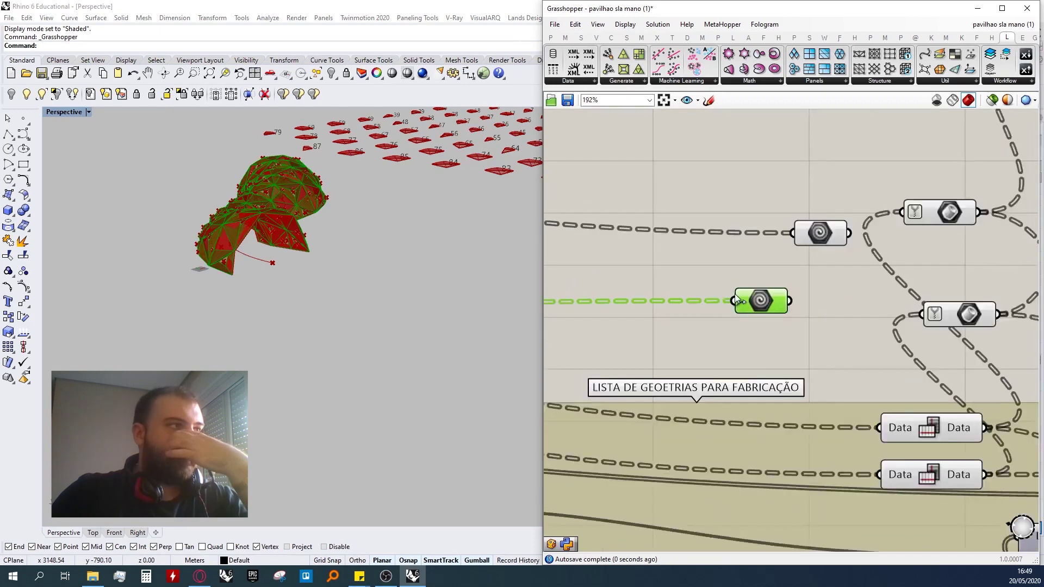
- Rearrange the two Geometry parameters and feed the upper one into the existing Brep Join
scroll(894, 203, up, 2)
drag(737, 304, 714, 236)
click(771, 214)
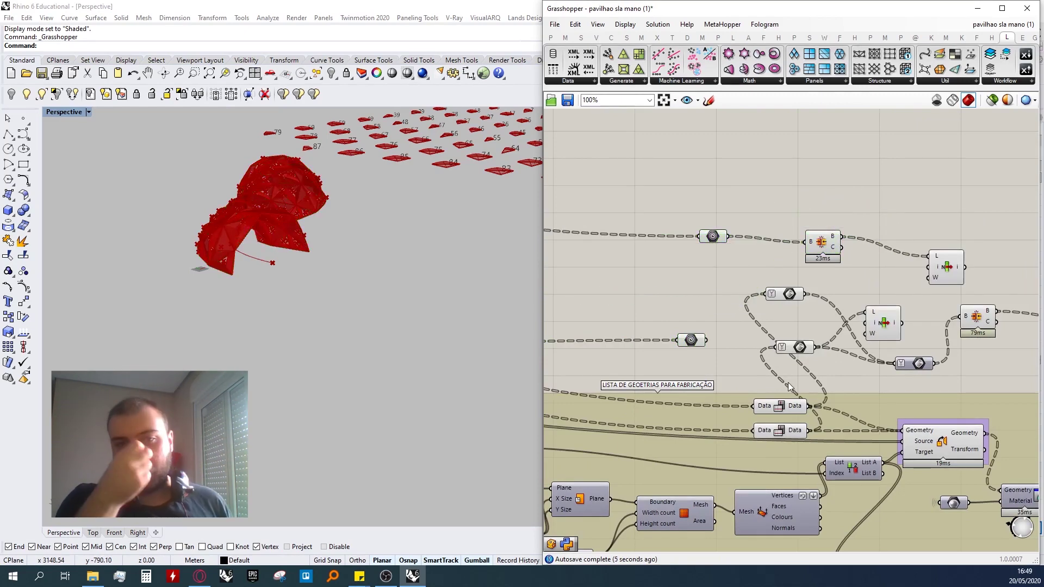
- Duplicate the Brep Join for the lower branch, feed it from the lower Geometry parameter, and space out the nearby components
drag(791, 299, 805, 370)
drag(797, 325, 806, 349)
click(817, 244)
alt+drag(829, 250, 789, 289)
click(717, 348)
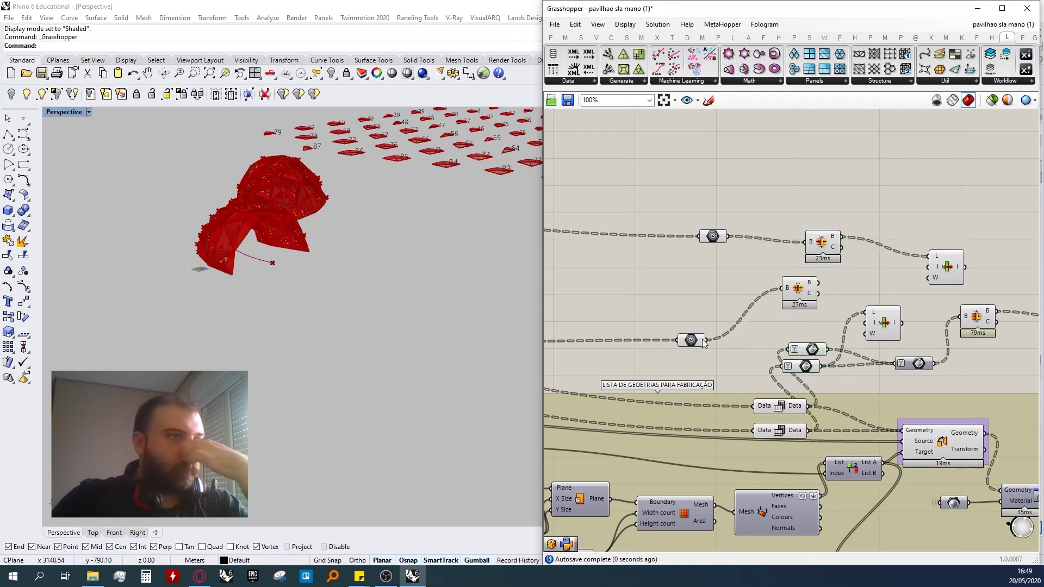
mouse_move(703, 341)
drag(699, 341, 711, 299)
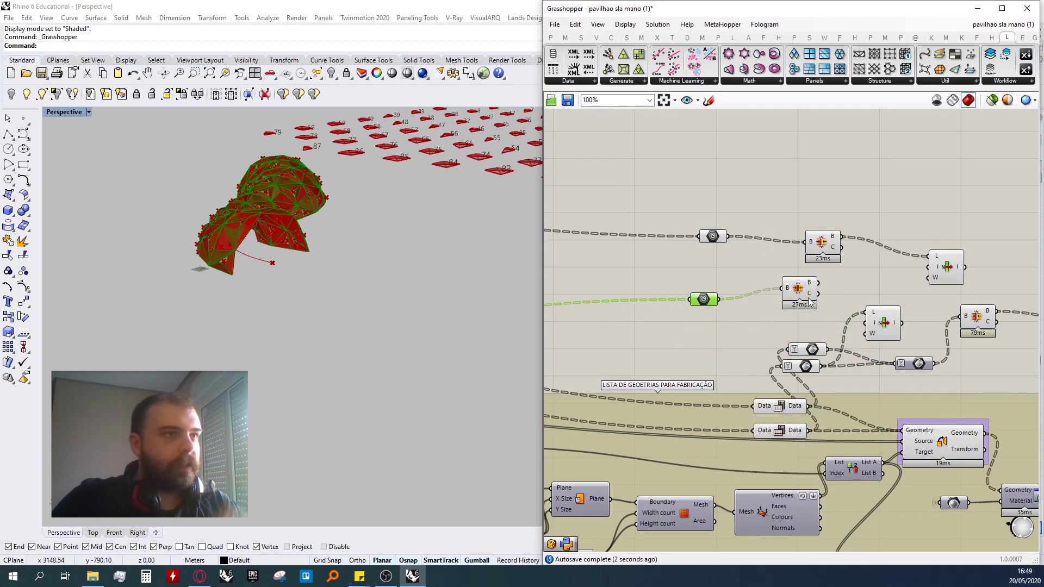
drag(805, 290, 795, 293)
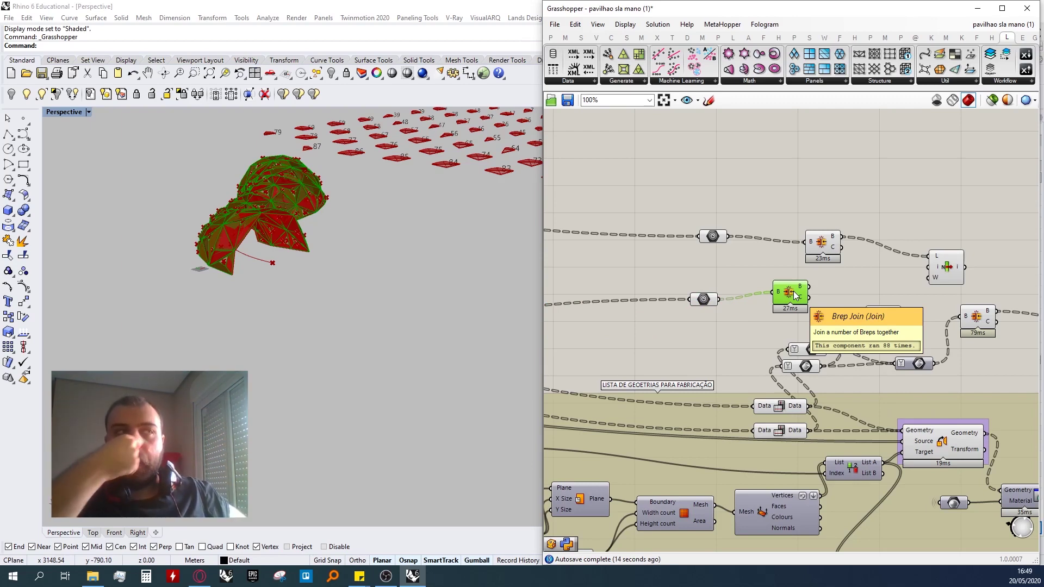
- Check the Brep Join components in the viewport preview and shift the lower branch's Join beneath the upper one
scroll(680, 250, down, 3)
scroll(864, 283, up, 4)
click(855, 318)
drag(855, 318, 851, 321)
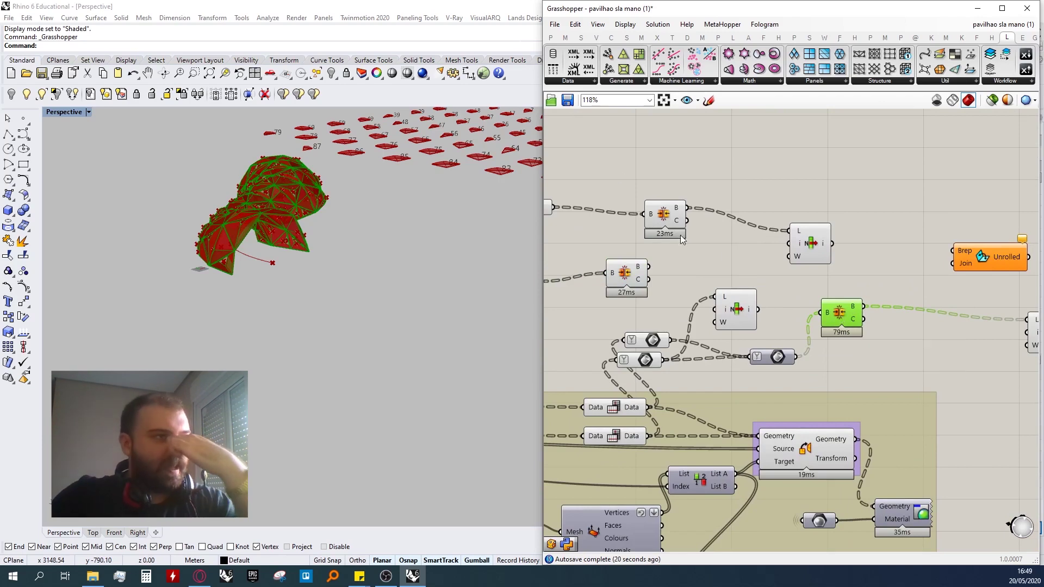
scroll(605, 176, down, 3)
right_drag(605, 176, 674, 209)
scroll(673, 210, up, 4)
drag(707, 323, 733, 321)
click(765, 262)
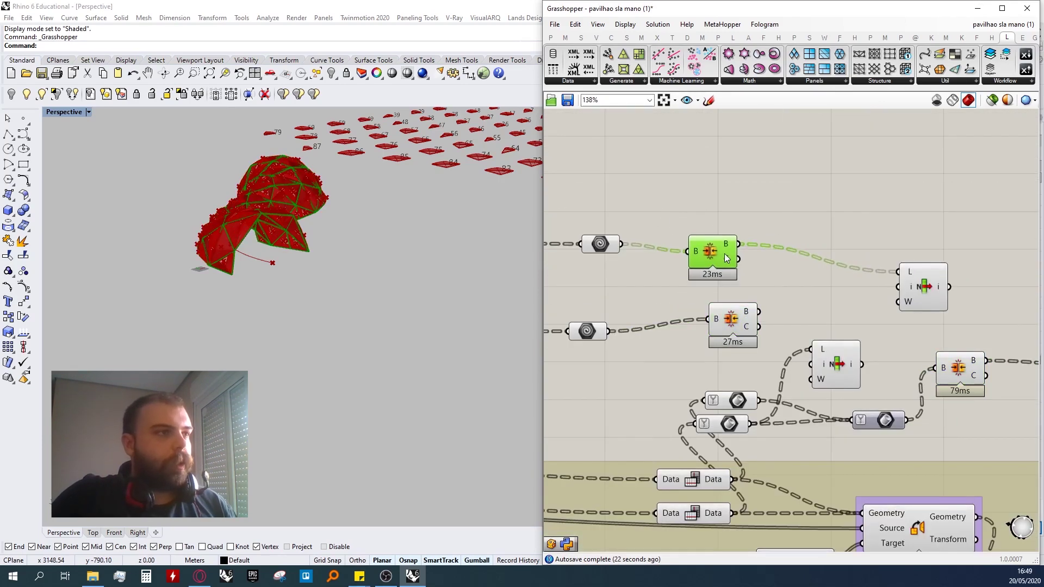
- Delete the two old simplified parameters fed by the fabrication group's Data components
scroll(755, 244, down, 2)
scroll(675, 256, up, 1)
drag(815, 401, 759, 348)
key(Delete)
click(661, 312)
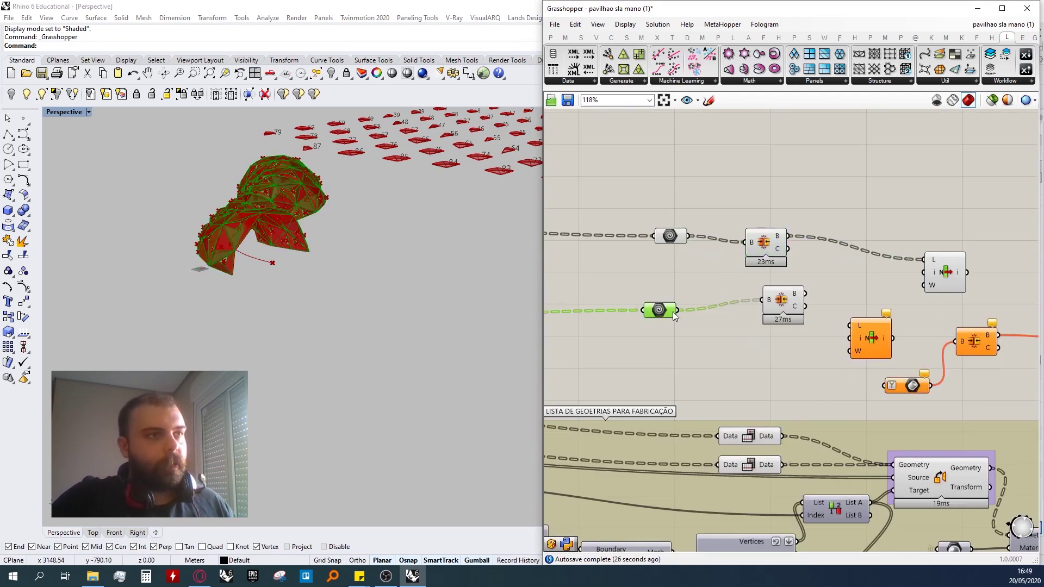
- Delete the disconnected List Item and the leftover simplified parameter, then line up the two branches' Brep Joins
scroll(694, 315, down, 2)
click(777, 304)
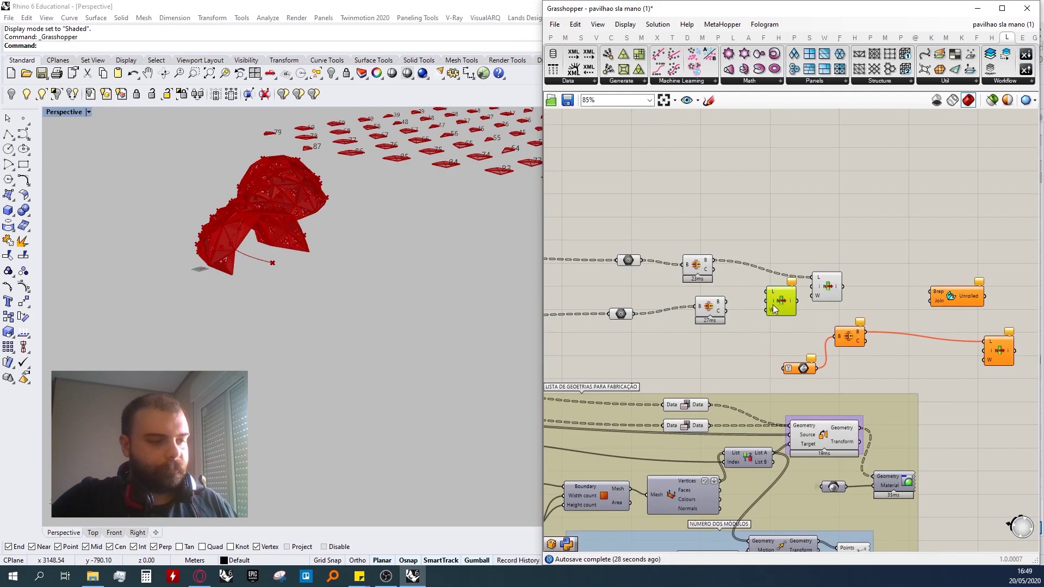
key(Delete)
drag(805, 368, 794, 332)
key(Delete)
drag(717, 313, 693, 323)
drag(698, 279, 696, 277)
double_click(772, 324)
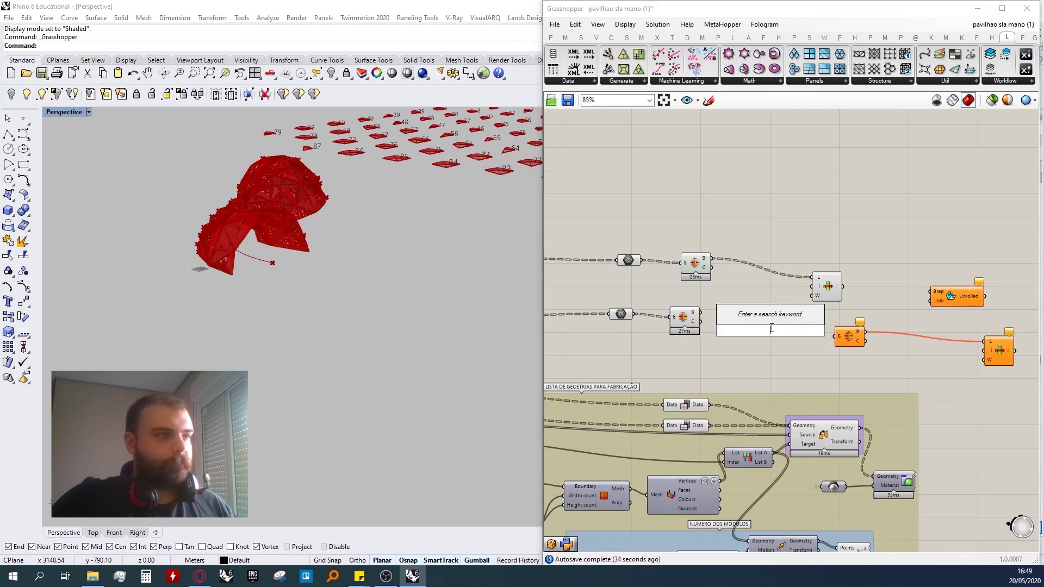
text(brep)
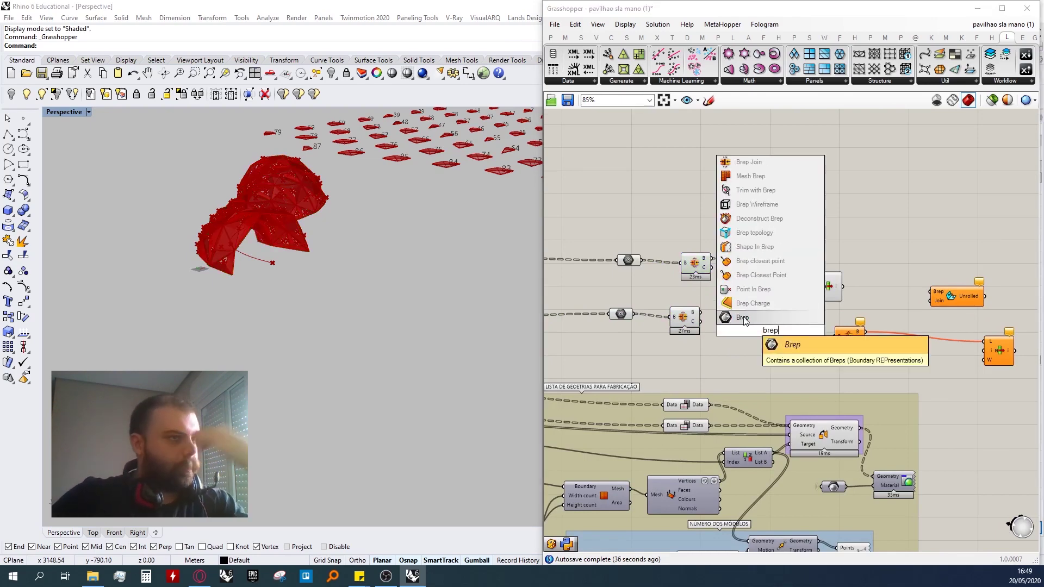
click(698, 296)
- Turn on Simplify for both Geometry parameters and respace the lower parameter and its Brep Join
scroll(699, 295, up, 2)
right_click(586, 245)
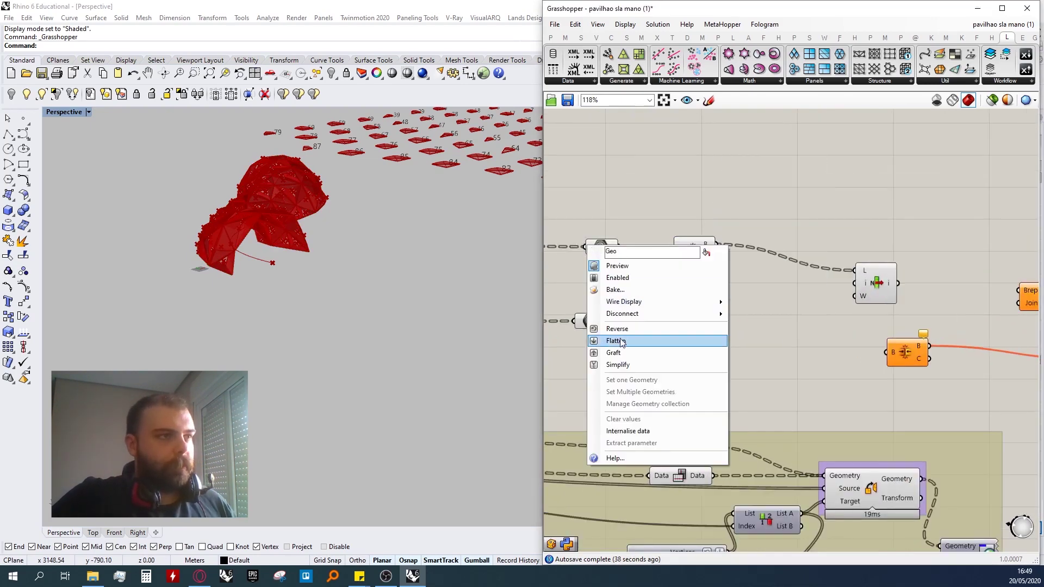
click(617, 363)
right_click(578, 322)
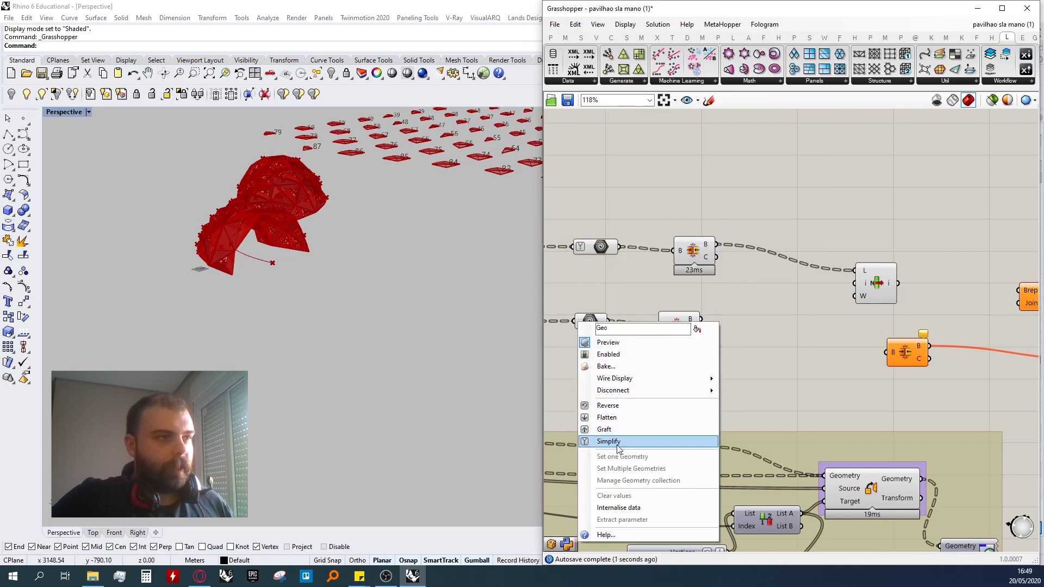
click(618, 441)
drag(671, 330, 748, 316)
drag(592, 325, 631, 324)
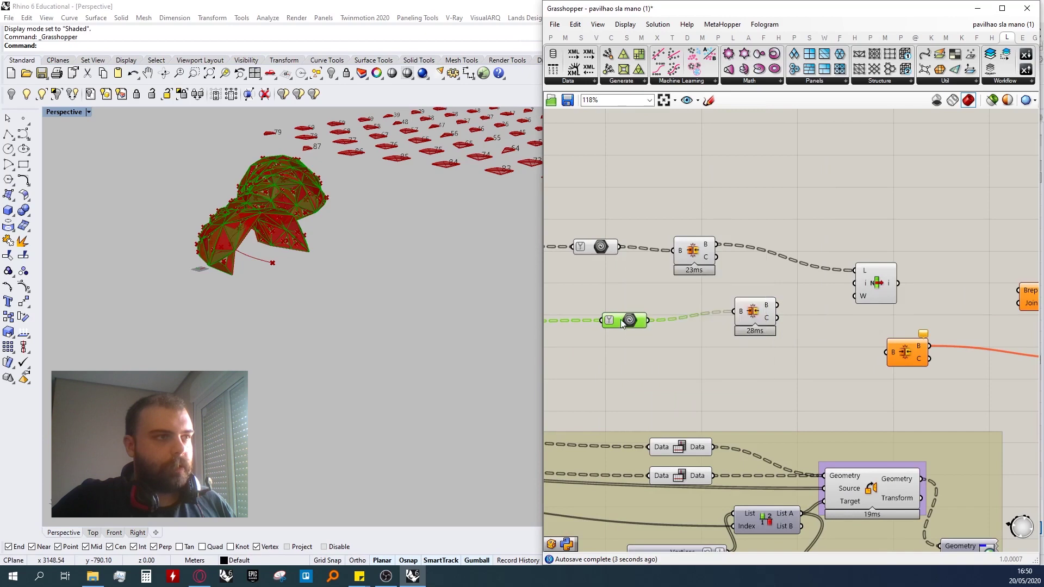
drag(622, 318, 596, 314)
- Add a copied Geometry parameter between the branches, without Simplify, that collects both simplified Geometry parameters
click(625, 251)
alt+drag(598, 249, 637, 289)
right_click(643, 289)
click(679, 407)
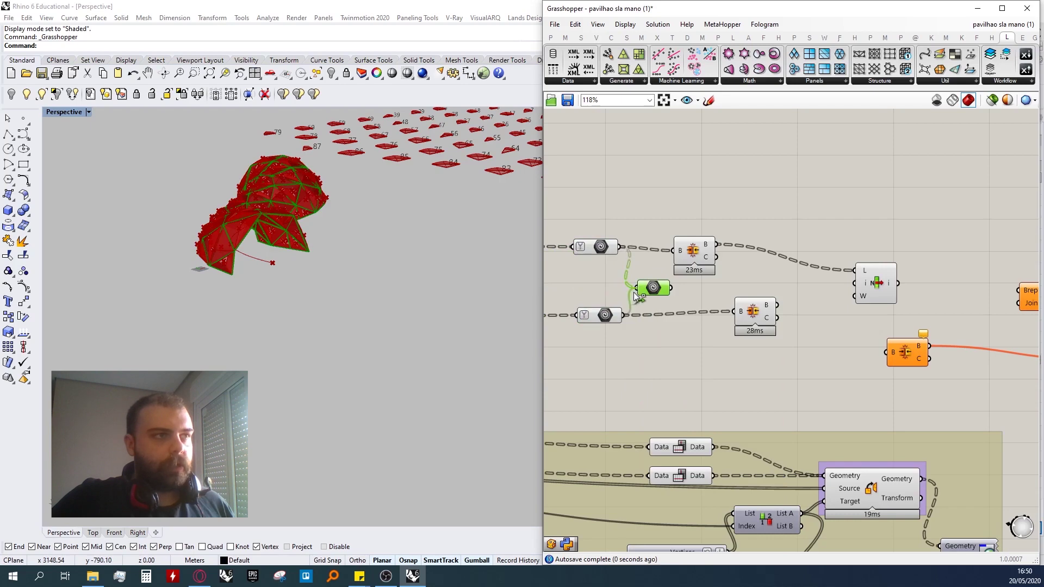
- Compare the combined Geometry parameter's data with the two source parameters and their geometry in the viewport
mouse_move(664, 292)
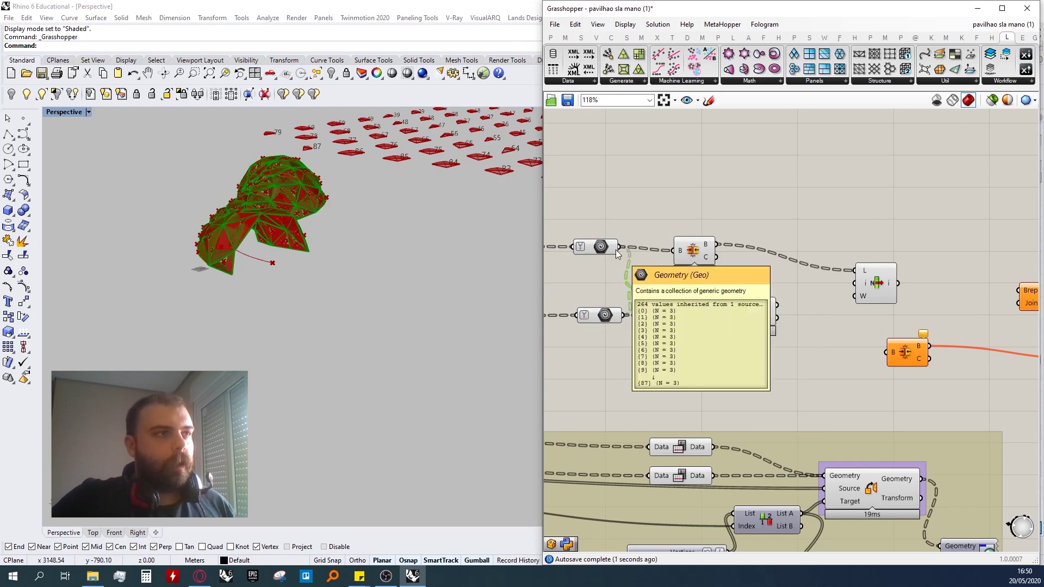
click(606, 248)
scroll(288, 220, up, 5)
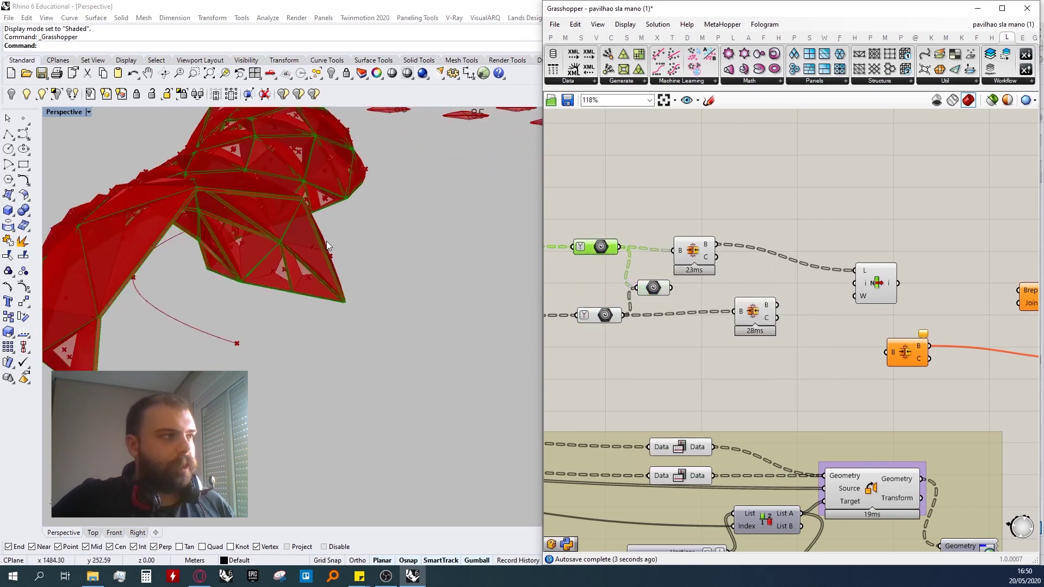
click(613, 318)
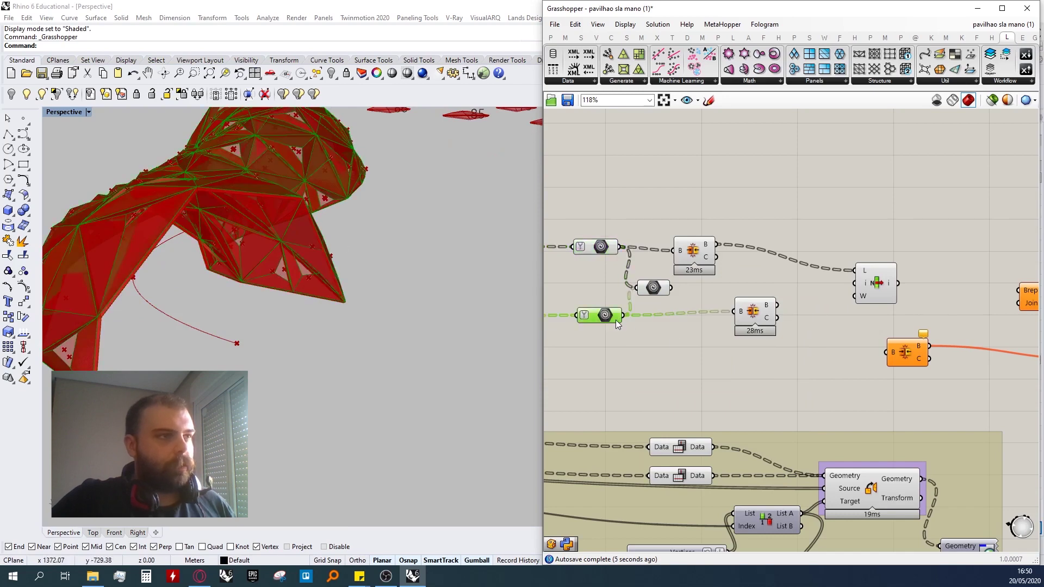
mouse_move(664, 290)
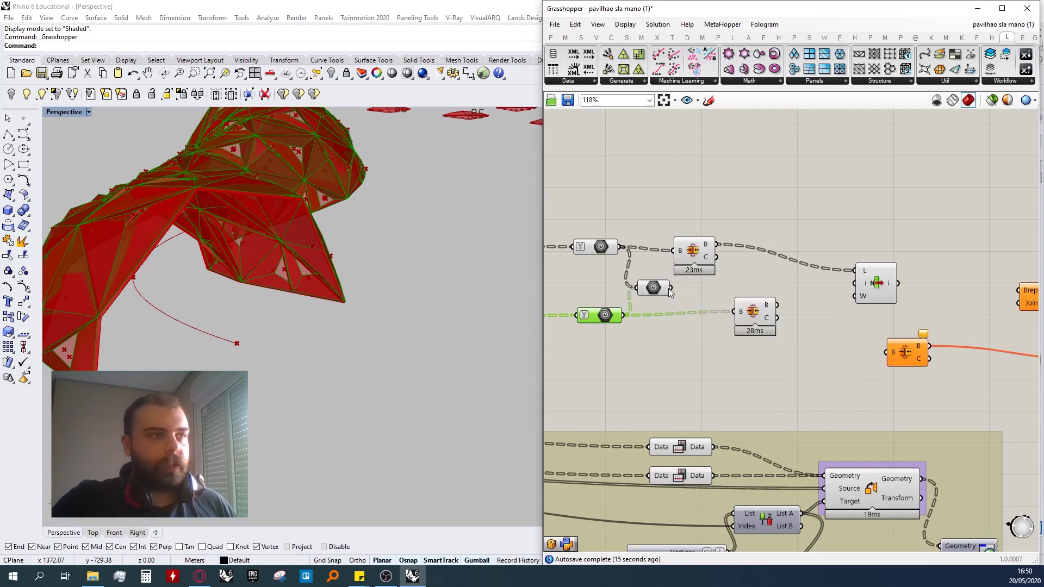
- Feed the combined Geometry parameter into the upper Brep Join, and delete its List Item and the lower Brep Join
drag(670, 289, 660, 291)
drag(675, 254, 719, 267)
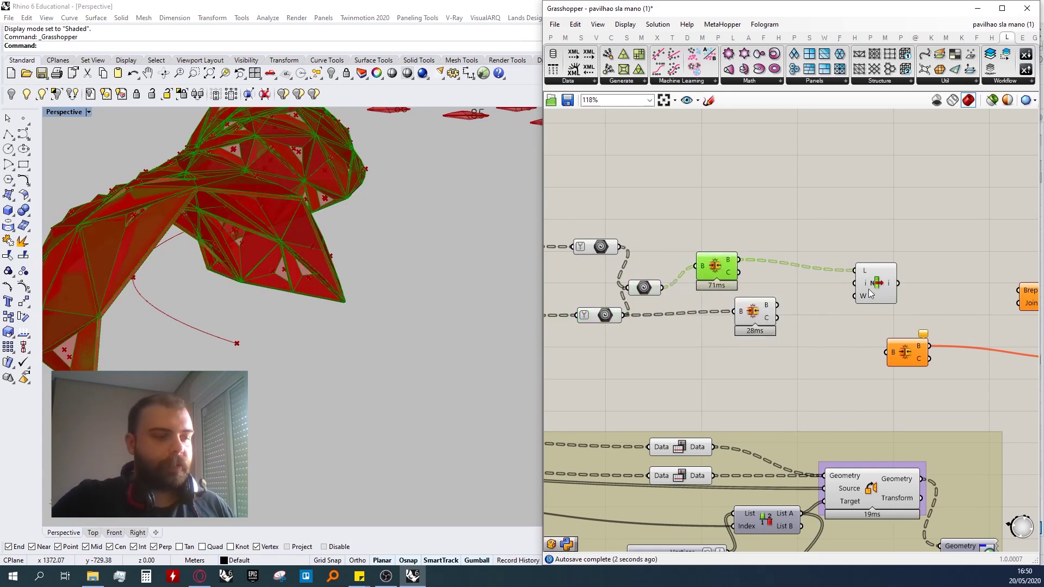
click(841, 295)
click(755, 321)
key(Delete)
- Connect the Brep Join's output to the unroll component's Brep input and place the unroll component closer to it
scroll(678, 305, down, 3)
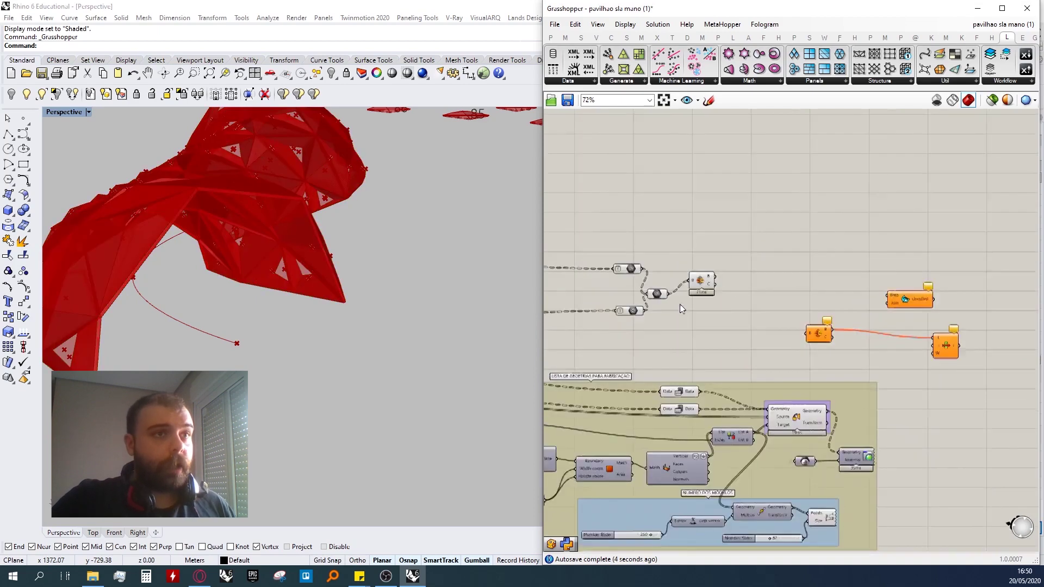
drag(684, 283, 908, 297)
click(801, 281)
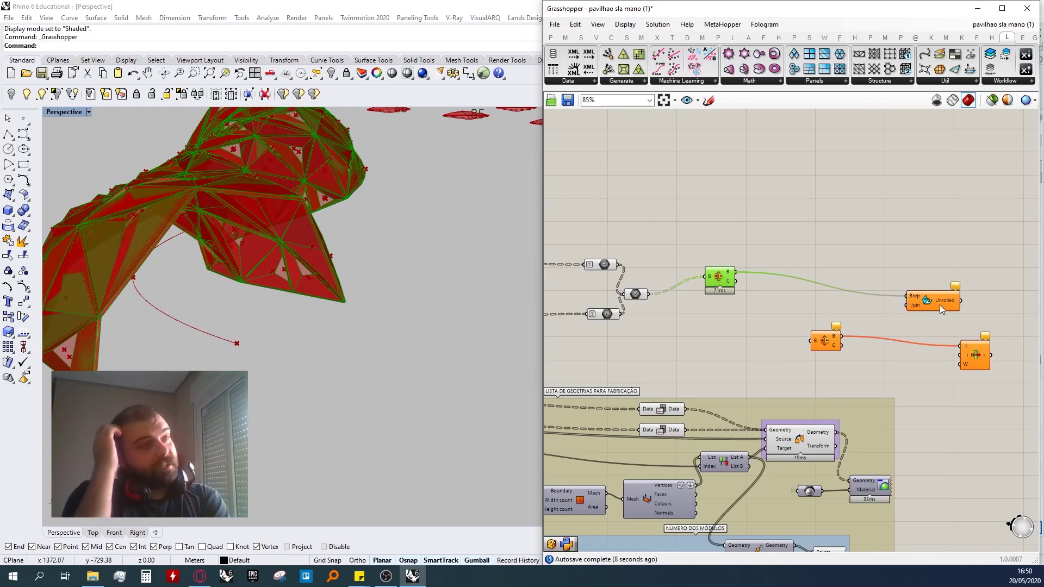
mouse_move(940, 304)
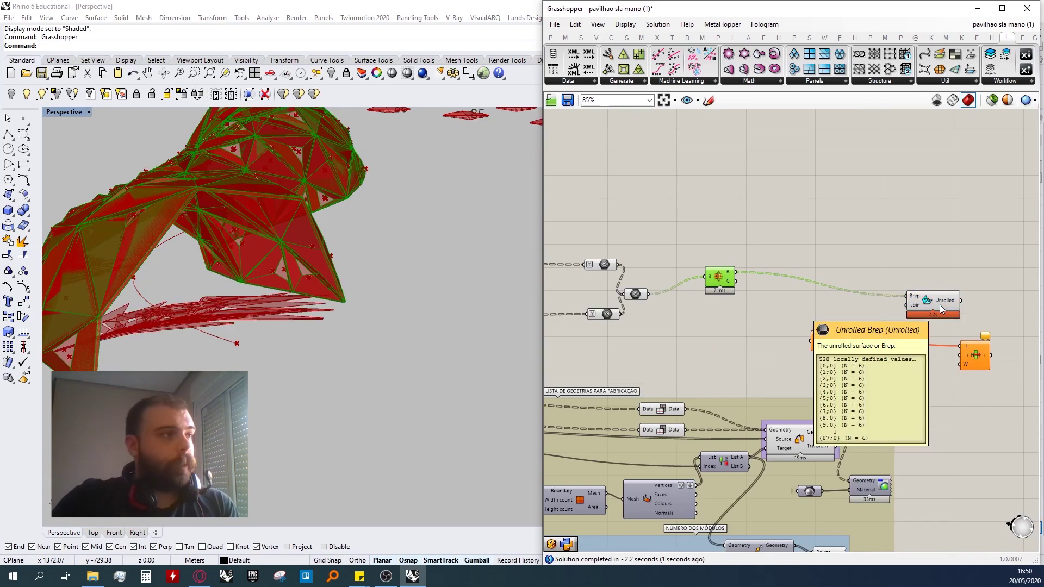
drag(940, 305, 847, 272)
- Examine the unrolled pieces beside the pavilion in the perspective view
scroll(252, 321, down, 3)
right_drag(252, 321, 252, 439)
scroll(252, 439, up, 3)
scroll(238, 344, up, 8)
scroll(239, 346, down, 8)
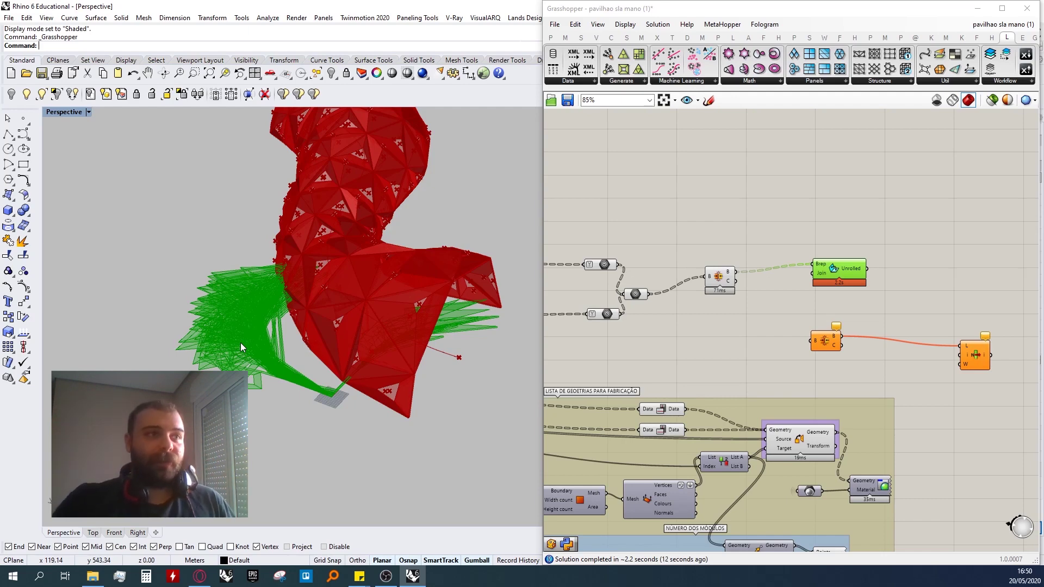
- Add a List Item component above the combined Geometry parameter and Brep Join
double_click(681, 205)
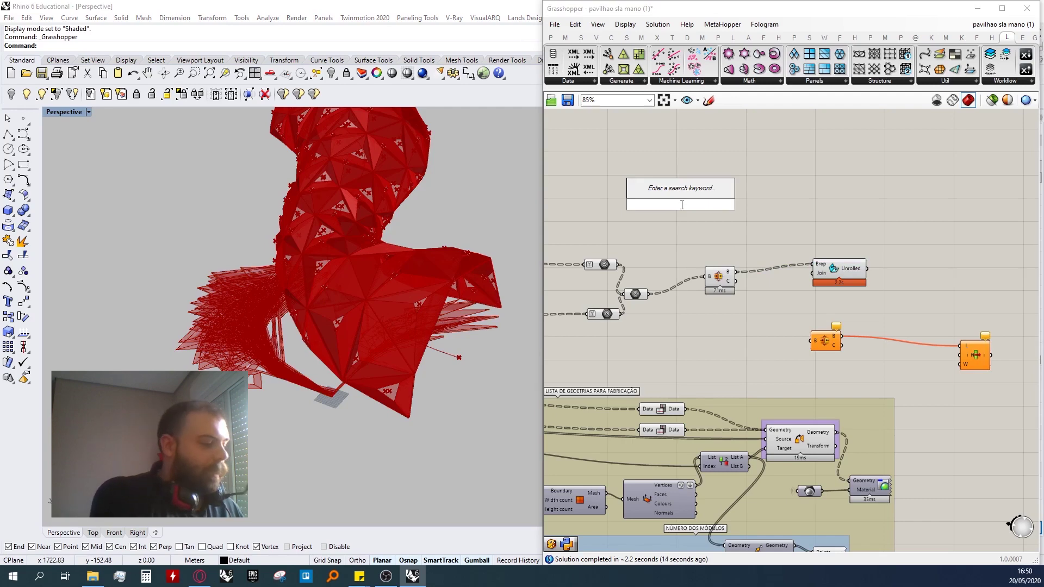
text(list item)
key(Return)
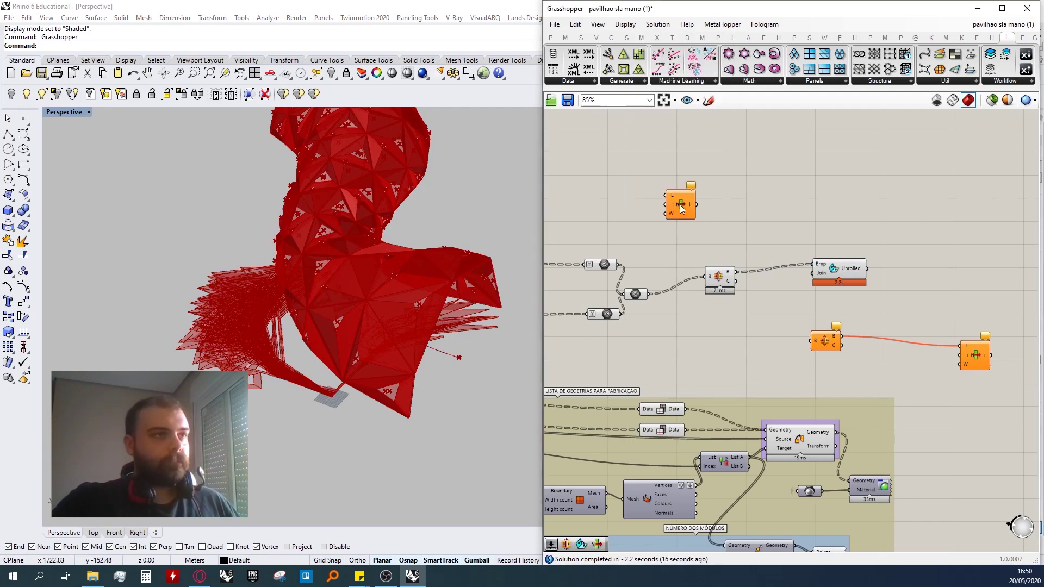
drag(684, 208, 697, 230)
scroll(666, 233, up, 2)
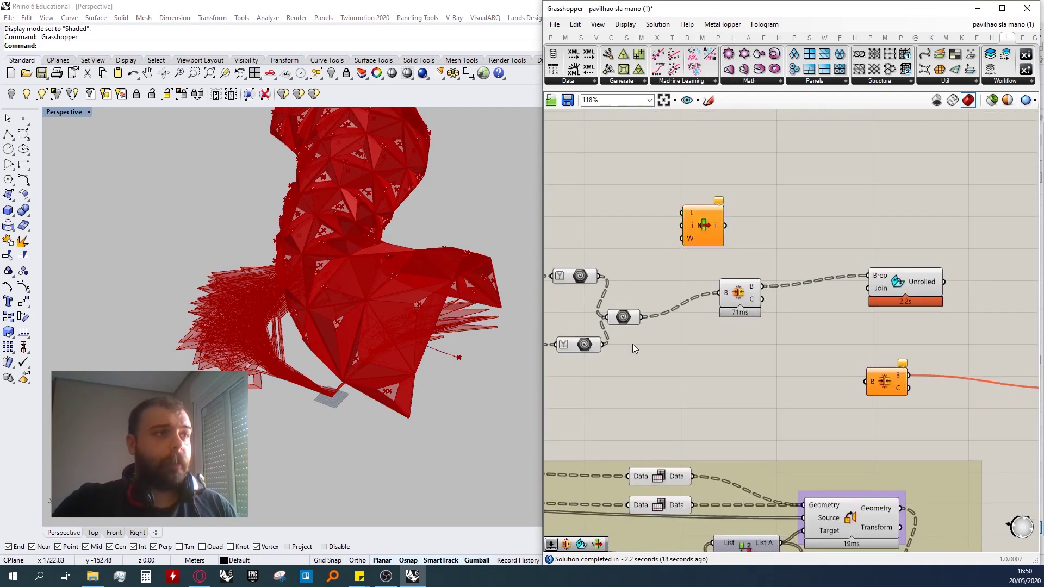
- Connect the combined Geometry parameter to the List Item's L input and flatten that input
click(634, 317)
drag(643, 318, 684, 213)
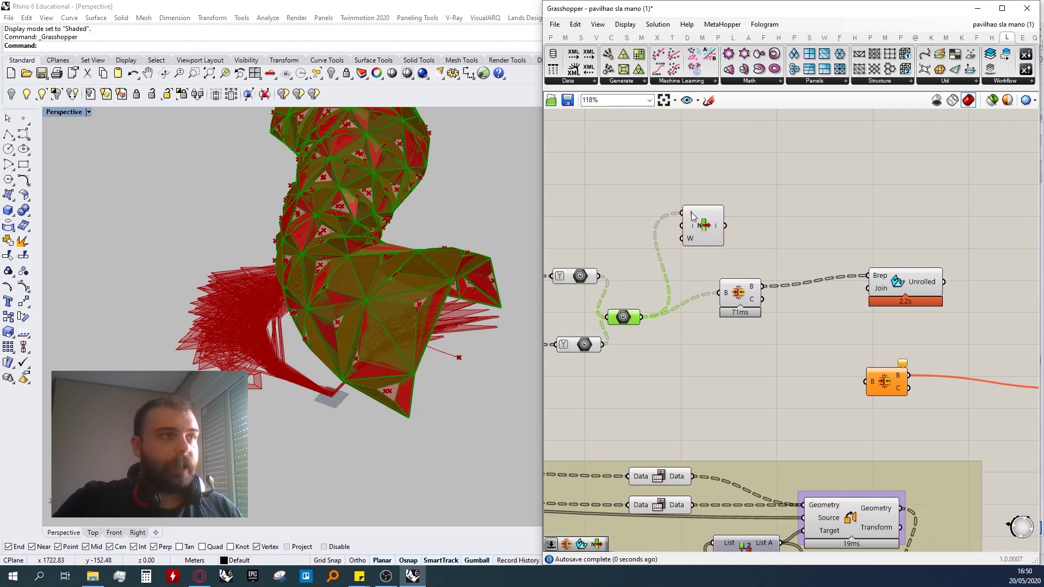
right_click(686, 213)
click(732, 295)
click(686, 239)
- Remove the flattening from the List Item's L input and reposition the component above the Brep Join
right_drag(424, 283, 454, 299)
scroll(290, 325, up, 3)
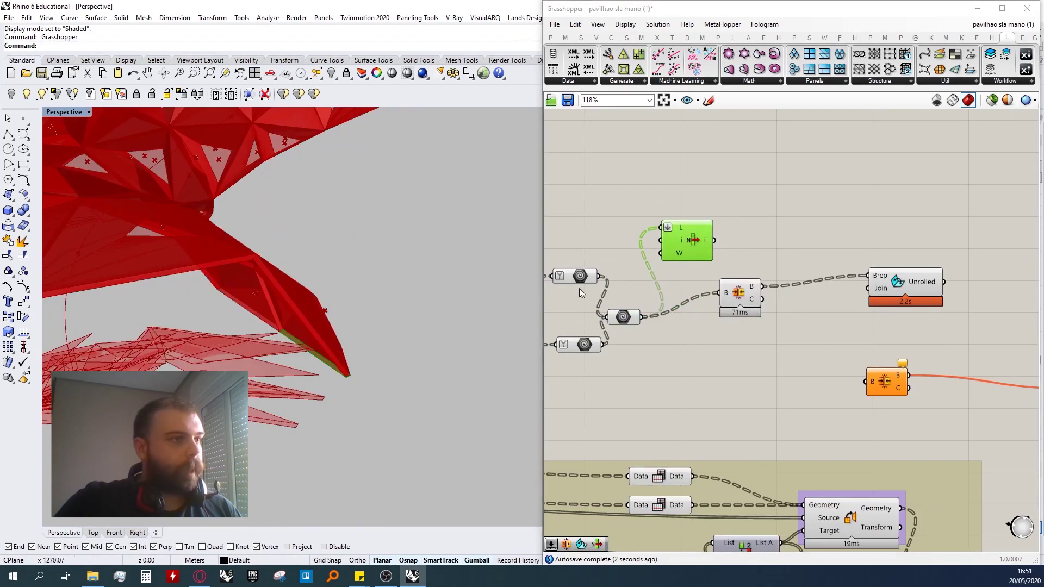
drag(684, 236, 728, 219)
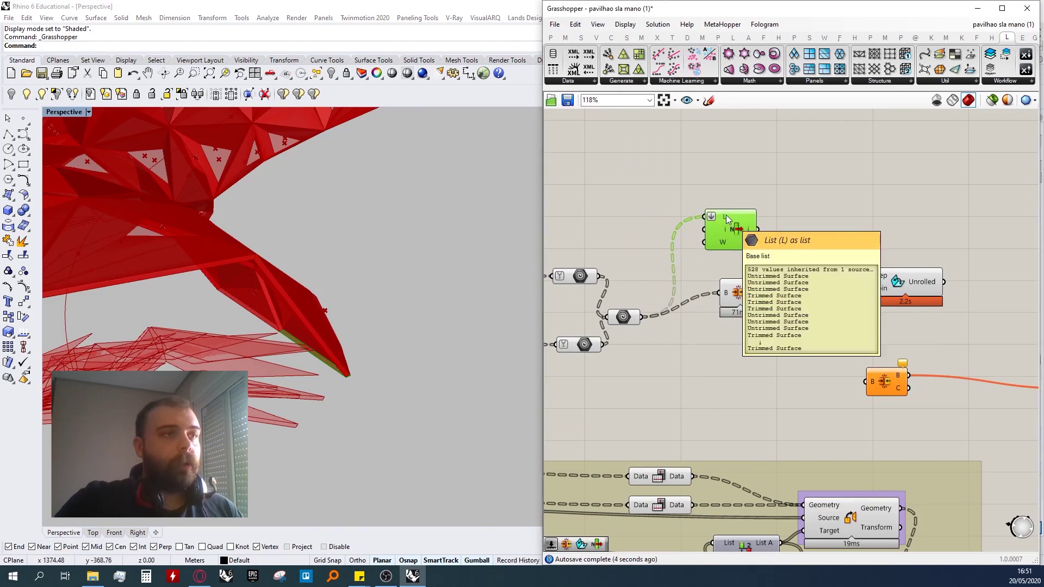
right_click(727, 215)
click(743, 296)
drag(710, 231, 688, 215)
click(745, 224)
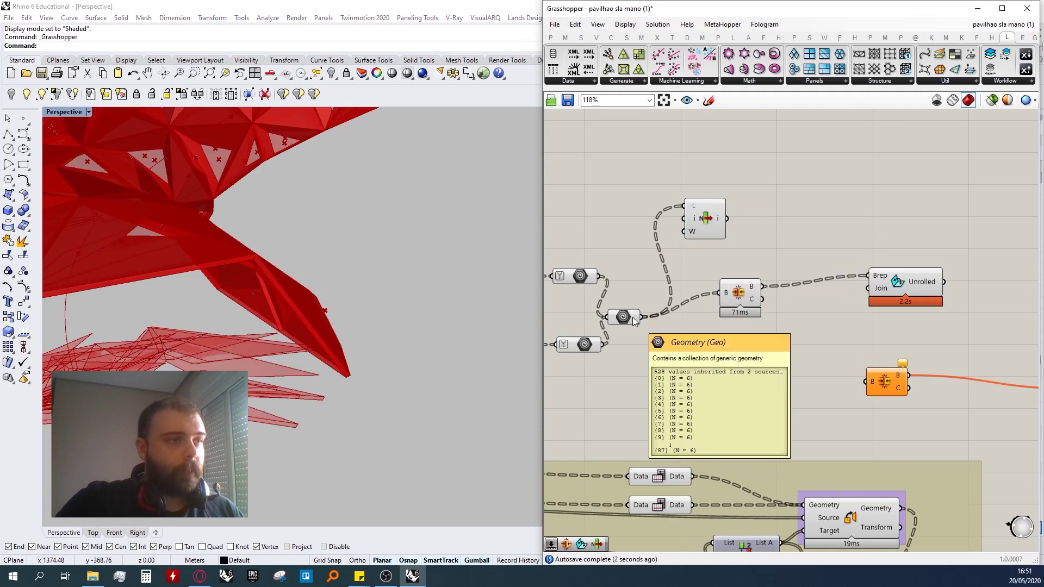
- Add an Explode Tree component beside the List Item and feed the combined Geometry parameter into its D input
double_click(763, 207)
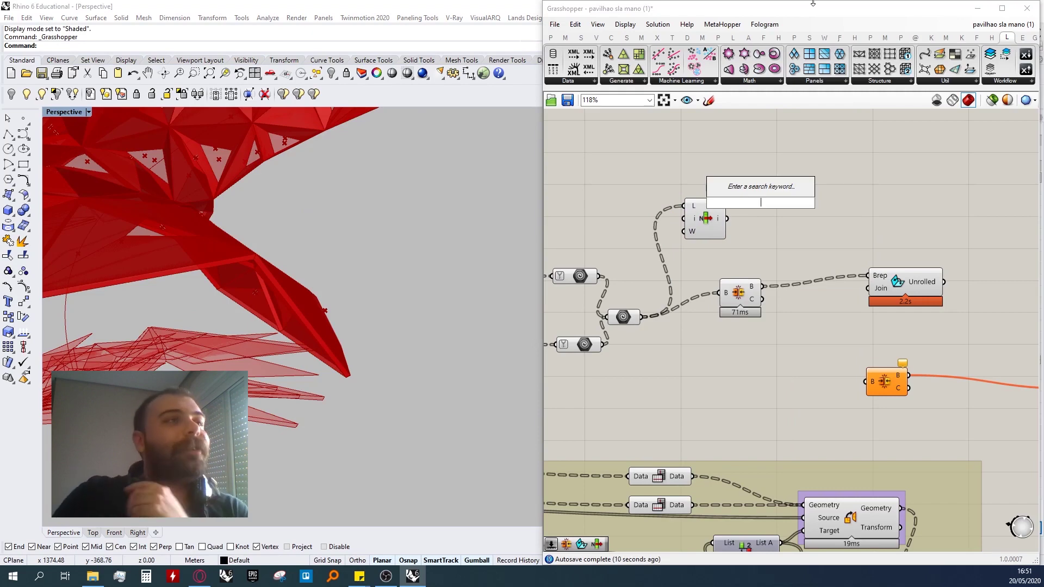
click(672, 37)
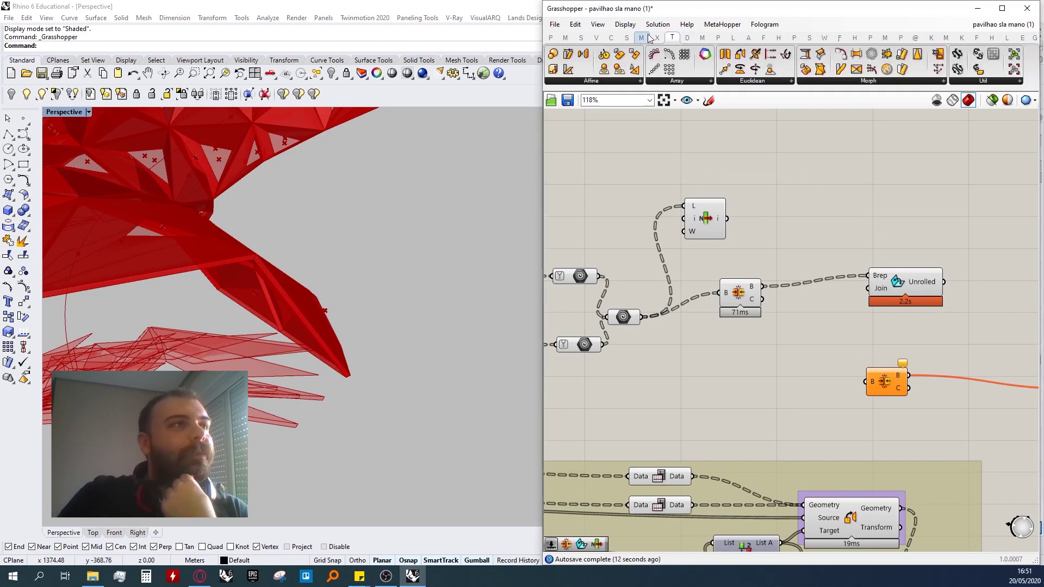
click(581, 38)
click(958, 82)
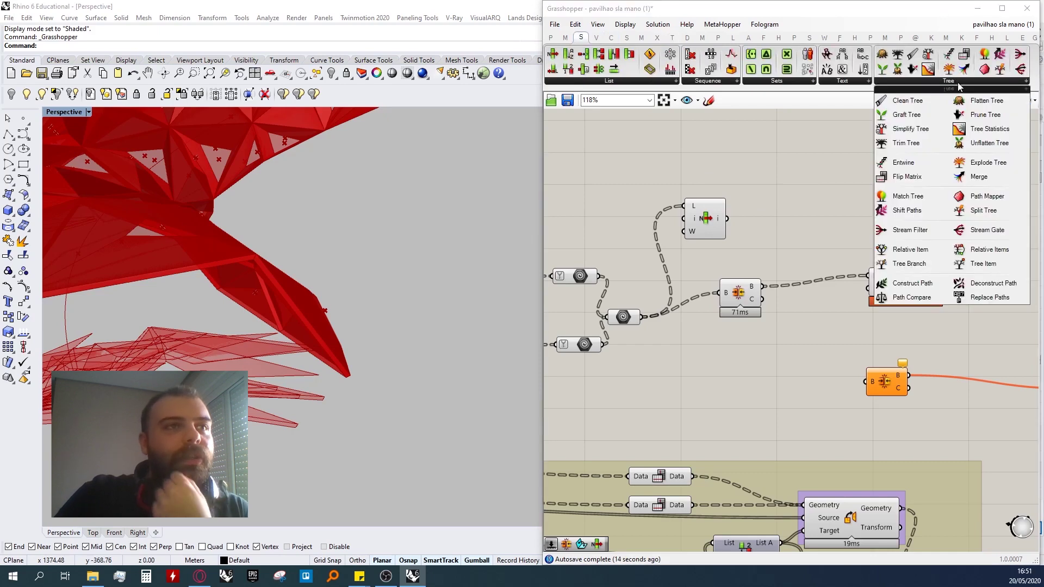
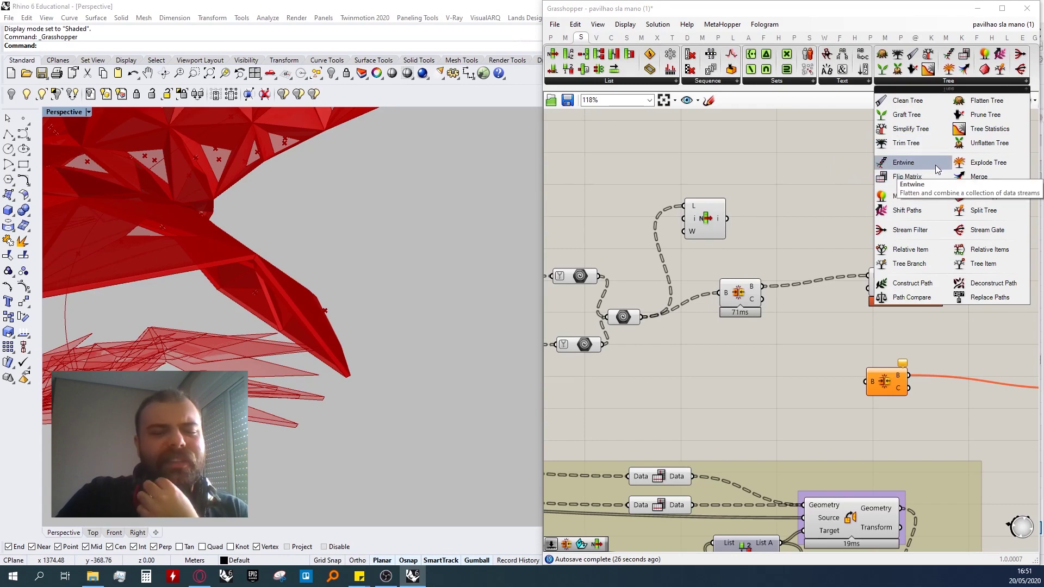
drag(982, 162, 777, 212)
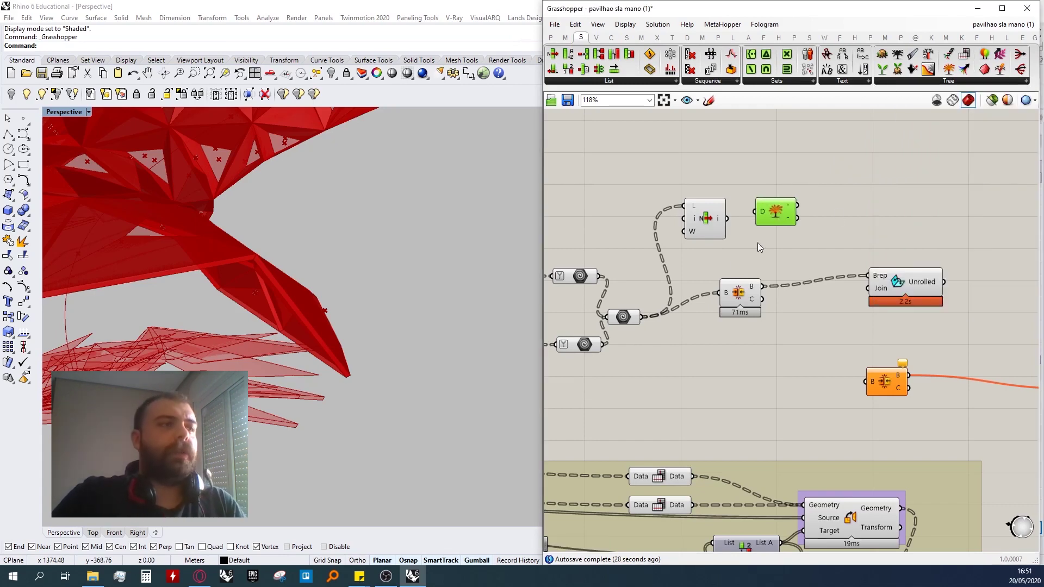
drag(647, 317, 616, 211)
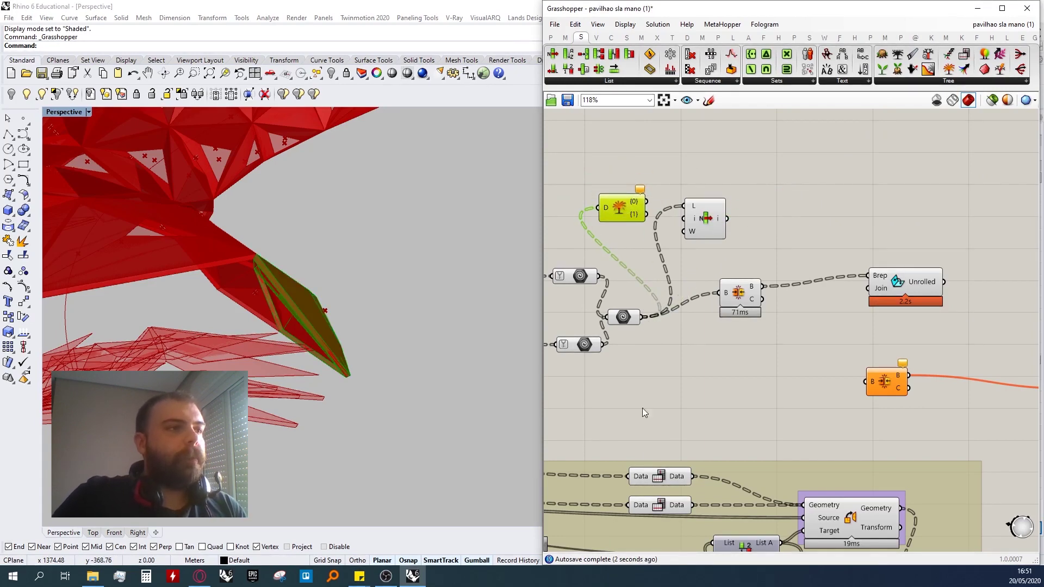
- Add a Param Viewer fed by the combined Geometry, switch it to the tree diagram and enlarge it
click(552, 37)
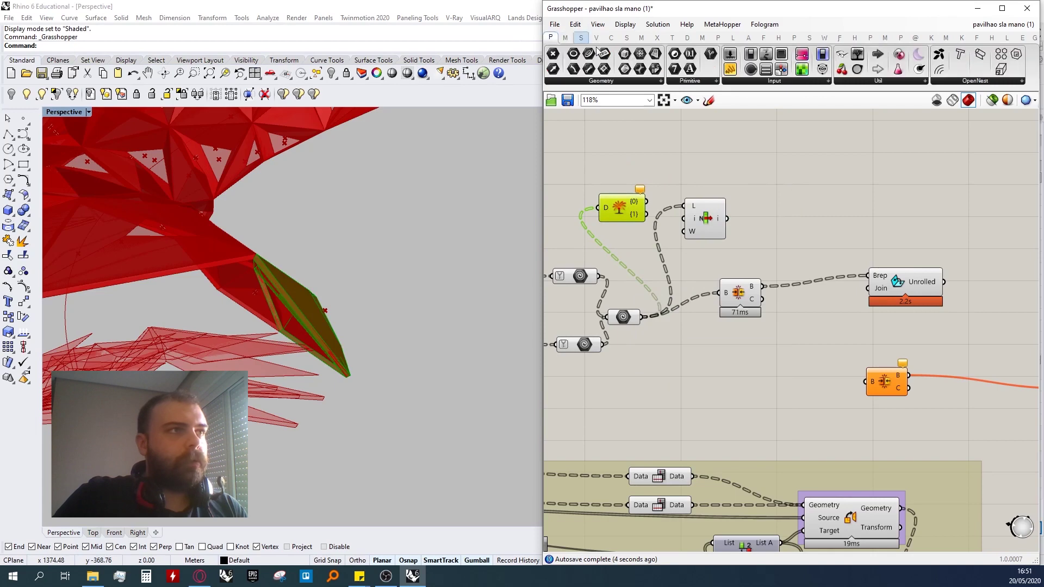
drag(869, 61, 799, 240)
drag(645, 319, 756, 217)
scroll(857, 200, down, 1)
double_click(838, 209)
scroll(887, 197, up, 4)
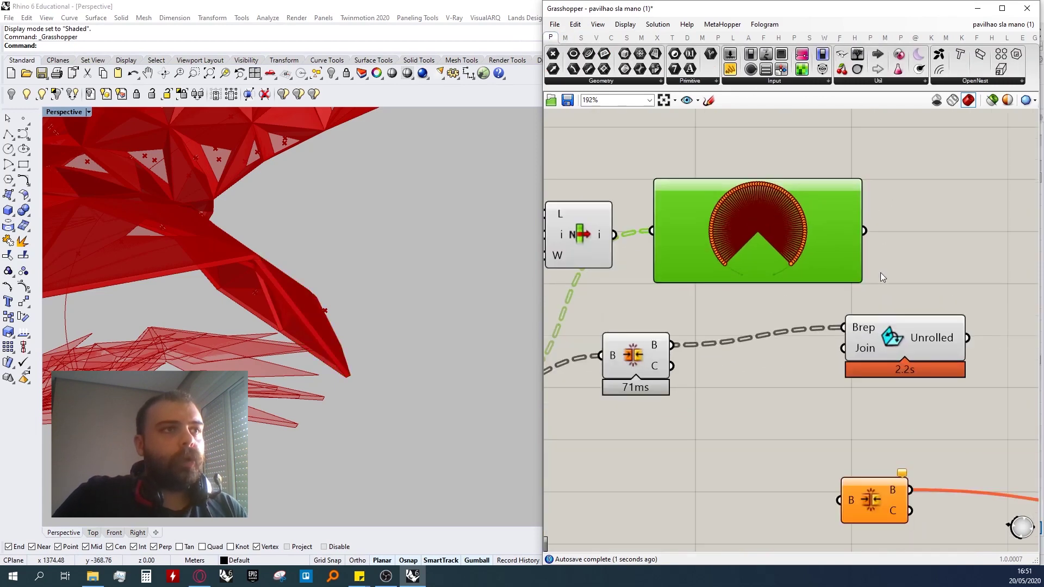
drag(861, 280, 1013, 401)
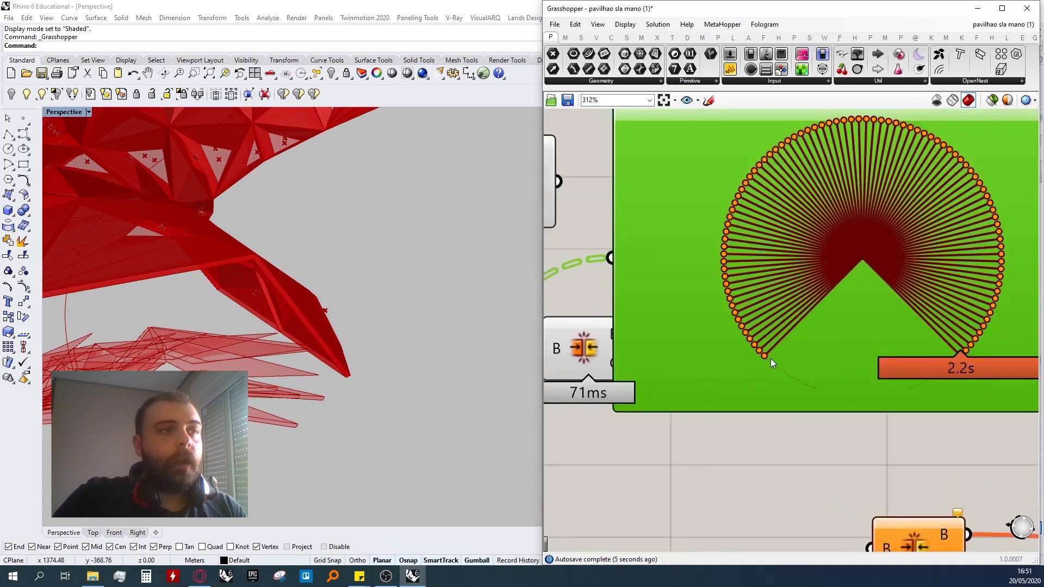
- Try matching the Explode Tree's outputs to all the geometry branches, and delete the resulting oversized component
scroll(856, 339, down, 3)
drag(579, 253, 686, 255)
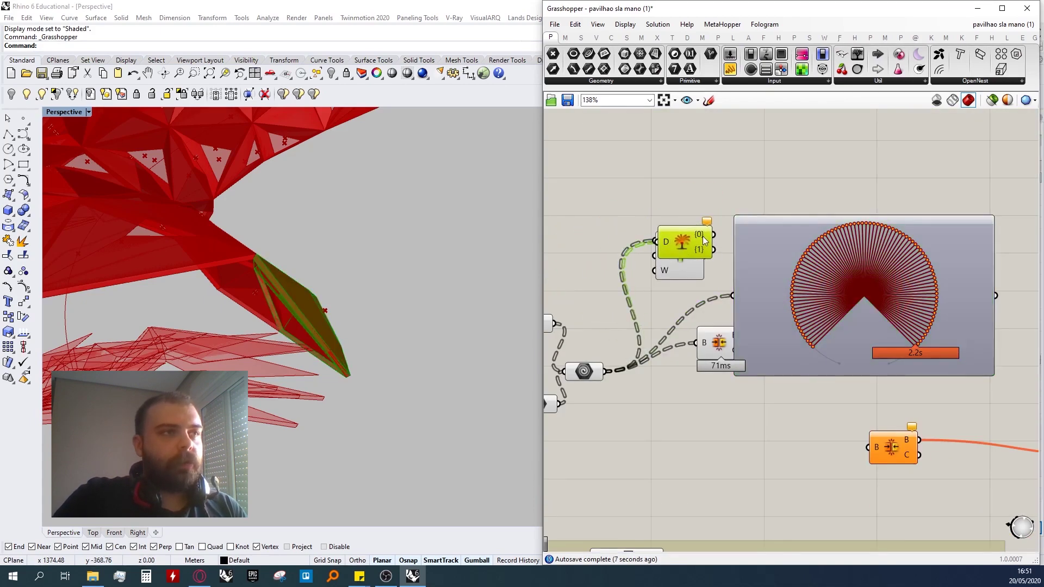
scroll(812, 284, up, 3)
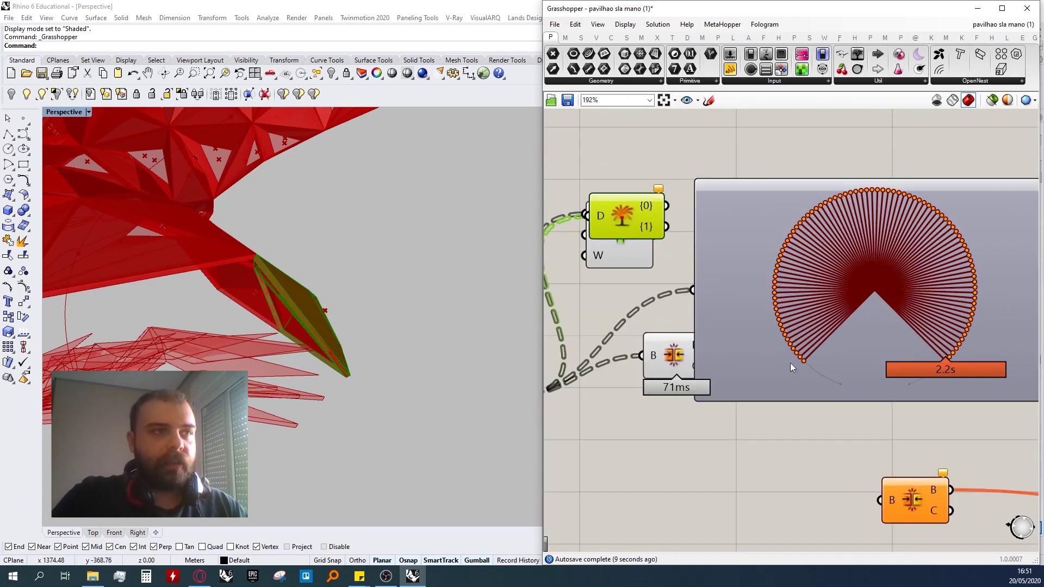
drag(641, 205, 632, 160)
right_click(620, 167)
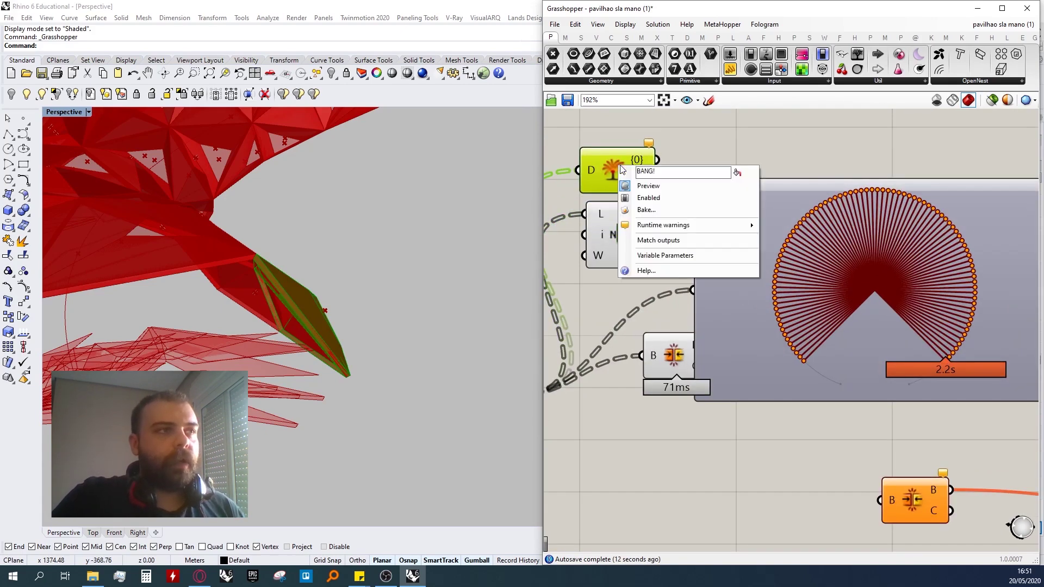
click(684, 243)
scroll(724, 337, down, 10)
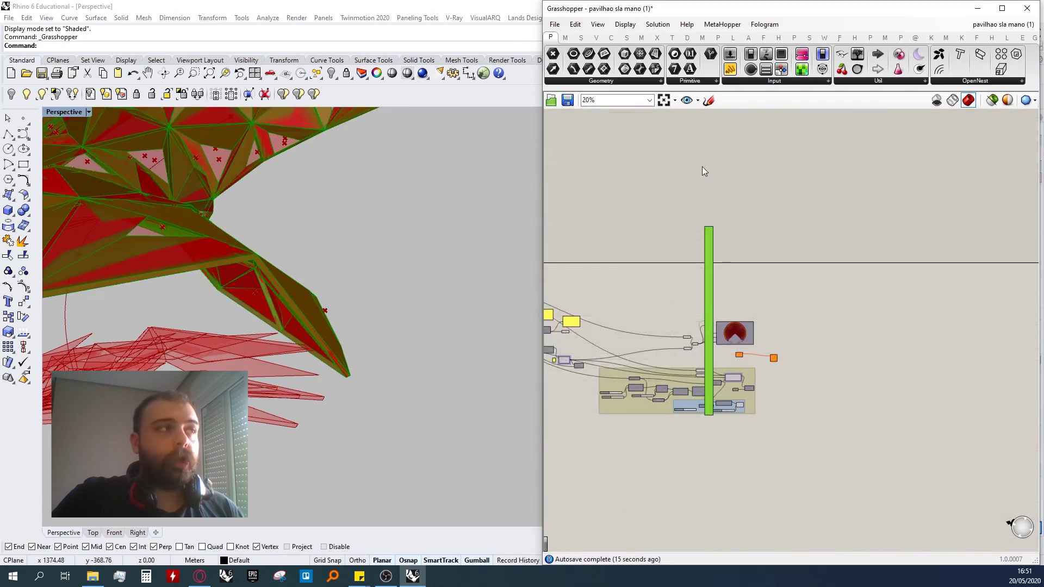
scroll(700, 333, up, 4)
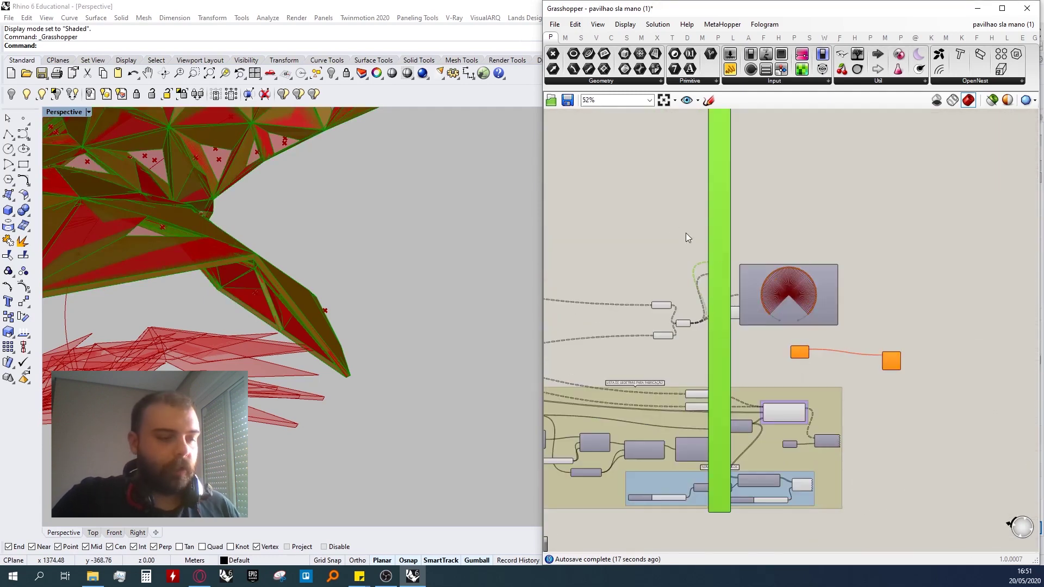
key(Delete)
- Add a new Explode Tree component above the combined Geometry parameter and connect the parameter to its D input
scroll(708, 250, up, 5)
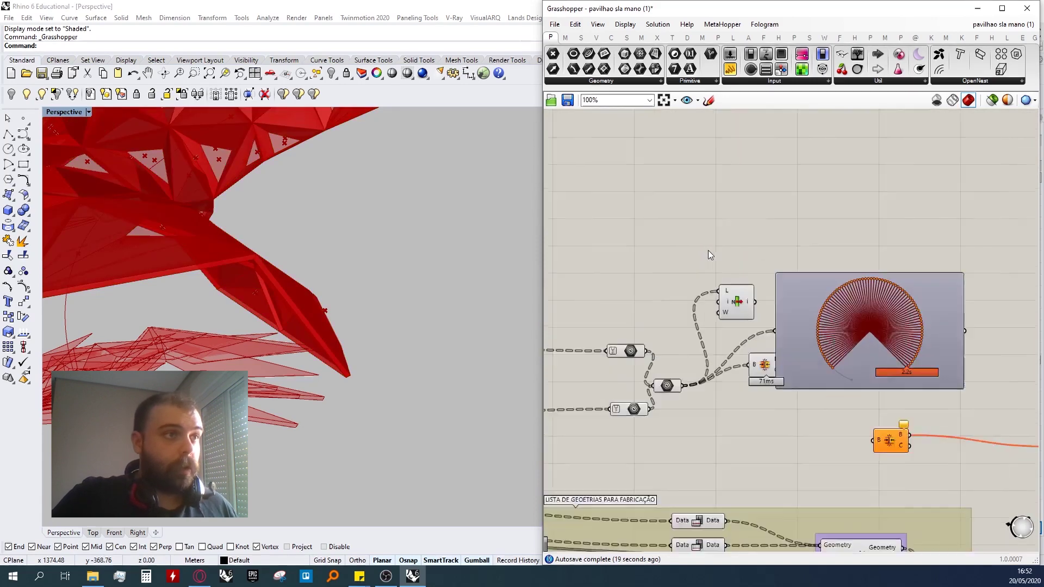
click(627, 38)
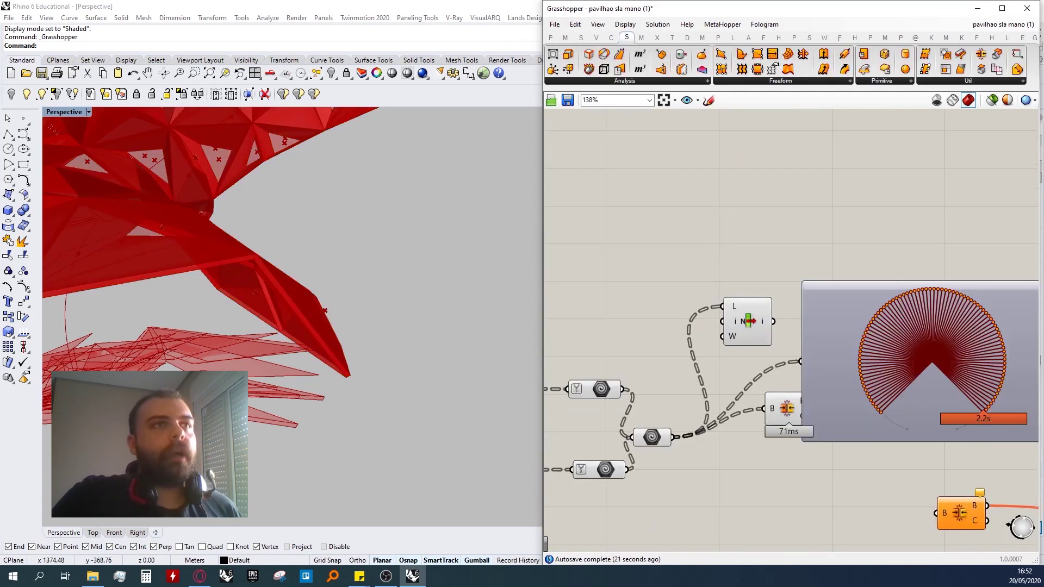
click(579, 39)
click(957, 81)
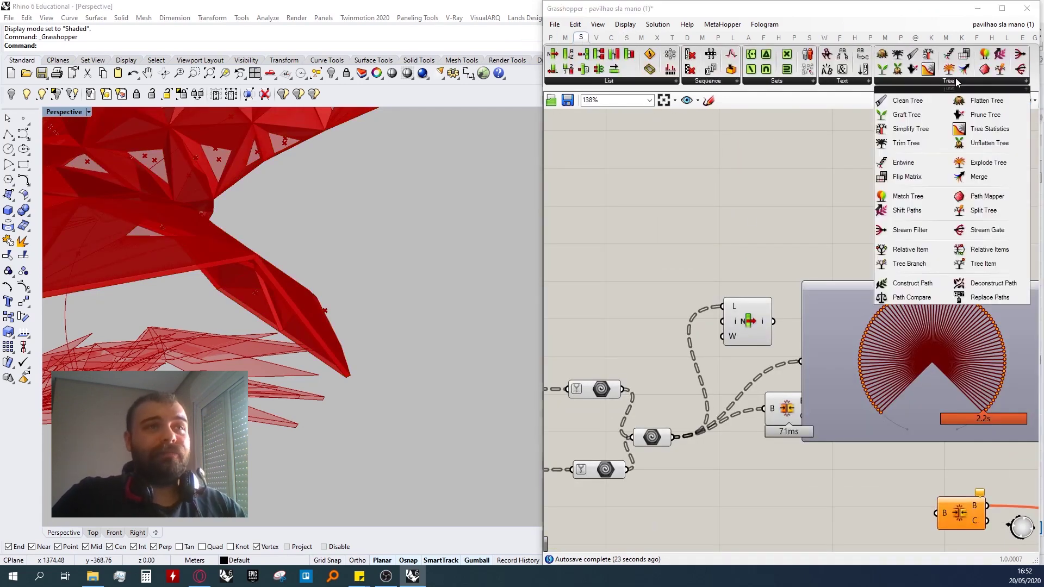
drag(959, 165, 792, 228)
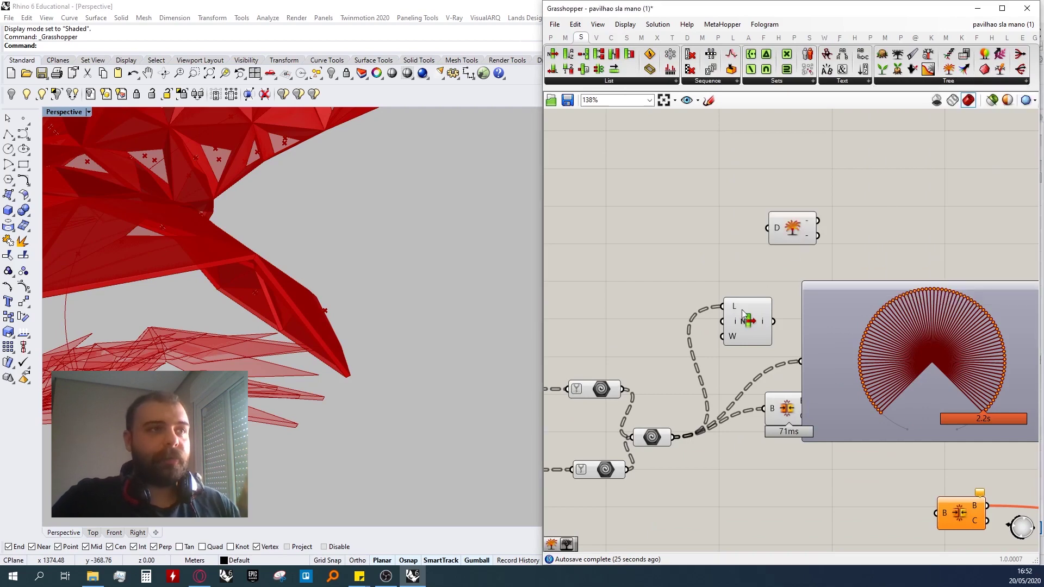
drag(675, 437, 641, 245)
right_drag(397, 291, 375, 282)
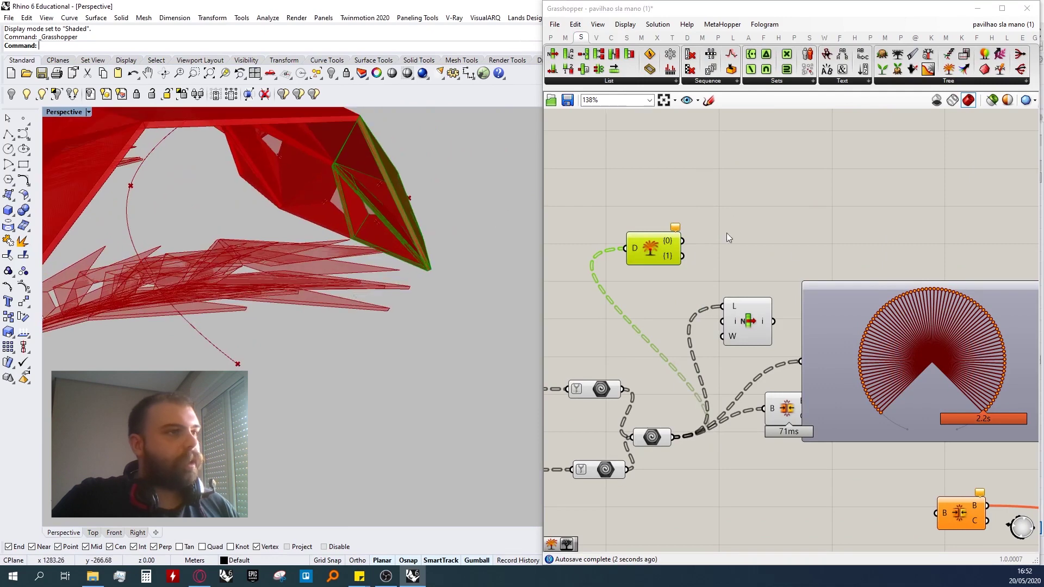
drag(669, 251, 658, 278)
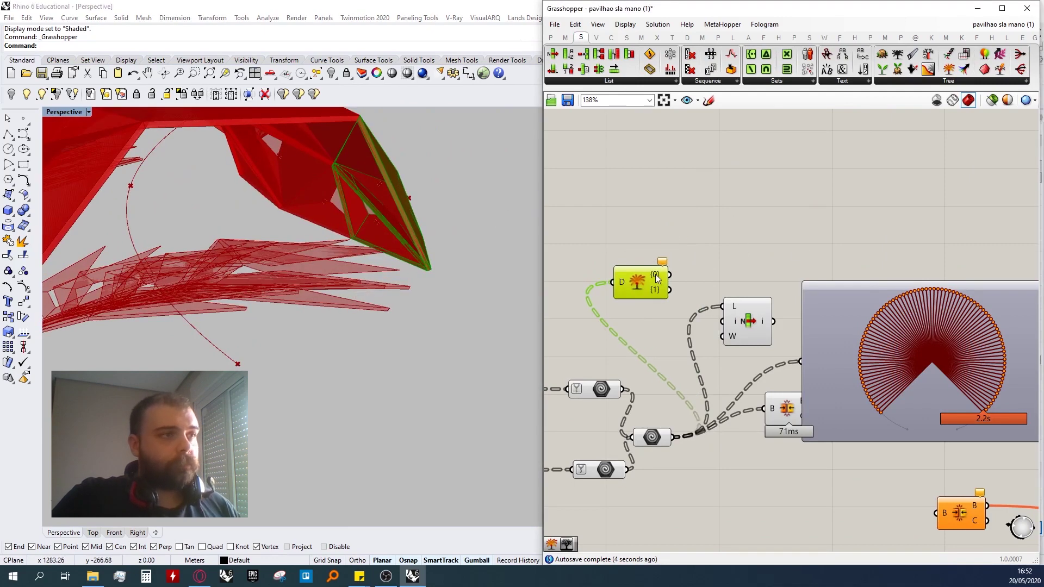
- Delete the Param Viewer and the List Item component
drag(671, 275, 738, 292)
drag(837, 337, 851, 291)
key(Delete)
drag(740, 302, 759, 285)
click(746, 289)
key(Delete)
- Feed the Explode Tree's {0} branch into the Brep Join's B input and disable the Explode Tree's preview
drag(671, 275, 768, 409)
drag(782, 409, 789, 390)
drag(648, 286, 670, 322)
middle_click(684, 267)
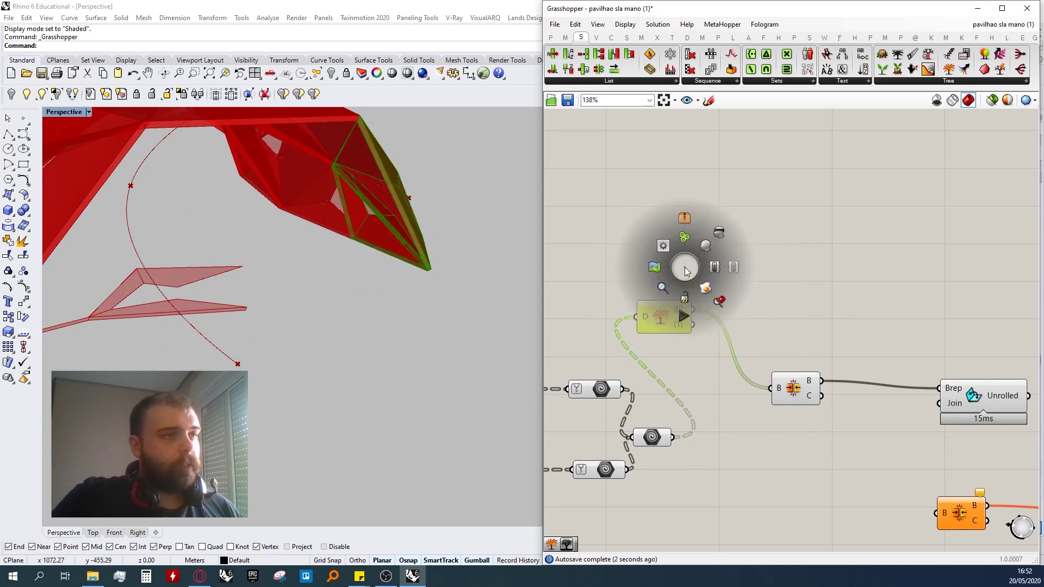
click(720, 233)
- Highlight the Brep Join's result and examine the joined panel in the perspective view
drag(799, 396, 787, 394)
scroll(364, 197, down, 4)
right_drag(352, 199, 273, 179)
scroll(429, 215, down, 8)
scroll(273, 178, up, 12)
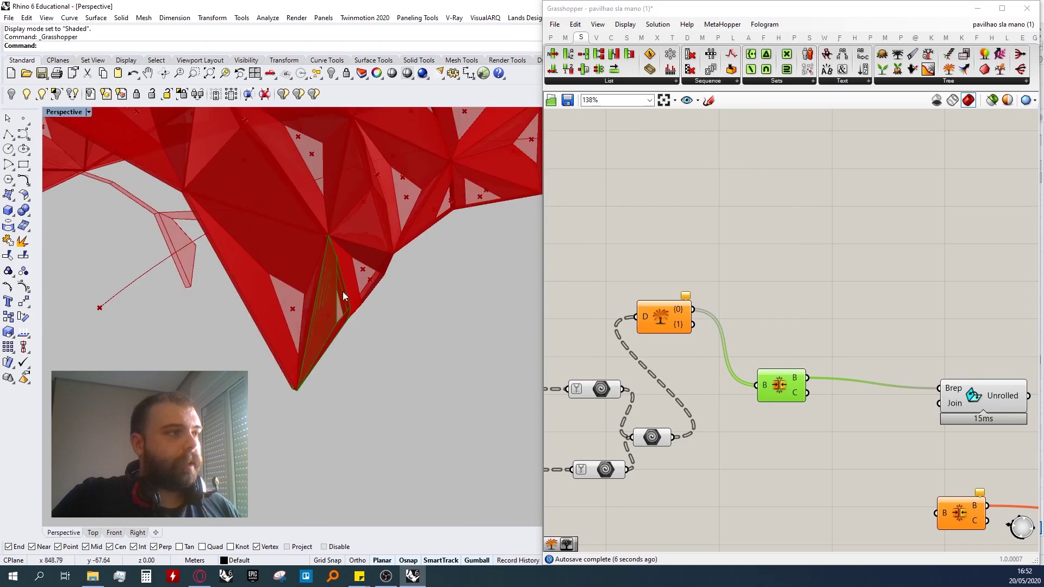
scroll(344, 292, down, 4)
- Disable the previews of the upstream components and of the components in the fabrication geometry list group
scroll(773, 270, down, 5)
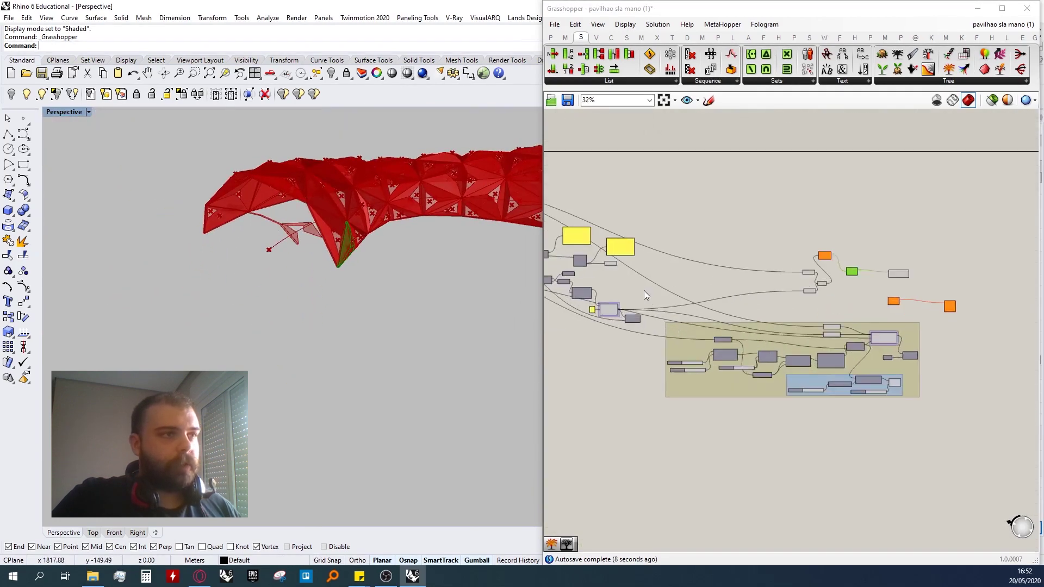
scroll(648, 297, down, 5)
drag(606, 235, 785, 355)
middle_click(801, 290)
click(822, 269)
scroll(833, 258, up, 10)
drag(708, 313, 919, 417)
middle_click(823, 302)
click(855, 271)
- Compare the Brep Join's joined panel with its unrolled pieces in the perspective view
click(726, 271)
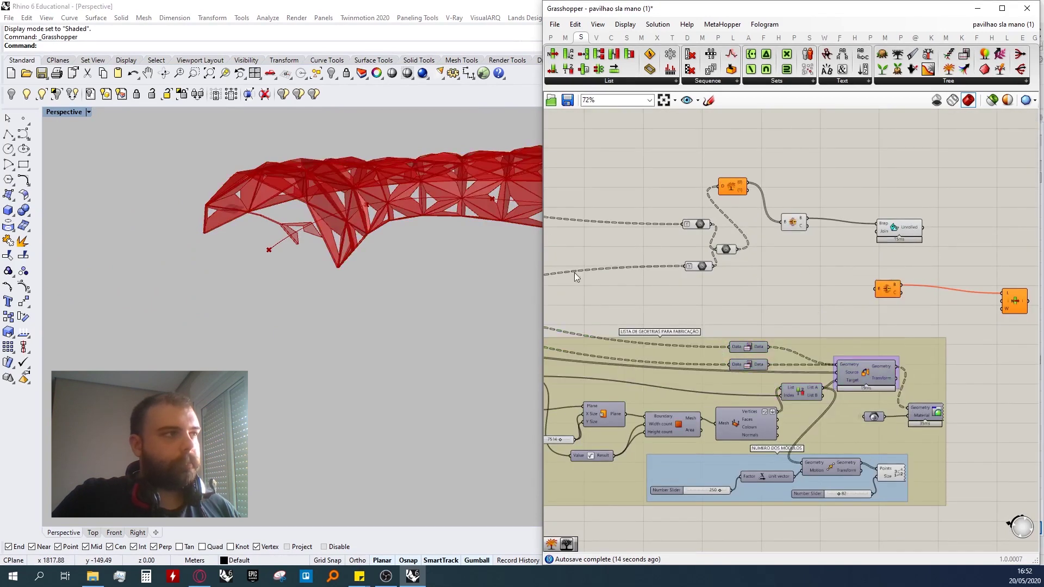
drag(707, 198, 656, 260)
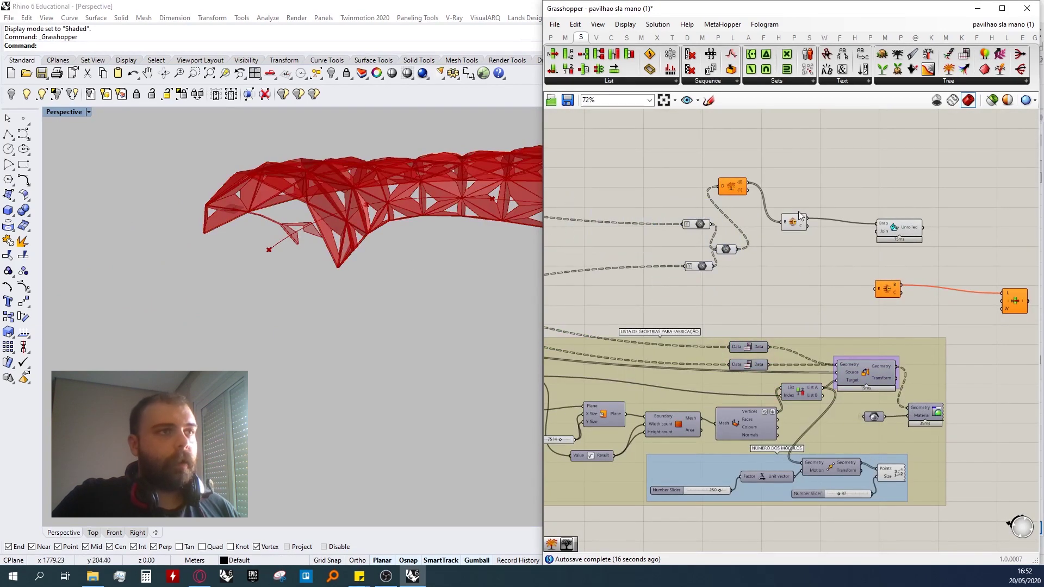
click(792, 224)
drag(895, 223, 903, 228)
right_drag(313, 233, 445, 238)
click(800, 222)
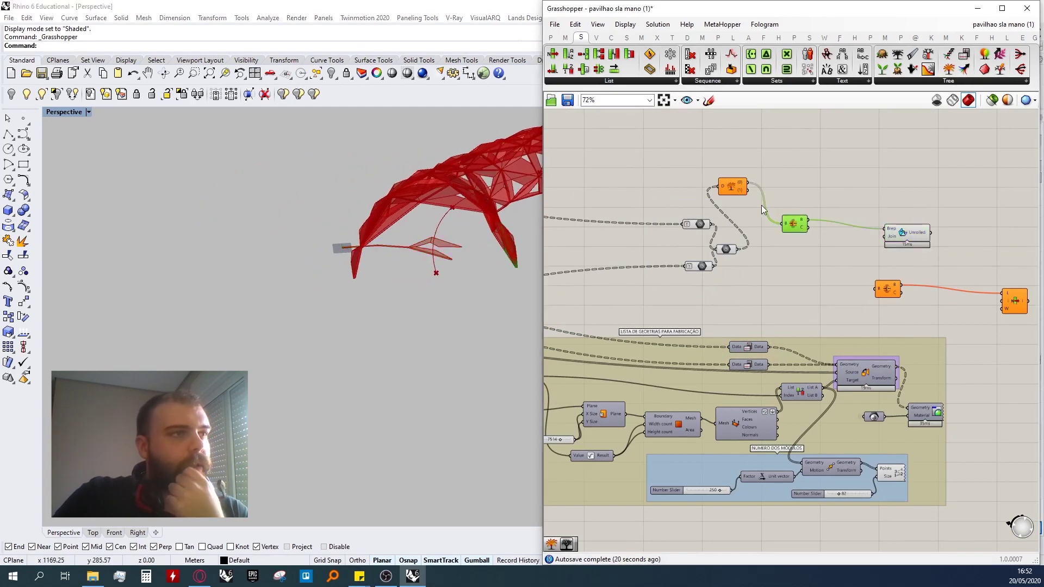
scroll(672, 215, up, 2)
right_drag(331, 260, 426, 249)
scroll(449, 246, up, 5)
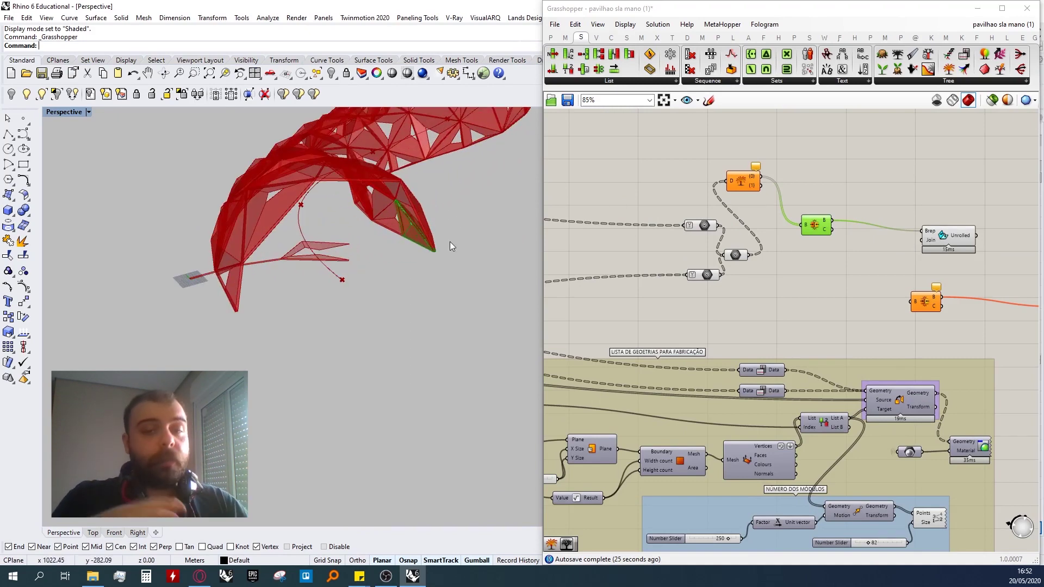
- Place the unroll component closer to the Brep Join and inspect the join's B output
click(949, 235)
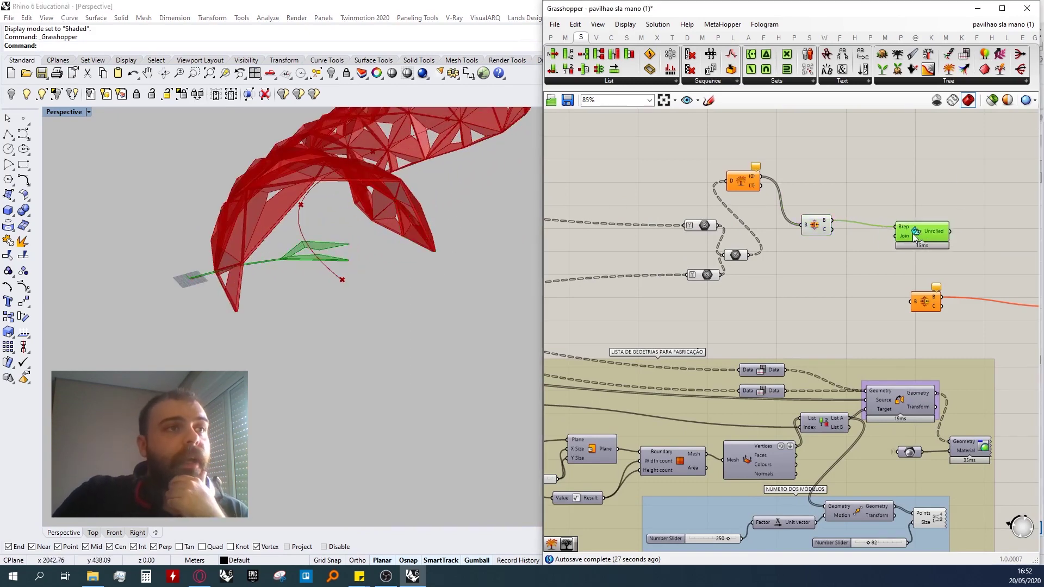
scroll(949, 235, up, 4)
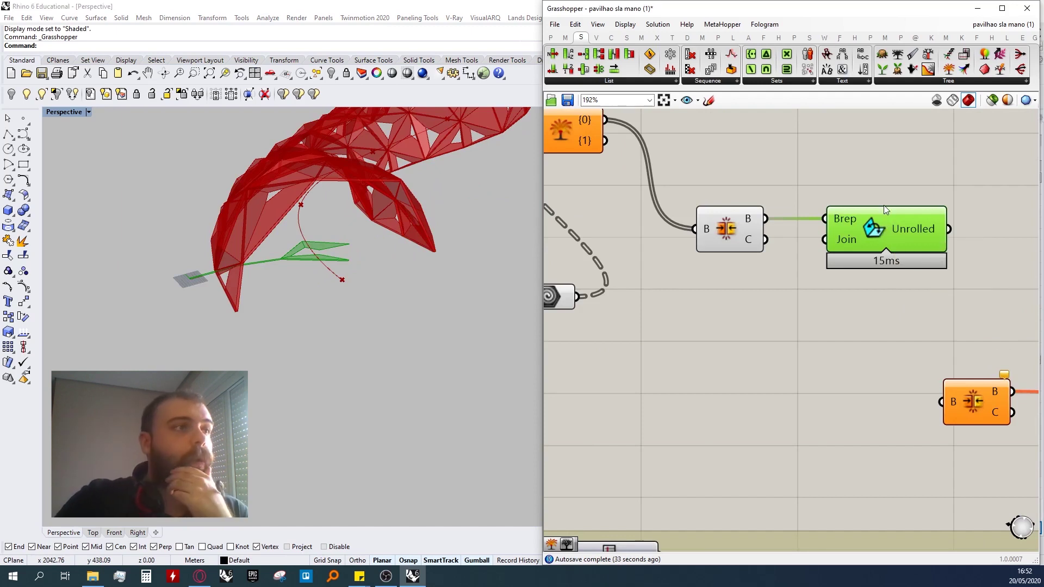
click(733, 230)
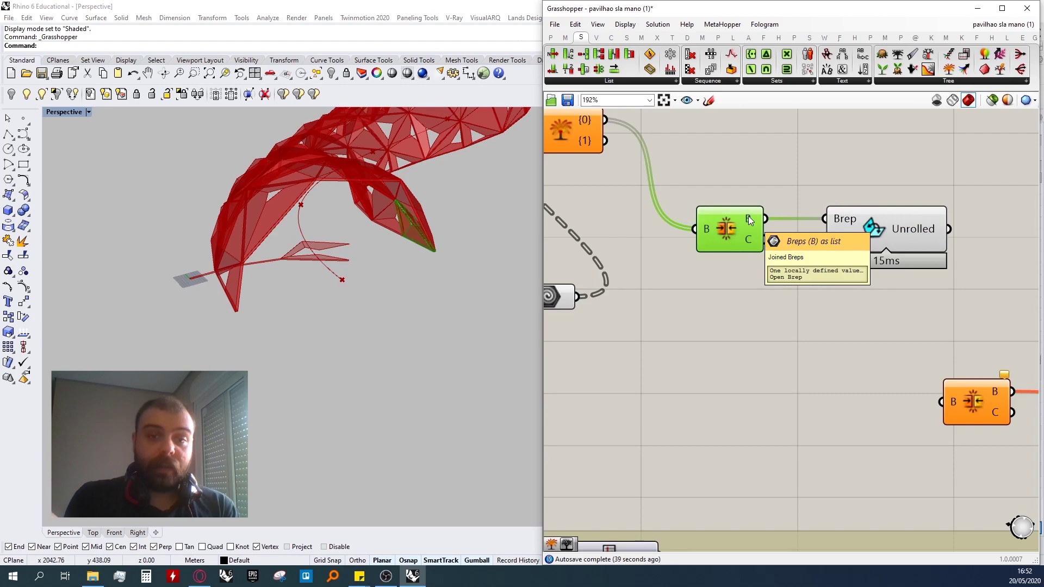
drag(907, 246, 865, 283)
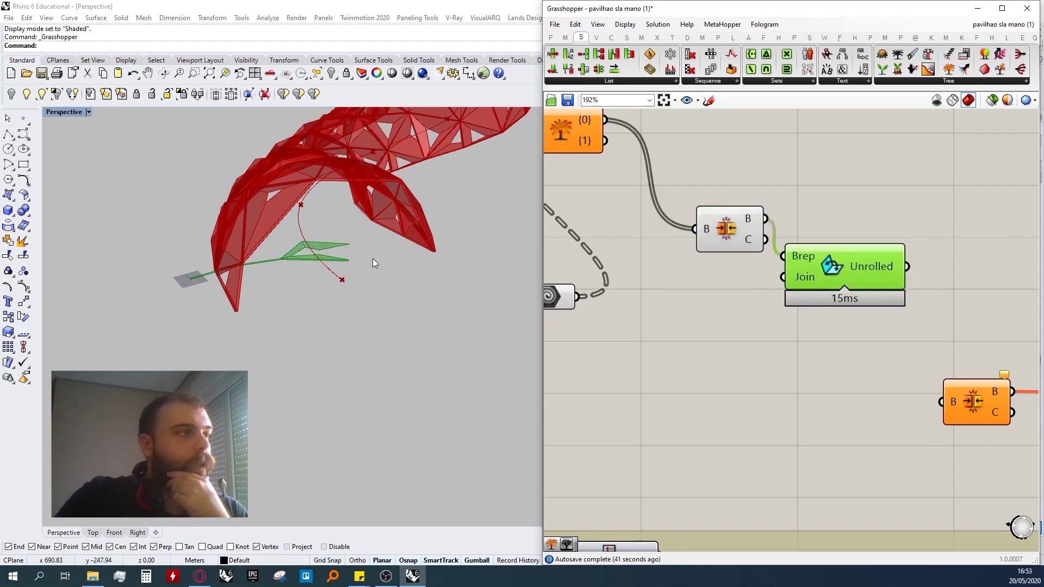
- Wire the full merged geometry parameter directly into the Brep Join's B input and delete the Explode Tree component between them
scroll(283, 257, up, 5)
scroll(457, 254, down, 5)
right_drag(328, 303, 312, 319)
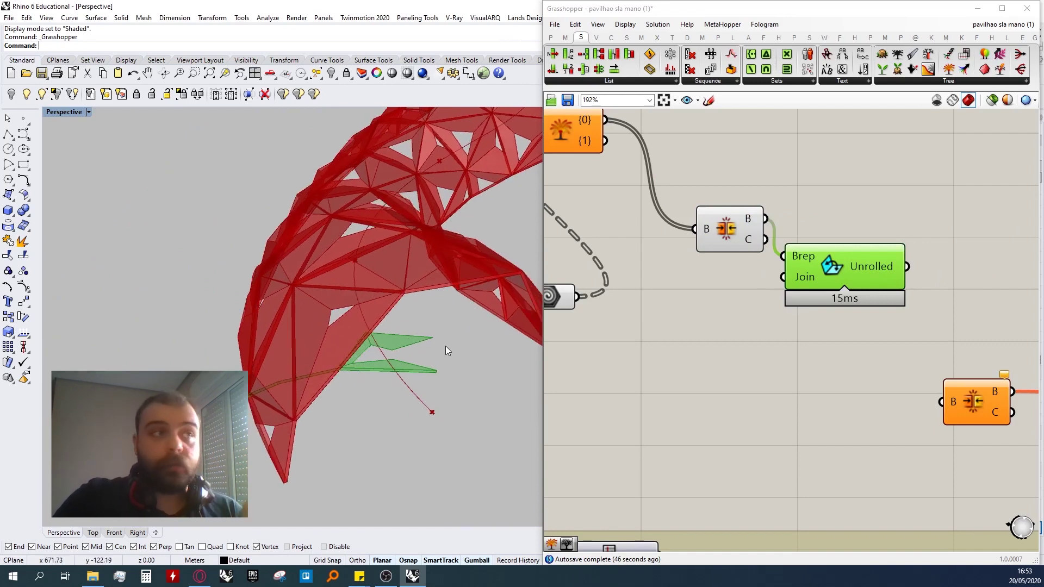
scroll(802, 270, down, 4)
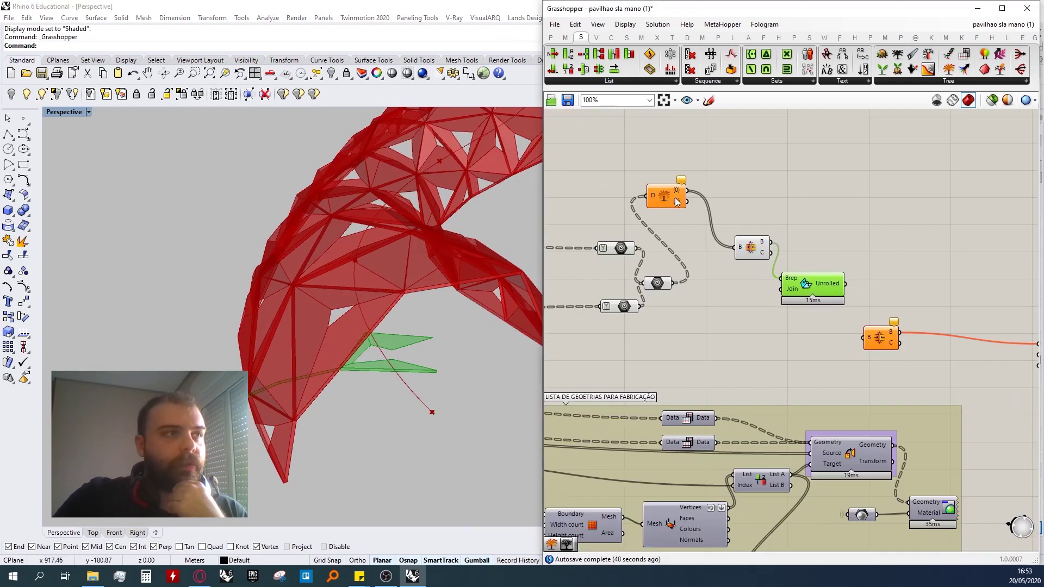
drag(677, 200, 694, 216)
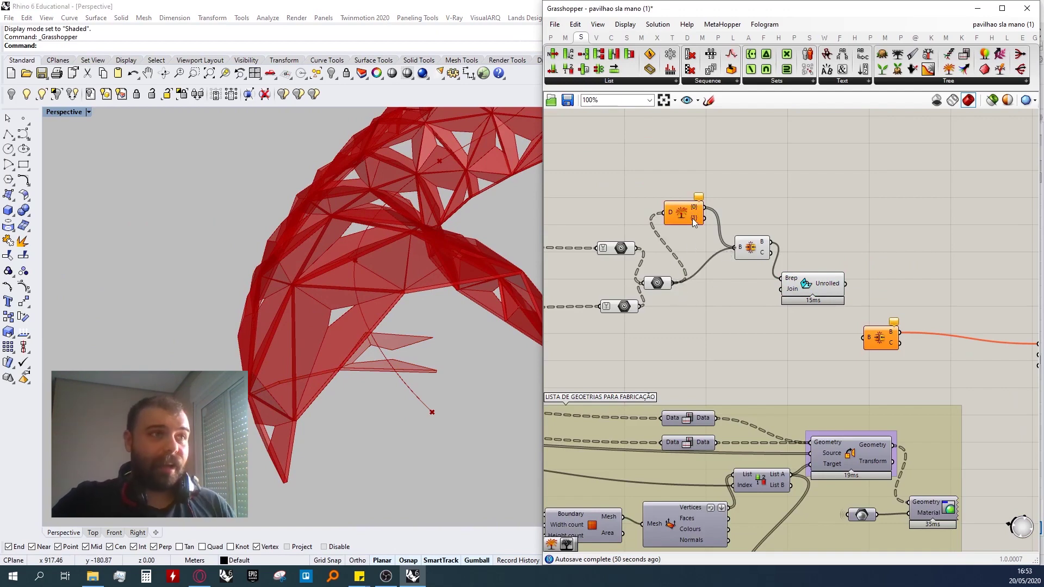
click(690, 217)
key(Delete)
drag(810, 286, 817, 326)
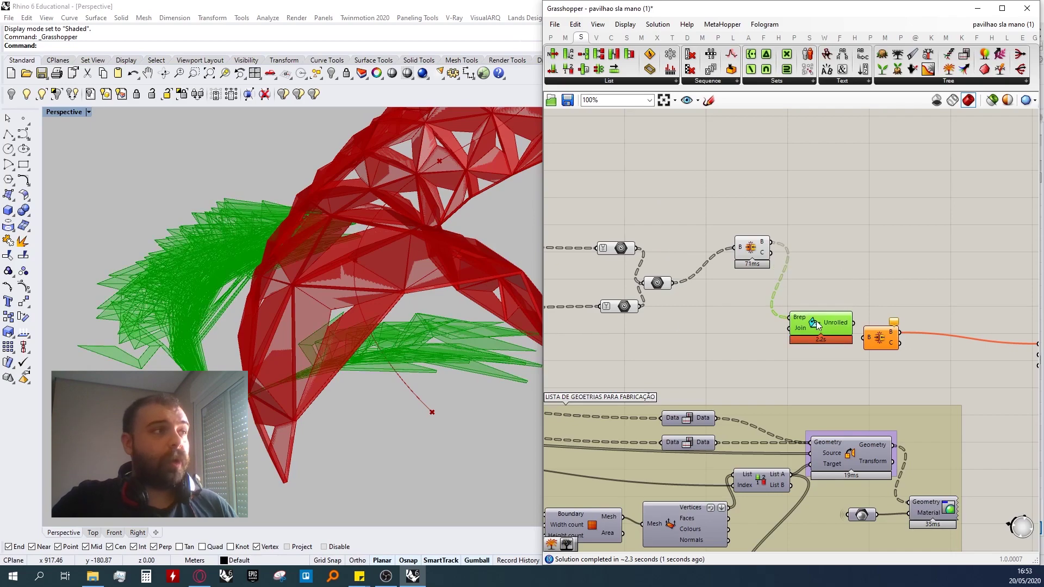
- Move the Custom Preview component further away from the Orient component in the fabrication group
scroll(729, 305, down, 3)
scroll(814, 385, up, 4)
scroll(769, 347, down, 4)
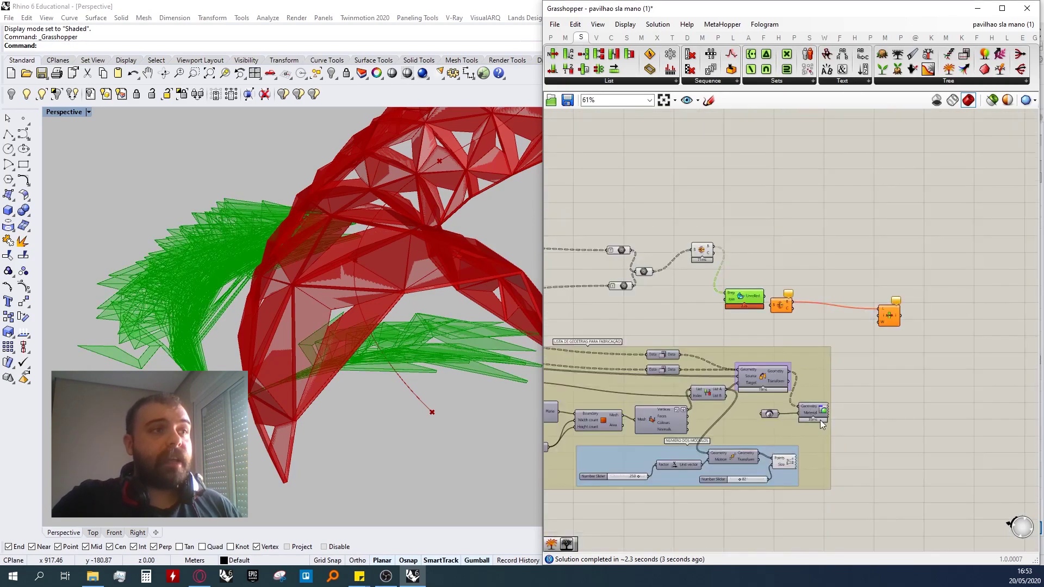
scroll(823, 425, up, 5)
click(811, 398)
drag(812, 394, 977, 385)
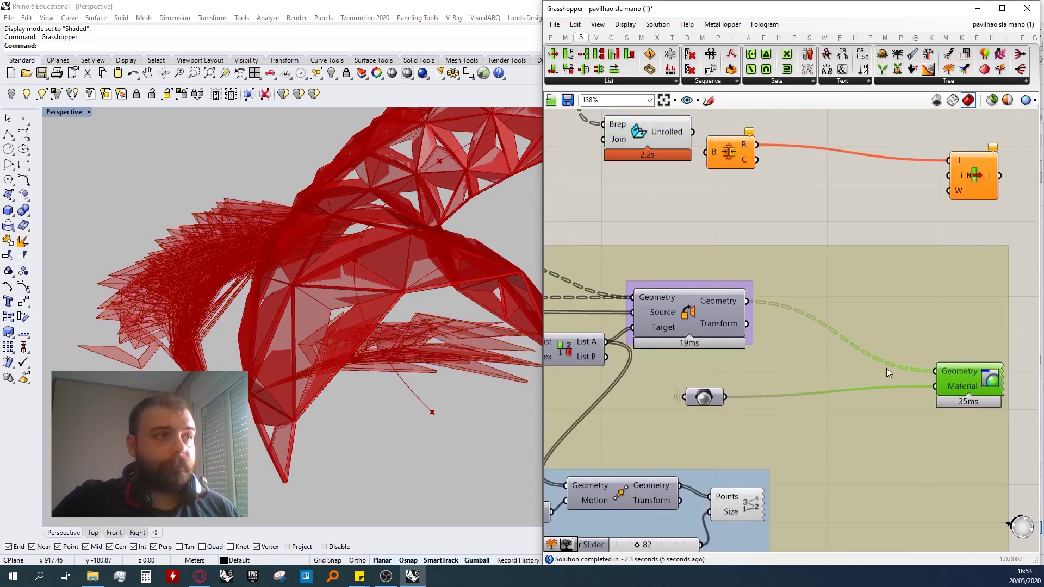
- Move the whole fabrication geometry list group further along the canvas to make room for the join and unroll components
scroll(894, 366, down, 4)
scroll(814, 374, up, 2)
scroll(893, 353, down, 2)
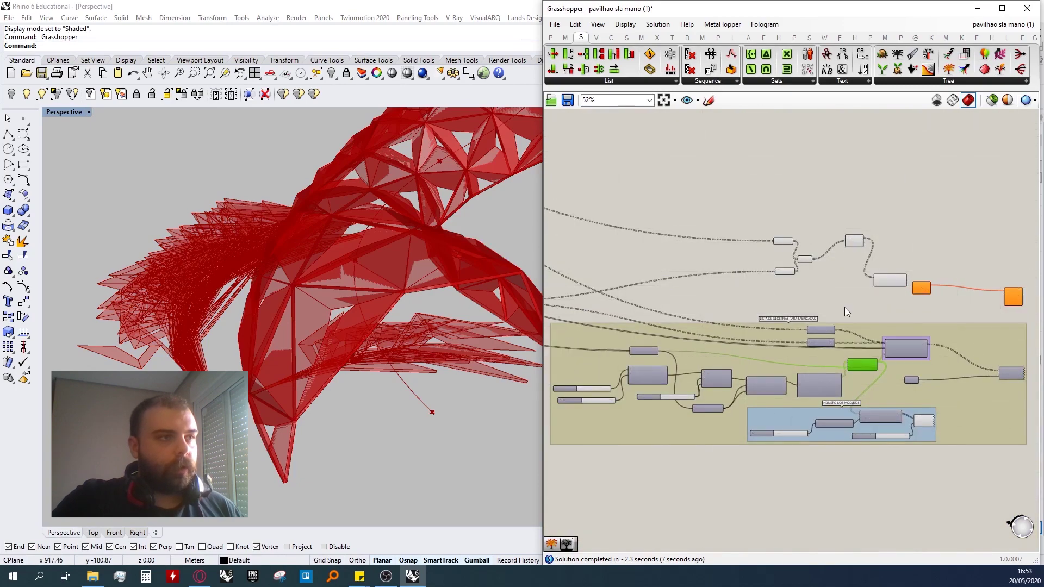
scroll(843, 312, up, 3)
scroll(912, 344, down, 5)
scroll(880, 339, down, 4)
scroll(945, 328, up, 3)
scroll(832, 327, down, 3)
scroll(909, 333, up, 6)
scroll(803, 299, down, 3)
scroll(892, 285, up, 4)
drag(885, 336, 851, 321)
click(885, 269)
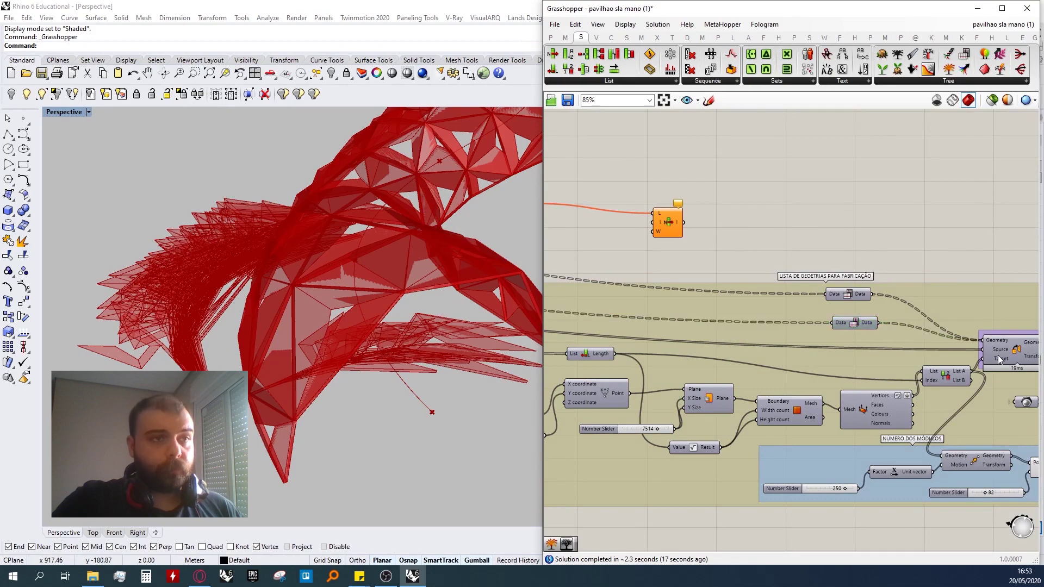
- Trace the Orient component's Source wire back to the plane component and examine its planes in the perspective view
click(998, 340)
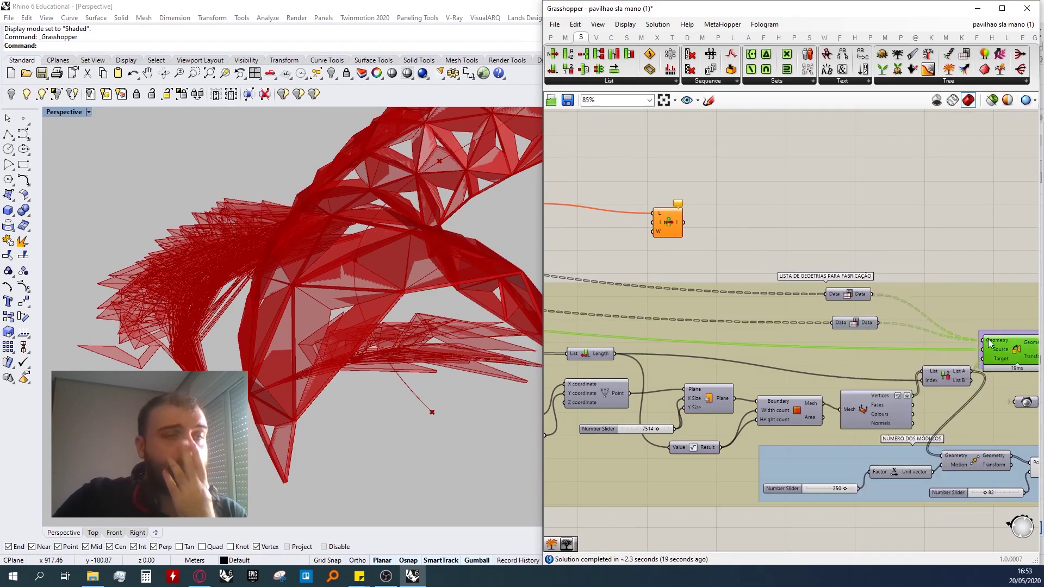
scroll(843, 339, down, 3)
scroll(776, 348, up, 5)
click(774, 359)
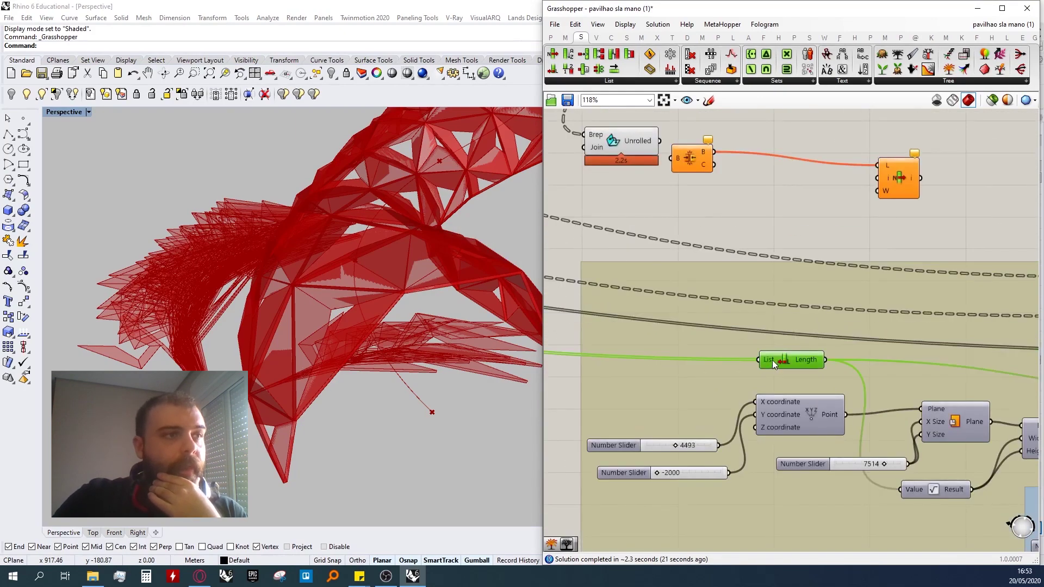
scroll(935, 332, down, 8)
scroll(724, 309, up, 7)
scroll(814, 282, down, 7)
scroll(718, 266, up, 9)
scroll(903, 288, down, 9)
scroll(700, 279, up, 9)
click(635, 288)
key(space)
scroll(260, 283, down, 5)
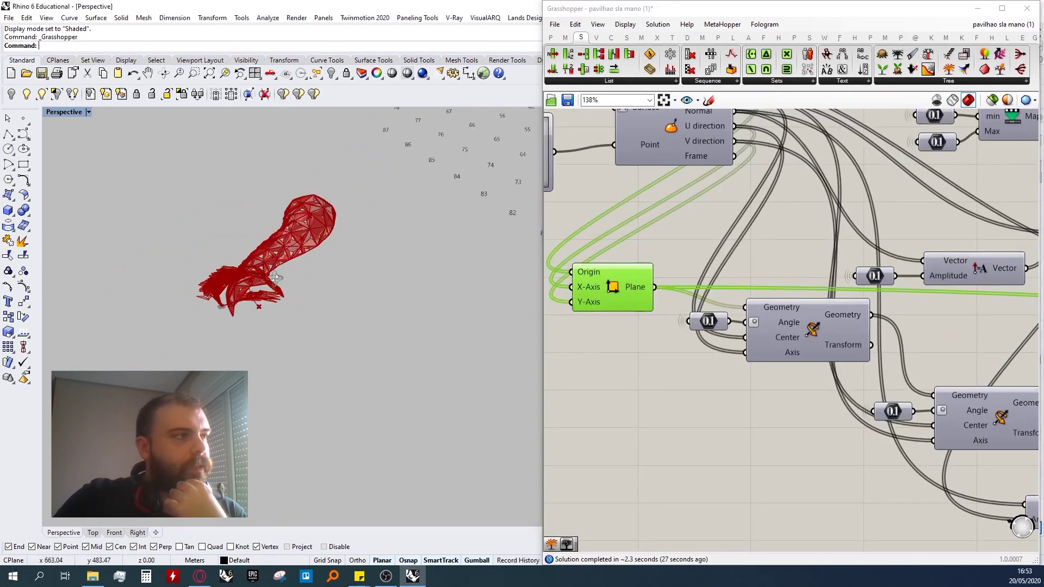
right_drag(260, 283, 277, 280)
key(space)
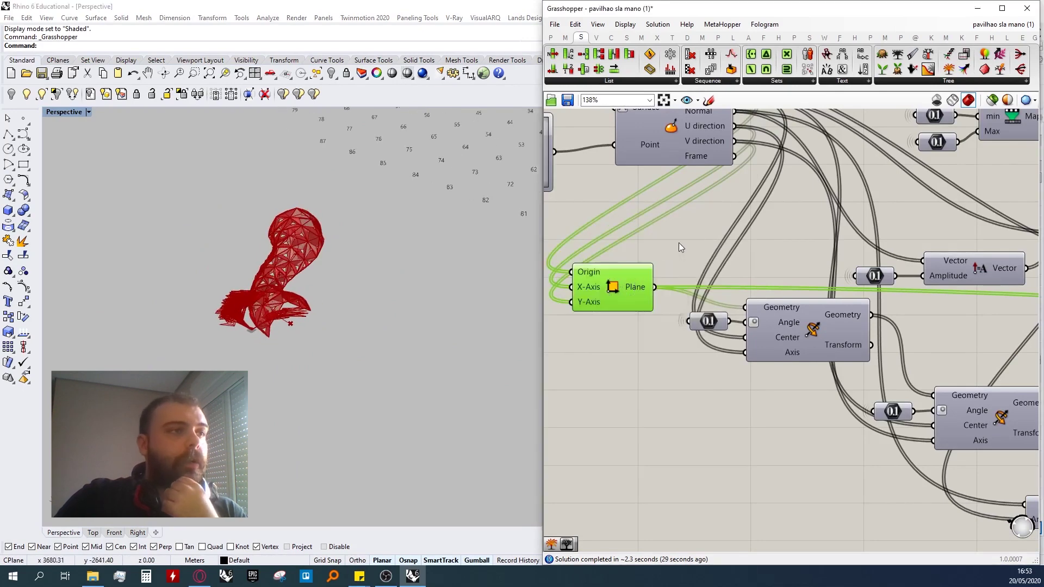
scroll(627, 286, down, 6)
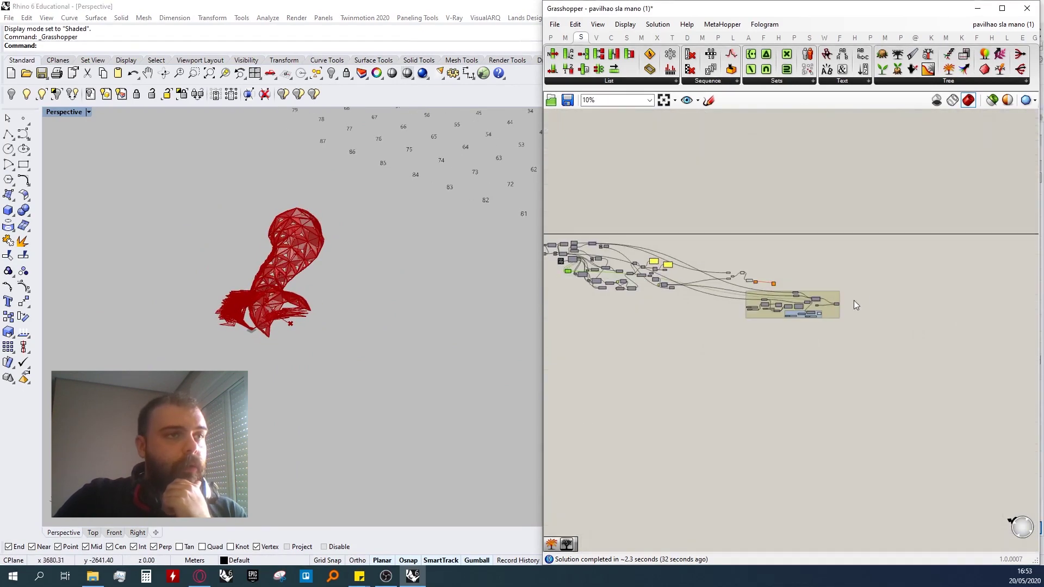
- Lock the solver to pause recomputation of the definition
scroll(788, 291, up, 4)
scroll(871, 308, down, 3)
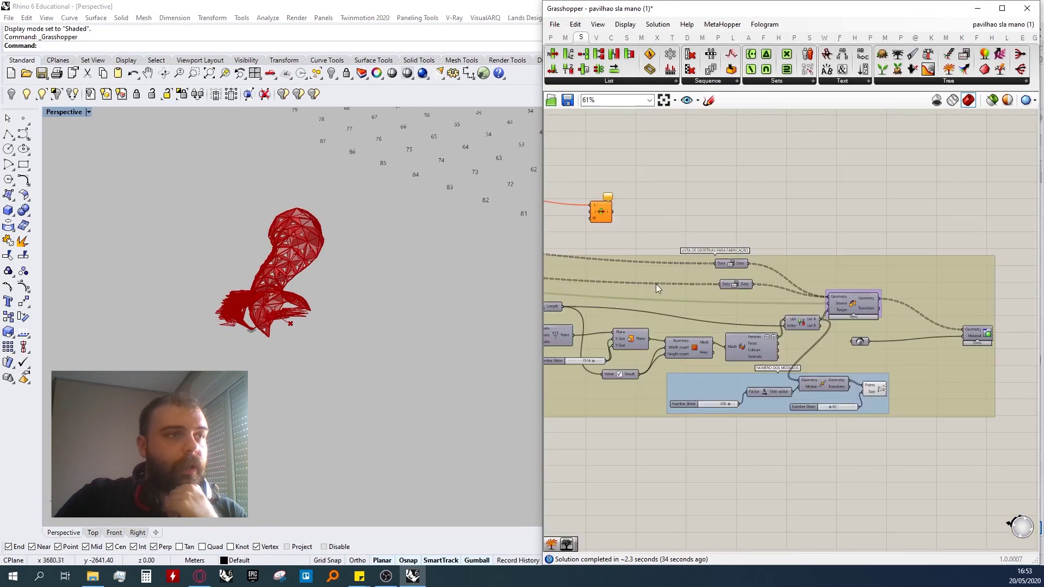
scroll(960, 321, up, 1)
scroll(757, 266, up, 2)
scroll(821, 230, down, 3)
scroll(789, 218, up, 5)
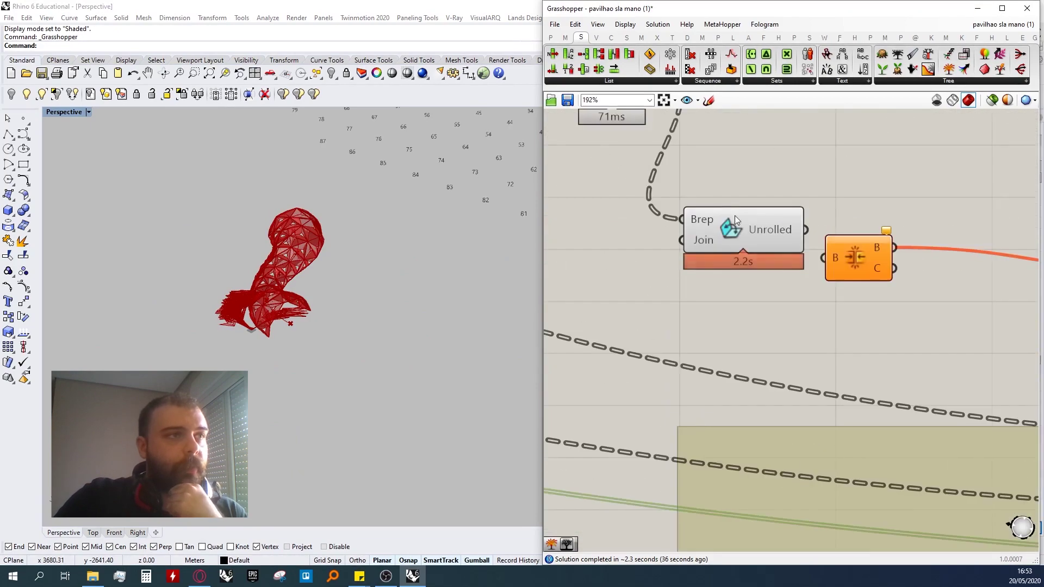
scroll(761, 199, down, 3)
right_click(761, 199)
click(797, 323)
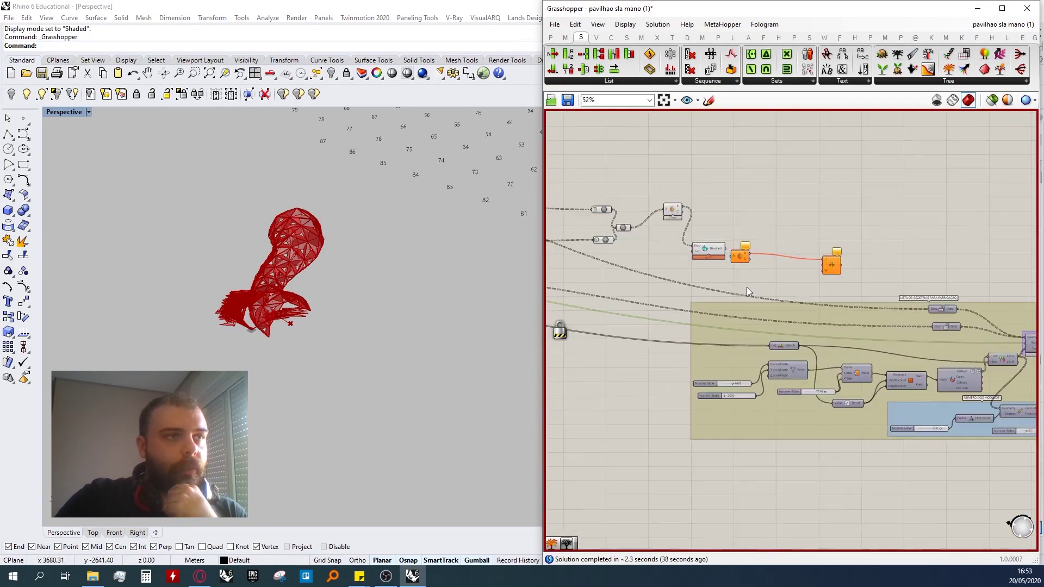
- Connect the Unrolled output to the List Length input and move the unused Brep Join and List Item components aside
scroll(698, 263, down, 1)
drag(736, 383, 752, 371)
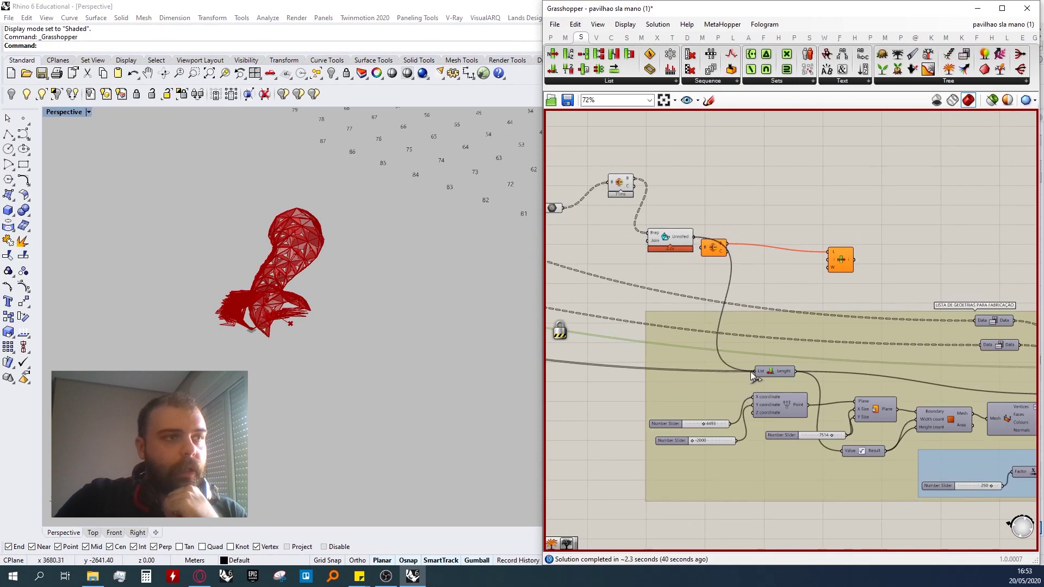
drag(838, 268, 863, 256)
drag(715, 246, 802, 232)
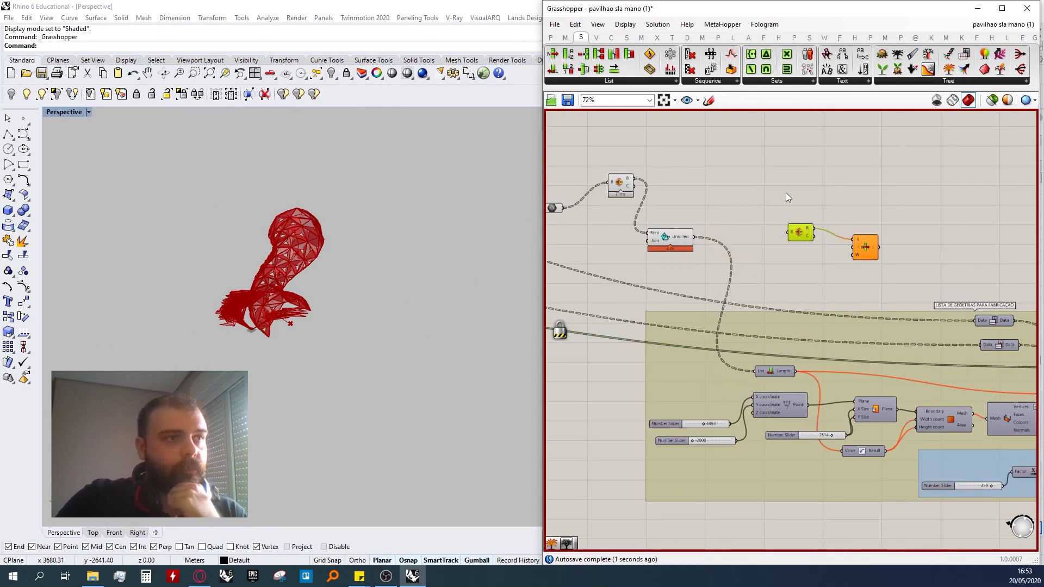
drag(680, 240, 680, 269)
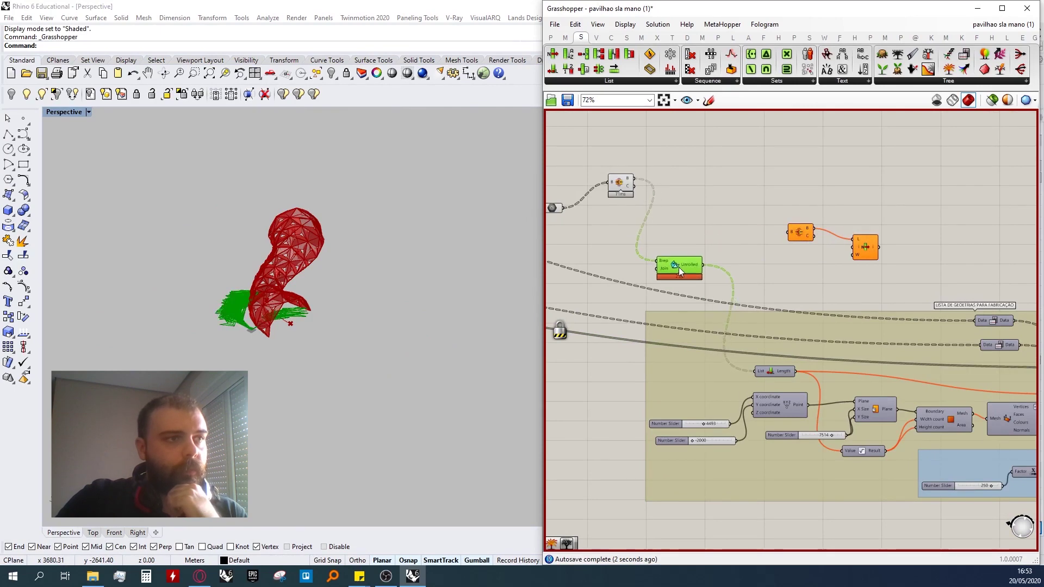
- Flatten the List Length input and place the Brep Join and unroll components closer to the fabrication group
right_click(760, 367)
click(786, 440)
scroll(737, 284, down, 3)
scroll(721, 254, up, 4)
drag(722, 254, 721, 377)
drag(657, 331, 633, 389)
scroll(854, 412, down, 2)
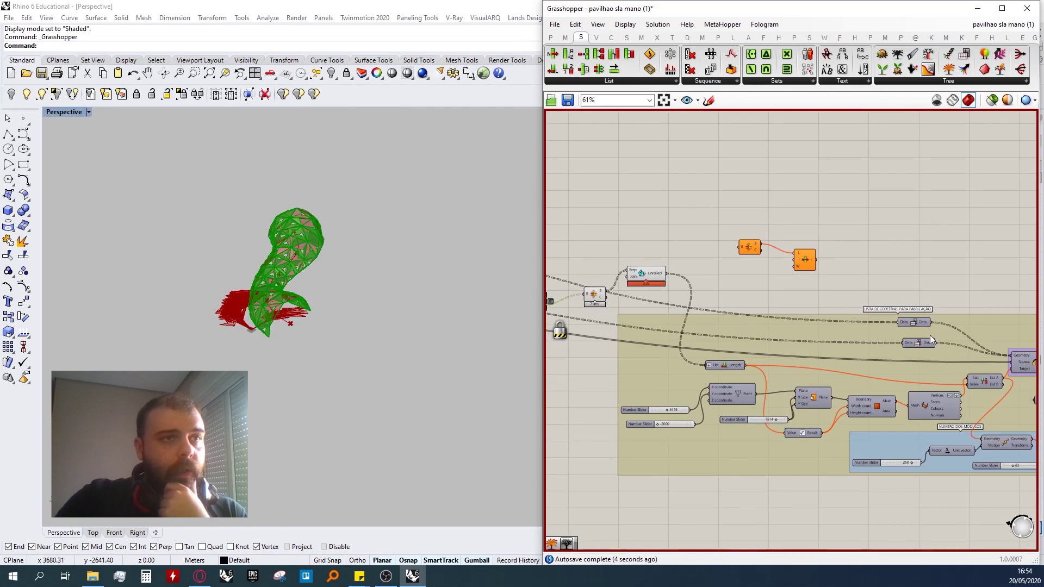
scroll(922, 340, down, 2)
click(682, 305)
scroll(691, 307, up, 3)
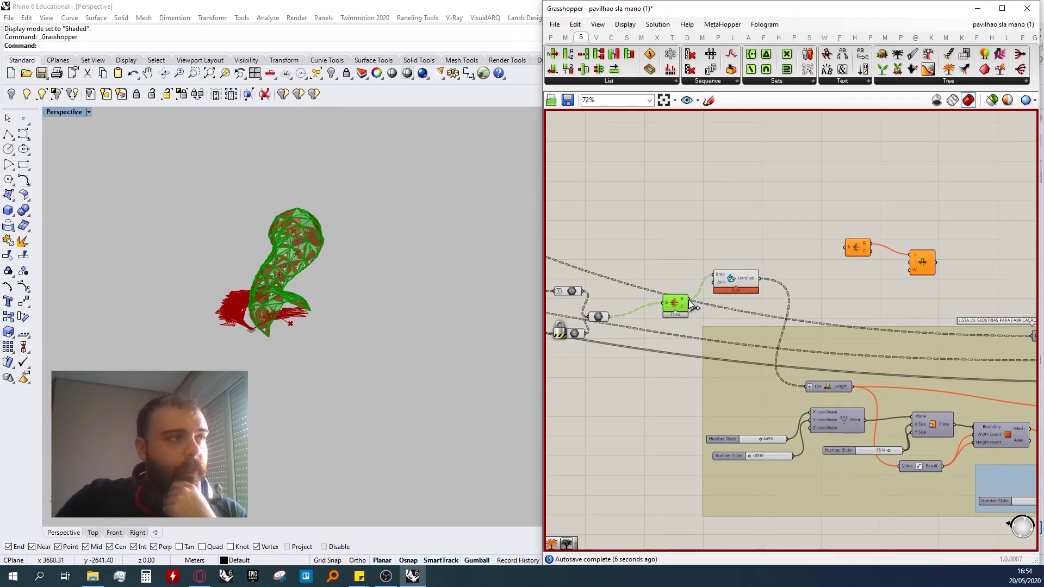
drag(744, 287, 752, 300)
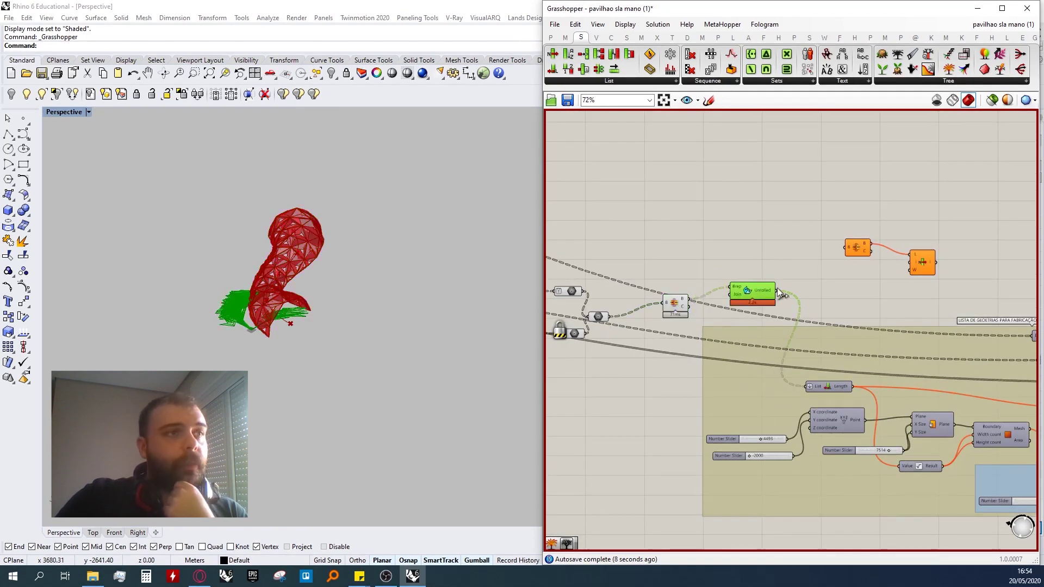
- Connect the Unrolled output to the Orient component's Geometry input
mouse_move(769, 294)
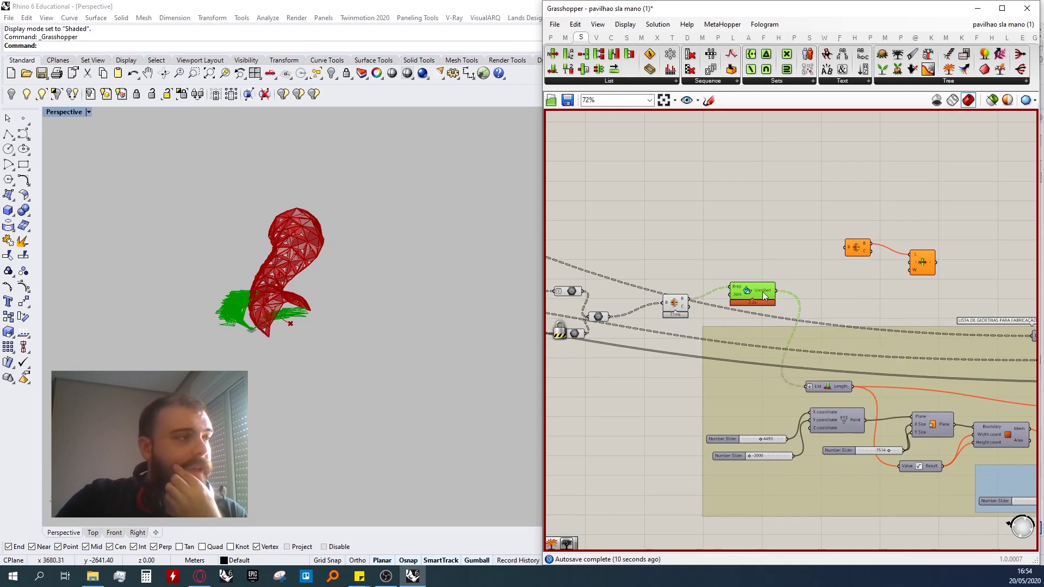
drag(778, 290, 877, 334)
scroll(666, 307, down, 7)
scroll(805, 330, up, 5)
scroll(925, 269, down, 3)
scroll(695, 260, up, 3)
- Flatten the unroll component's Unrolled output and remove the flattening from the List Length input
right_click(625, 232)
click(651, 292)
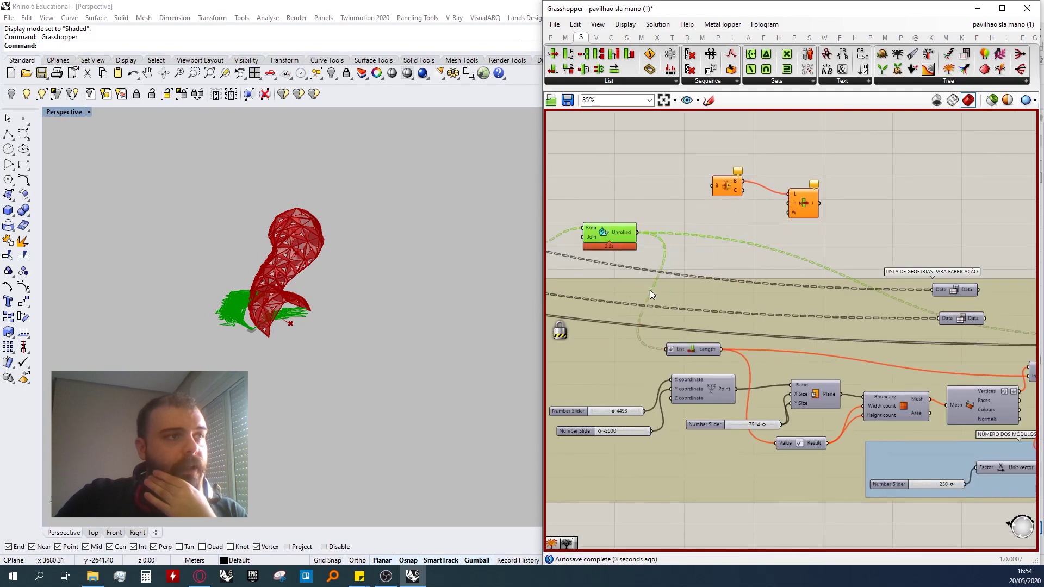
right_click(681, 351)
click(713, 434)
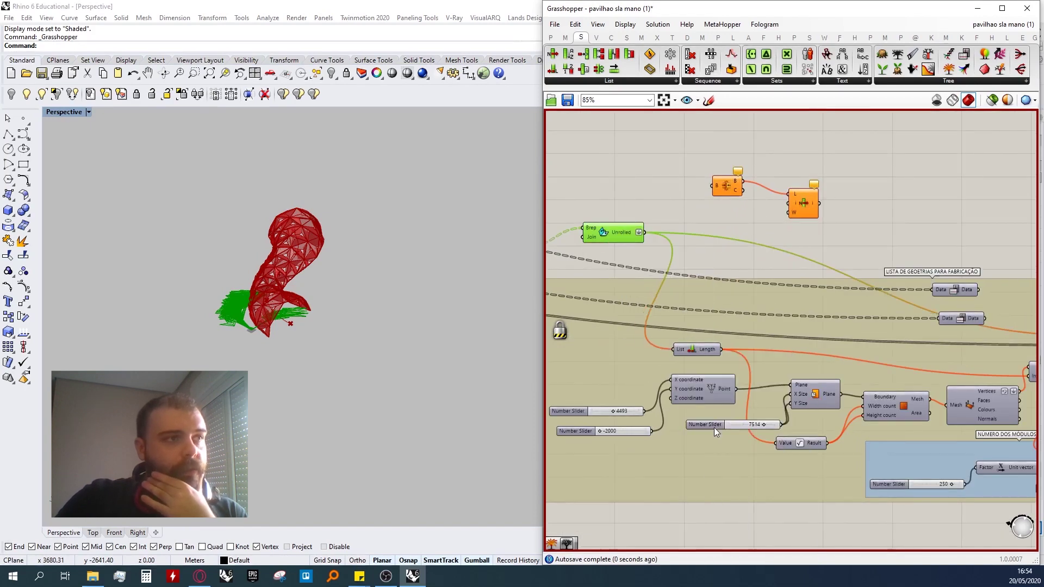
- Unlock the solver and check the recomputed module numbers in the perspective view
middle_click(667, 156)
click(705, 281)
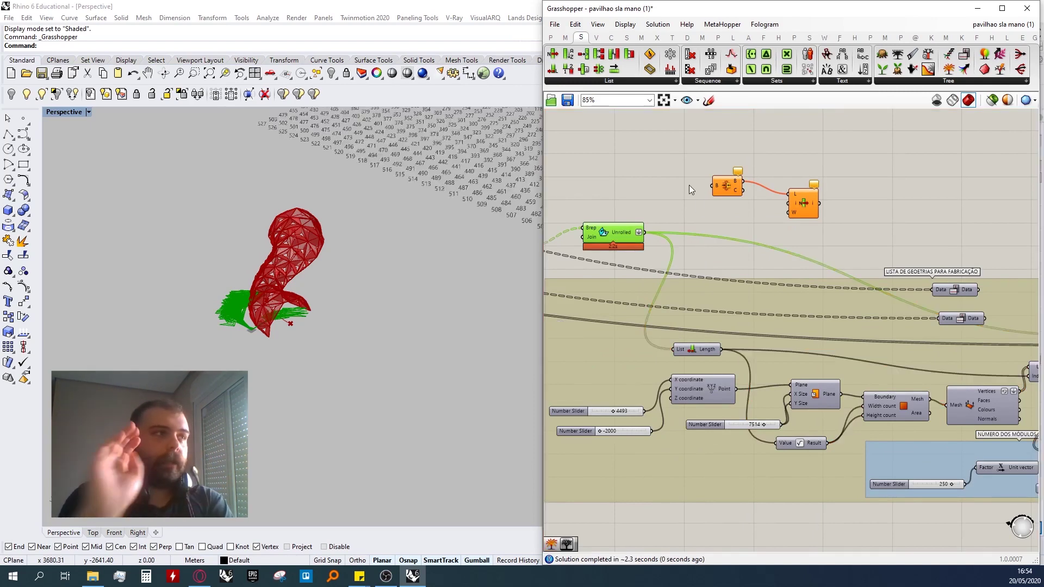
scroll(336, 307, down, 4)
right_drag(336, 307, 368, 348)
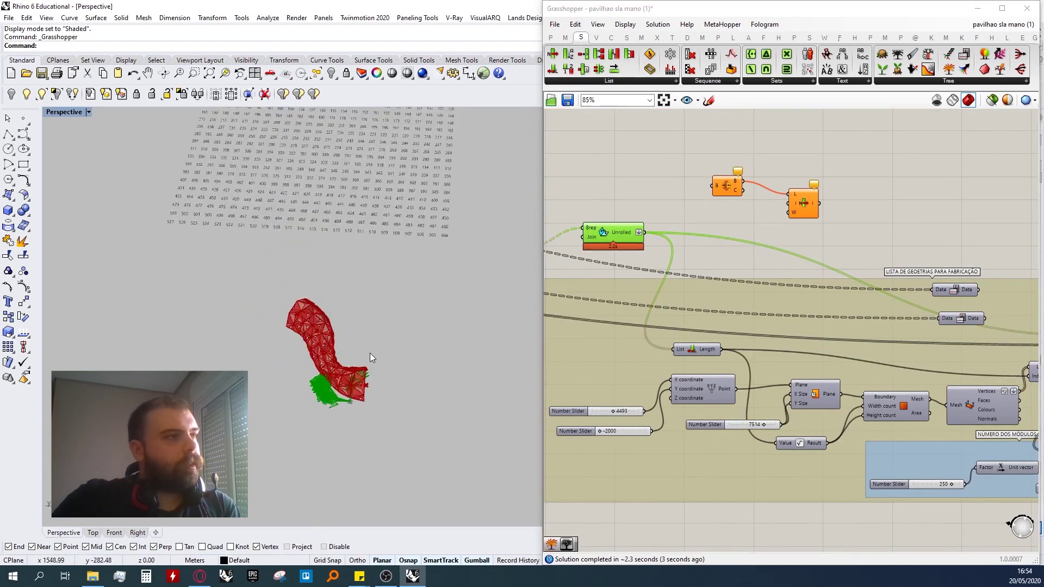
- Enable the Orient component's preview and view the unrolled pieces laid out on the numbered grid
scroll(368, 349, down, 4)
scroll(654, 221, down, 2)
scroll(820, 279, up, 4)
middle_click(783, 272)
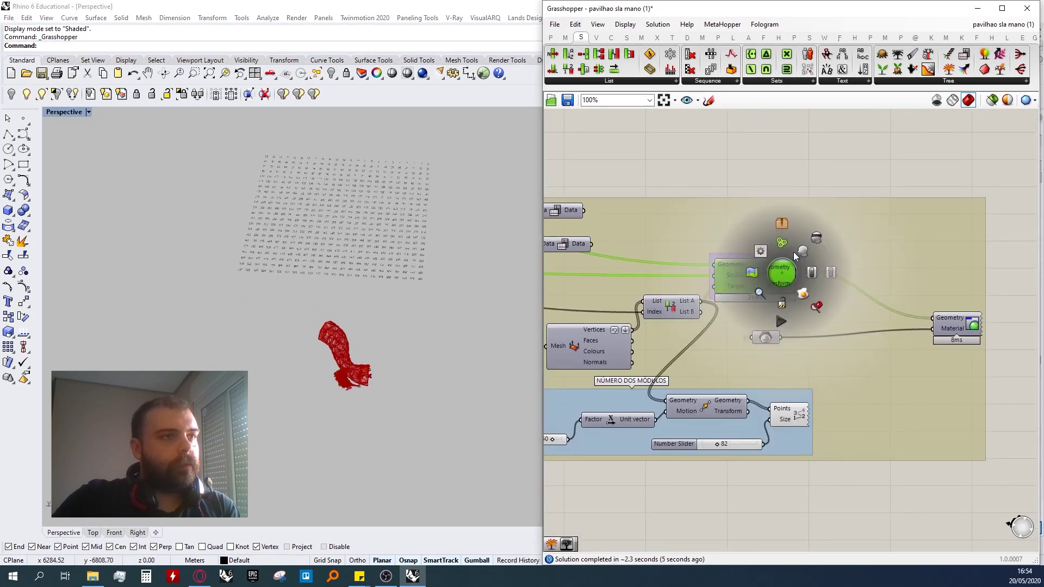
click(810, 252)
scroll(305, 156, up, 7)
right_drag(304, 244, 235, 216)
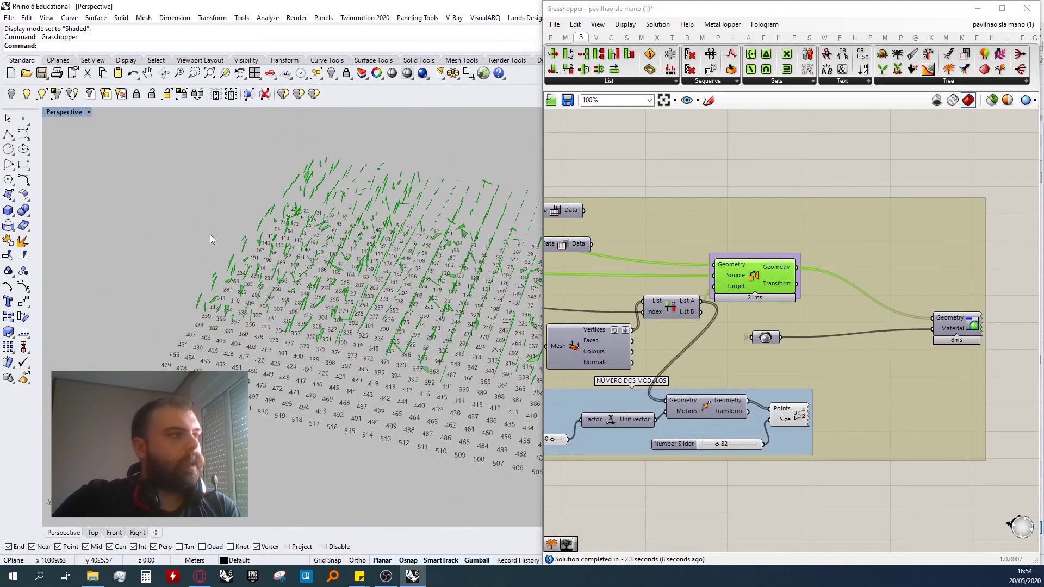
- Add a Boolean Toggle set to True and connect it to the unroll component's Join input
scroll(925, 219, down, 5)
scroll(631, 174, up, 5)
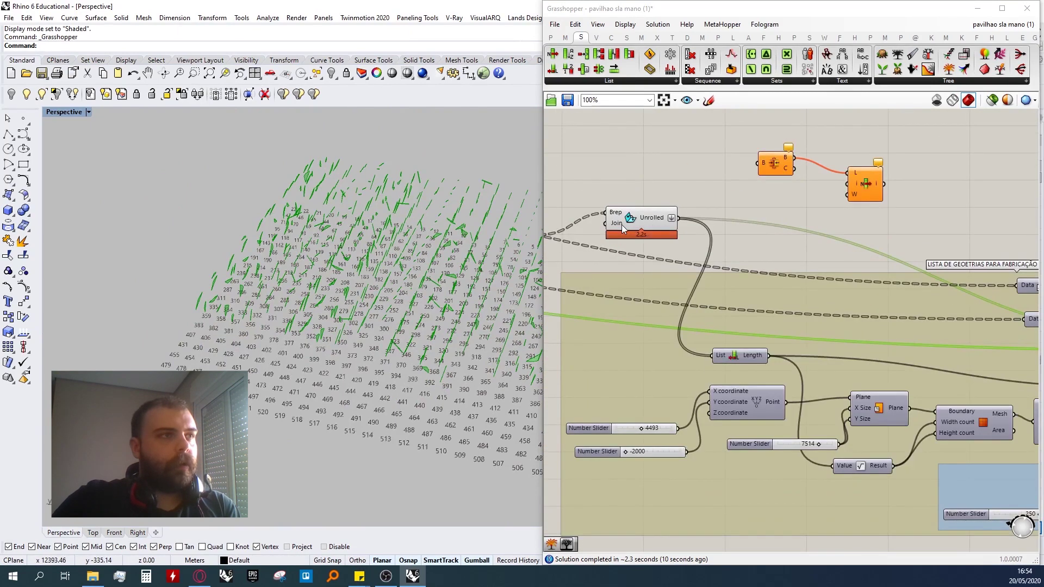
scroll(974, 312, up, 2)
click(828, 248)
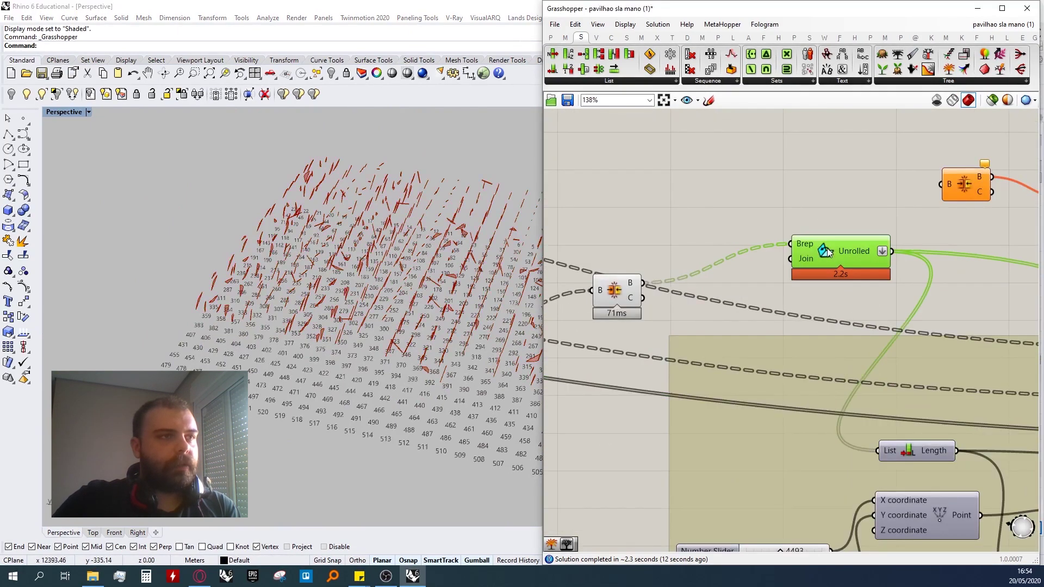
click(550, 38)
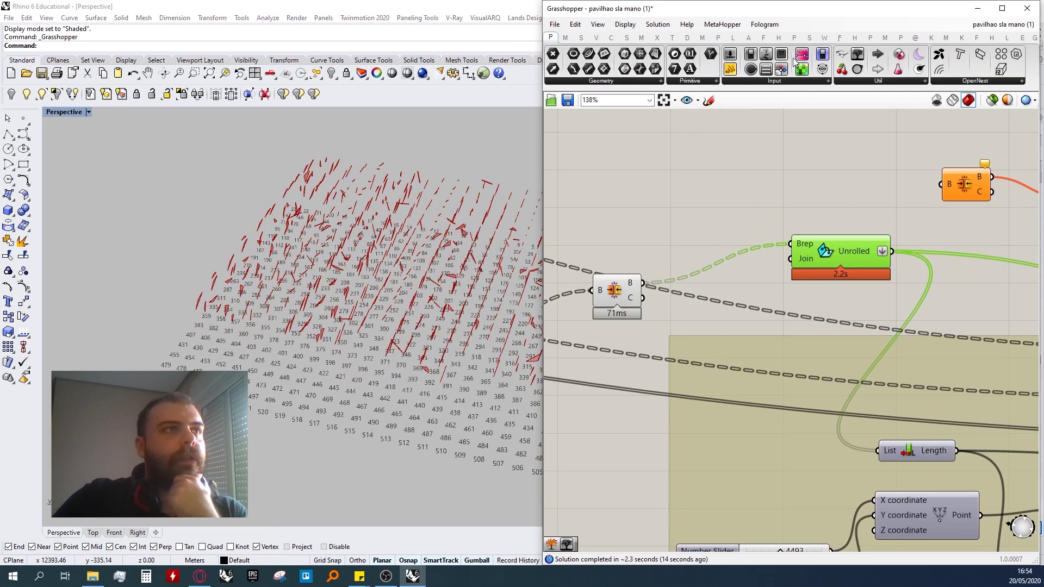
drag(751, 56, 778, 254)
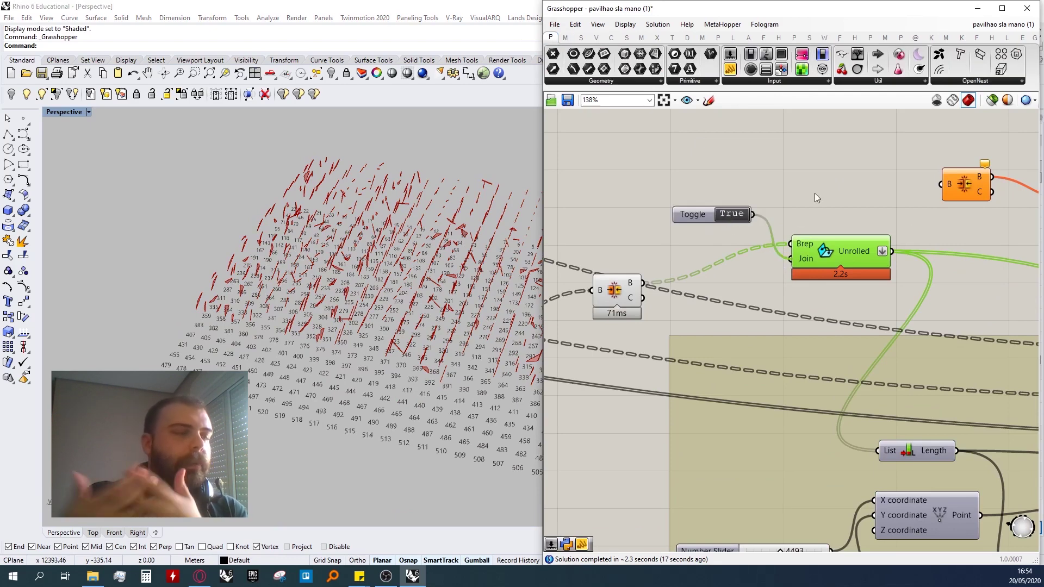
- Examine the oriented unrolled pieces among the module numbers in the perspective view
scroll(802, 207, down, 2)
right_drag(312, 280, 189, 257)
scroll(268, 253, up, 5)
scroll(297, 250, down, 3)
right_drag(296, 249, 213, 312)
scroll(588, 242, down, 7)
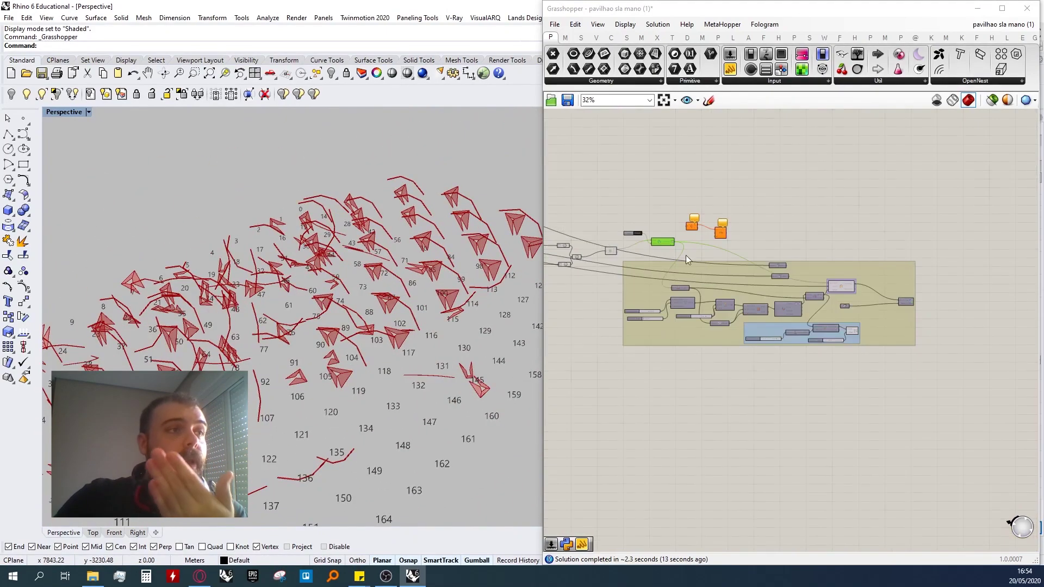
scroll(582, 233, up, 4)
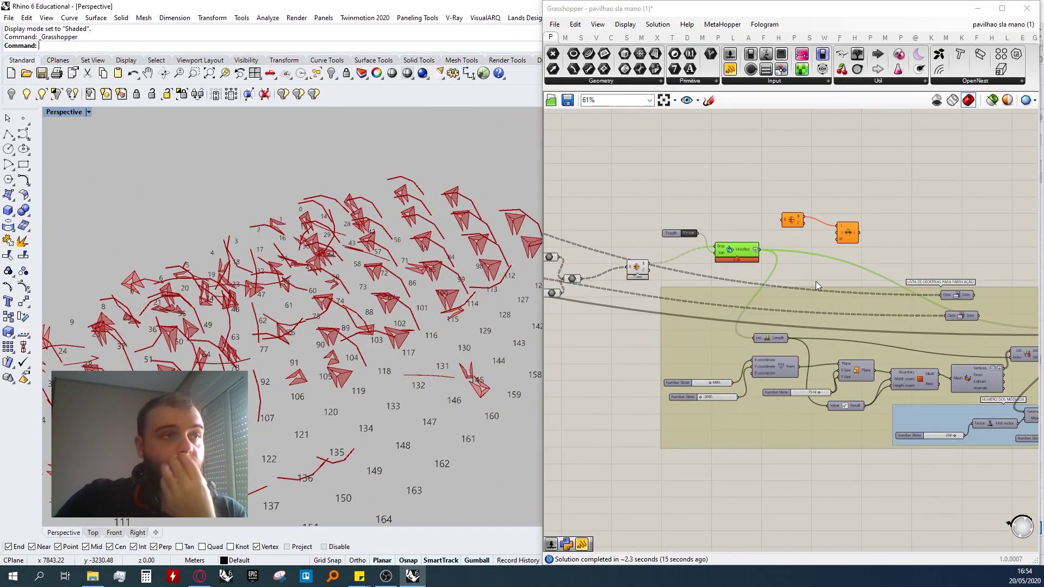
- Enable the preview of the Split List component that supplies the grid points and view the points among the pieces
scroll(674, 288, down, 2)
scroll(961, 310, up, 4)
click(781, 356)
middle_click(781, 356)
click(802, 338)
scroll(359, 315, down, 2)
right_drag(392, 307, 315, 321)
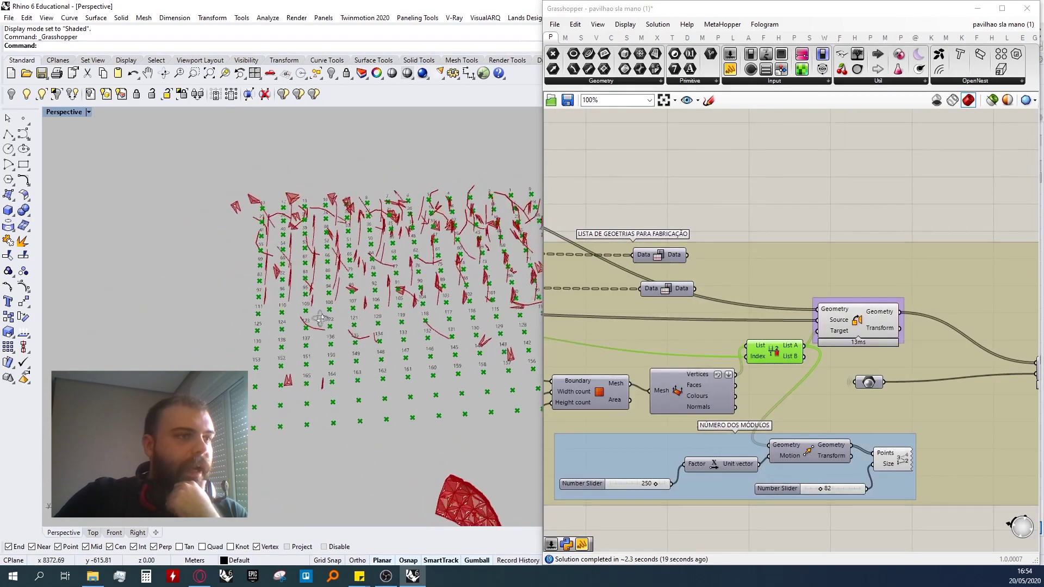
- Compare the placement of the unrolled pieces with the numbered grid points, using the unroll component for reference
scroll(795, 354, up, 2)
scroll(286, 412, up, 4)
scroll(876, 345, down, 10)
scroll(743, 277, up, 7)
click(730, 346)
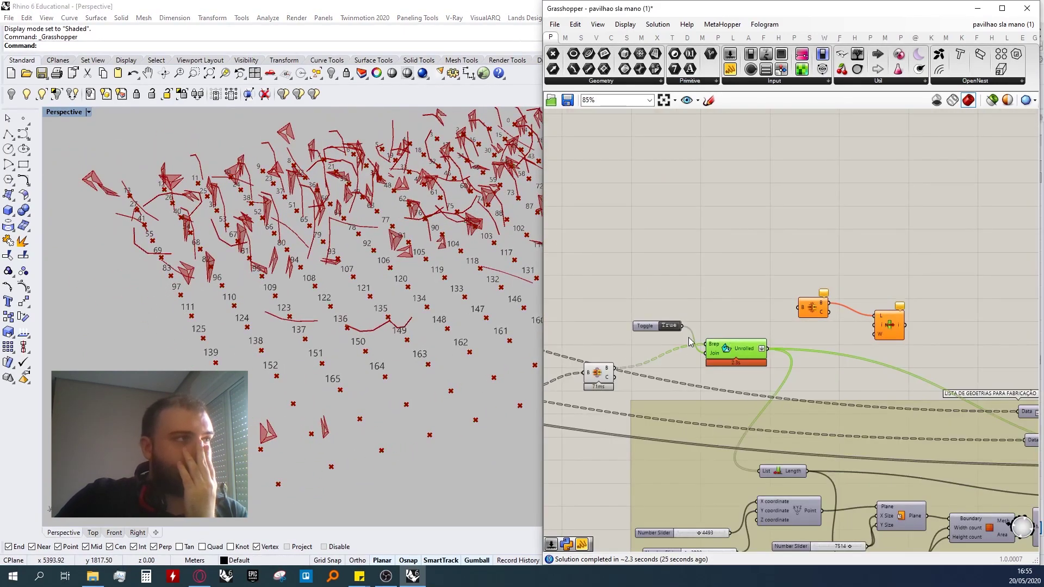
scroll(700, 342, down, 4)
scroll(745, 349, up, 5)
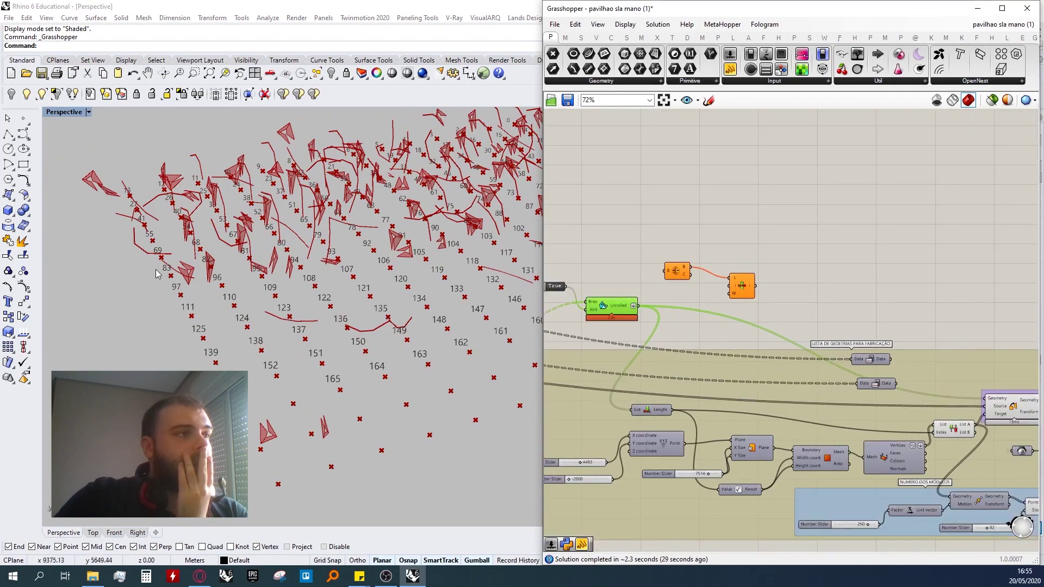
- Add an Area component to the Grasshopper canvas
scroll(267, 276, down, 5)
scroll(253, 288, up, 3)
scroll(288, 296, up, 5)
scroll(289, 294, down, 2)
double_click(729, 217)
text(area)
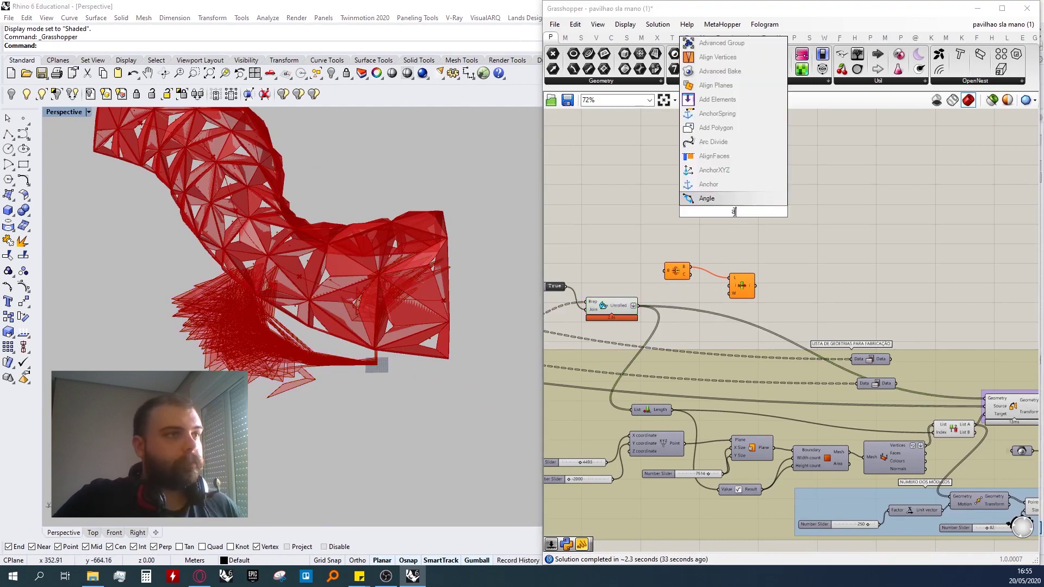
key(Return)
- Place Area beside Orient, feed it the unrolled pieces and connect its Centroid output to Orient's Source input
drag(729, 219, 805, 346)
scroll(605, 318, up, 3)
scroll(653, 329, down, 7)
scroll(802, 374, up, 6)
click(756, 306)
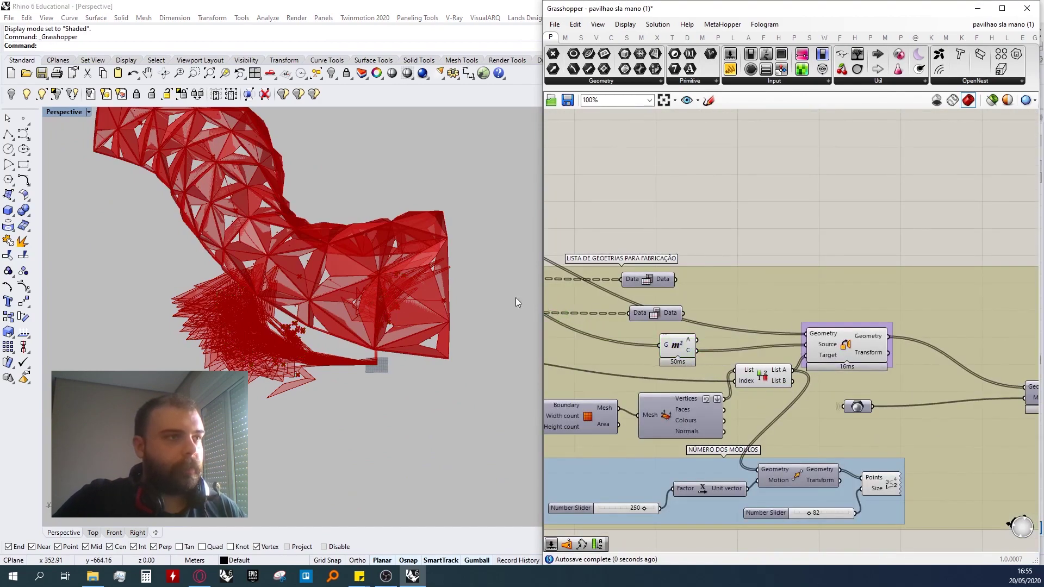
scroll(421, 344, down, 10)
right_drag(292, 279, 330, 270)
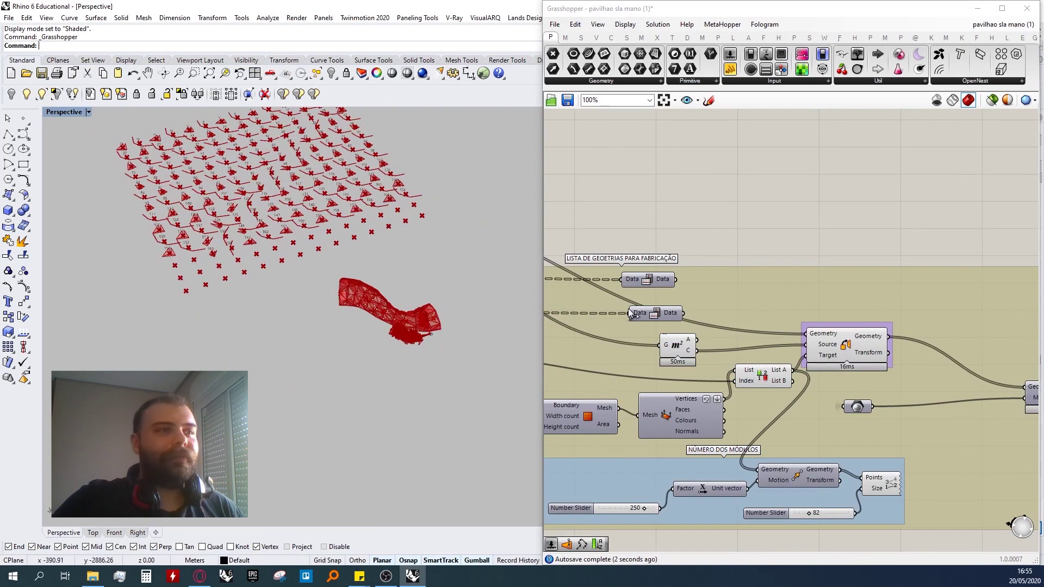
- Delete the two unused orange components above the unroll component
scroll(889, 324, down, 5)
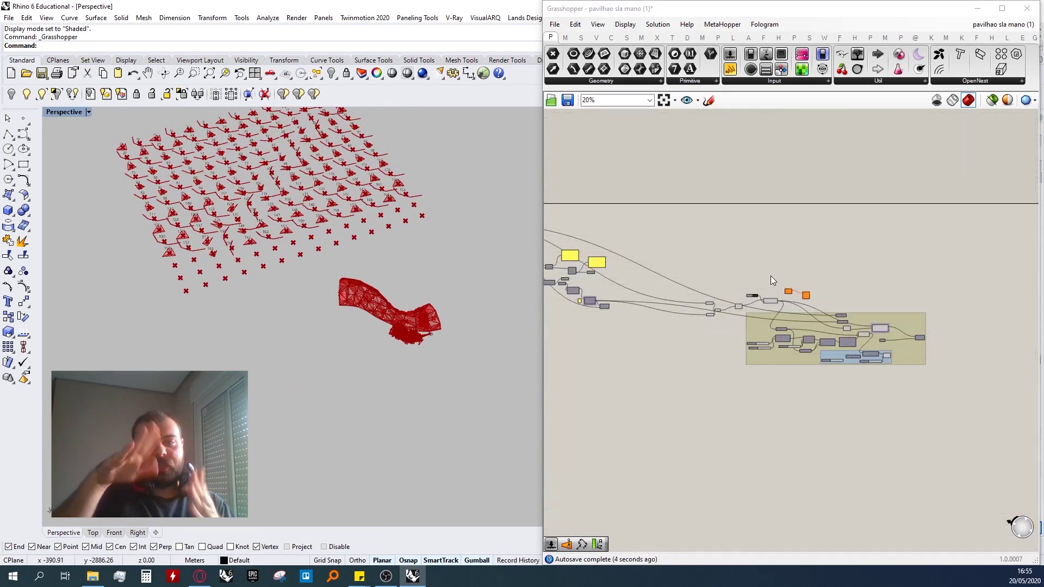
scroll(849, 300, up, 5)
drag(837, 290, 667, 229)
key(Delete)
scroll(981, 273, down, 7)
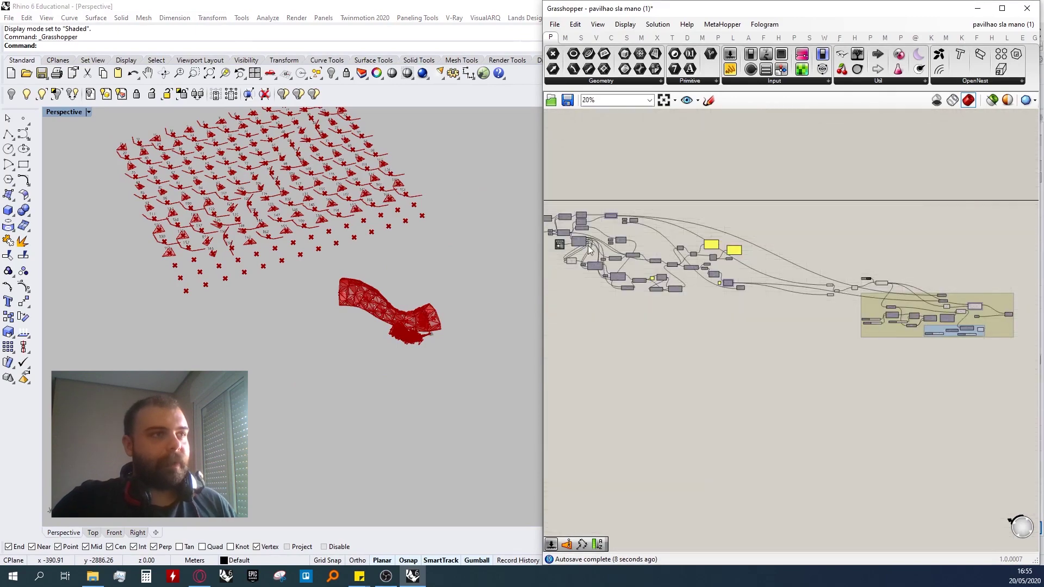
- Compare the pavilion model's modules with the oriented pieces on the grid, checking the related components
scroll(591, 249, up, 7)
scroll(589, 290, down, 2)
click(597, 299)
scroll(475, 300, up, 5)
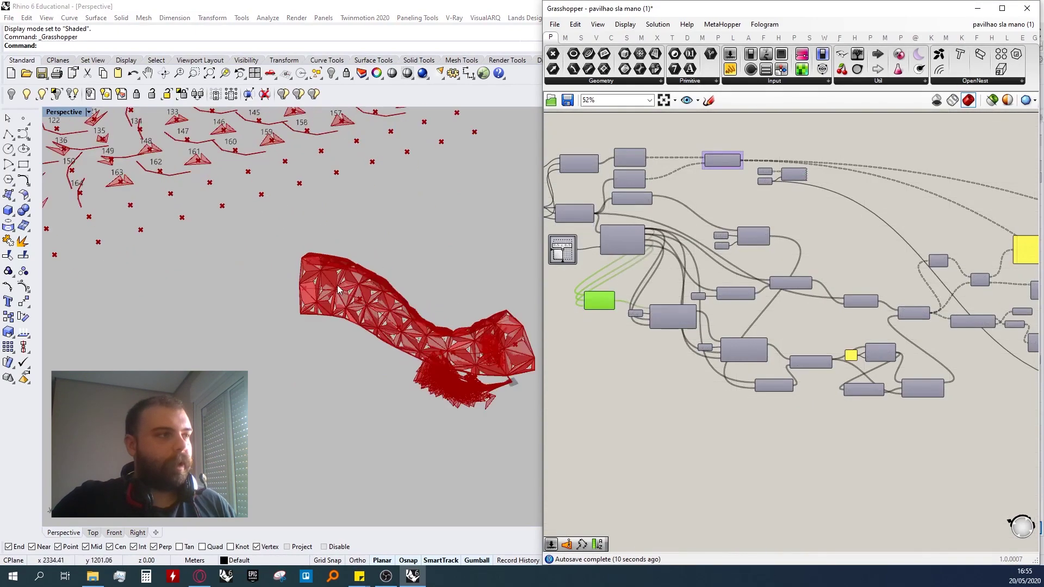
scroll(561, 318, down, 6)
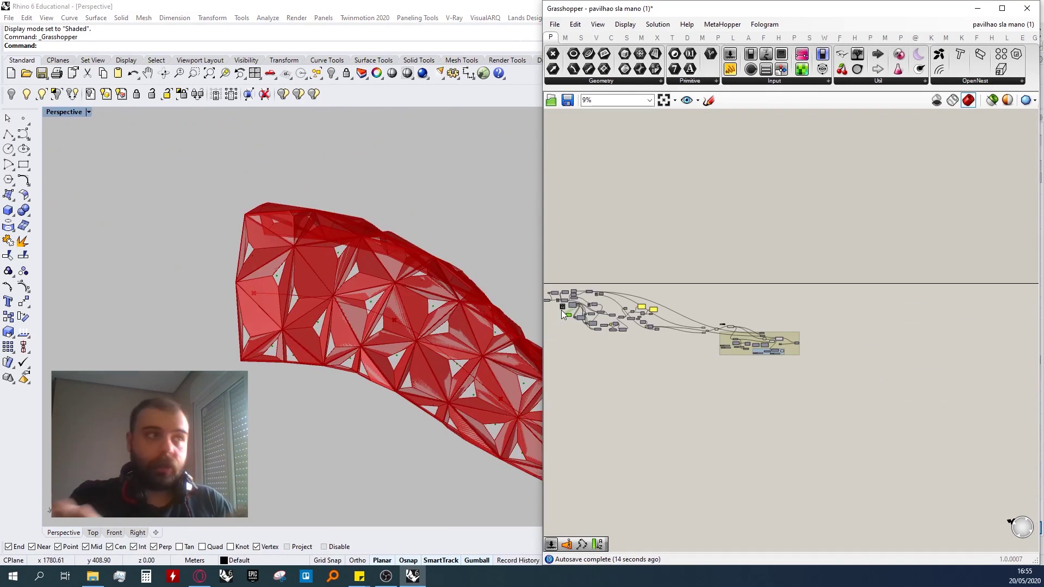
scroll(783, 340, up, 6)
click(752, 325)
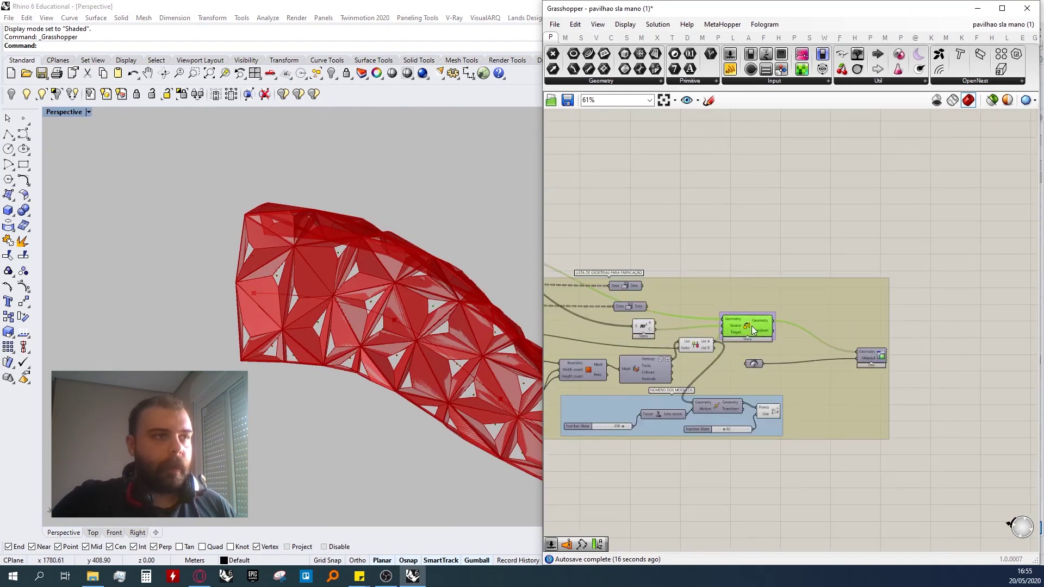
scroll(394, 375, down, 3)
right_drag(393, 376, 424, 383)
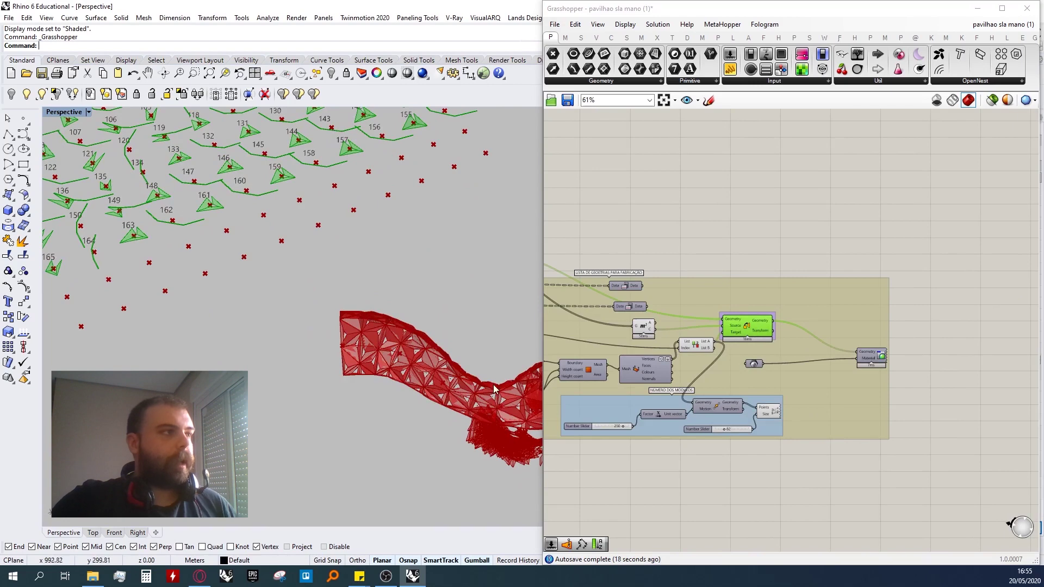
scroll(490, 386, down, 3)
scroll(826, 342, down, 2)
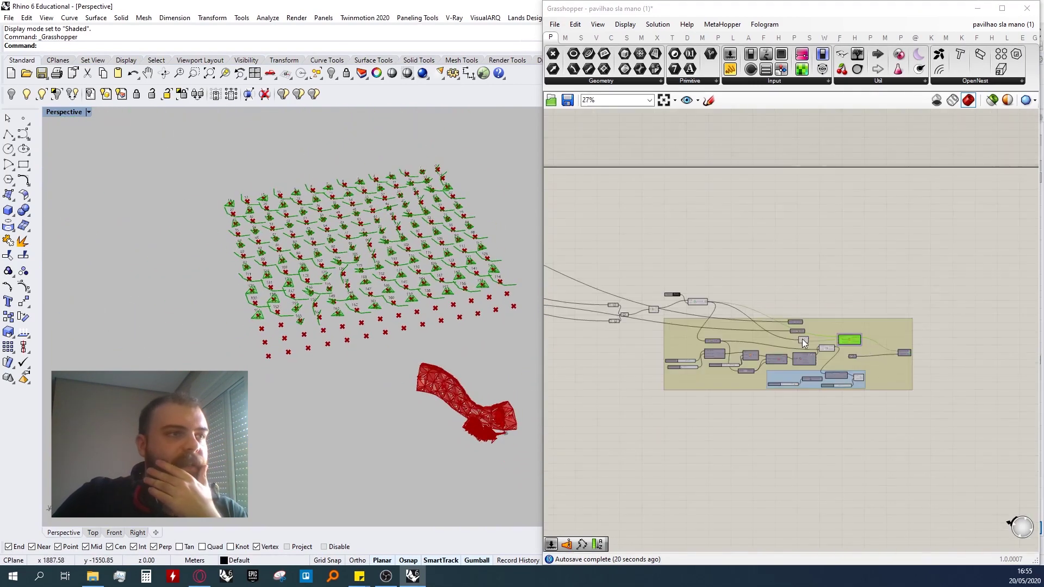
- Turn off flattening on the unroll component's Unrolled output after inspecting the Brep Join geometry
scroll(682, 315, up, 2)
scroll(675, 312, down, 2)
scroll(647, 291, up, 3)
mouse_move(632, 279)
drag(630, 279, 618, 262)
scroll(518, 426, up, 5)
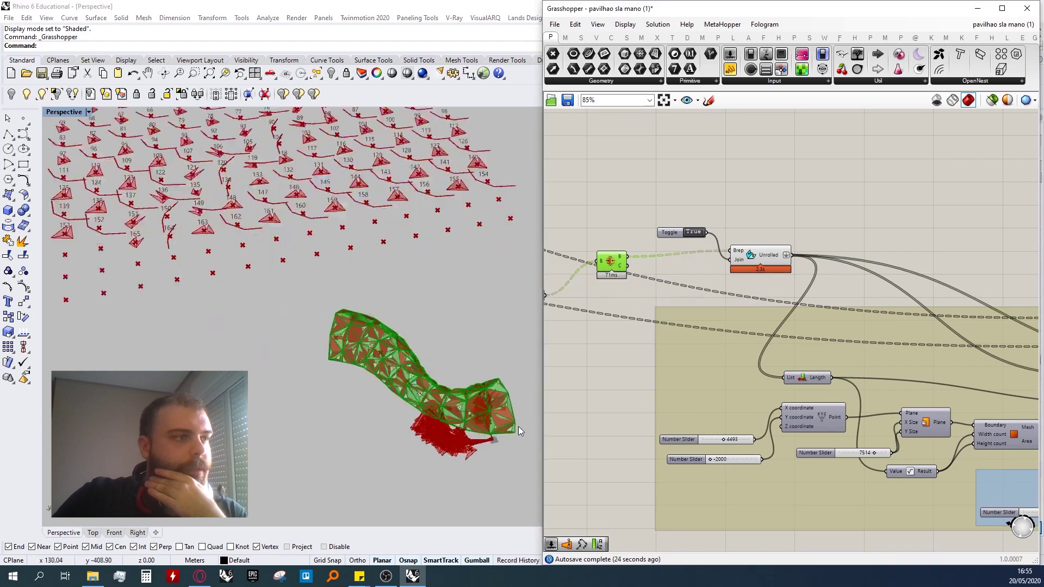
right_drag(506, 422, 322, 348)
right_click(776, 257)
click(795, 314)
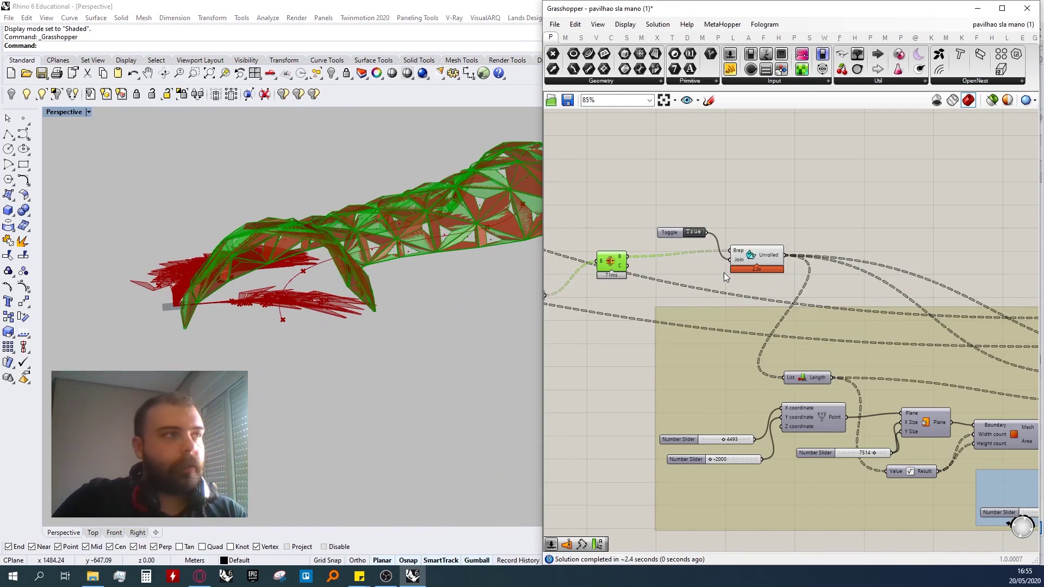
- Flatten the List input of the List Length component that sets the grid size
scroll(326, 424, down, 3)
right_drag(325, 424, 436, 400)
scroll(325, 424, down, 5)
right_drag(327, 419, 267, 375)
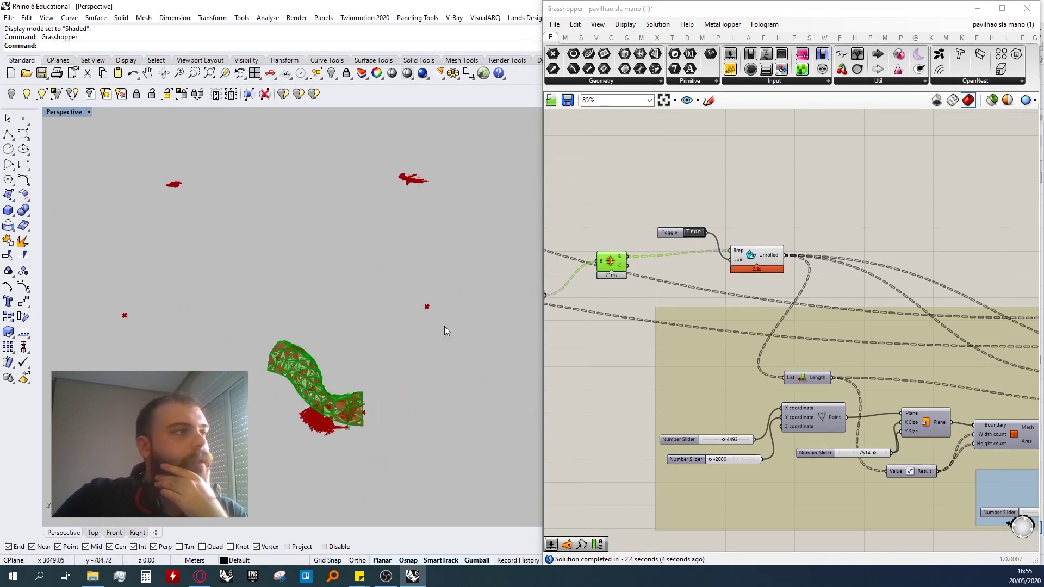
scroll(643, 283, down, 3)
scroll(762, 287, up, 4)
click(662, 388)
right_click(664, 391)
click(693, 440)
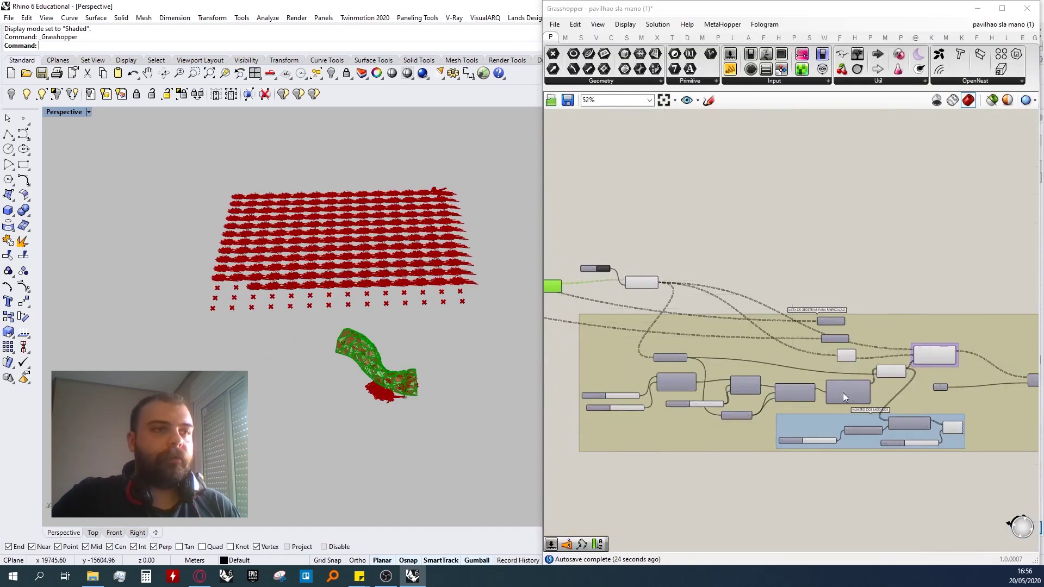
- Check the Area centroids' data structure, graft the Split List's List A output and inspect the pieces on the grid
scroll(974, 370, up, 4)
scroll(935, 357, down, 4)
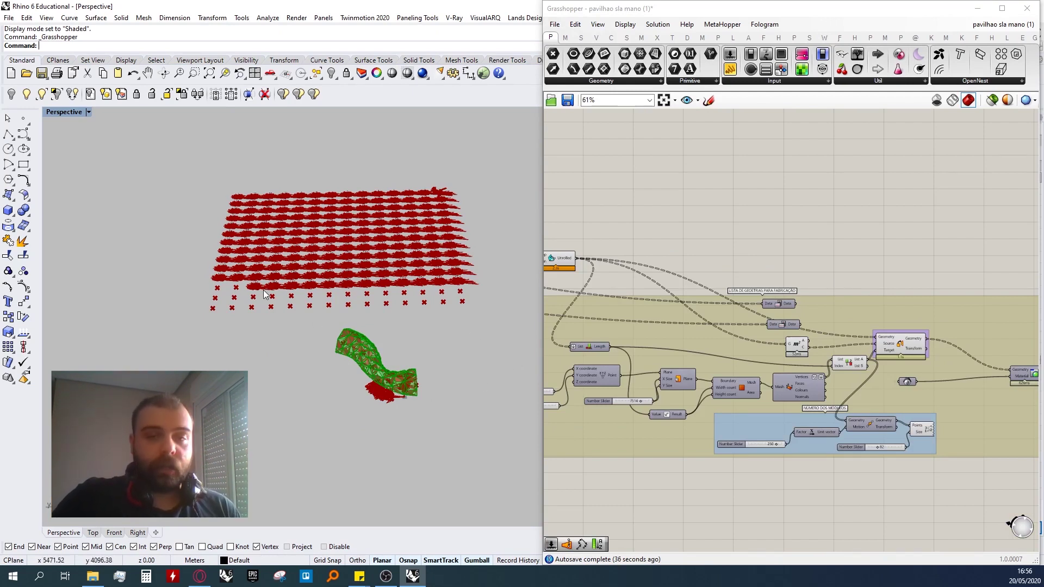
scroll(830, 345, up, 3)
mouse_move(856, 367)
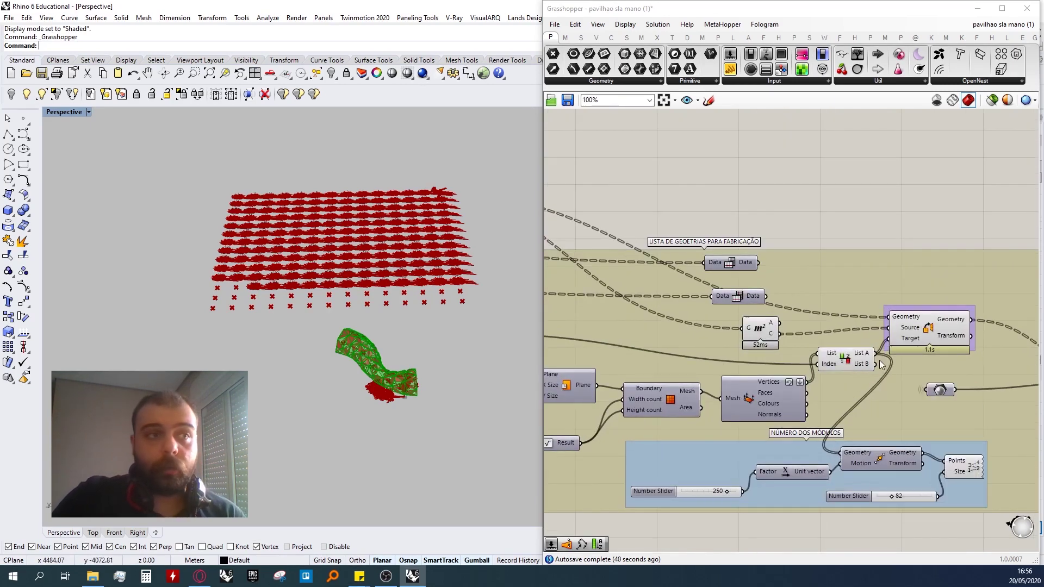
scroll(865, 351, up, 3)
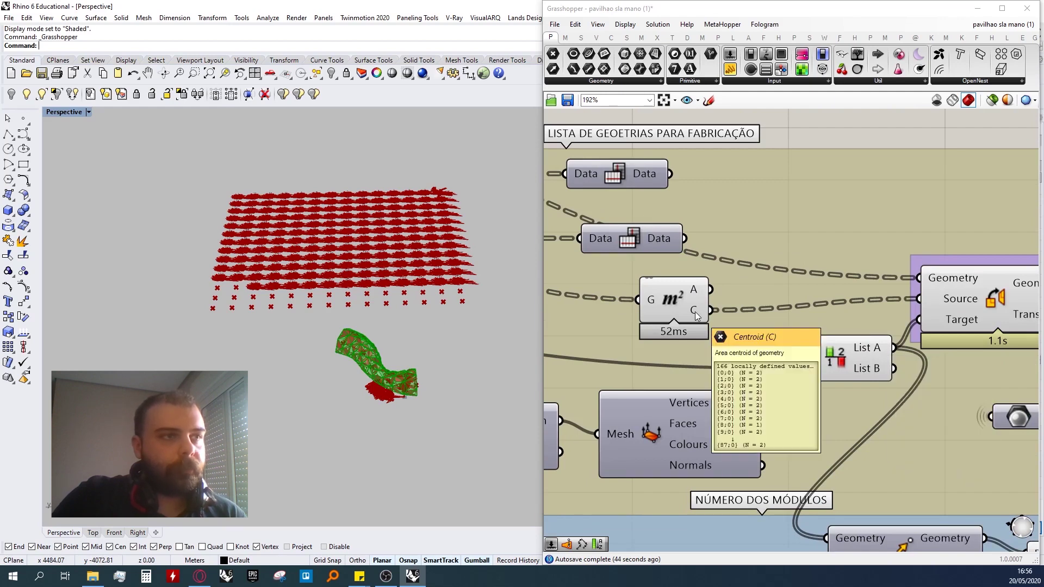
right_click(868, 352)
click(900, 422)
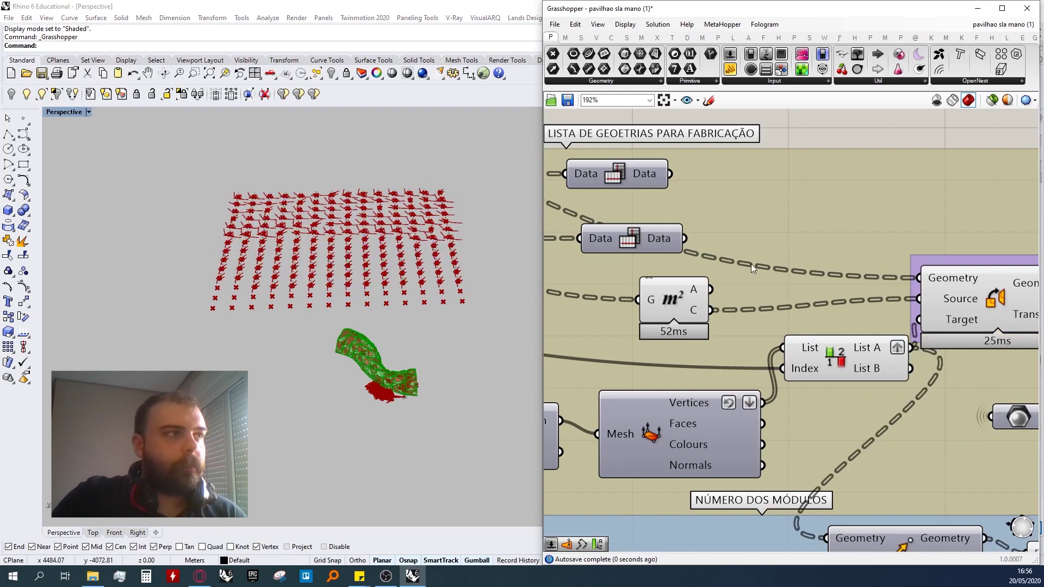
scroll(468, 365, up, 5)
scroll(469, 365, up, 3)
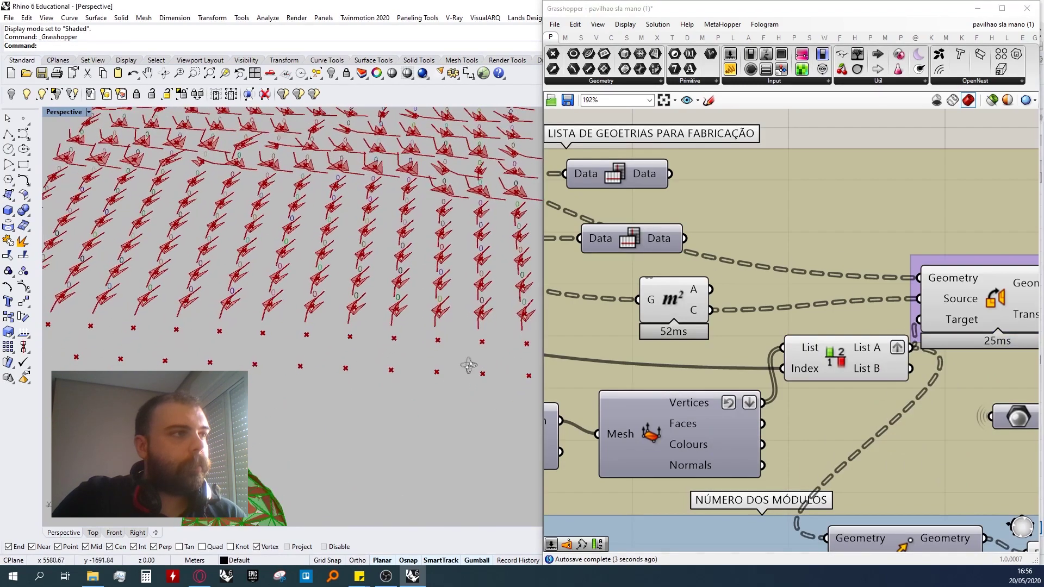
scroll(504, 407, down, 6)
- Reposition the Area component to tidy the wiring between the unroll and Orient components
drag(787, 366, 740, 366)
scroll(855, 224, down, 8)
click(848, 188)
scroll(700, 256, up, 3)
drag(684, 254, 777, 276)
drag(945, 256, 939, 275)
right_drag(939, 274, 839, 278)
scroll(838, 278, down, 1)
scroll(937, 253, up, 2)
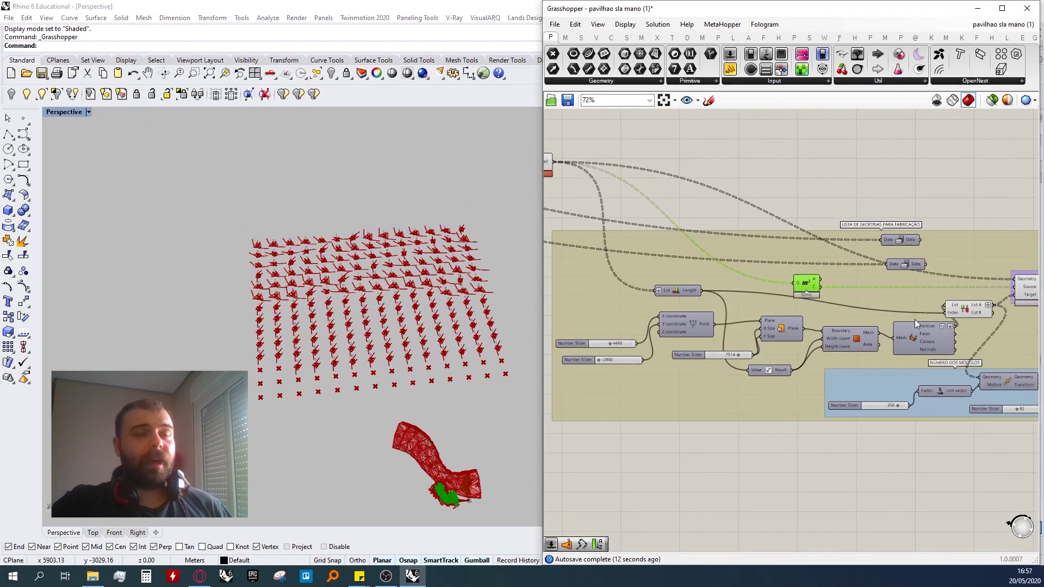
- Align the two Data containers under the LISTA DE GEOETRIAS PARA FABRICAÇÃO label
scroll(923, 245, up, 3)
drag(892, 241, 887, 233)
drag(891, 285, 878, 237)
drag(881, 259, 878, 236)
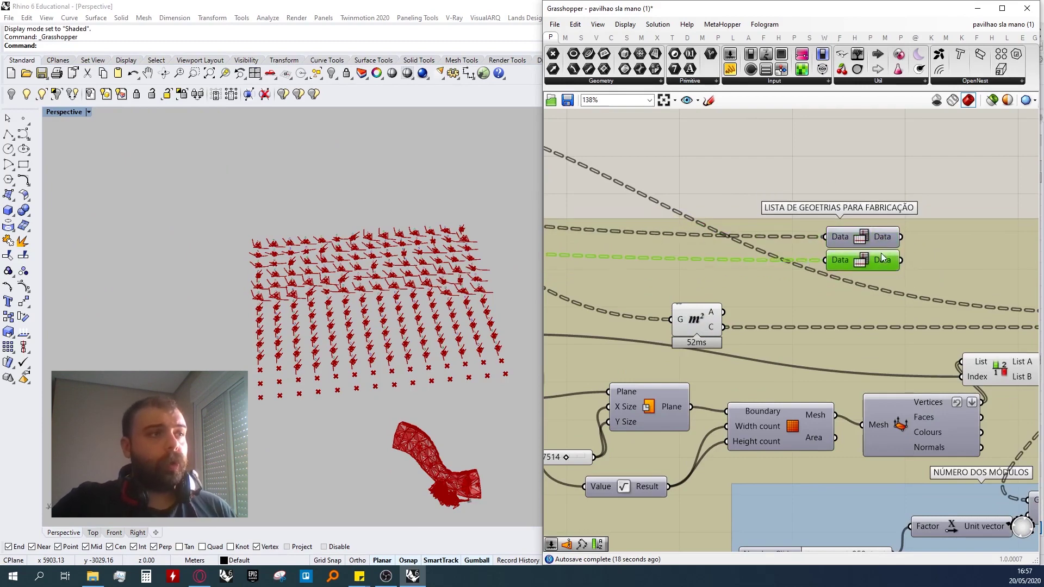
scroll(925, 278, down, 3)
scroll(928, 271, up, 2)
scroll(931, 284, down, 3)
- Select the Brep containers that feed the Brep Join and move them together along the canvas
right_drag(667, 215, 791, 224)
scroll(791, 224, down, 2)
scroll(629, 221, up, 6)
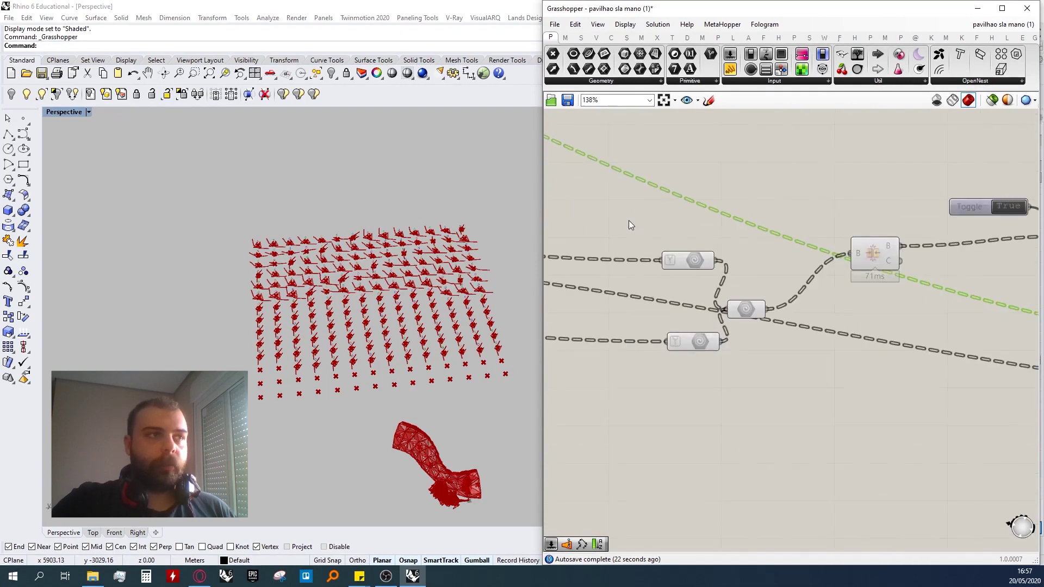
scroll(828, 313, down, 4)
scroll(636, 270, down, 3)
scroll(954, 265, up, 2)
drag(600, 227, 857, 339)
drag(811, 284, 952, 280)
- Reposition one of the Brep containers along the wires coming from the source geometry
scroll(968, 269, down, 5)
click(870, 264)
scroll(871, 272, up, 4)
click(924, 315)
scroll(925, 317, down, 3)
drag(926, 317, 886, 284)
- Enable the preview of the purple-grouped list component that feeds the Custom Preview
scroll(718, 292, up, 8)
click(581, 332)
middle_click(581, 332)
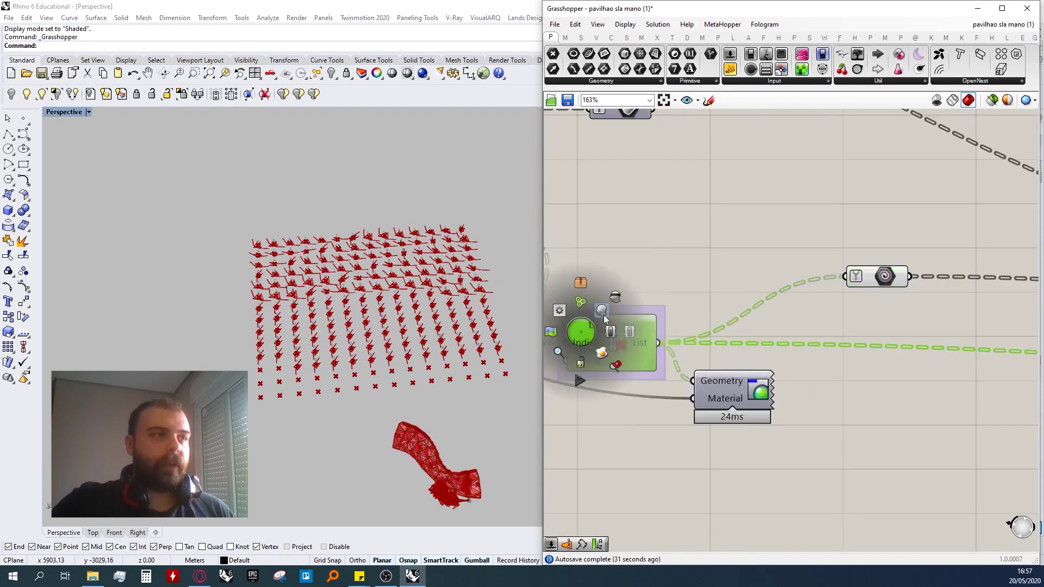
click(603, 314)
- Move the lower Brep container beneath the upper one and inspect both containers' geometry on the pavilion
scroll(485, 485, up, 10)
scroll(481, 429, down, 2)
drag(891, 279, 827, 329)
scroll(702, 295, down, 10)
scroll(793, 306, up, 10)
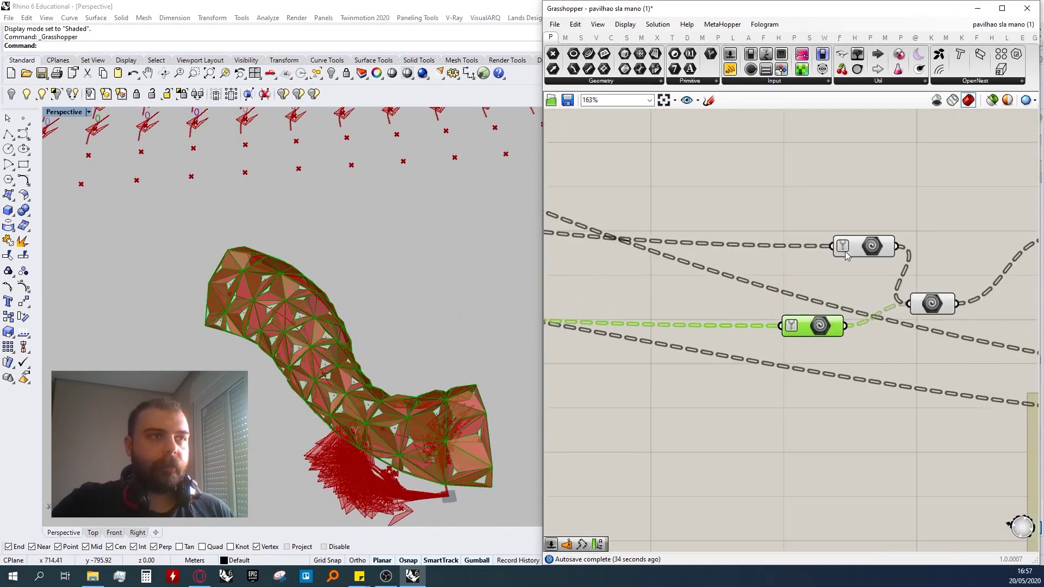
scroll(871, 272, down, 6)
scroll(849, 259, up, 8)
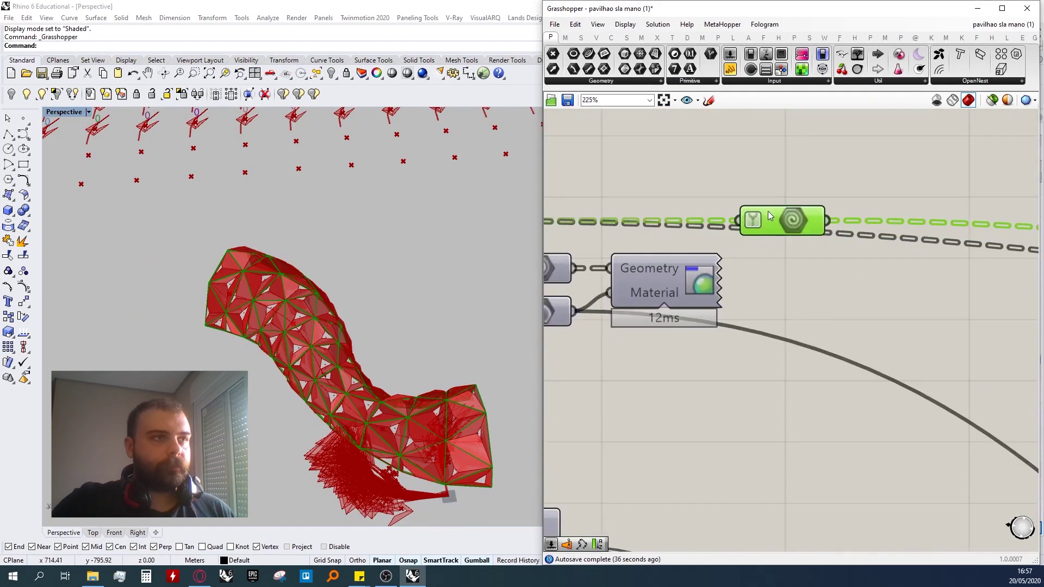
- Enable the preview of the source component that feeds the upper Brep container
scroll(826, 217, down, 4)
click(593, 218)
middle_click(593, 217)
click(617, 196)
middle_click(614, 212)
click(635, 189)
- Move the two simplified Brep containers together and line the merged Brep container up beside them
drag(804, 221, 743, 280)
scroll(695, 261, down, 10)
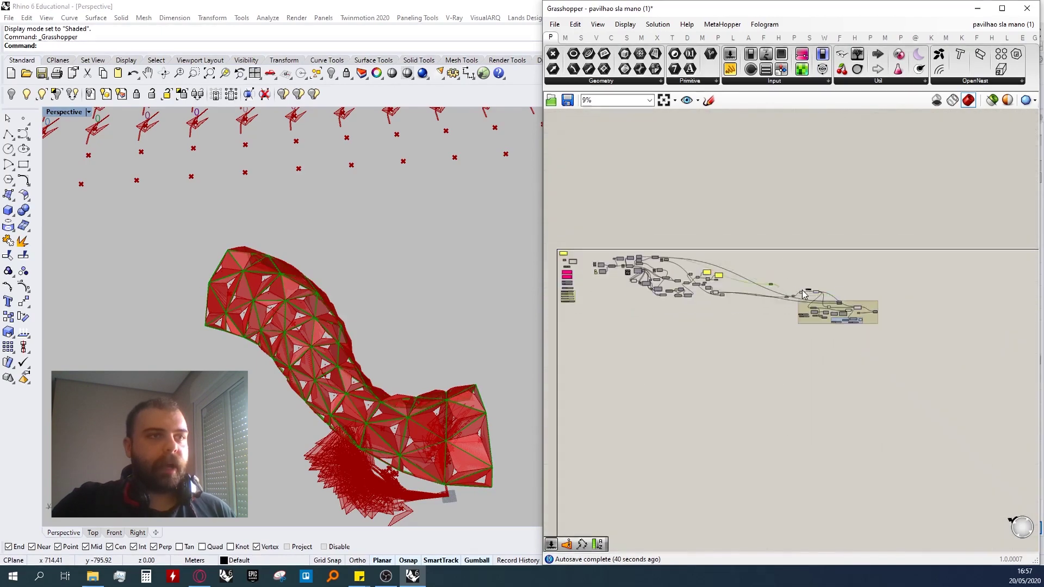
scroll(745, 284, up, 10)
drag(685, 345, 682, 350)
drag(830, 388, 836, 347)
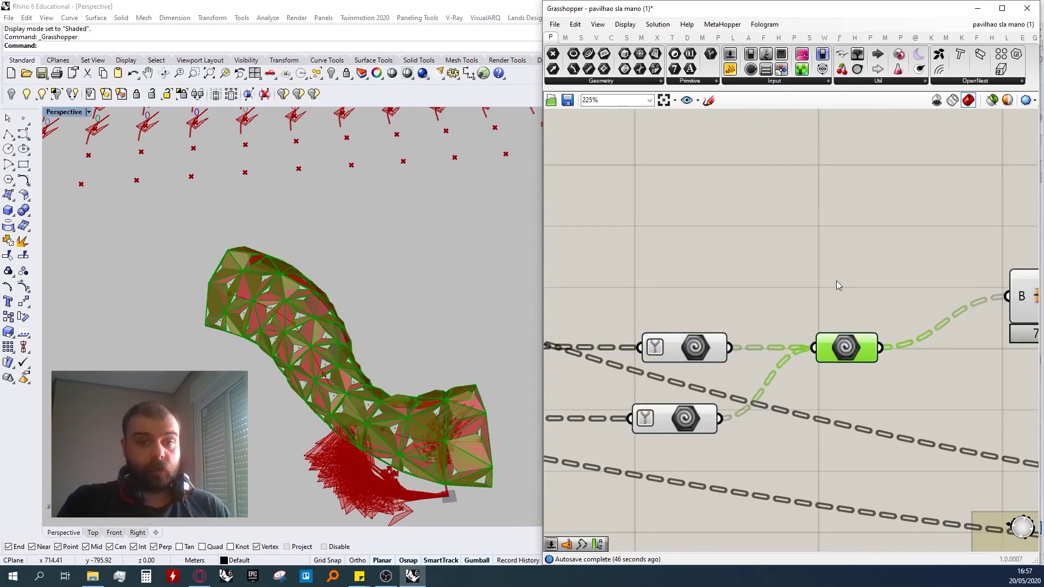
- Move the Brep Join component into place after the merged Brep container
scroll(813, 281, down, 1)
right_drag(809, 282, 731, 278)
scroll(894, 280, down, 2)
scroll(894, 279, up, 2)
drag(953, 279, 926, 297)
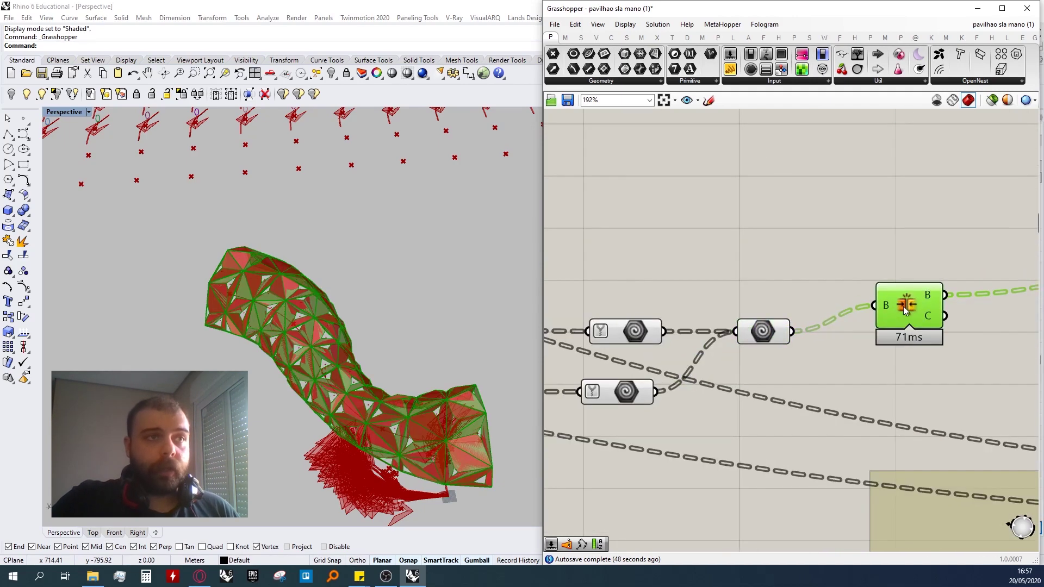
- Move the unroll component closer in line with the Brep Join's output
mouse_move(928, 300)
scroll(927, 300, down, 5)
right_drag(927, 300, 781, 300)
scroll(878, 288, up, 4)
drag(919, 296, 898, 304)
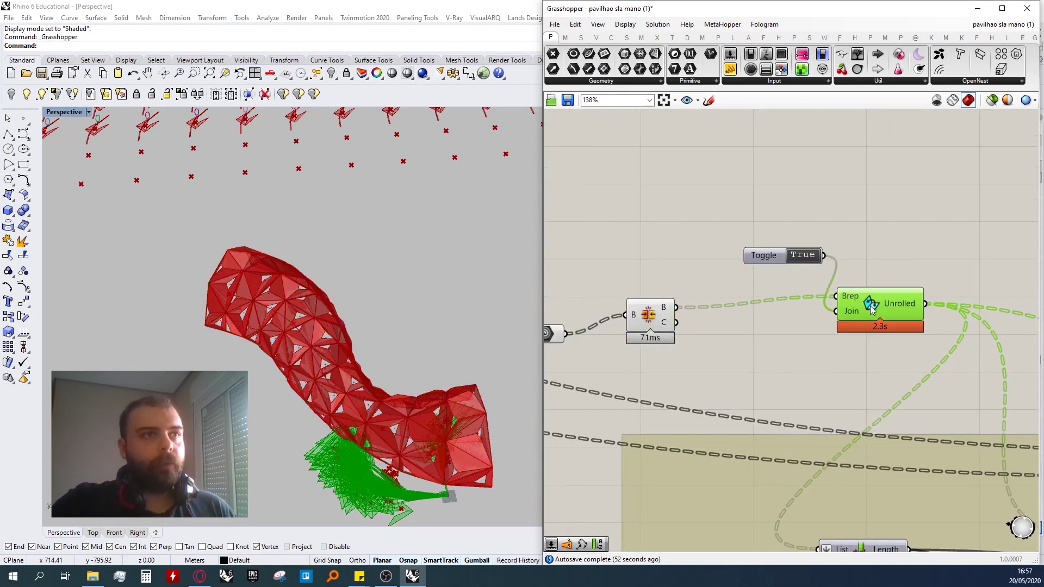
- Reveal where the Unroll Brep component is located in the component library
ctrl+alt+click(871, 310)
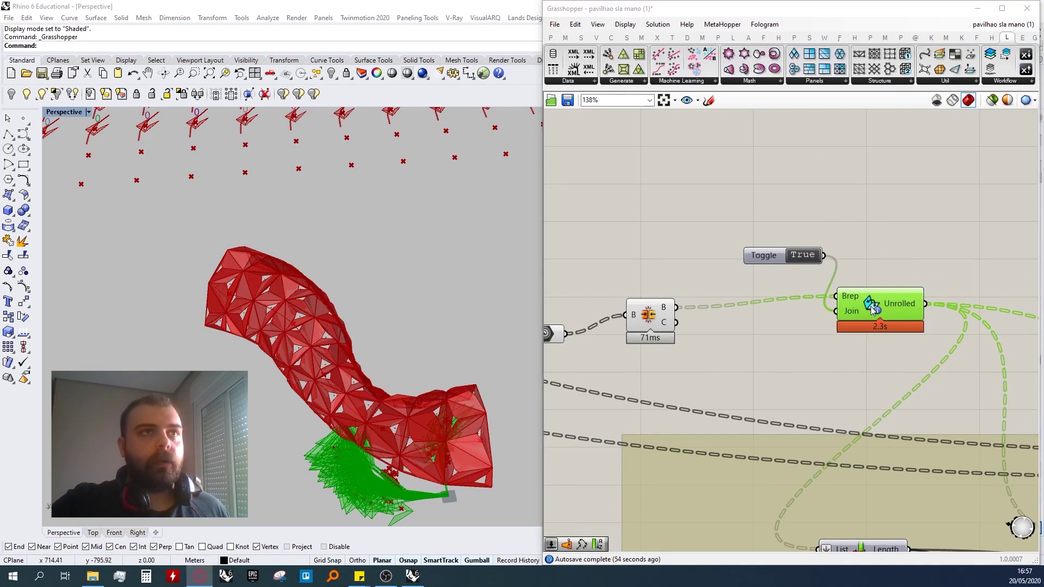
click(960, 81)
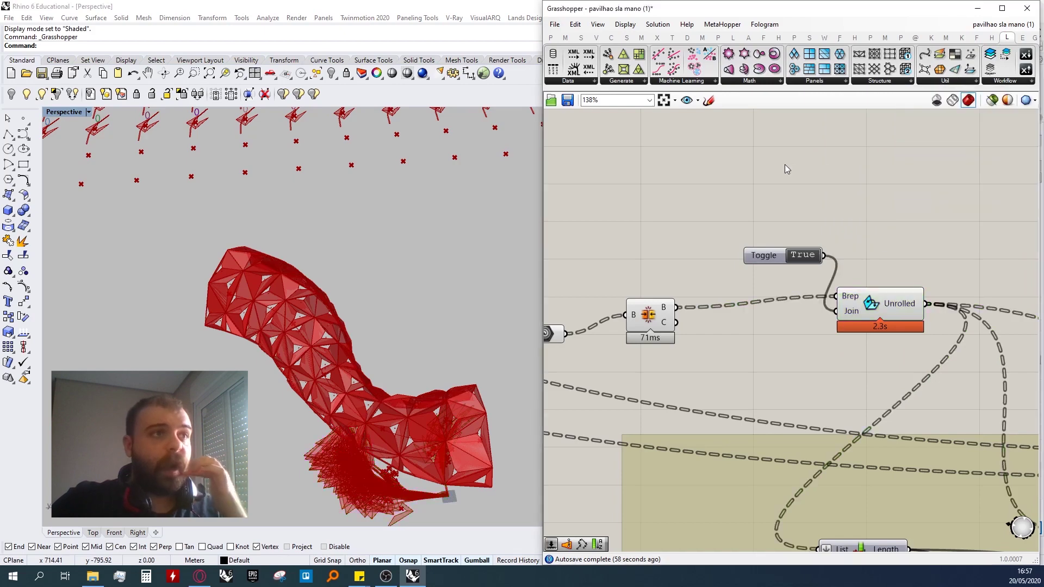
- Add an Unroll Polysurface component above the Unroll Brep component and reveal its location in the component library
double_click(785, 164)
text(unroll)
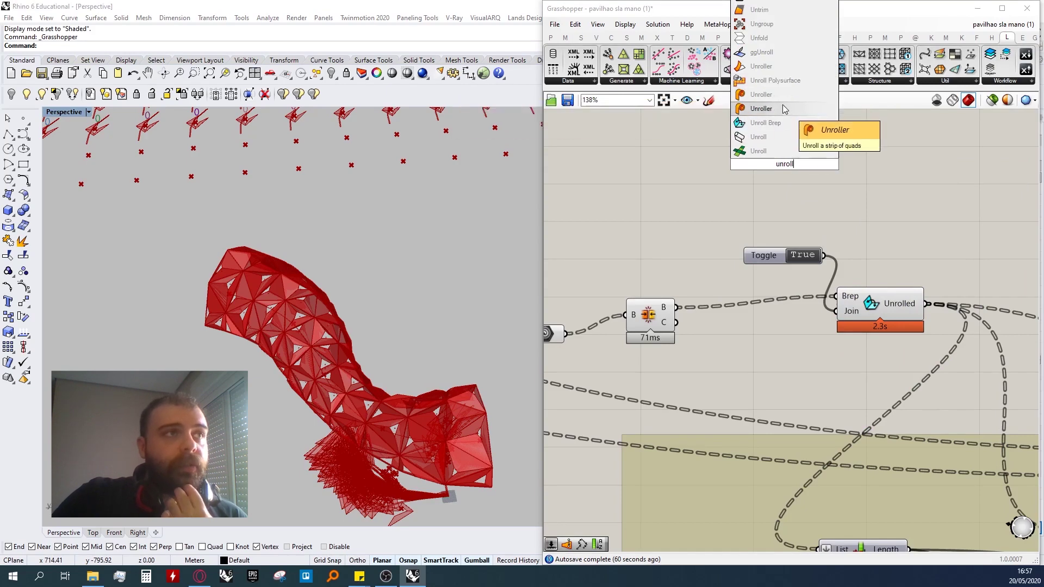
click(787, 77)
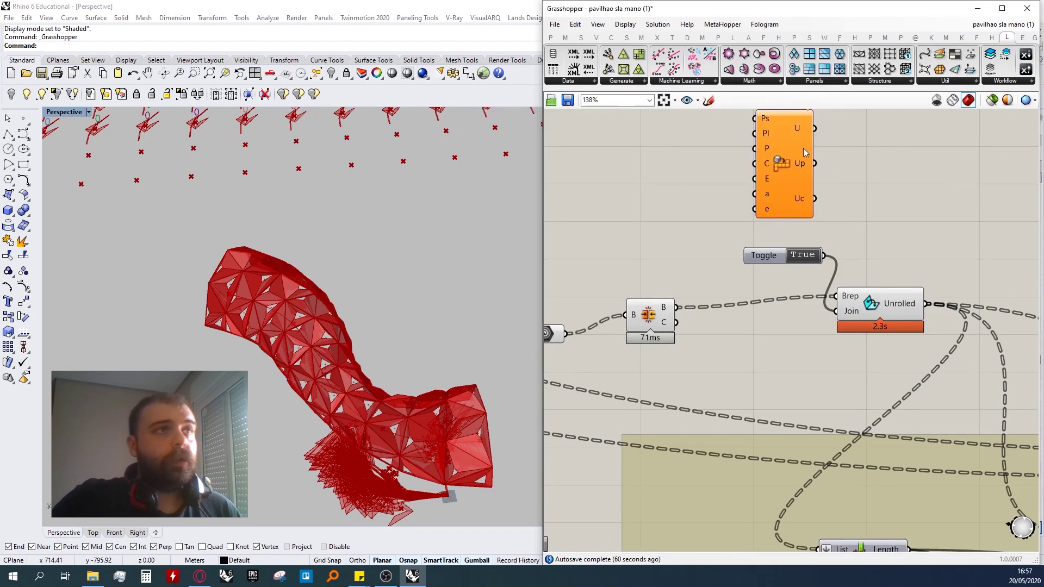
drag(782, 162, 884, 193)
ctrl+alt+click(883, 194)
scroll(737, 217, down, 2)
right_drag(846, 203, 779, 244)
scroll(779, 243, up, 3)
ctrl+alt+click(779, 243)
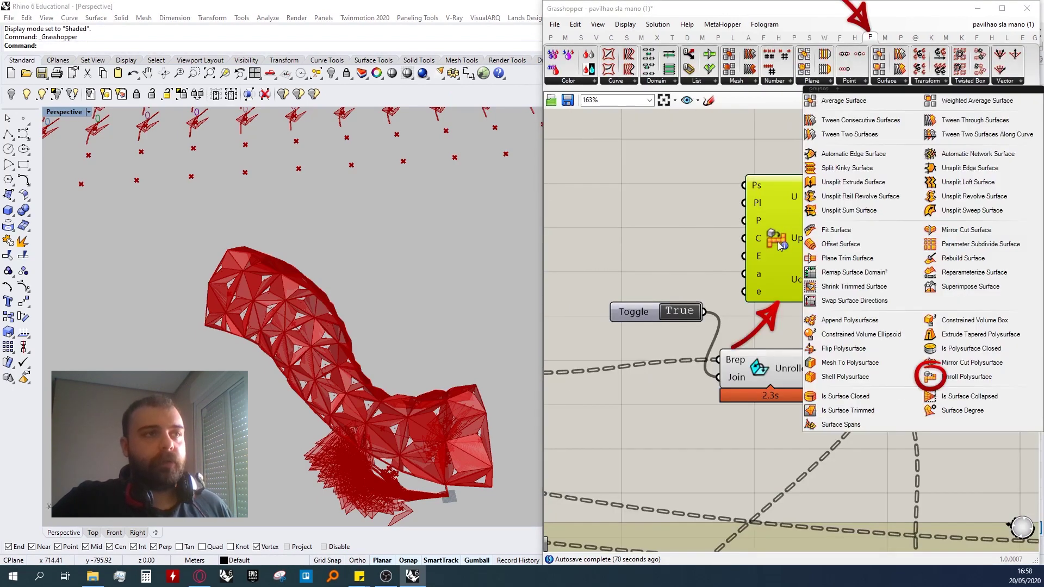
- Add an Unroll component that accepts additional curves and points, and place it beside the Unroll Polysurface component
double_click(869, 177)
text(unroll)
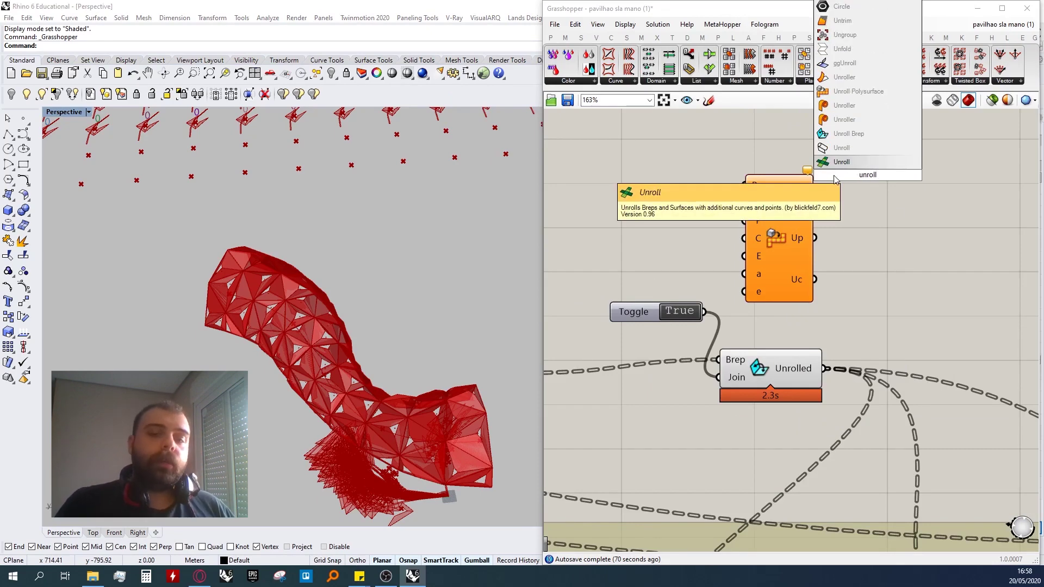
key(Return)
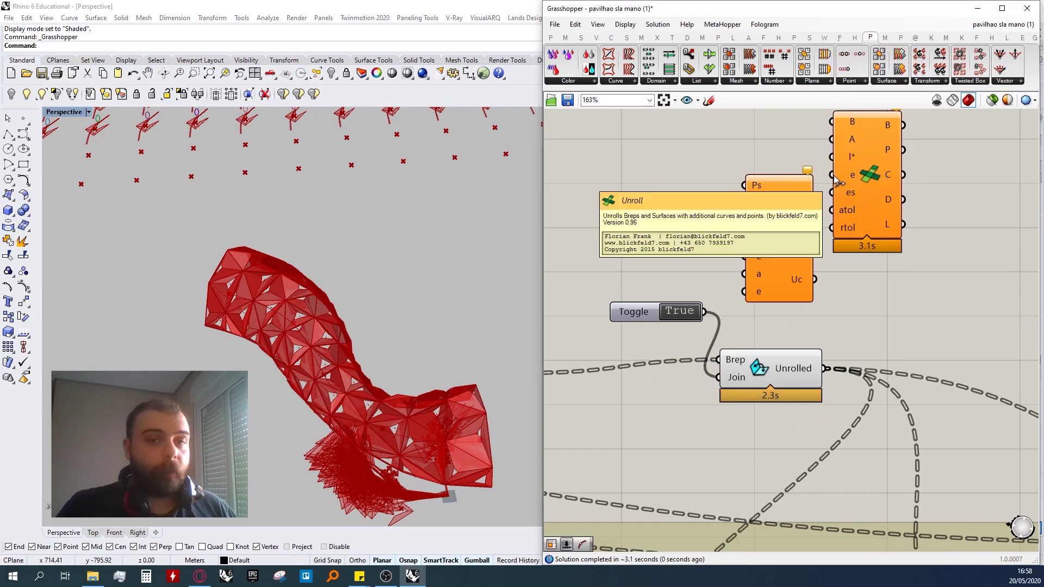
scroll(707, 223, down, 5)
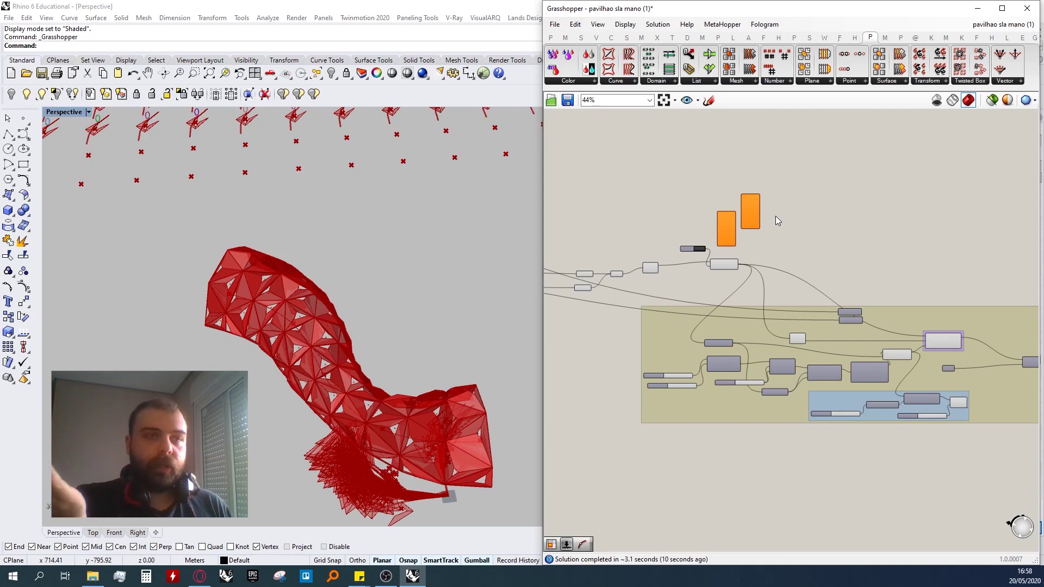
scroll(768, 168, up, 3)
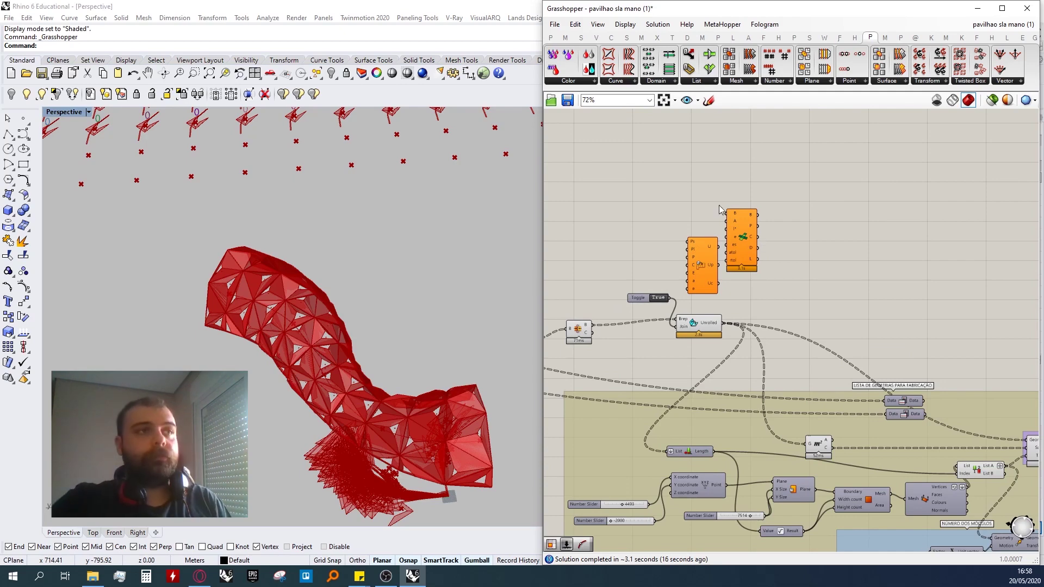
scroll(762, 242, up, 3)
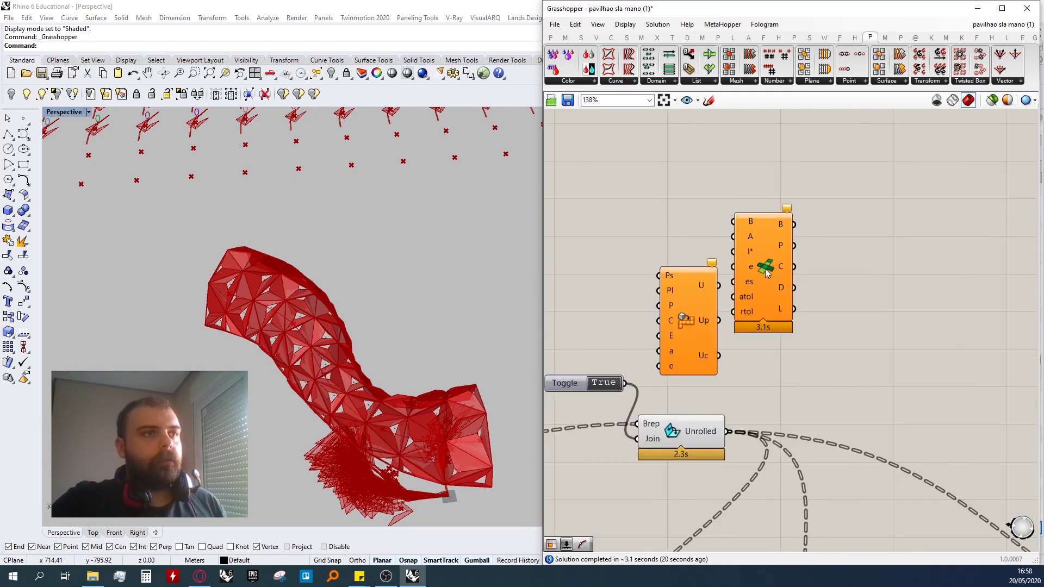
drag(775, 272, 787, 265)
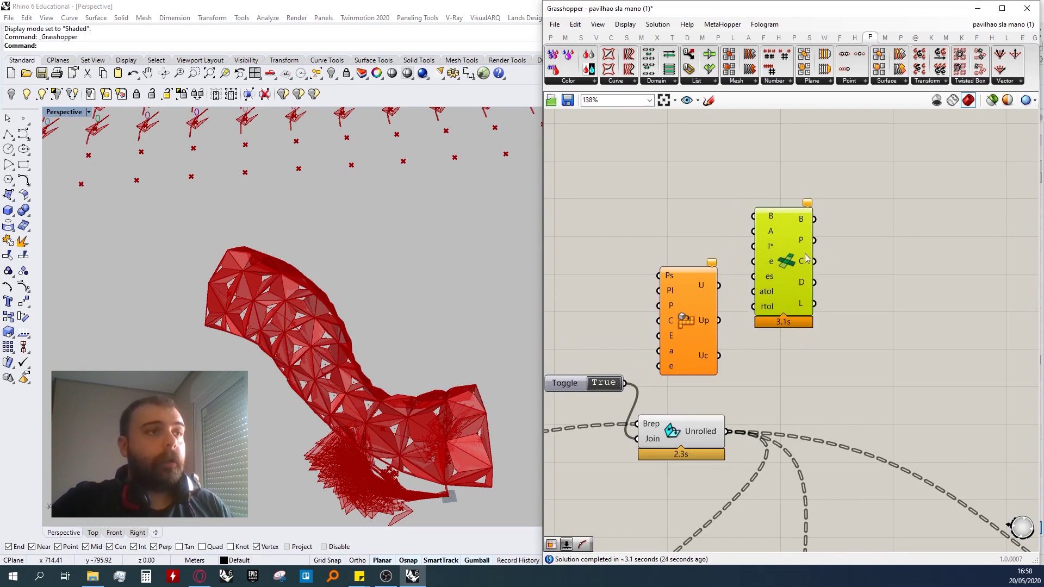
- Place a trial Unroller component for quad strips beside the Unroll component and delete it
double_click(847, 246)
text(unroll)
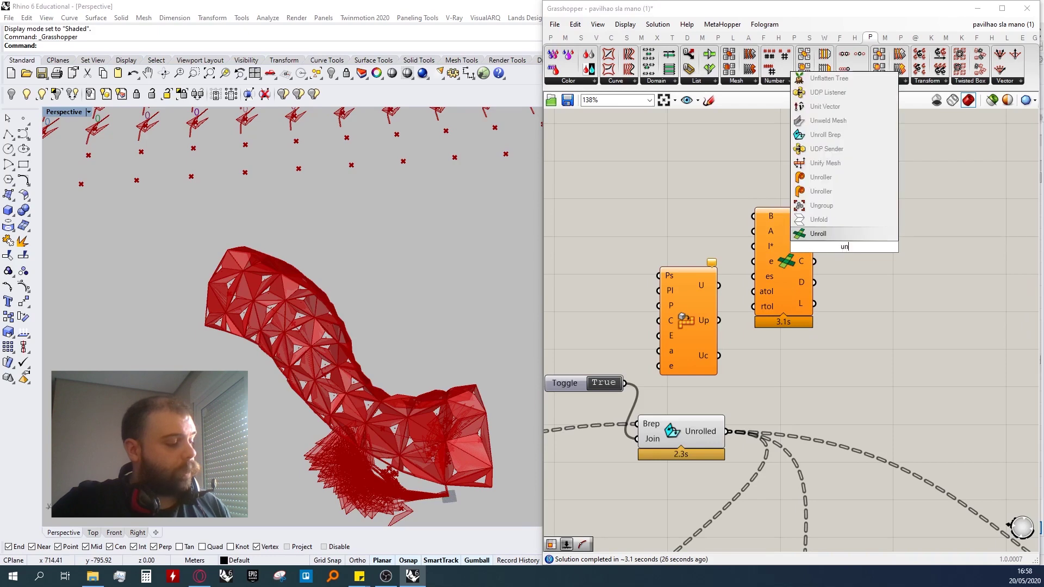
click(841, 192)
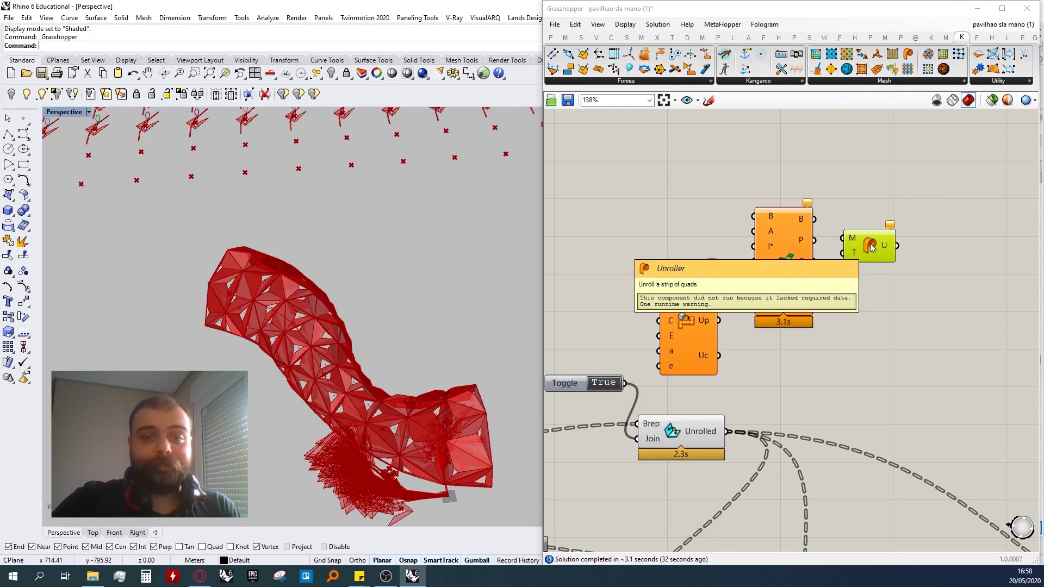
drag(872, 248, 882, 233)
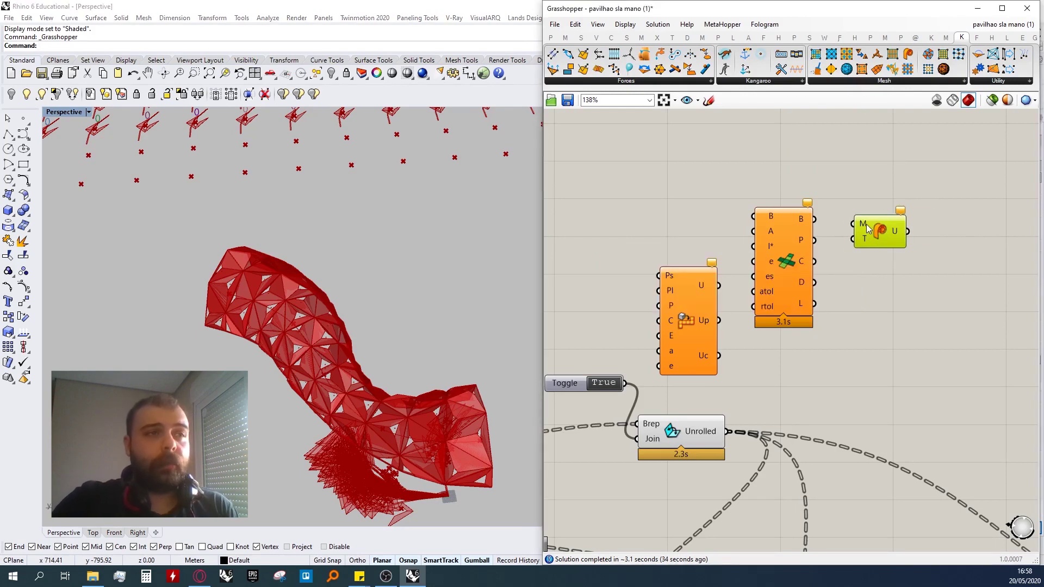
key(Delete)
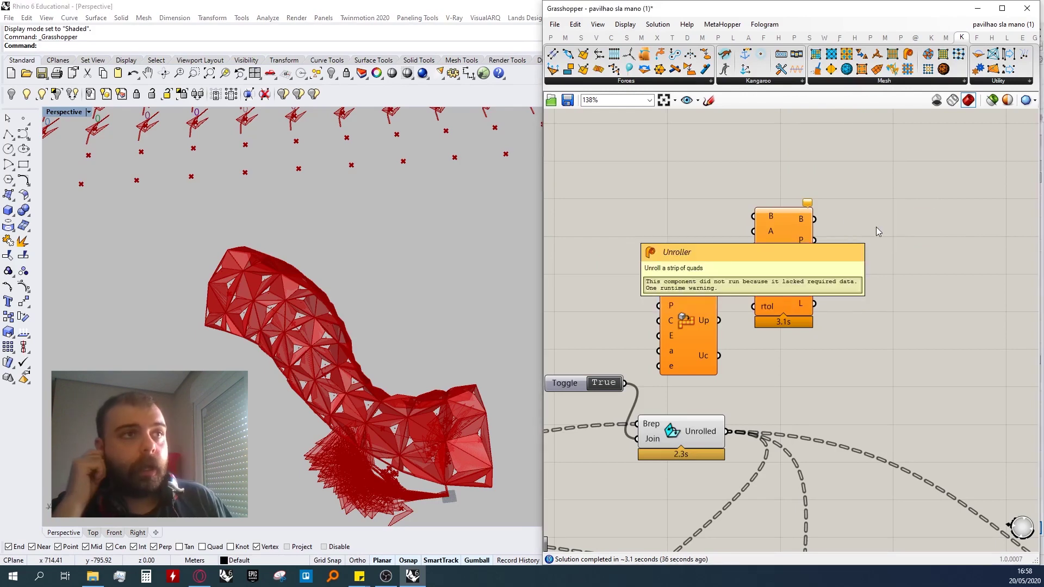
- Delete the unconnected Unroll Polysurface and Unroll components above the Unroll Brep component
scroll(877, 227, down, 1)
drag(873, 279, 726, 209)
scroll(726, 209, down, 3)
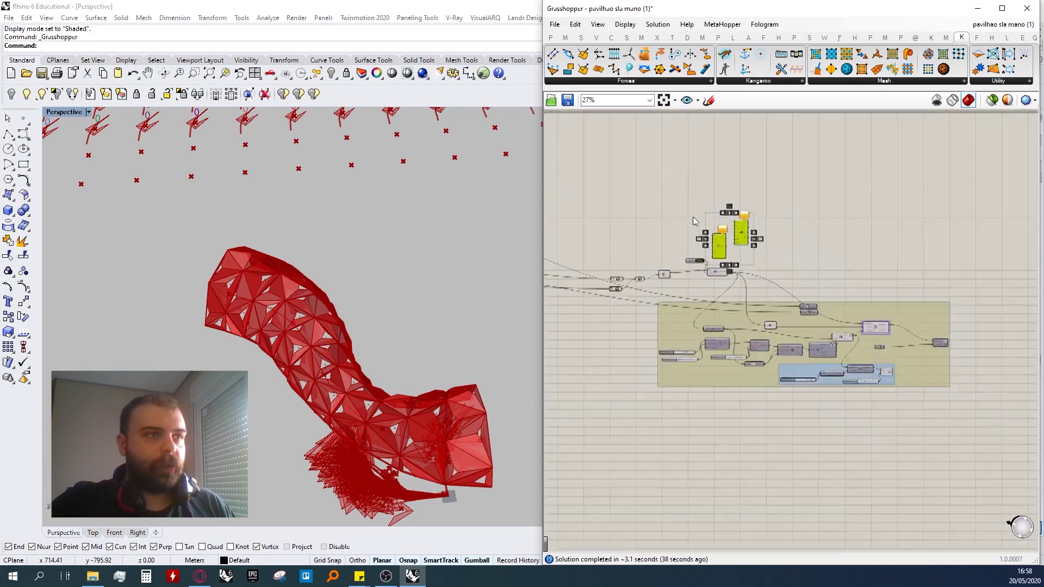
key(Delete)
- Move the Area component inside the fabrication group closer to the Orient component
drag(827, 321, 884, 327)
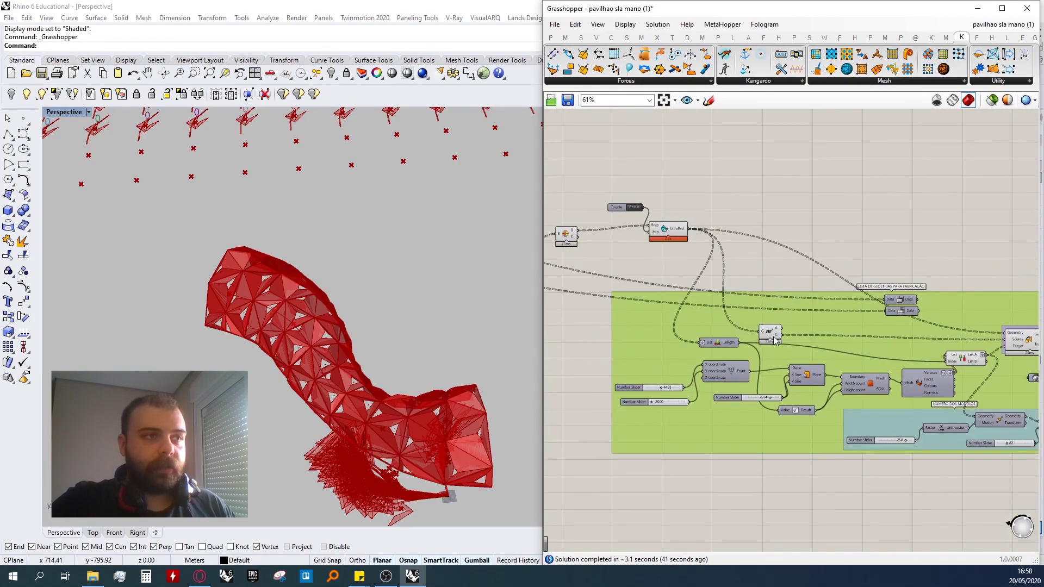
drag(772, 333, 876, 333)
scroll(877, 335, up, 1)
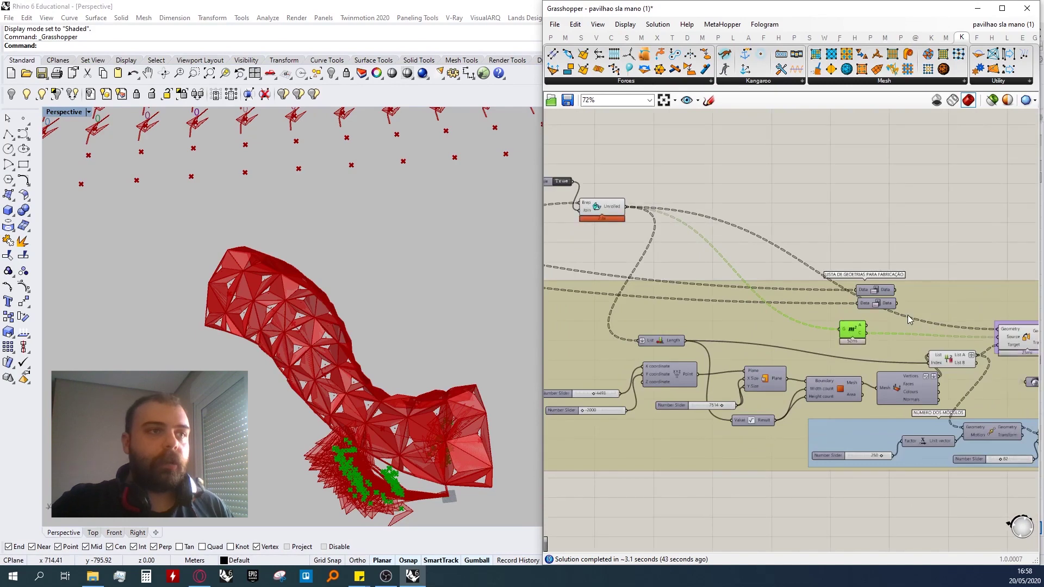
- Examine the fabrication group, the Unroll Brep component feeding it, and the pieces laid out on the grid
scroll(911, 310, down, 6)
scroll(963, 291, up, 5)
scroll(656, 268, down, 4)
drag(561, 264, 901, 380)
scroll(943, 348, down, 3)
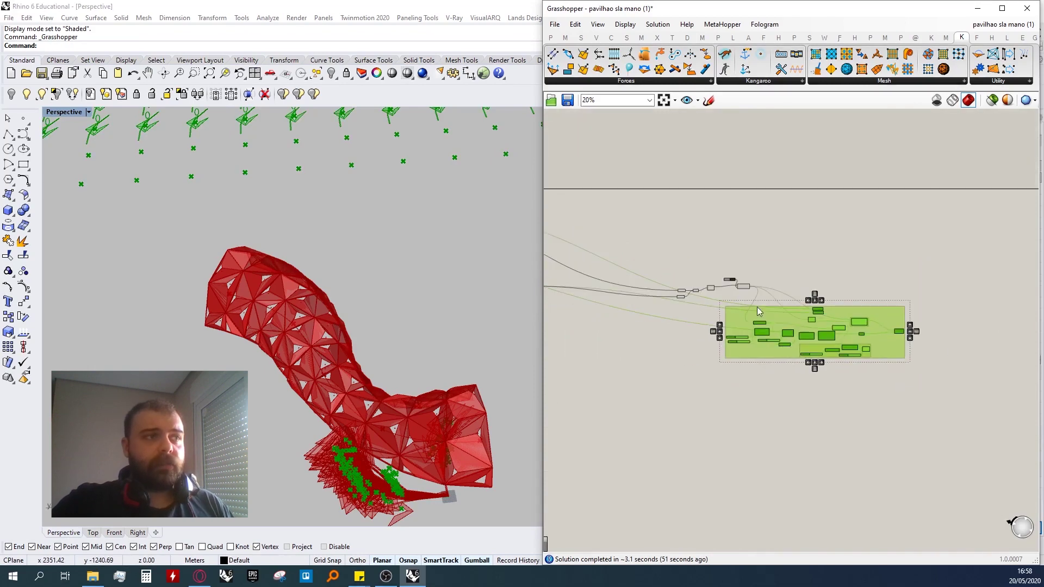
scroll(699, 299, up, 6)
click(826, 266)
scroll(994, 410, up, 3)
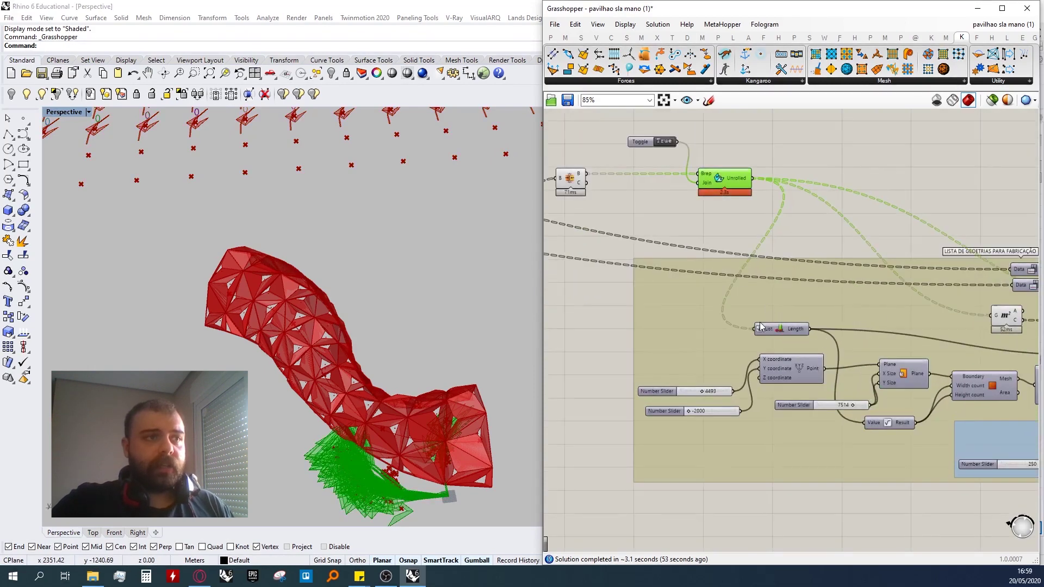
scroll(774, 332, down, 4)
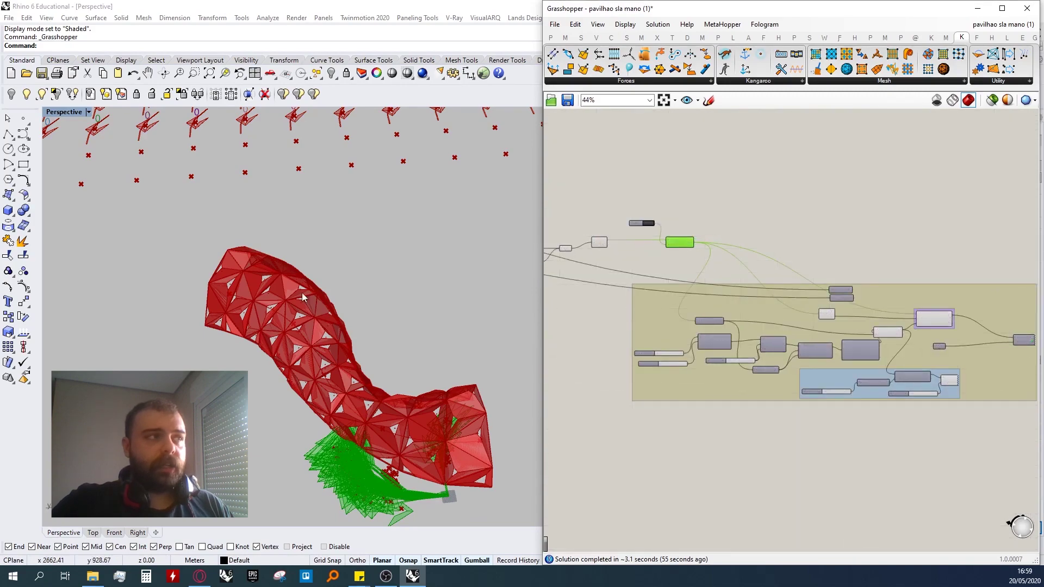
scroll(303, 256, down, 3)
scroll(299, 266, up, 5)
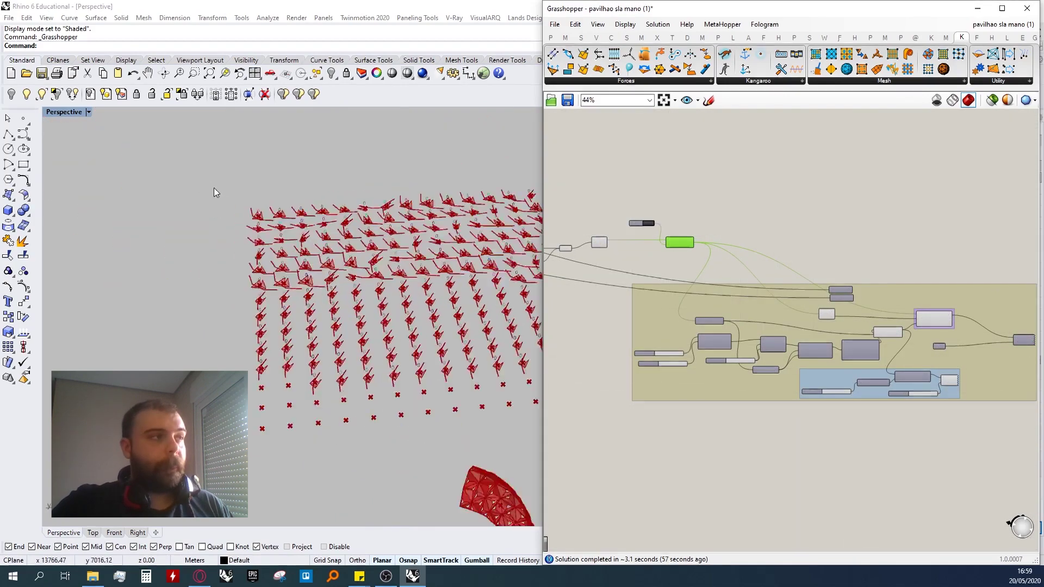
scroll(906, 273, down, 2)
scroll(775, 296, up, 6)
- Flatten the Unrolled output of the Unroll Brep component
right_click(719, 167)
click(745, 224)
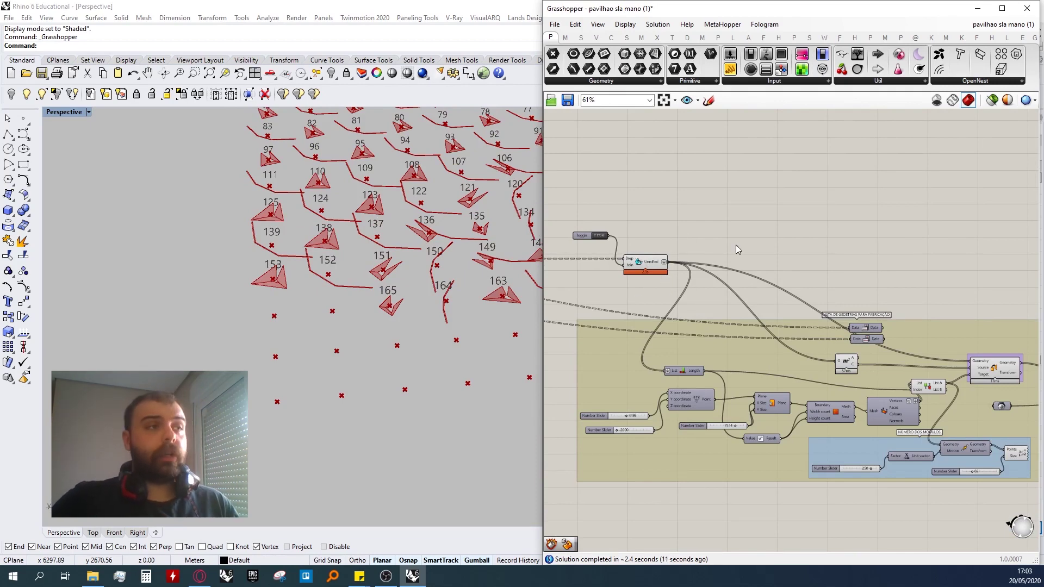
scroll(668, 312, down, 2)
scroll(660, 283, up, 4)
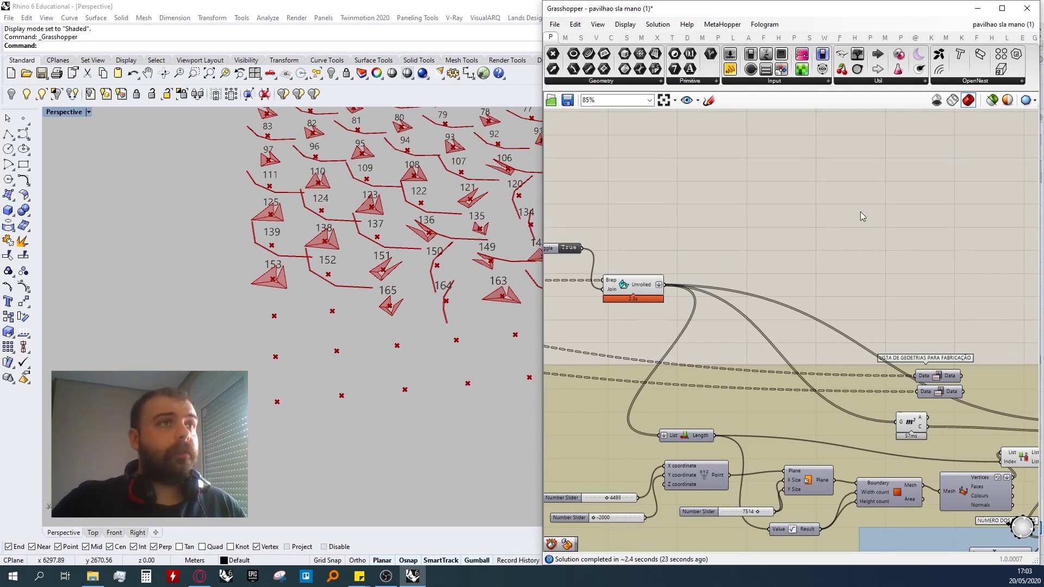
- Select the Unroll Brep component and inspect its pieces on the numbered grid alongside the pavilion
double_click(752, 233)
click(792, 271)
scroll(791, 271, down, 3)
scroll(684, 276, up, 4)
click(746, 289)
scroll(302, 361, down, 5)
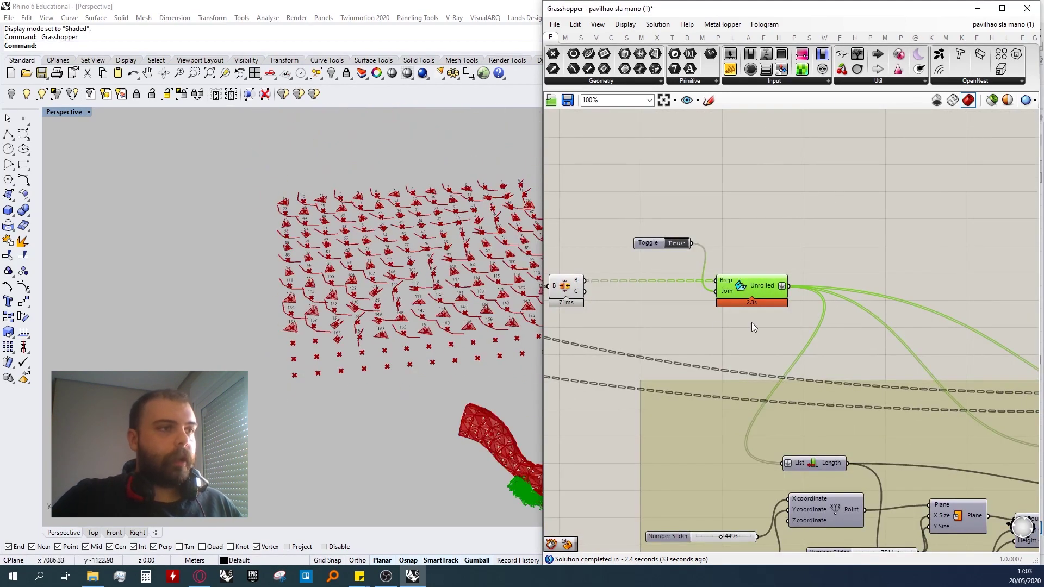
- Add a panel above the Unroll Brep component, read the Brep Join's B output in it, and rewire it to the Unrolled output
scroll(731, 279, up, 1)
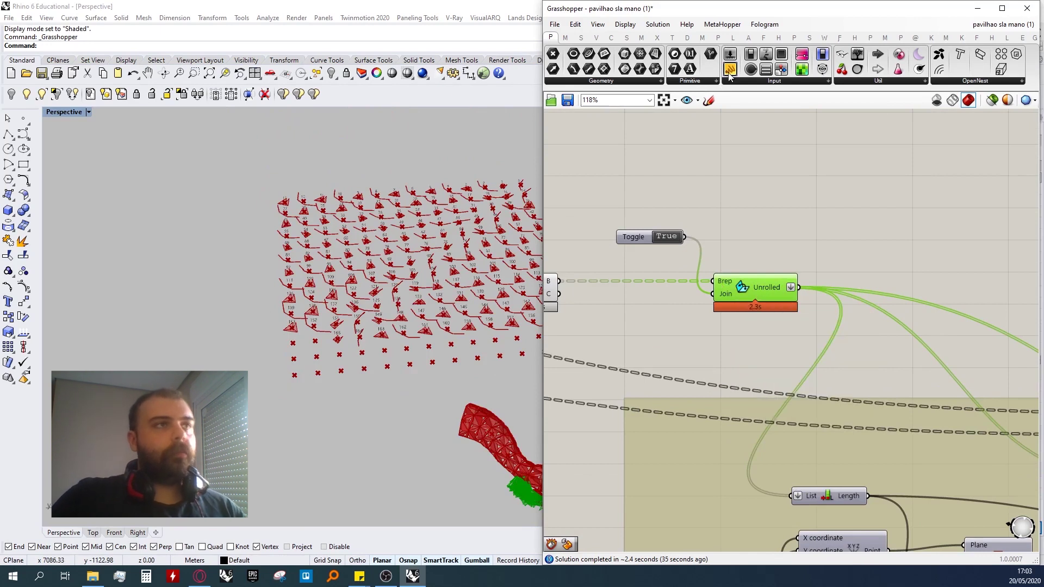
drag(730, 69, 744, 202)
drag(559, 281, 863, 201)
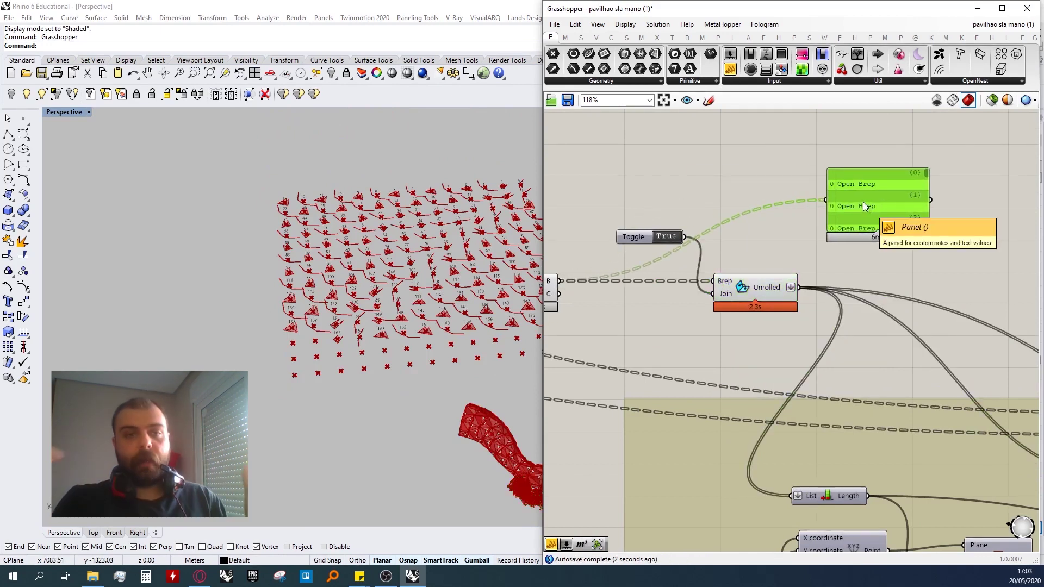
drag(799, 287, 826, 201)
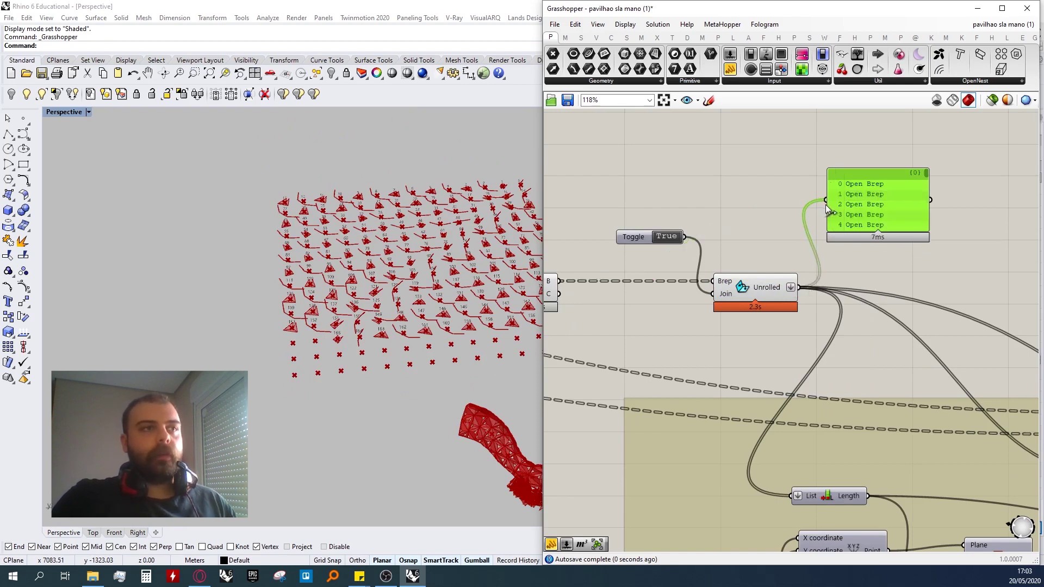
- Remove the flattening from the Unroll Brep component's Unrolled output
right_click(770, 288)
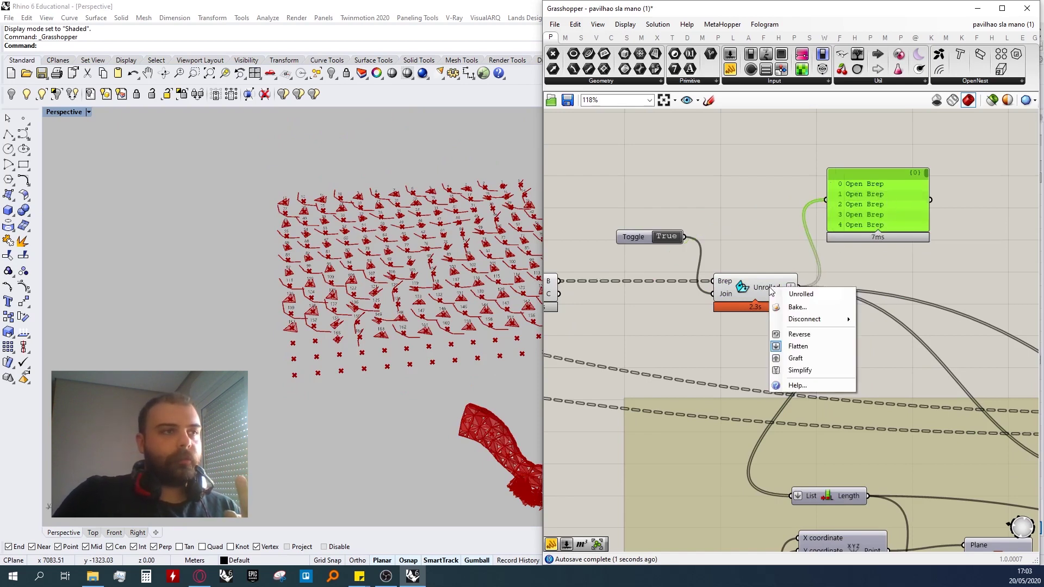
click(817, 347)
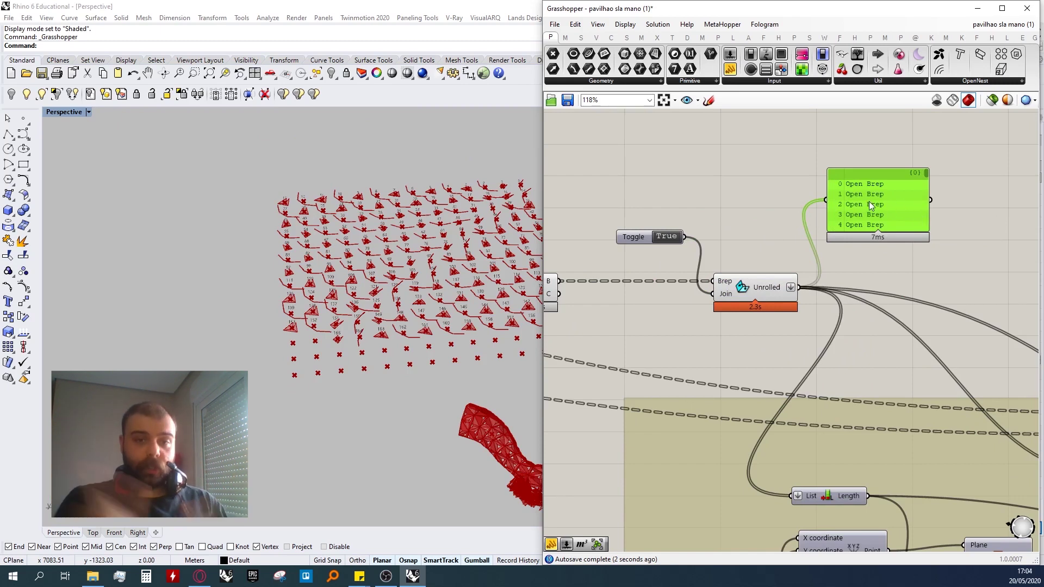
key(ctrl+z)
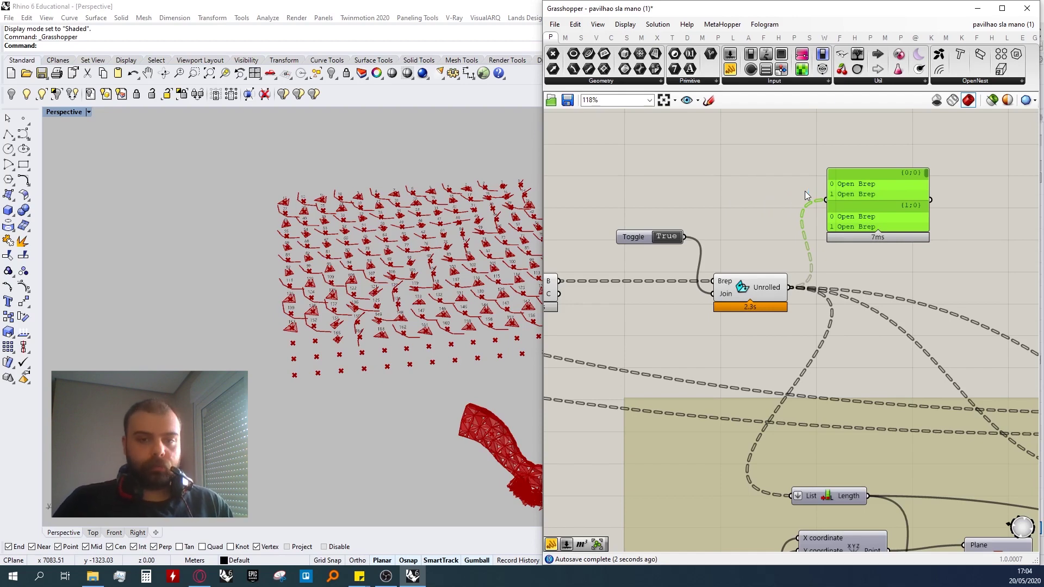
key(ctrl+alt+e)
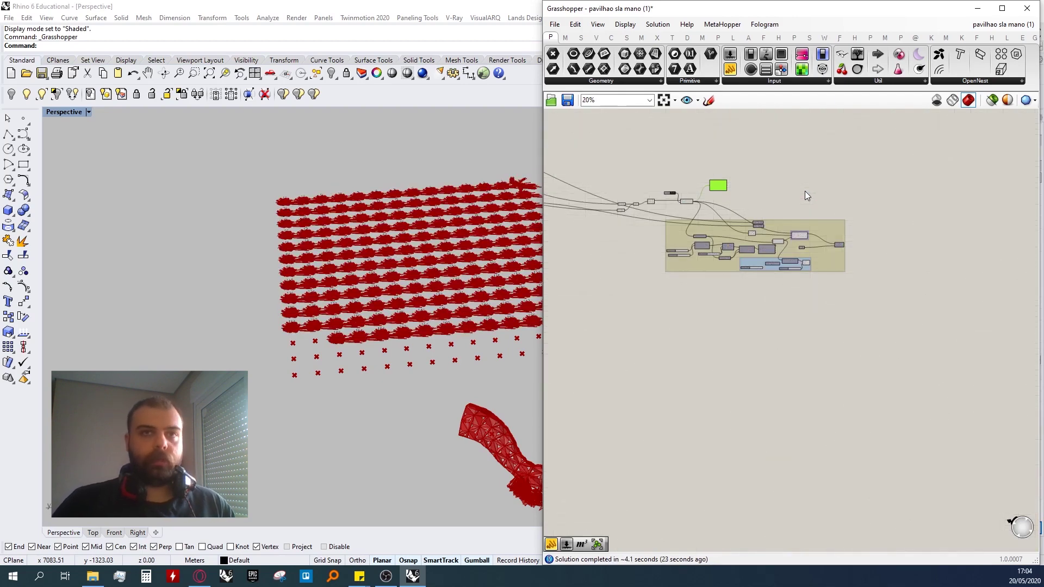
- Add the Group component that groups a set of objects above the Unroll Brep component
scroll(681, 188, up, 6)
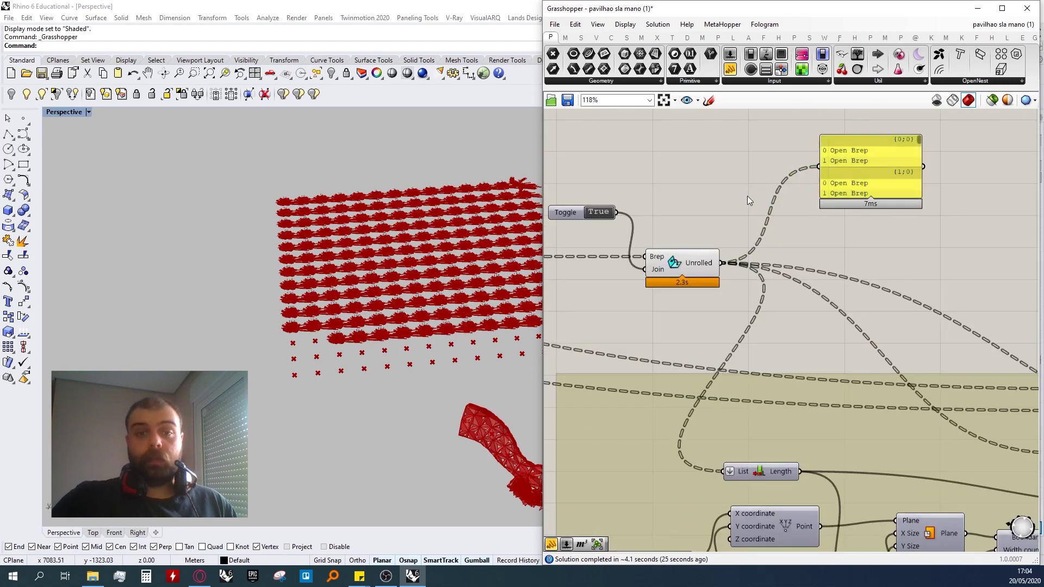
double_click(748, 196)
text(group)
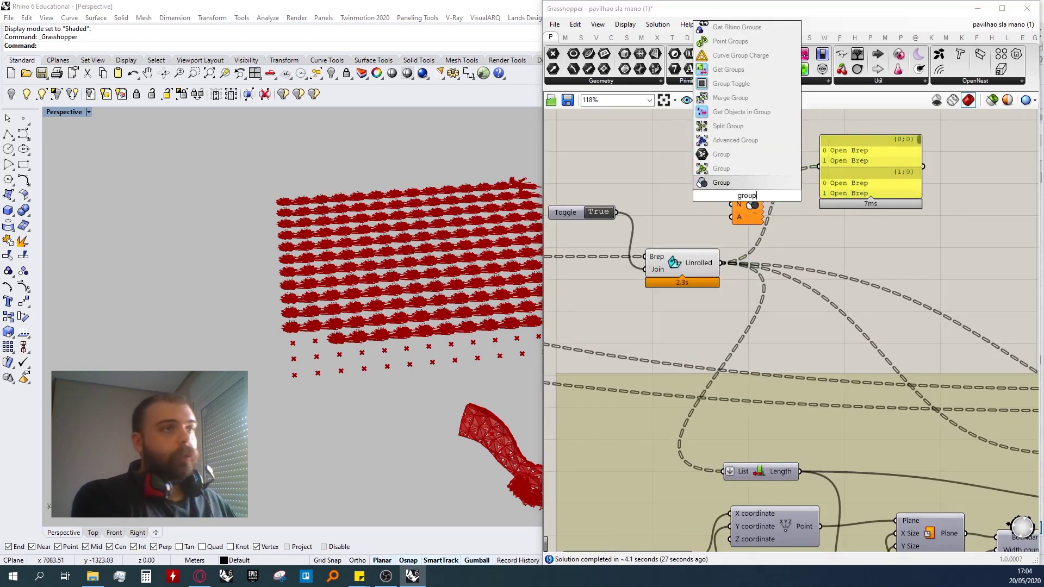
key(Return)
double_click(748, 195)
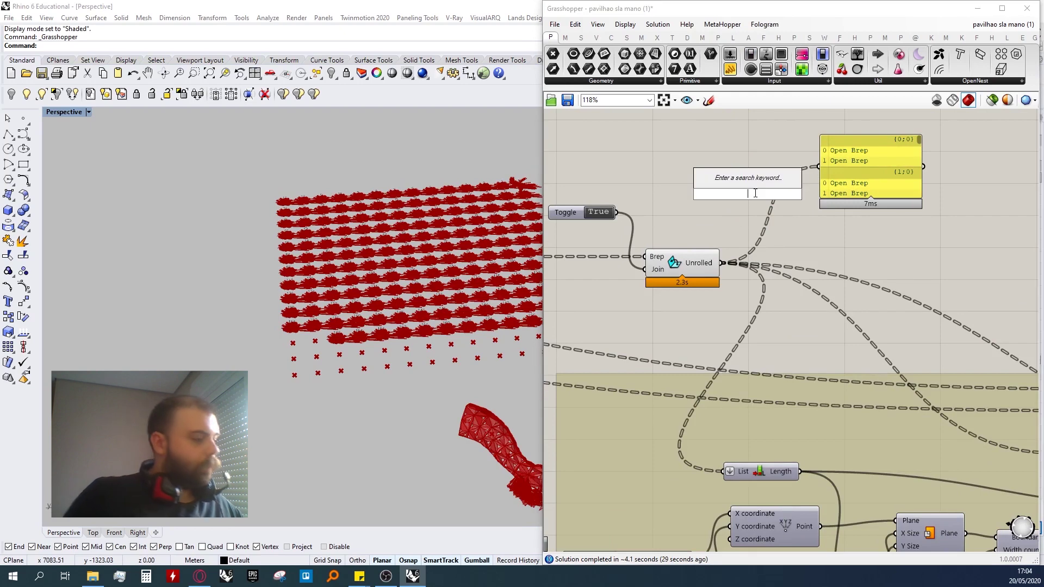
text(group)
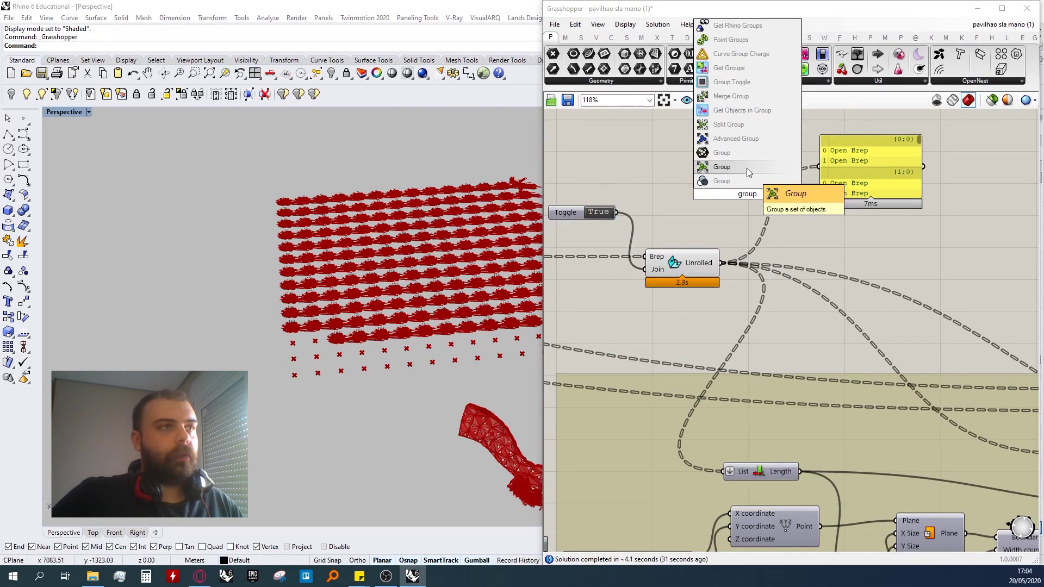
click(732, 167)
drag(755, 200, 786, 217)
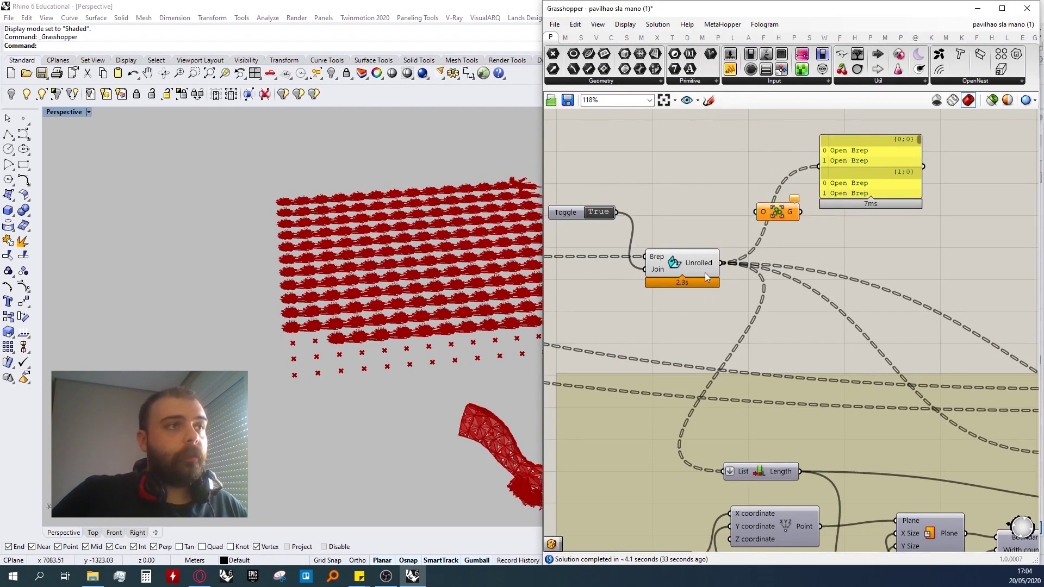
- Feed the Unrolled output into the Group component and read its G output in a copy of the existing panel
drag(723, 264, 748, 178)
scroll(748, 286, down, 5)
scroll(800, 249, up, 4)
drag(806, 254, 785, 228)
key(ctrl+c)
key(ctrl+v)
click(722, 166)
drag(713, 255, 780, 264)
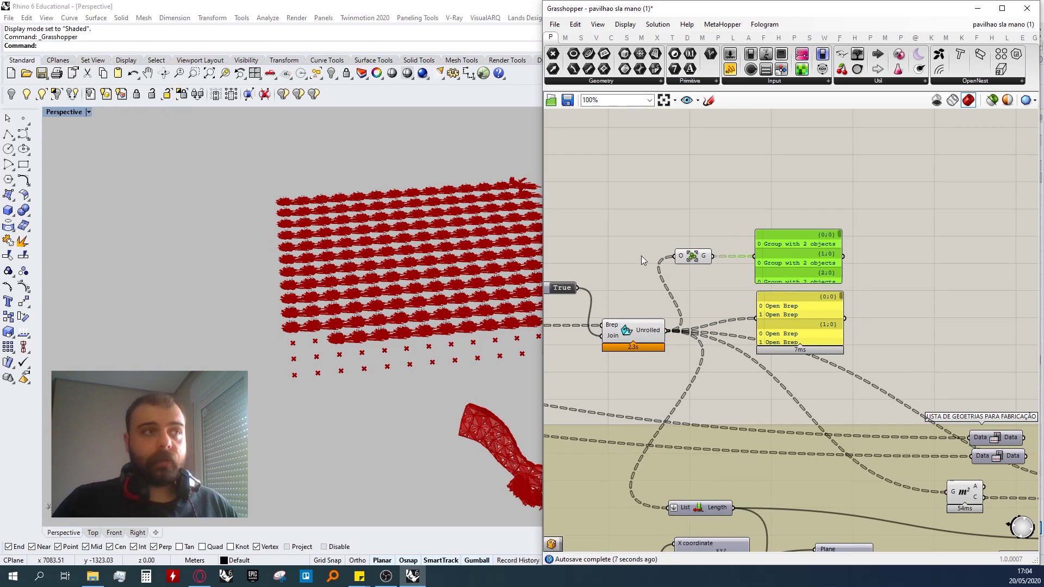
- Transfer all outgoing Unrolled wires to the Group component's G output, keeping Unrolled connected to the Group's O input
scroll(688, 269, down, 3)
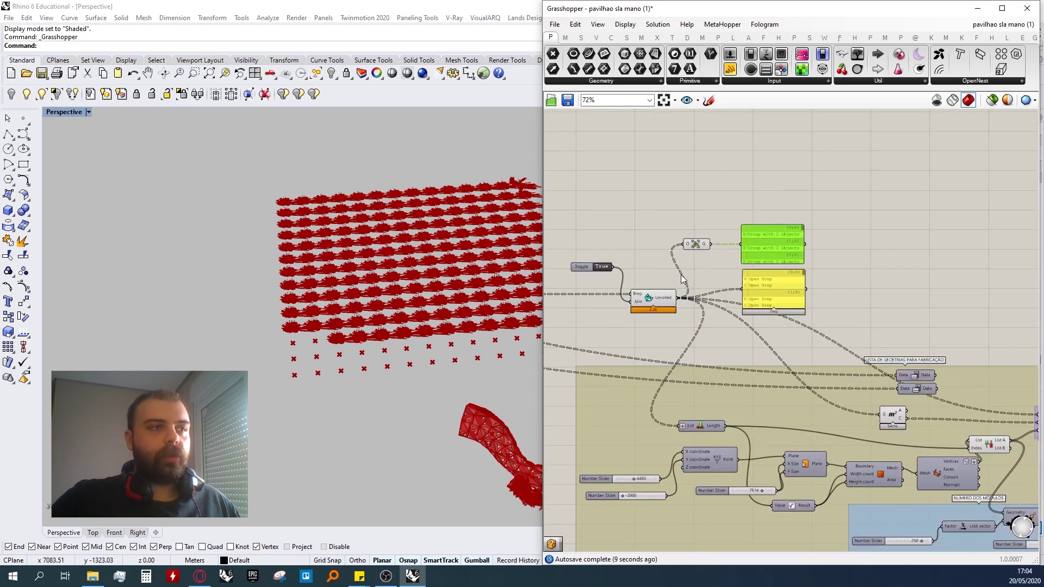
scroll(684, 283, down, 2)
scroll(673, 293, up, 5)
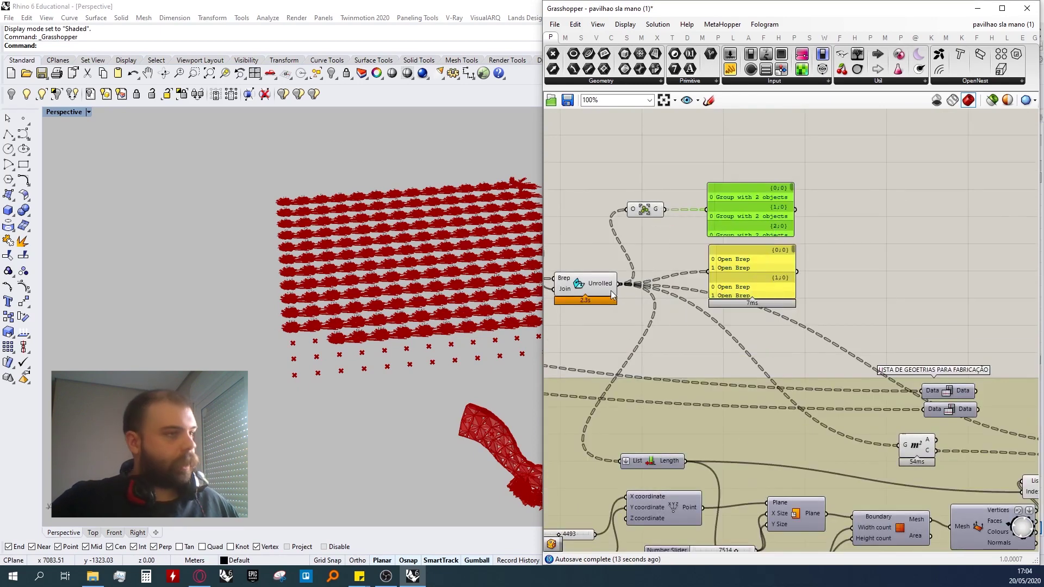
ctrl+shift+drag(618, 284, 633, 307)
click(637, 264)
click(625, 286)
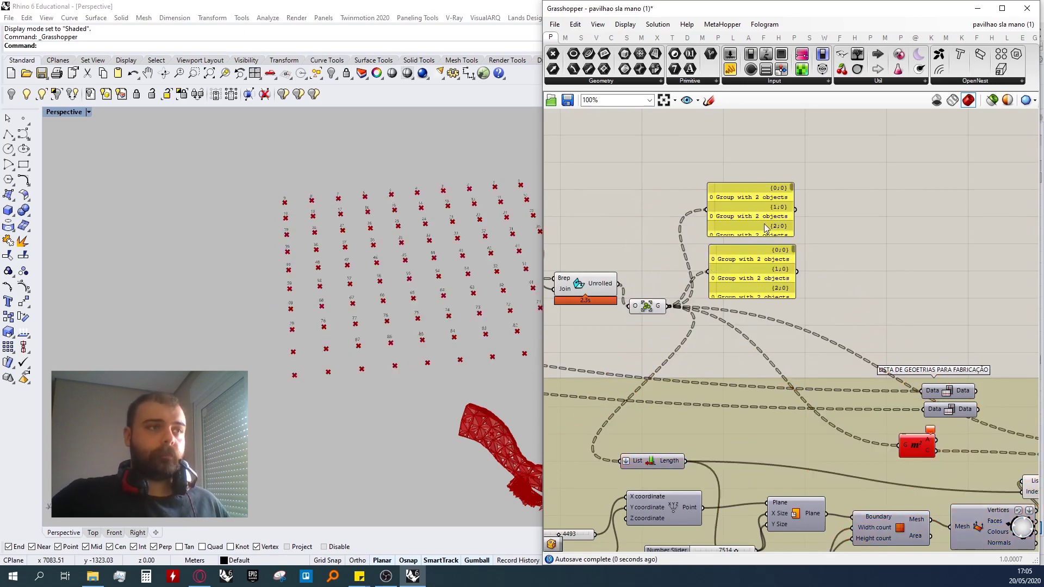
- Delete both panels connected to the Group component's output
click(764, 223)
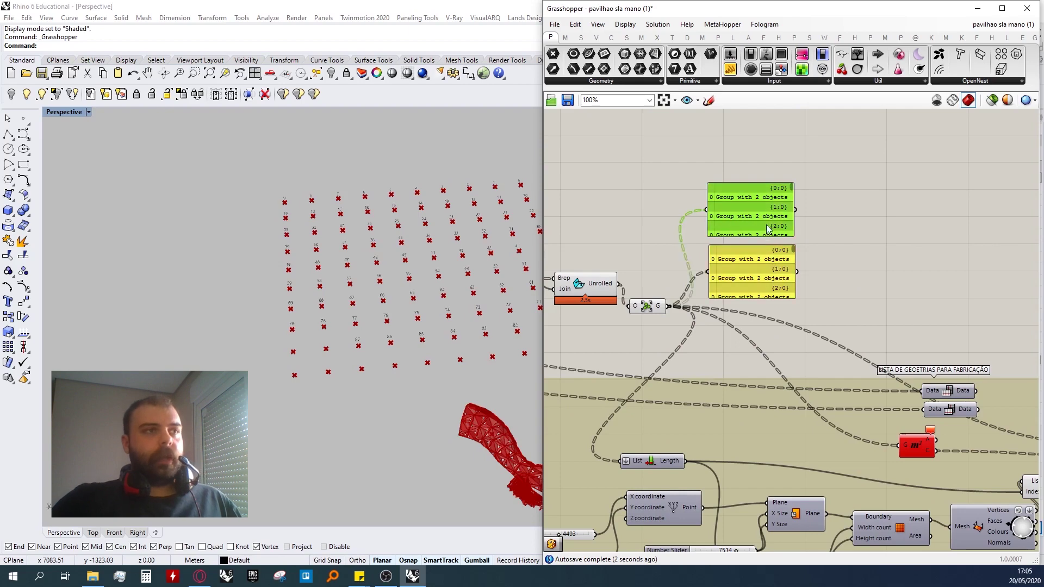
key(Delete)
click(753, 261)
key(Delete)
scroll(671, 245, down, 3)
scroll(794, 339, up, 3)
- Reposition the Group component and add a Bounding Box component below it, fed by the G output
click(797, 351)
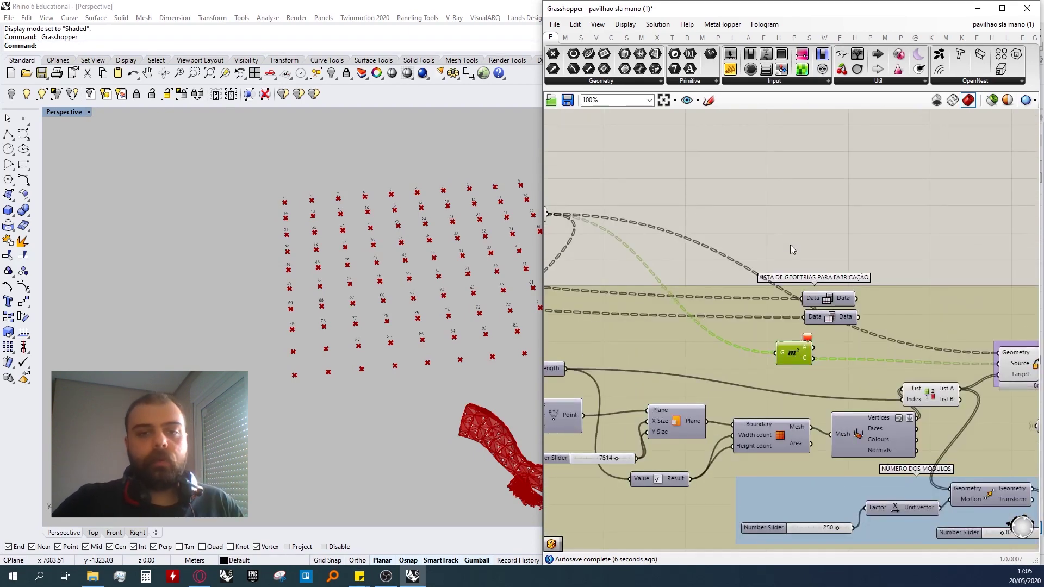
scroll(855, 248, down, 2)
scroll(629, 204, up, 2)
drag(619, 233, 630, 255)
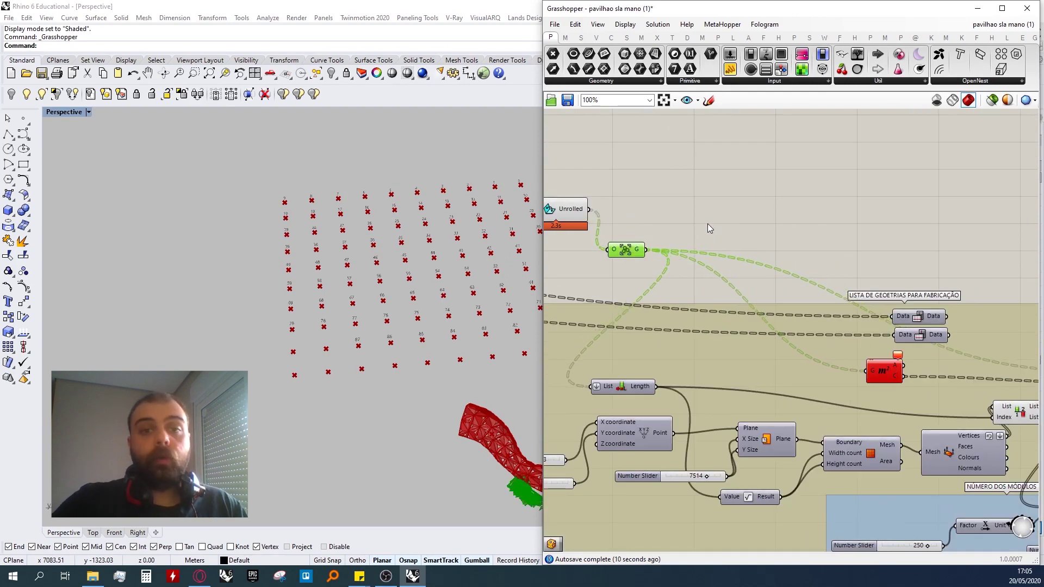
double_click(736, 228)
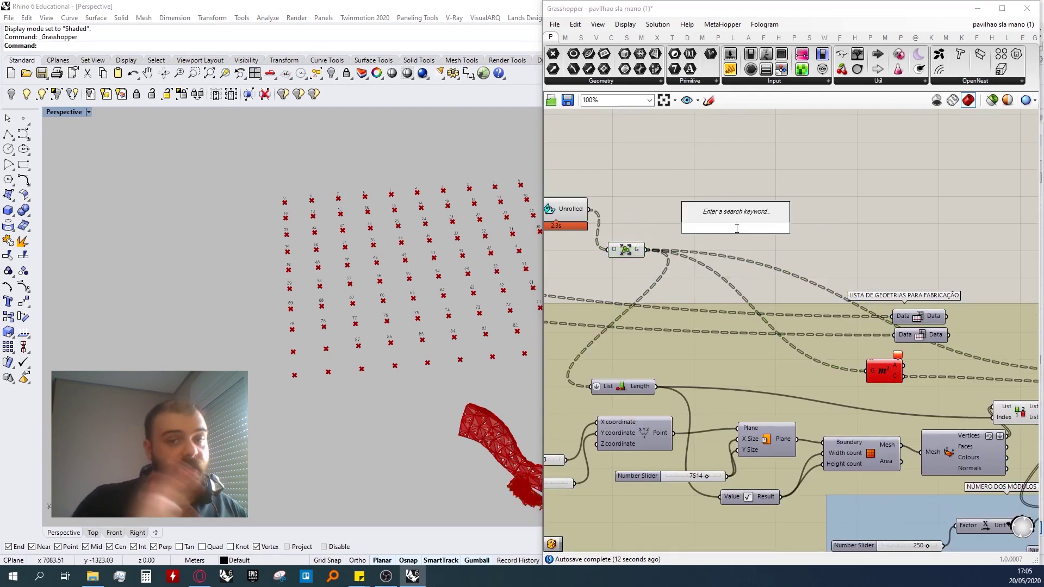
text(bounding)
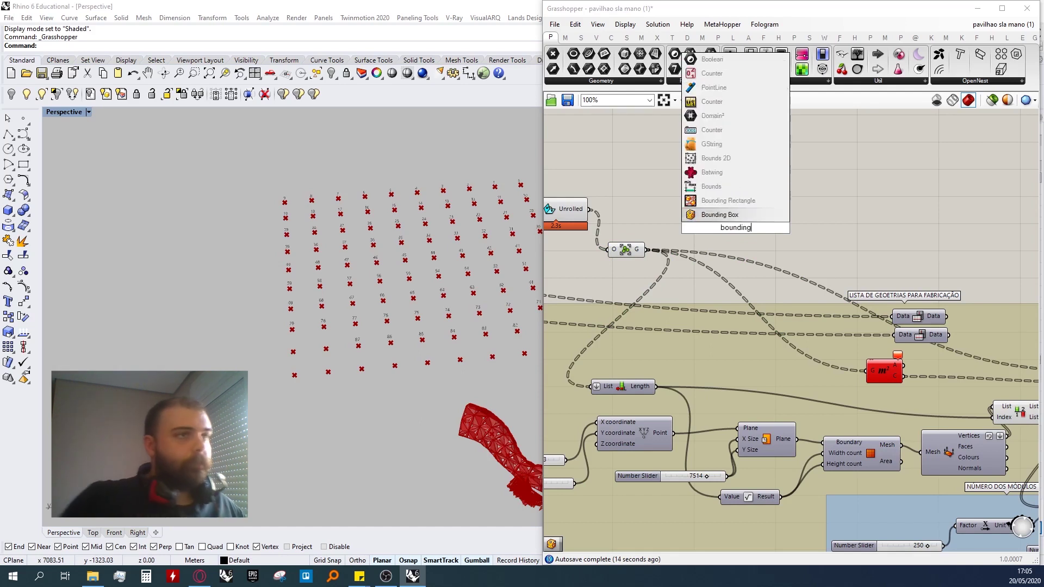
key(Return)
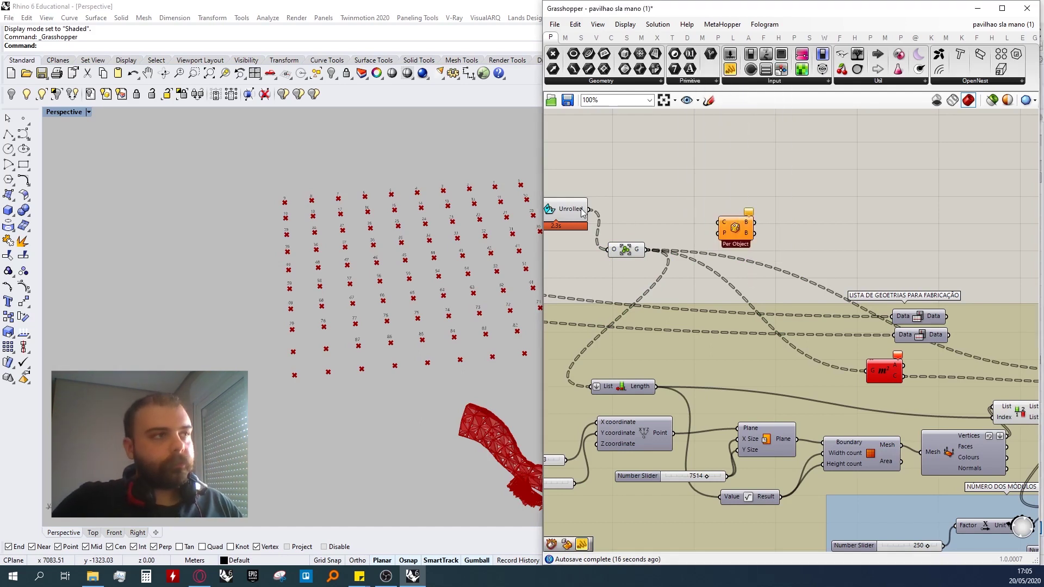
drag(637, 250, 666, 278)
scroll(326, 253, down, 4)
scroll(435, 392, up, 11)
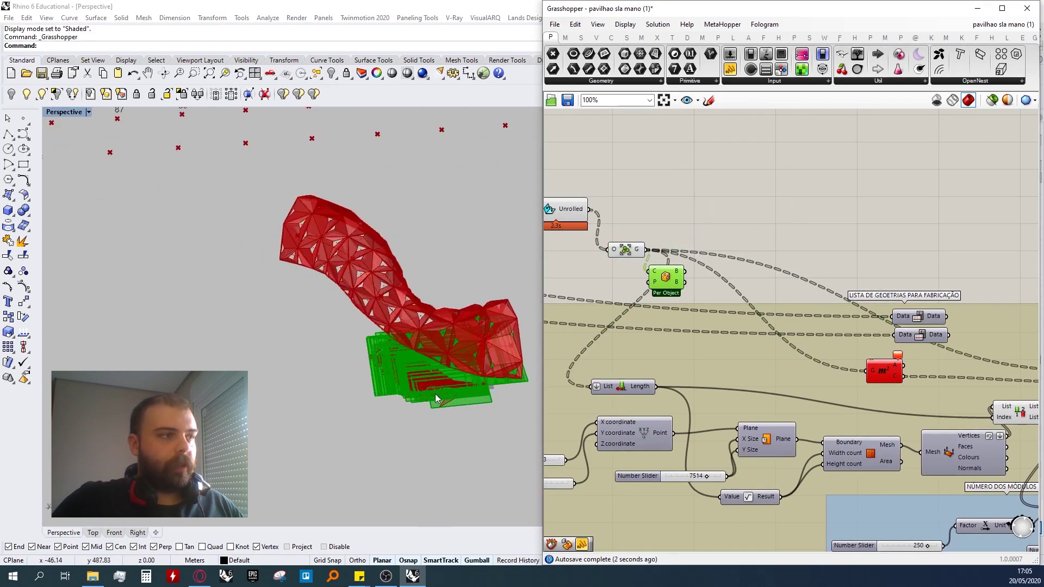
- Set the Bounding Box to Union Box and connect its box output to the Area component's G input, replacing the group wire
scroll(647, 302, up, 1)
right_click(676, 275)
click(705, 332)
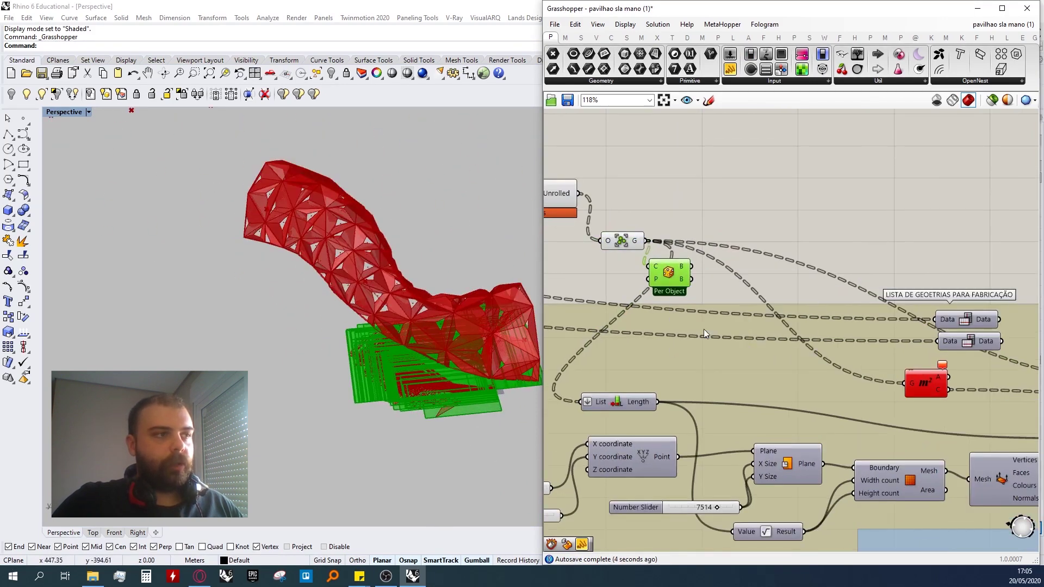
drag(669, 281, 659, 284)
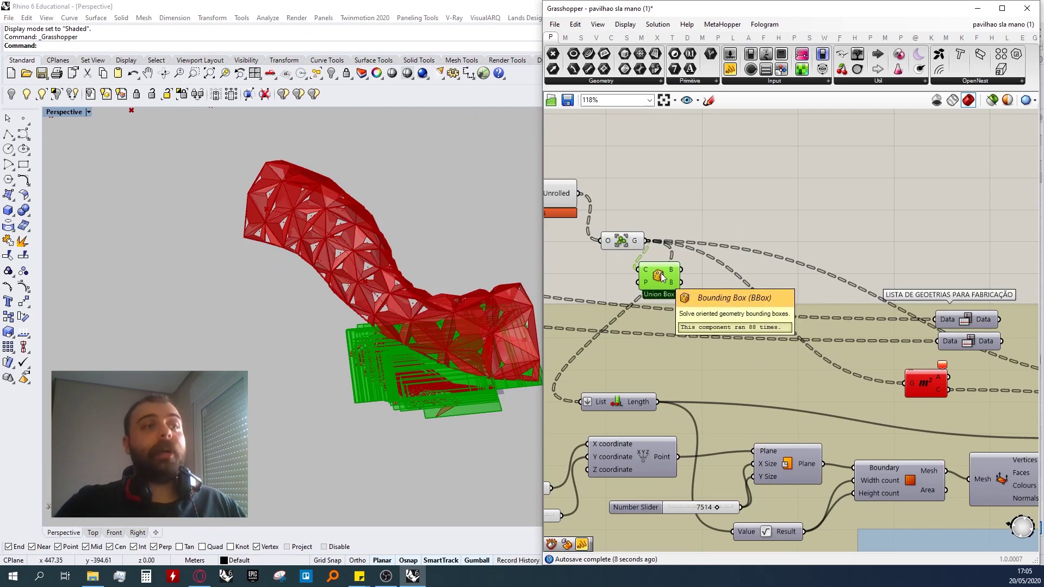
click(690, 275)
click(671, 276)
shift+drag(681, 269, 907, 383)
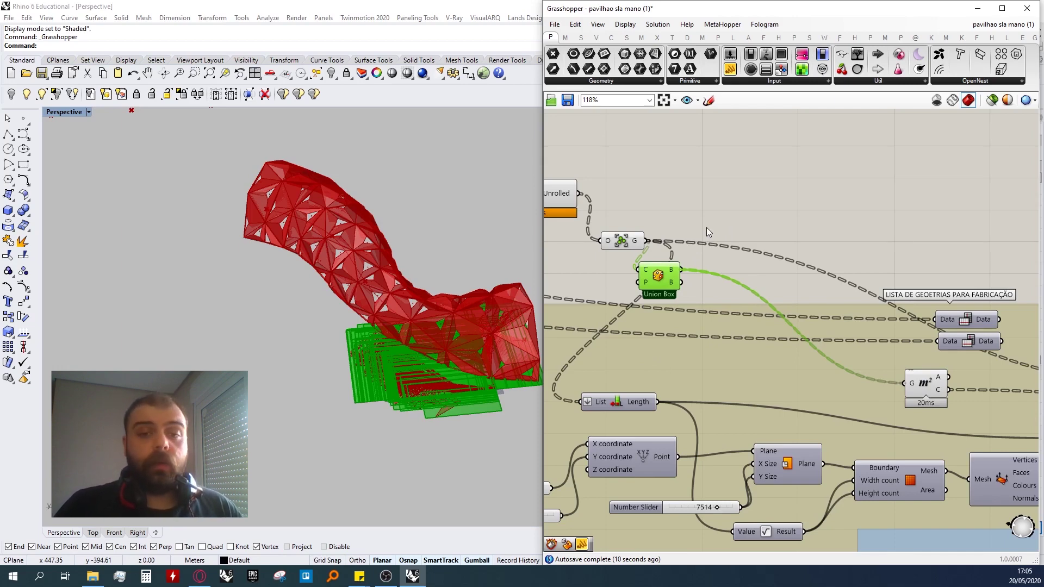
- Check the oriented pieces on the numbered grid and move the Bounding Box component away from the List Length wire
scroll(706, 228, down, 2)
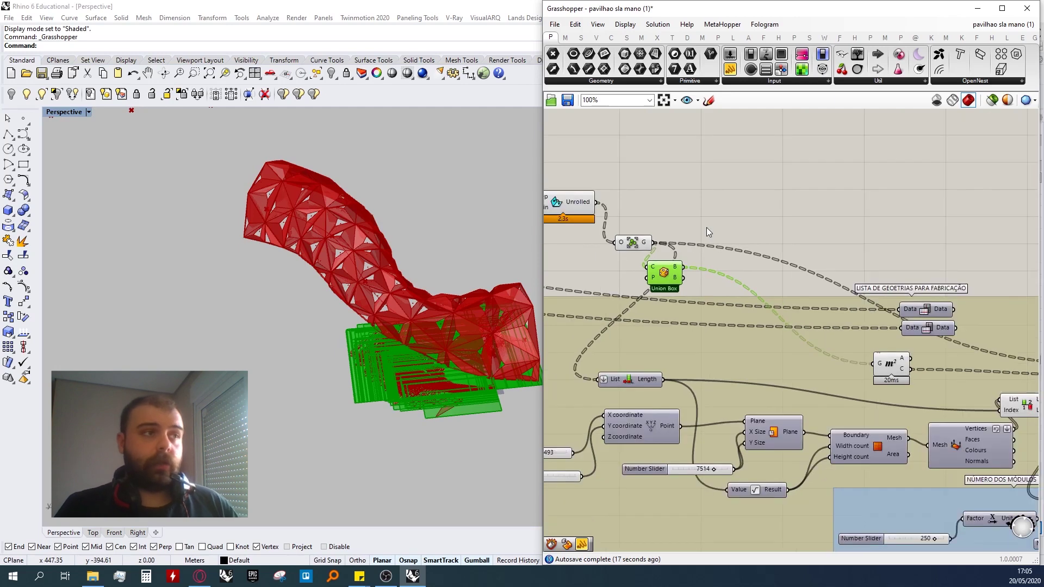
scroll(335, 345, down, 2)
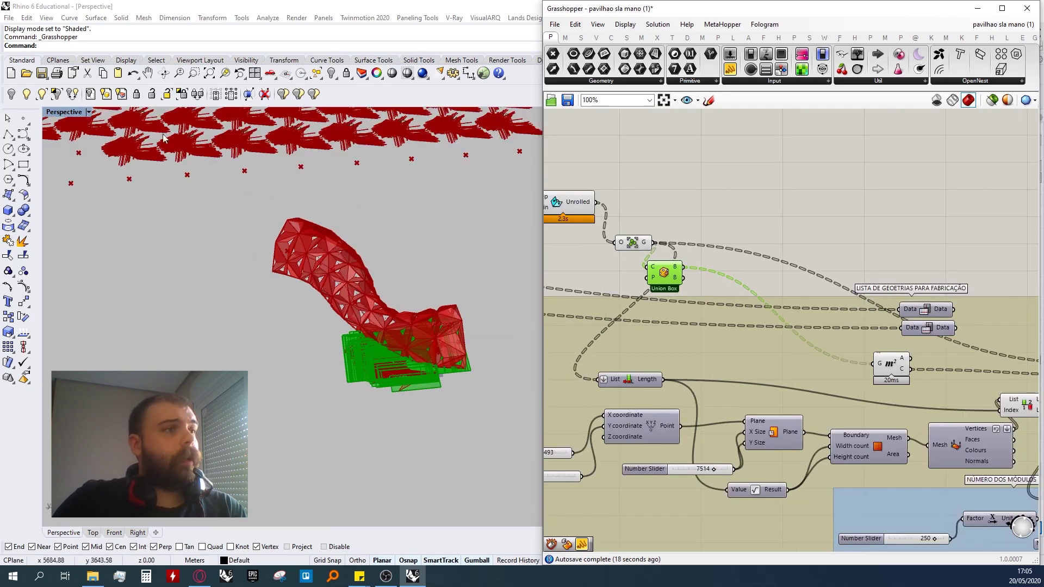
scroll(699, 276, down, 2)
scroll(668, 275, up, 4)
drag(673, 276, 598, 292)
- Graft the Target input of the Orient component and check the pieces on the grid
scroll(735, 235, down, 4)
scroll(670, 256, up, 1)
click(699, 347)
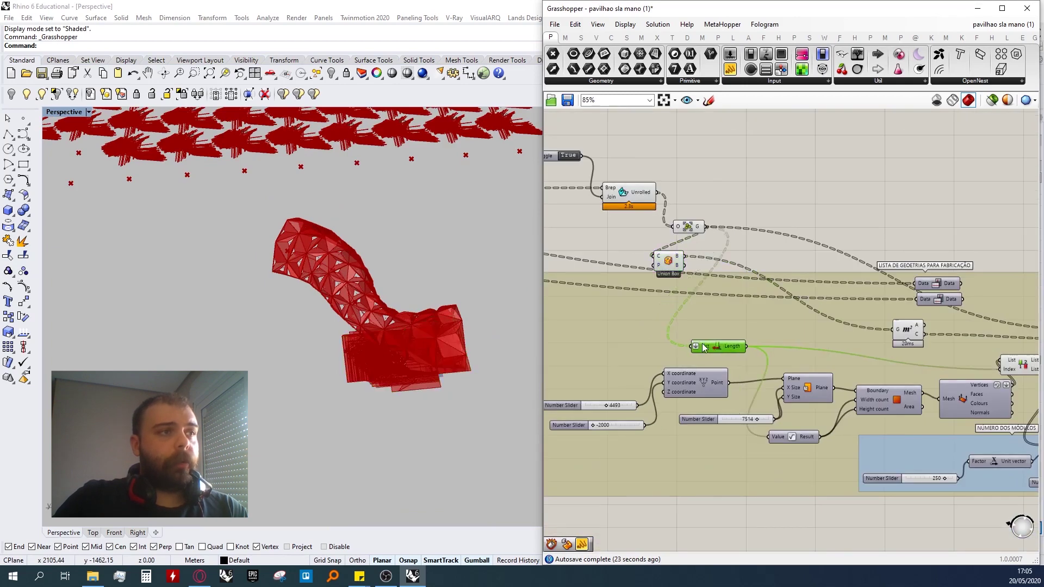
scroll(665, 303, down, 2)
scroll(762, 294, up, 2)
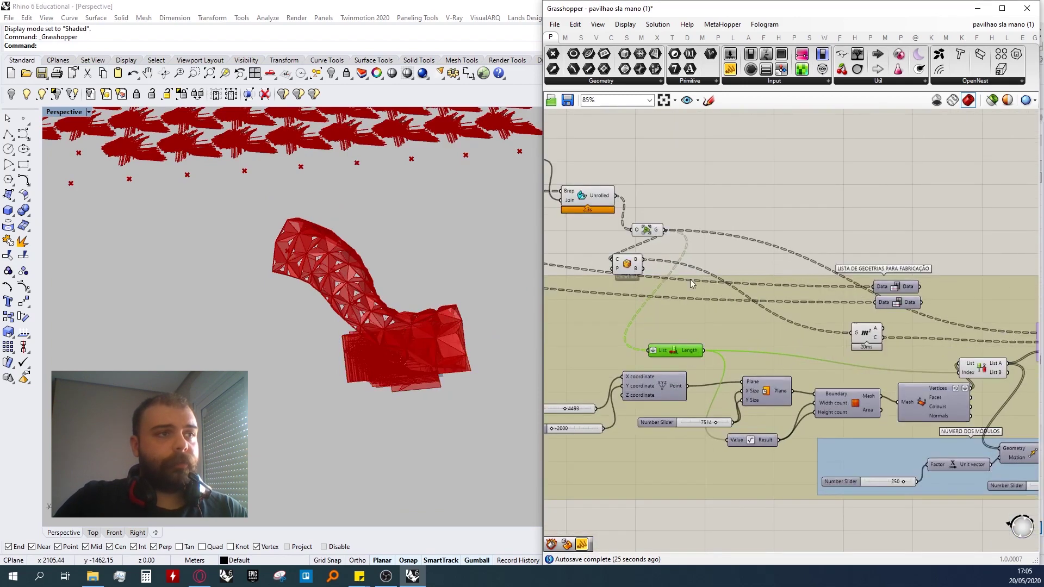
scroll(593, 308, down, 1)
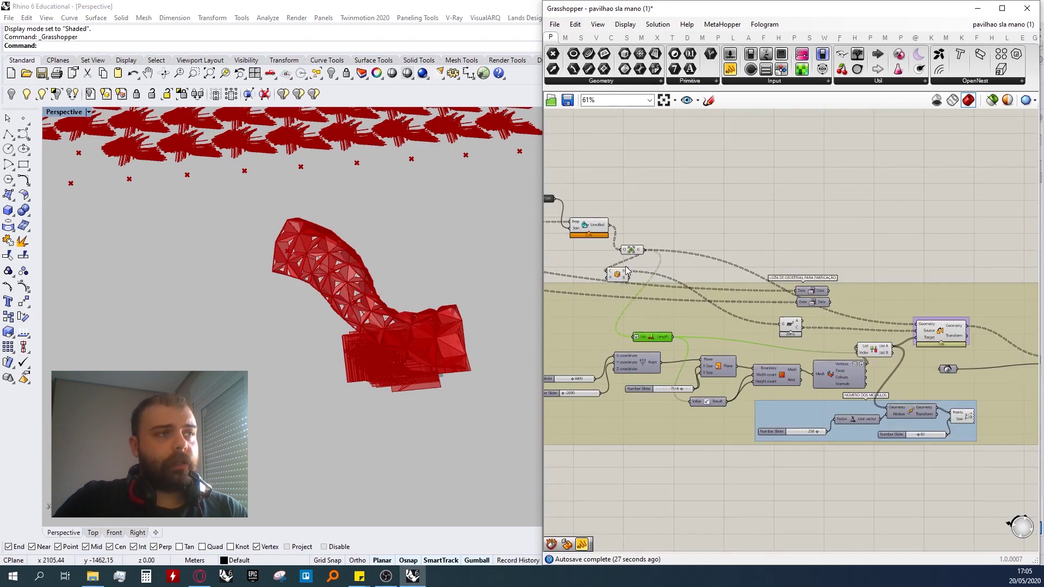
scroll(639, 248, up, 1)
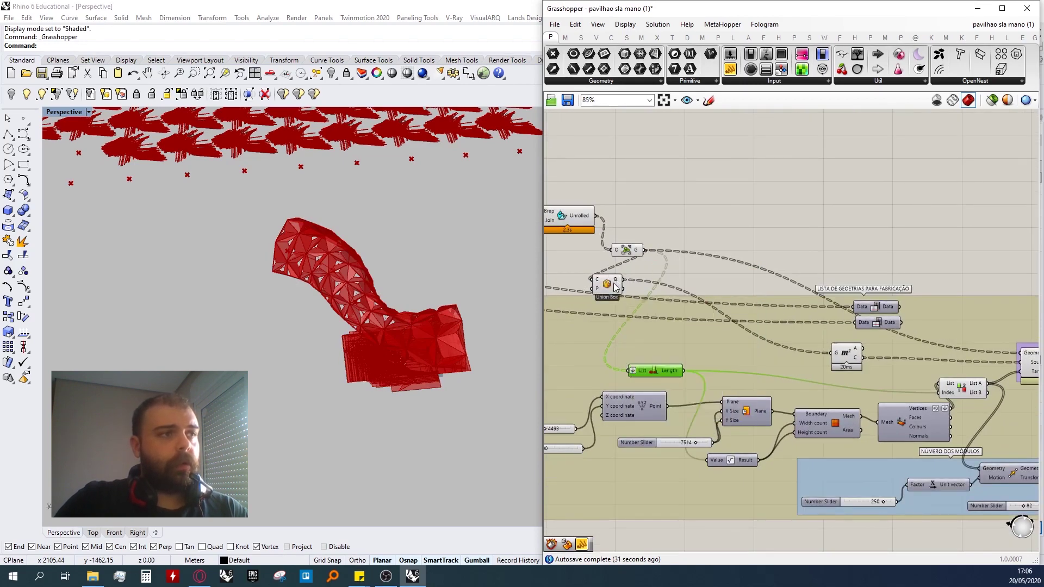
scroll(617, 284, down, 3)
scroll(1028, 364, up, 5)
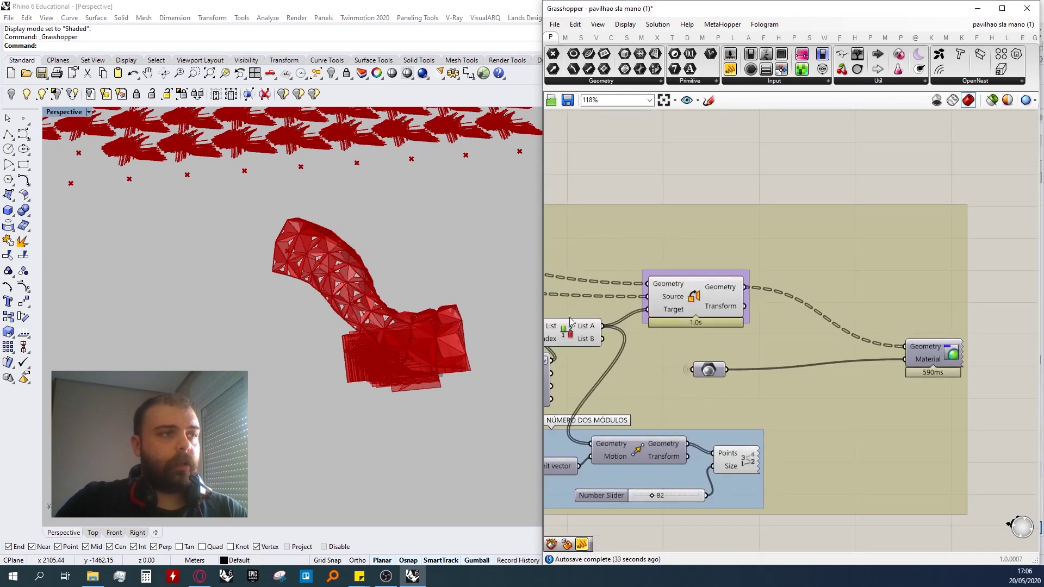
right_click(676, 314)
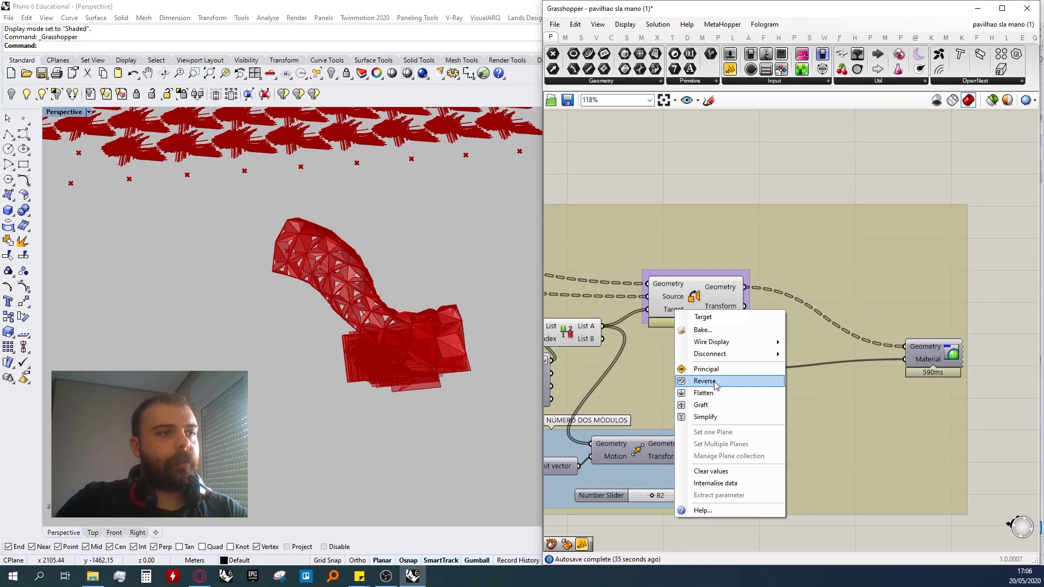
click(717, 406)
right_drag(461, 409, 316, 356)
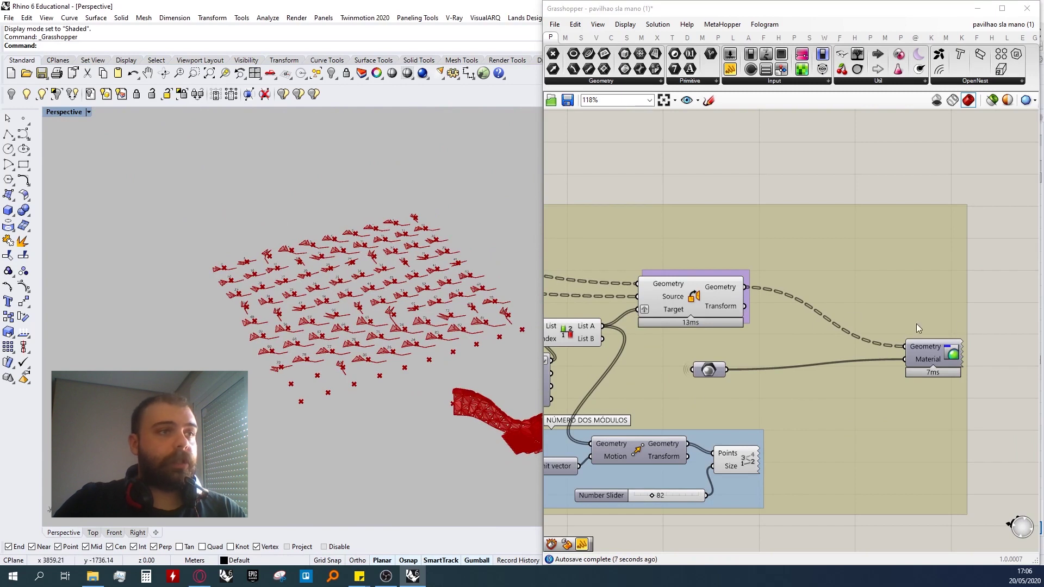
- Add a panel and read the Orient component's Geometry output in it
click(730, 70)
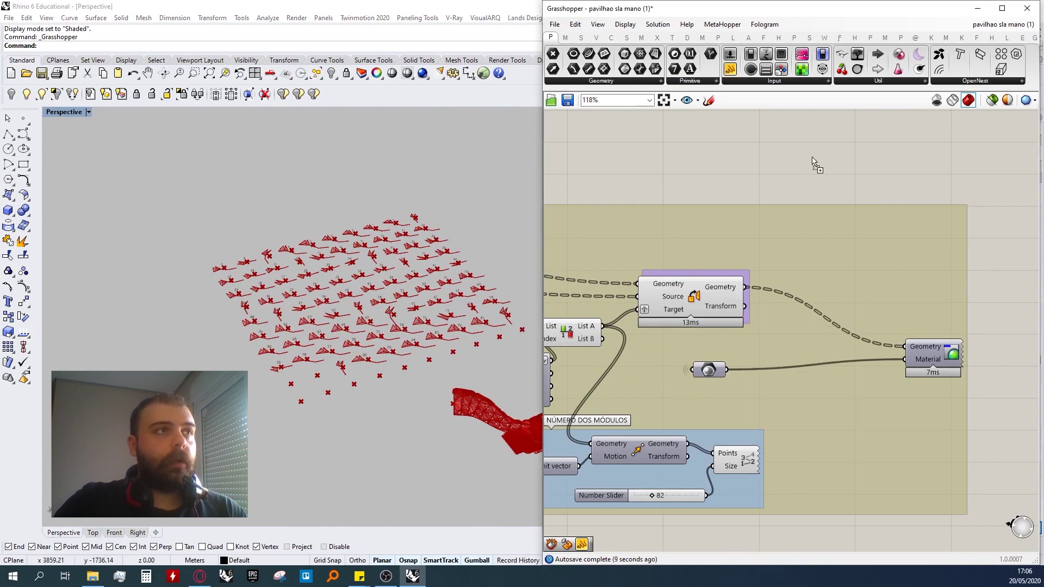
click(872, 190)
drag(746, 287, 838, 188)
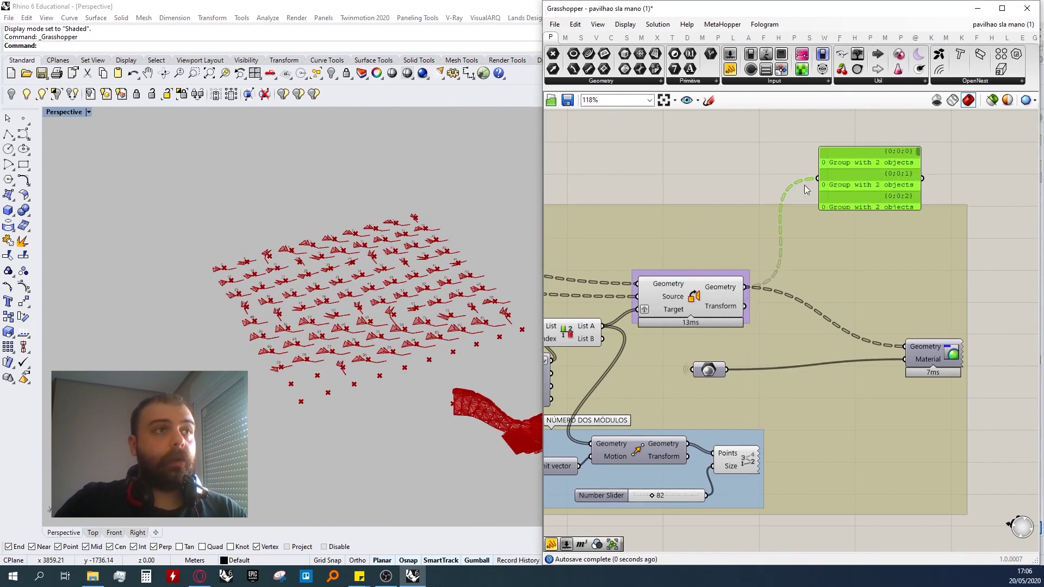
- Add an Ungroup component fed by the Orient component's Geometry output and read its O output in the panel
double_click(785, 176)
text(ungrou)
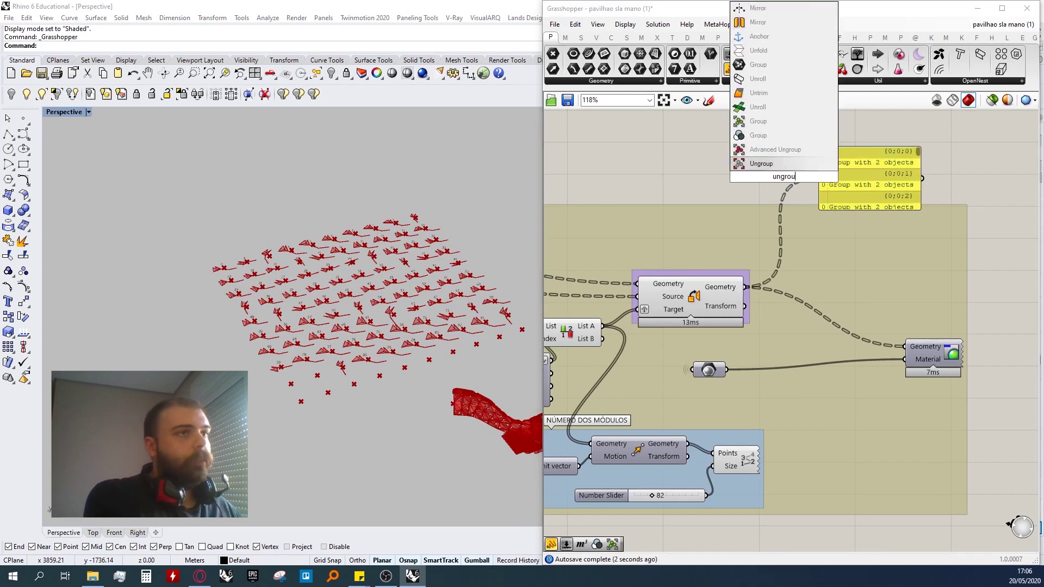
click(785, 164)
drag(746, 288, 910, 166)
double_click(824, 148)
click(928, 181)
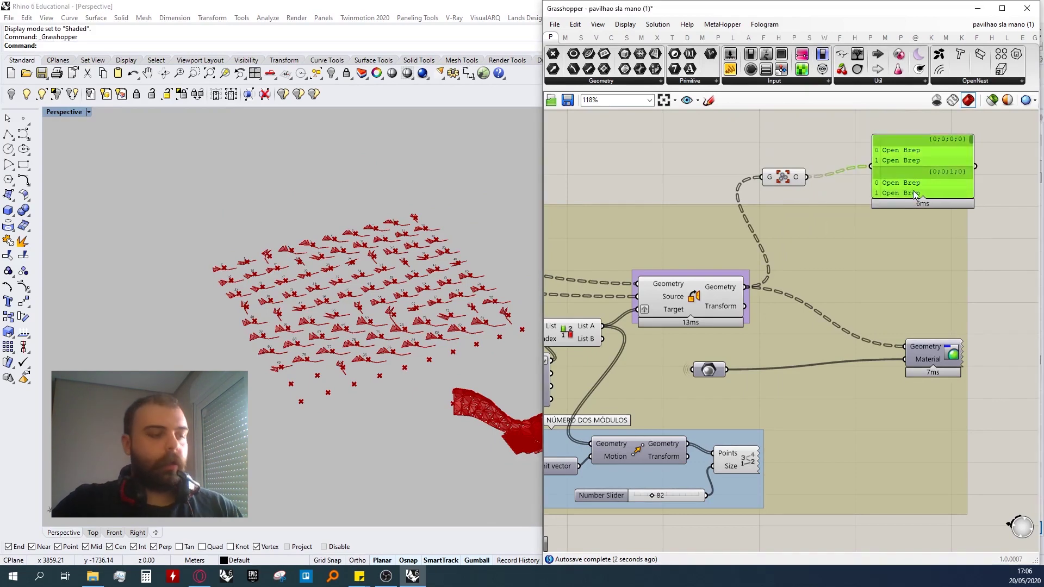
- Delete the panel and the Ungroup component attached to the Orient component's Geometry output
key(Delete)
click(787, 179)
key(Delete)
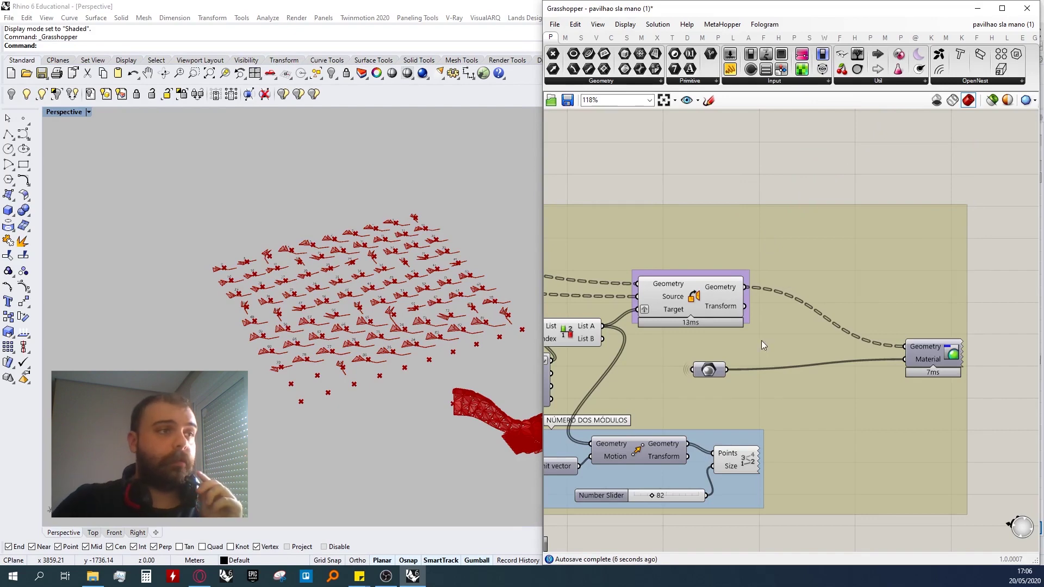
scroll(879, 334, down, 8)
scroll(721, 291, up, 6)
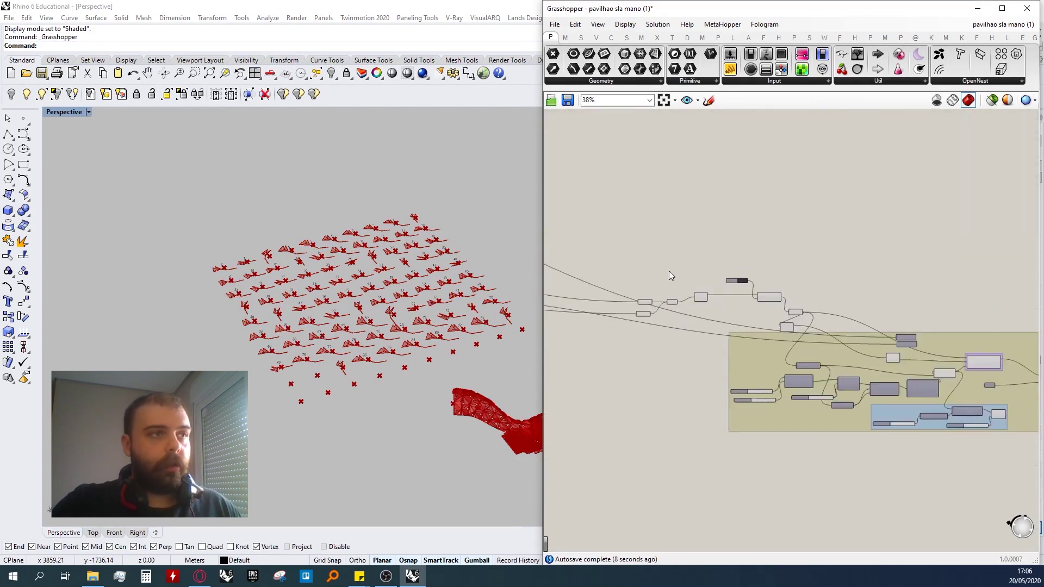